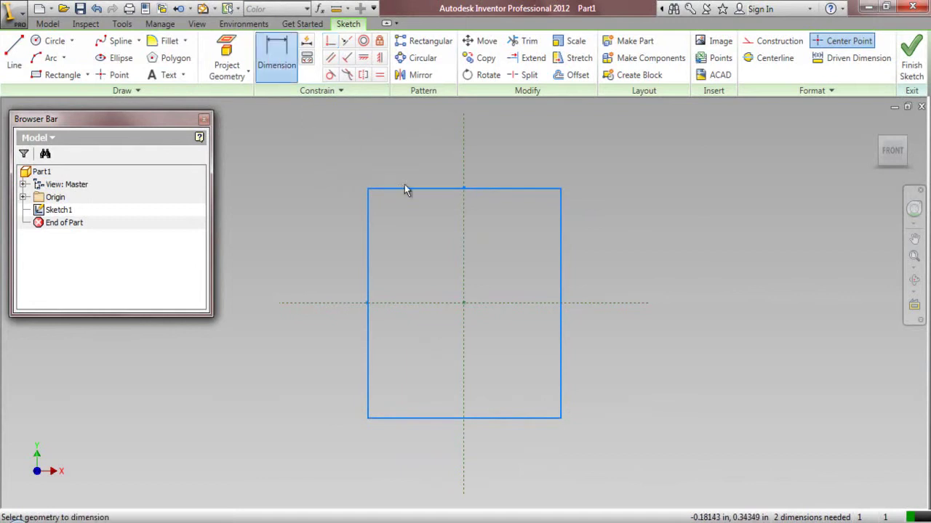
- Dimension the rectangle's height between its top and bottom edges at 16 in
left_click(407, 189)
left_click(428, 418)
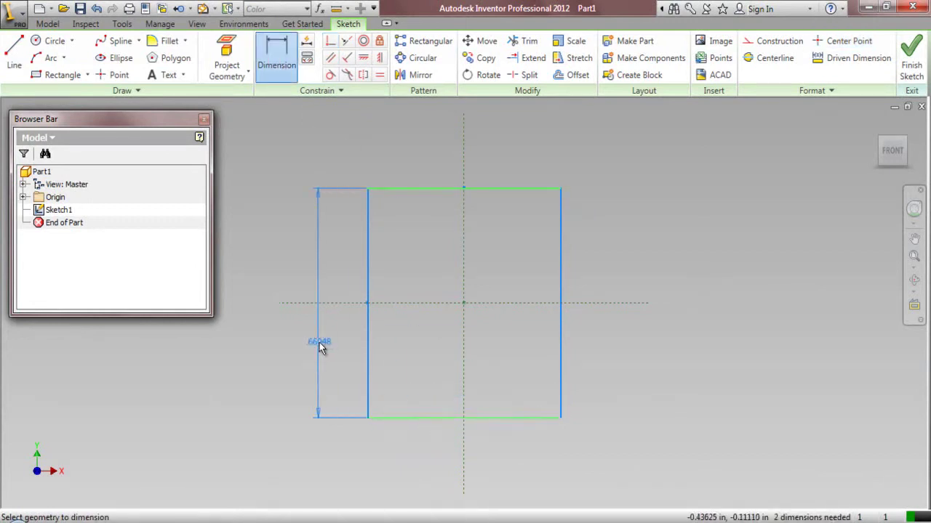
left_click(318, 341)
type("16")
key("Return")
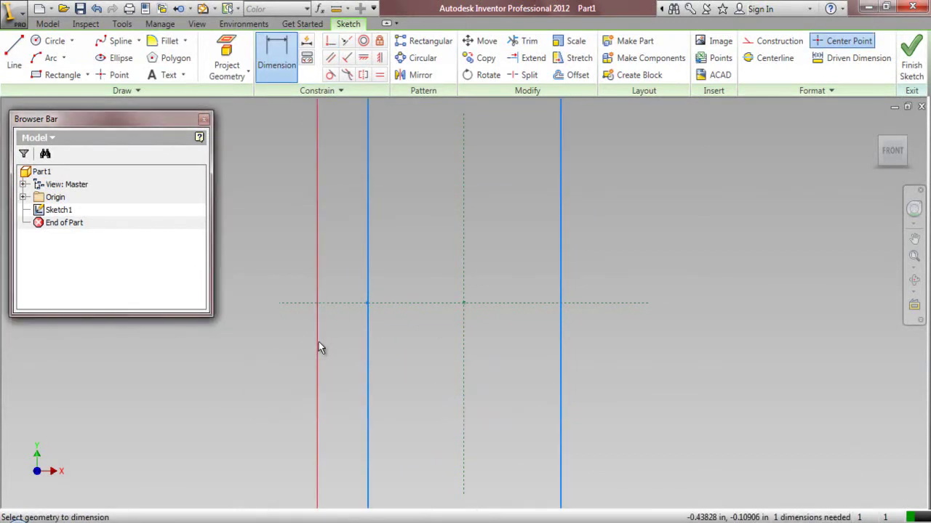
- Dimension the rectangle's width between its two vertical edges at 2.625 in
left_click(368, 352)
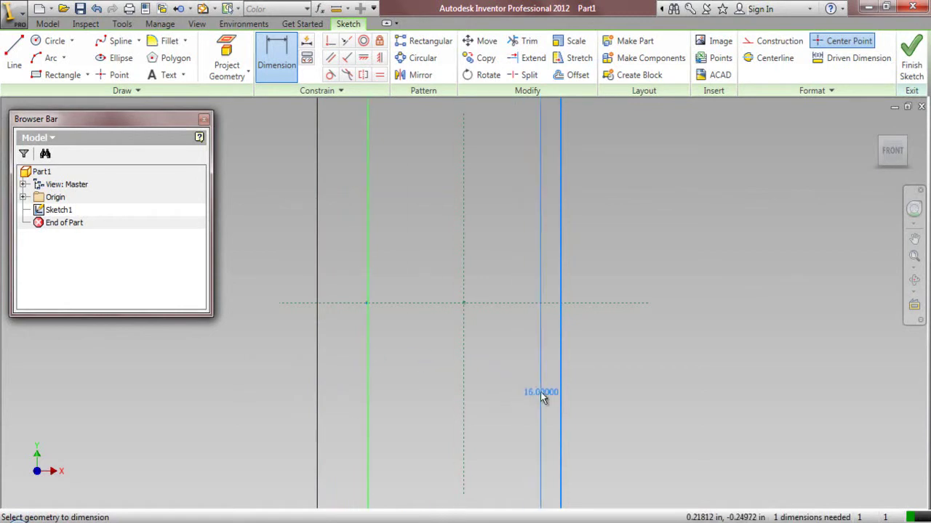
left_click(560, 405)
scroll(505, 352, "down", 10)
scroll(503, 233, "up", 5)
left_click(497, 224)
type("2.625")
key("Return")
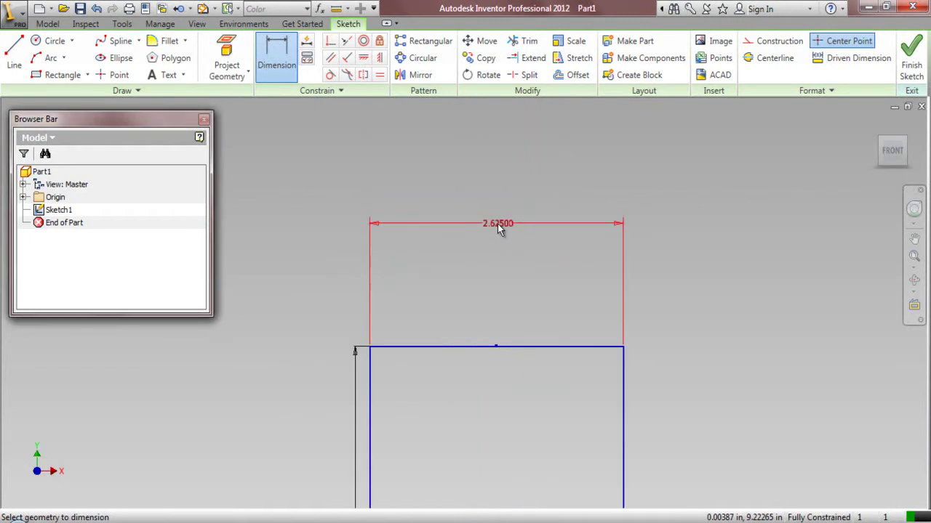
right_click(521, 151)
left_click(473, 151)
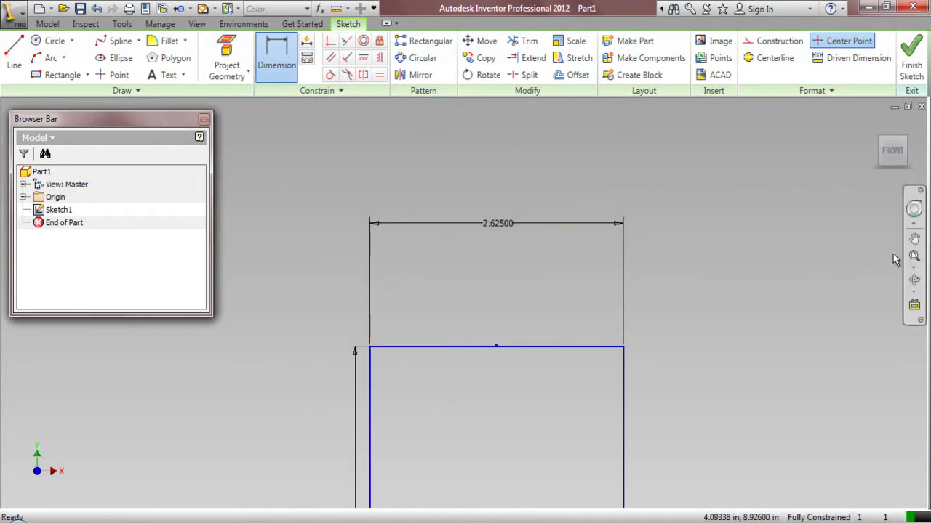
- Convert the rectangle to construction geometry and move its height dimension out clear of the left edge
left_click(912, 256)
mouse_move(381, 110)
left_mouse_down()
mouse_move(587, 319)
mouse_move(584, 480)
mouse_move(571, 520)
mouse_move(574, 509)
left_mouse_up()
left_click(774, 41)
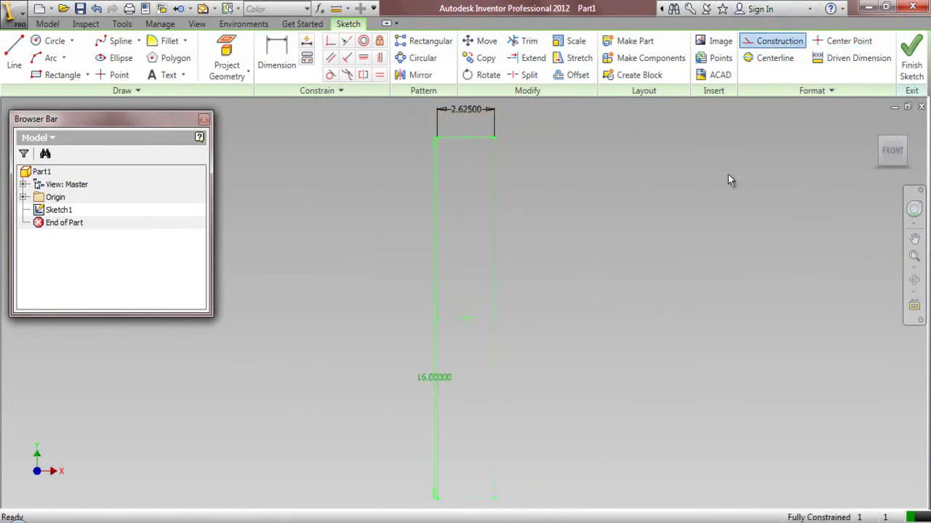
left_click(354, 210)
left_click_drag(436, 378, 340, 333)
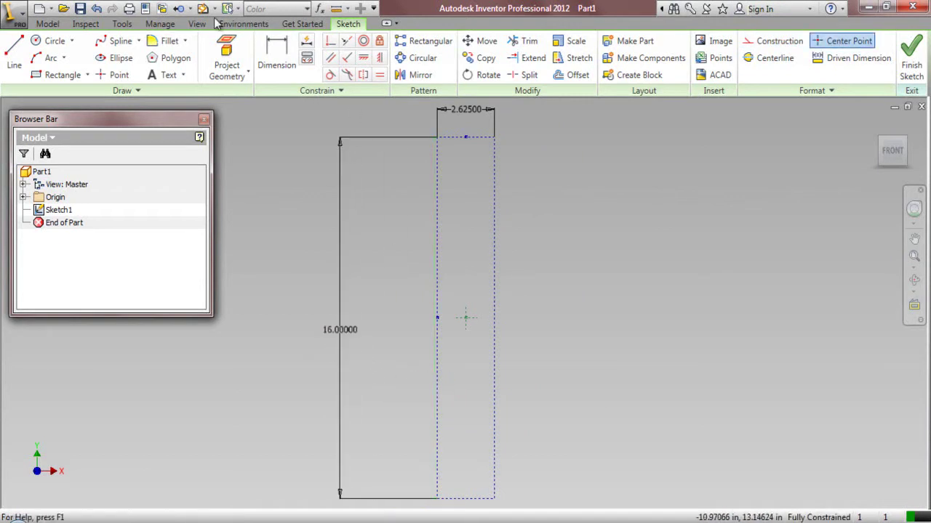
- Draw connected lines from the rectangle's top-edge midpoint to its upper-left corner and down to the left edge's midpoint
left_click(14, 58)
scroll(465, 138, "up", 3)
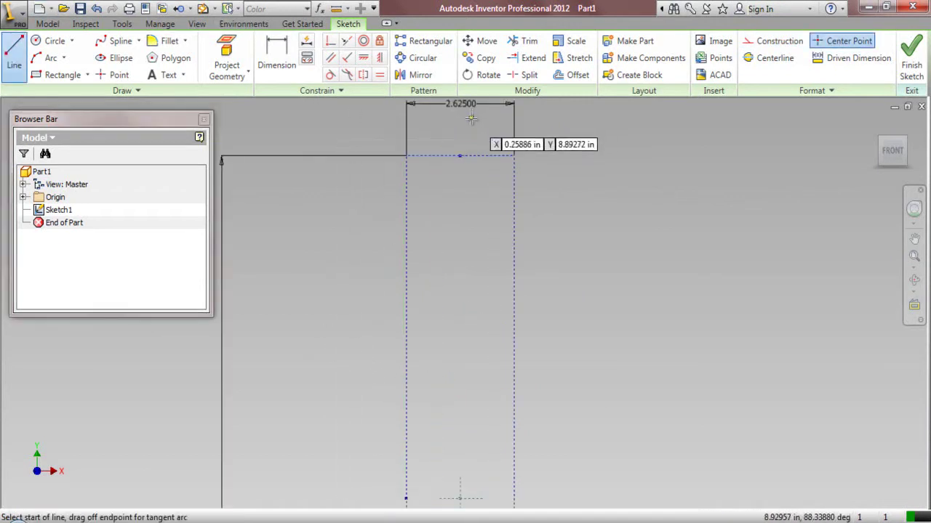
left_click(458, 155)
scroll(427, 143, "up", 2)
double_click(405, 155)
left_click(387, 166)
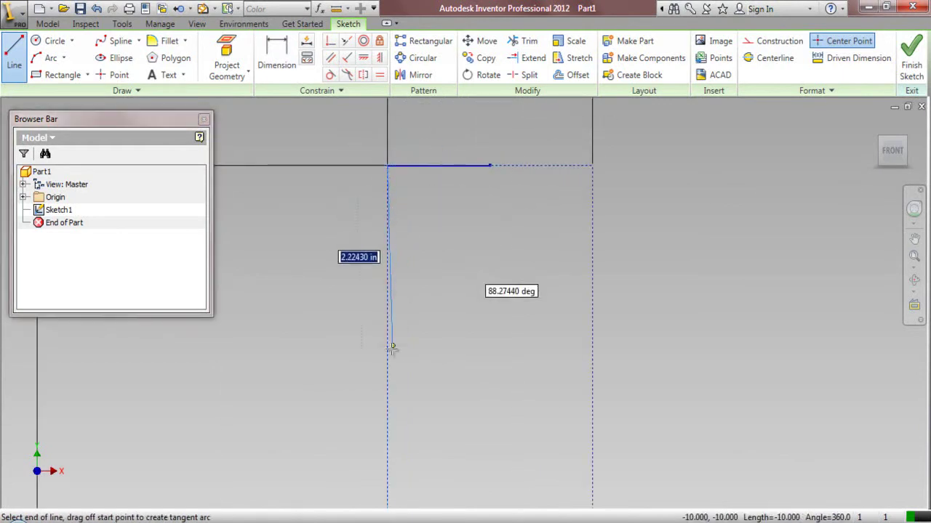
scroll(393, 319, "down", 3)
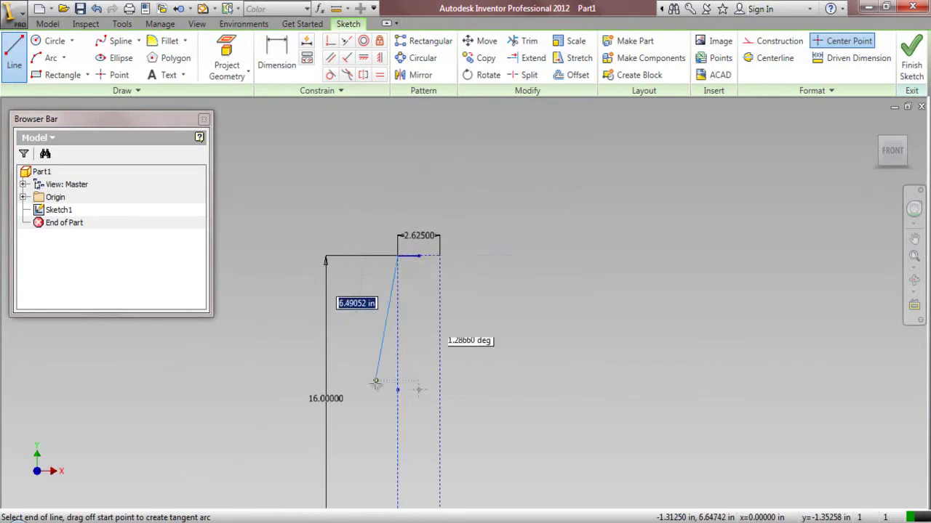
double_click(405, 377)
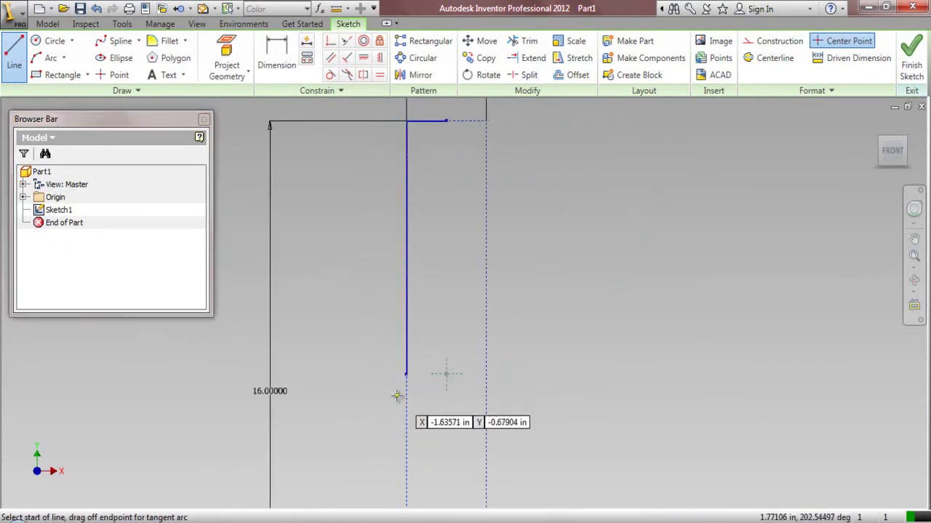
scroll(399, 416, "up", 2)
scroll(399, 416, "up", 2)
right_click(344, 162)
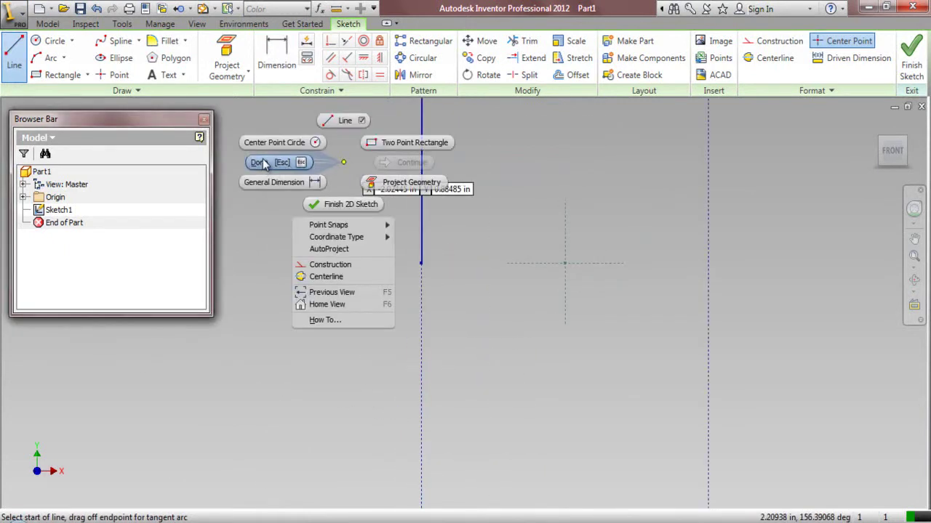
left_click(264, 163)
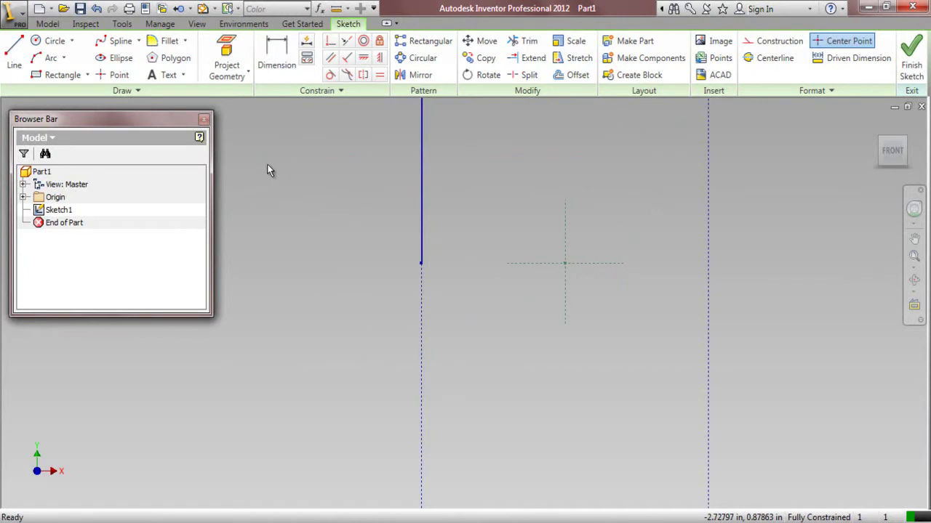
- Draw a horizontal line .39086 in long inward from the left construction edge, just below the vertical line's lower end
left_click(14, 54)
scroll(426, 282, "up", 3)
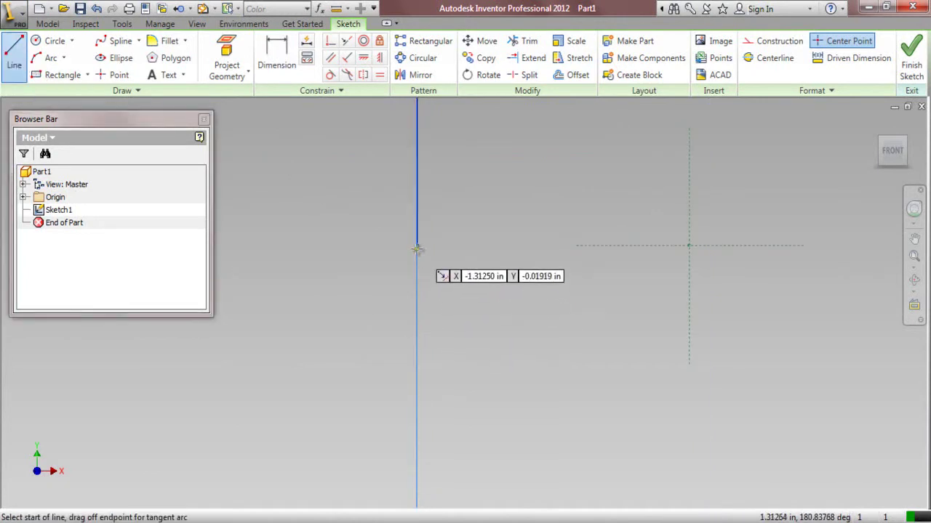
left_click(417, 297)
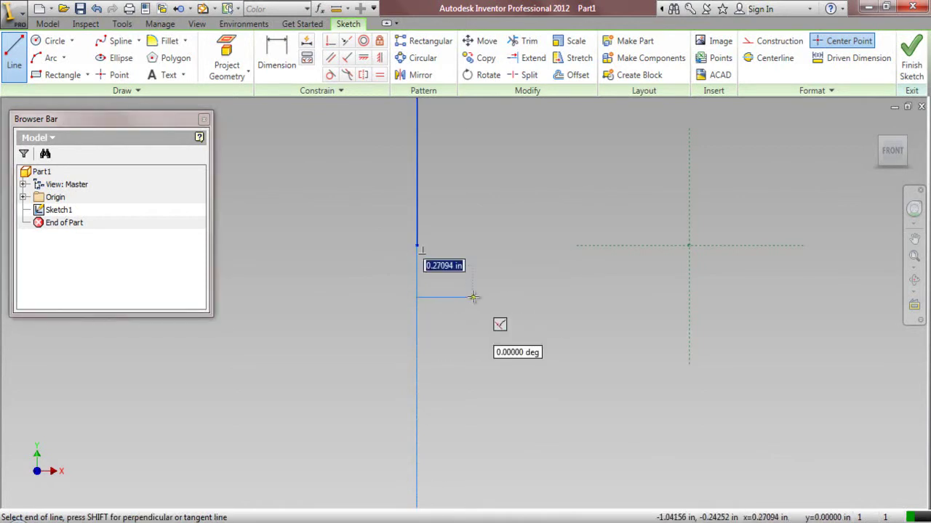
type(".39086")
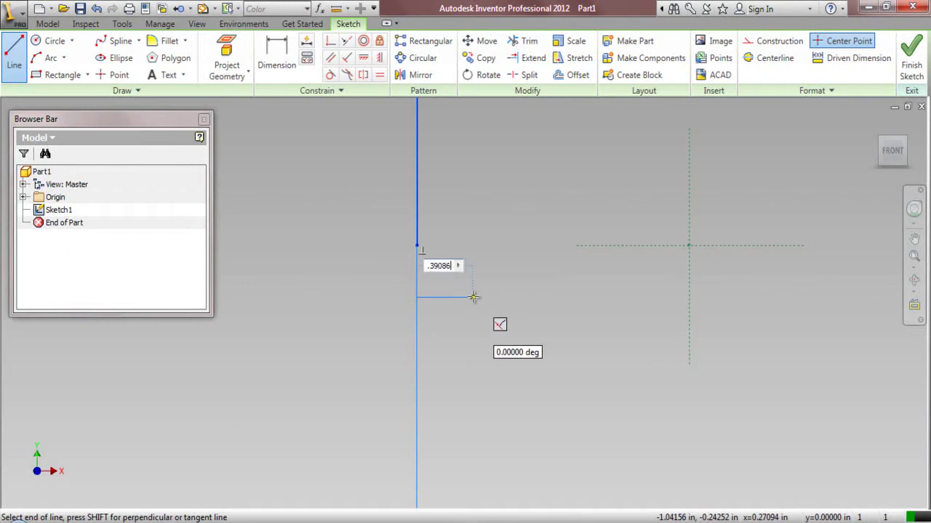
key("Return")
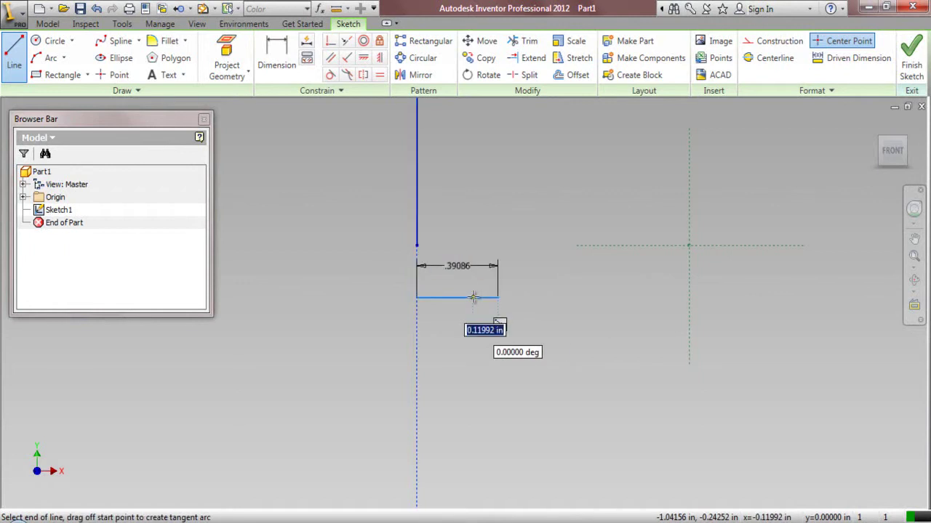
right_click(491, 194)
left_click(449, 194)
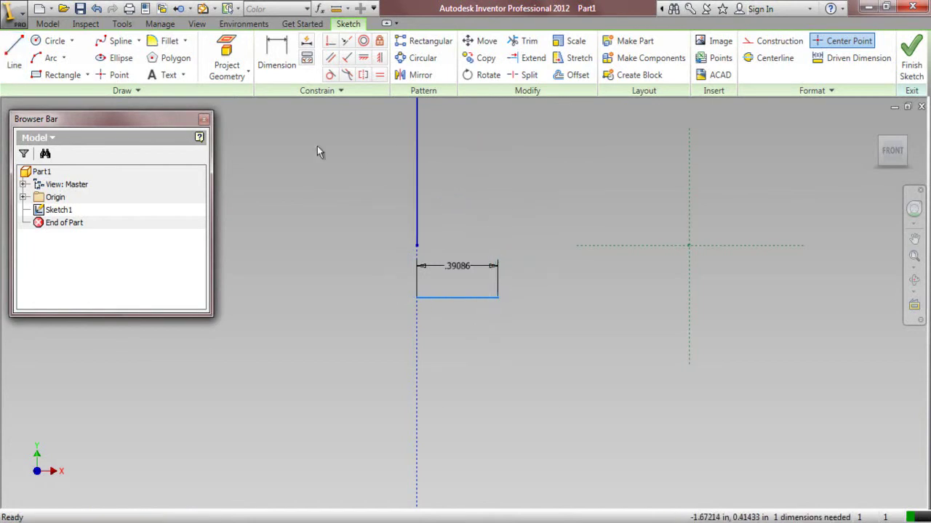
- Dimension the vertical distance from the vertical line's lower endpoint to the short horizontal line at .125 in
key("d")
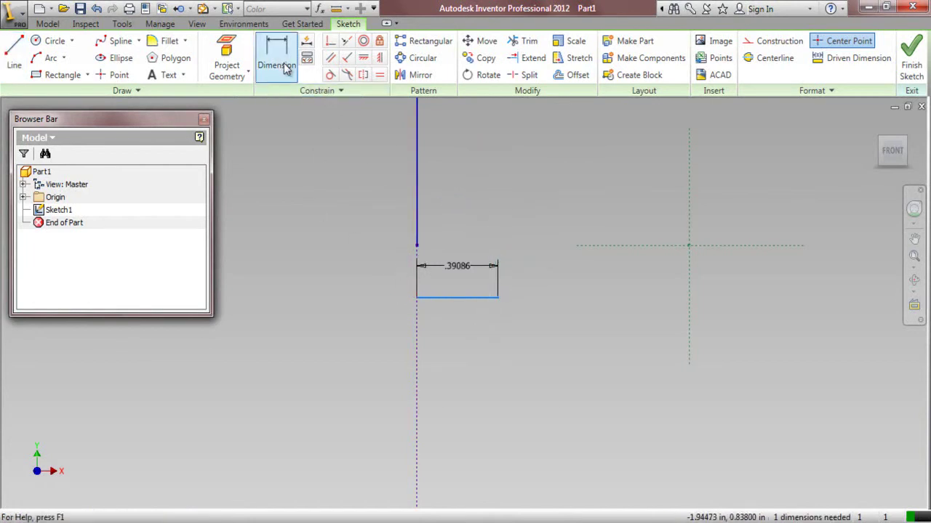
left_click(417, 246)
left_click(440, 297)
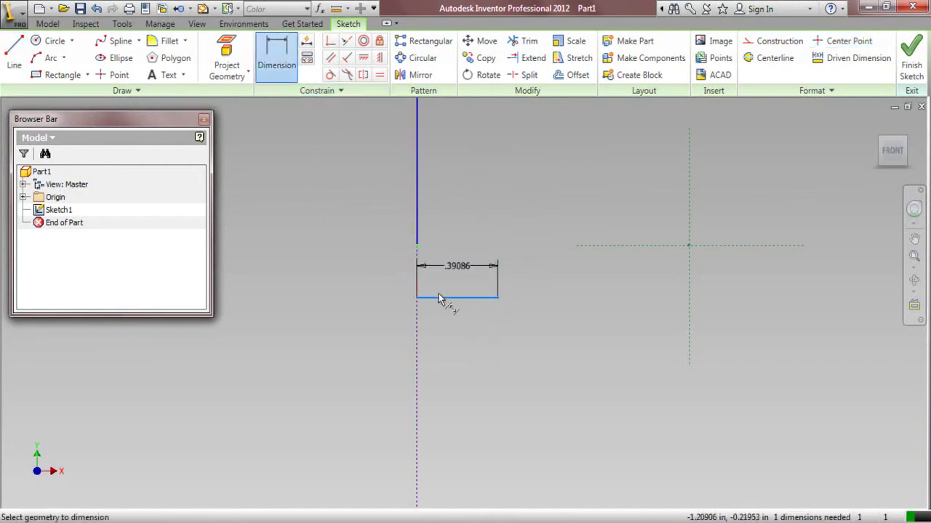
left_click(350, 270)
type(".125")
key("Return")
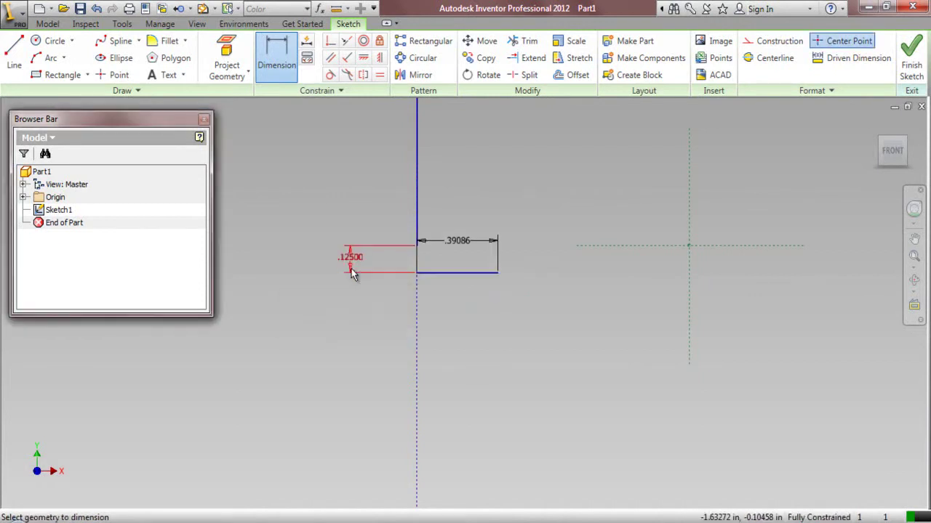
- Draw a three-point arc bulging inward between the short horizontal line's left end and the vertical line's lower end
left_click(50, 58)
left_click(415, 273)
scroll(414, 251, "up", 1)
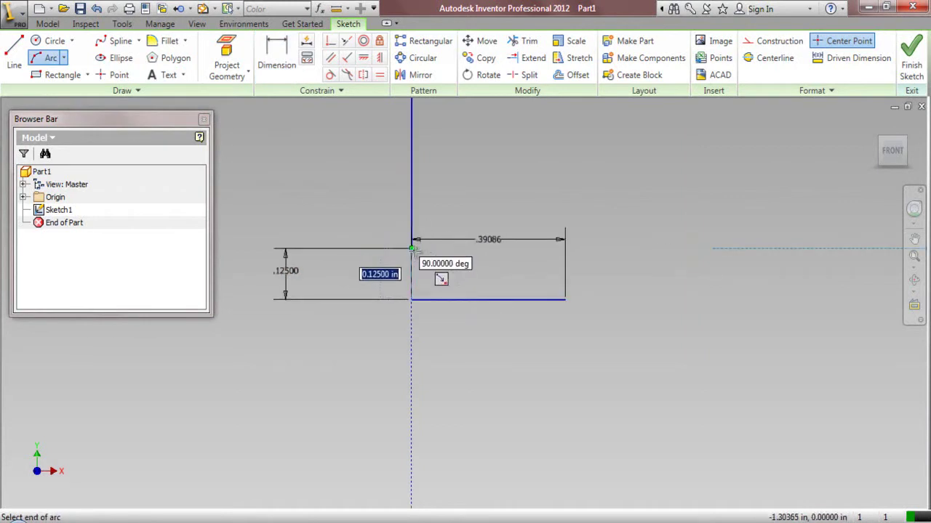
left_click(413, 249)
left_click(434, 275)
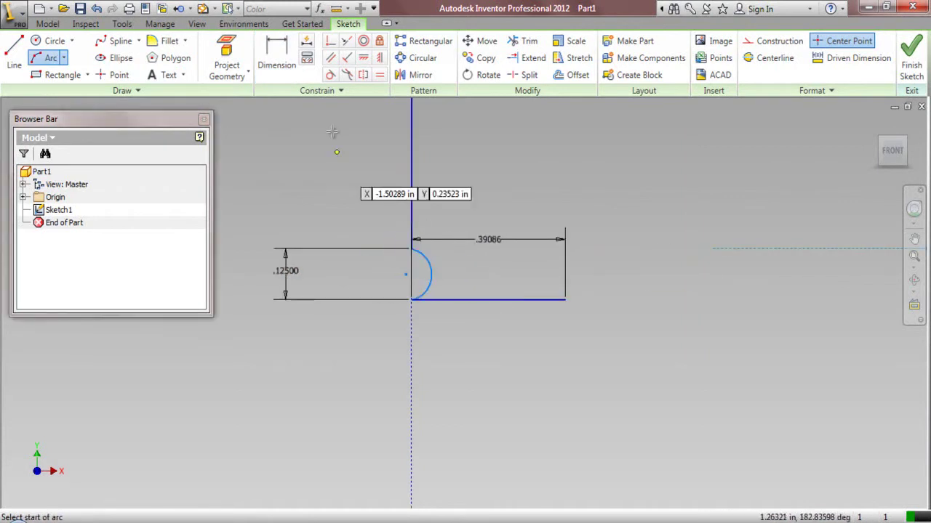
- Make the small arc tangent to the short horizontal line
left_click(330, 75)
left_click(438, 302)
left_click(440, 301)
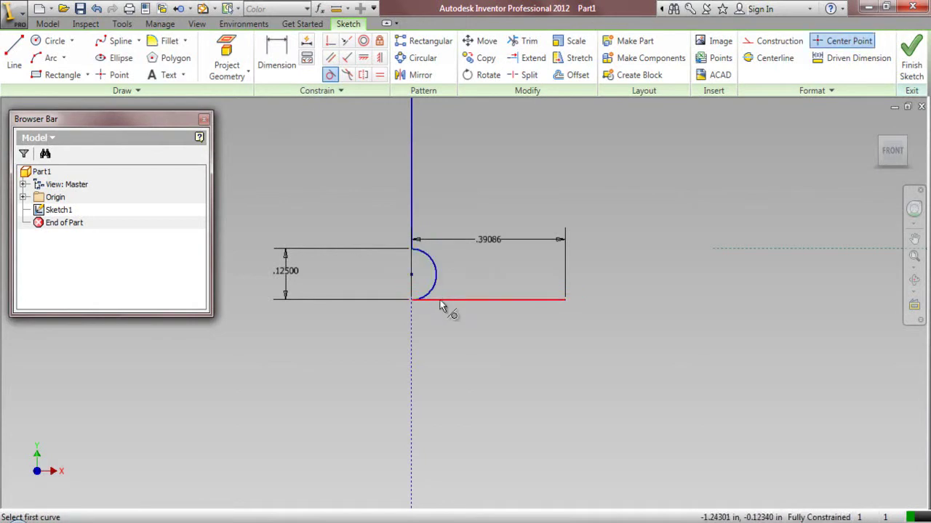
right_click(320, 137)
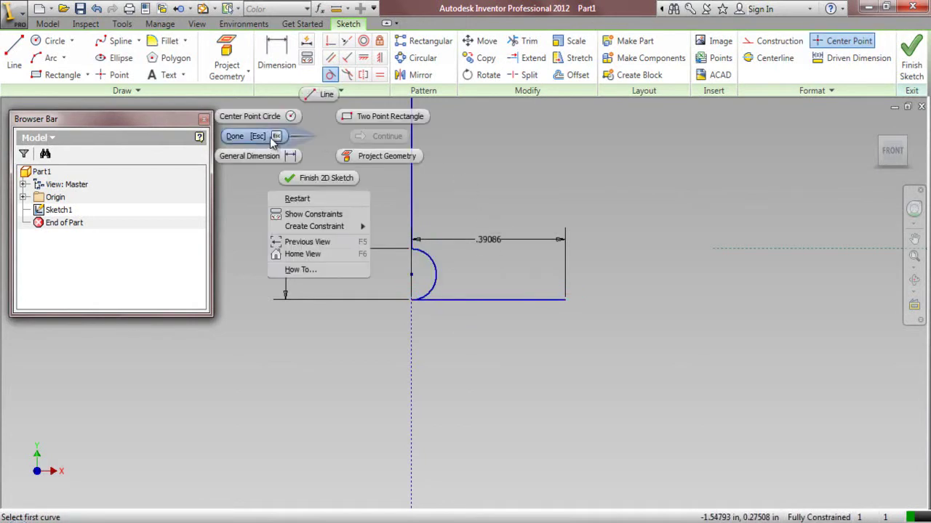
left_click(272, 138)
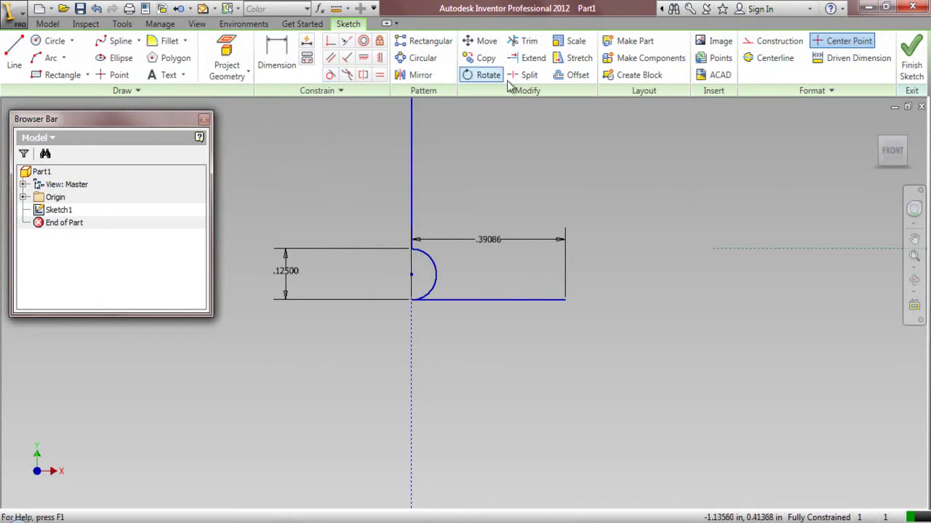
left_click(571, 75)
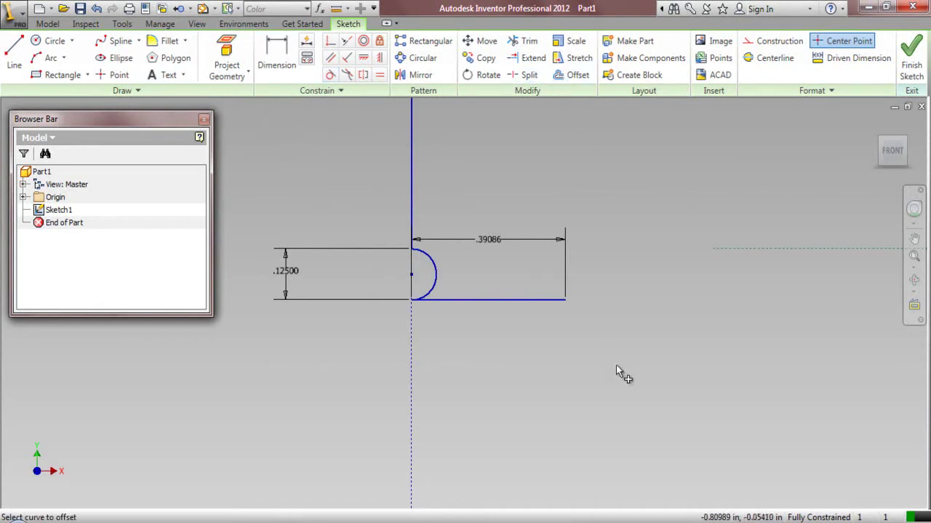
left_click(487, 299)
right_click(489, 346)
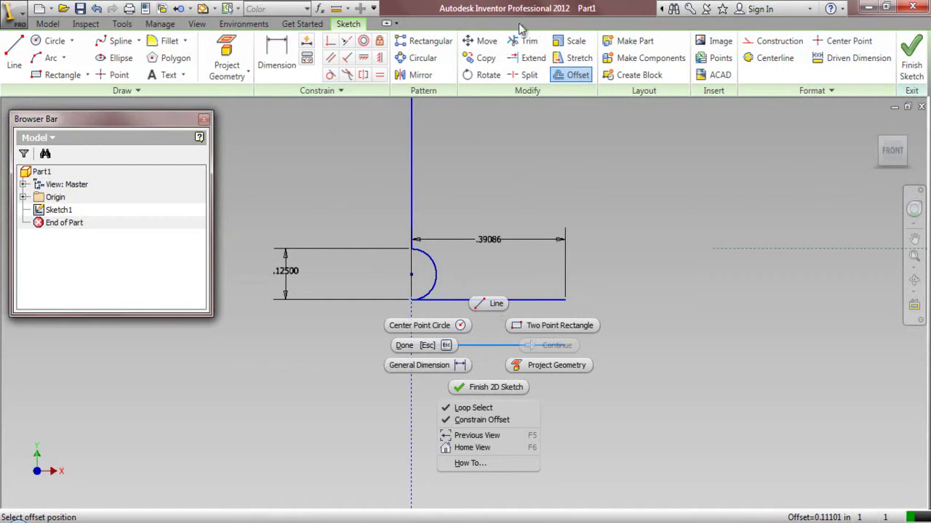
left_click(530, 153)
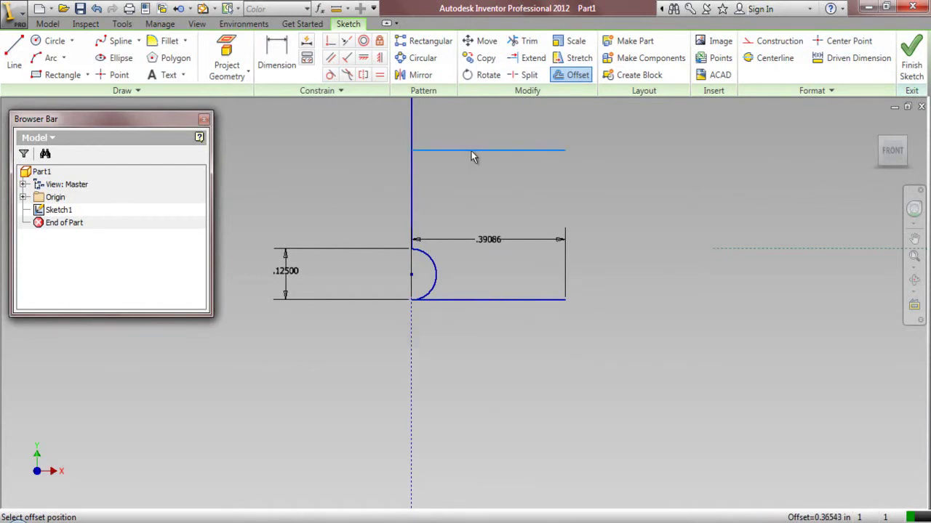
right_click(471, 152)
left_click(420, 150)
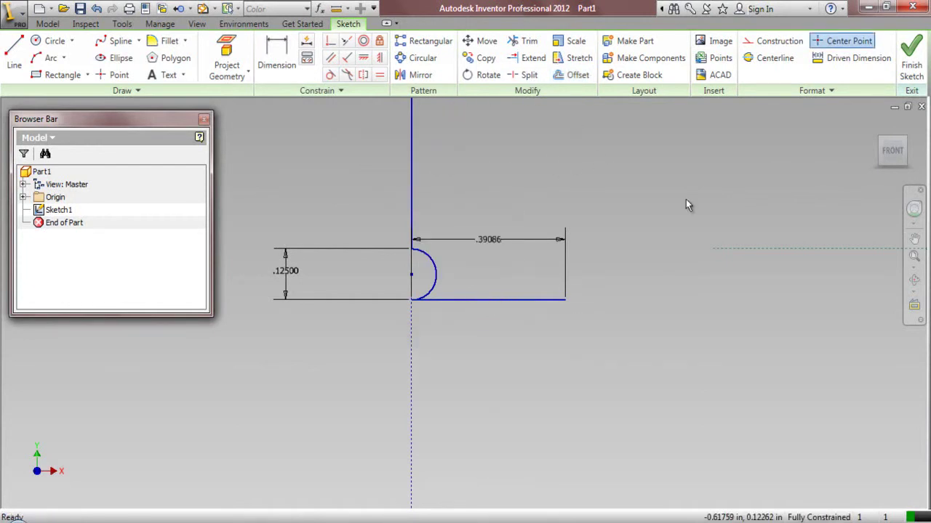
- Offset the short horizontal line downward by about 0.21 in
left_click(580, 76)
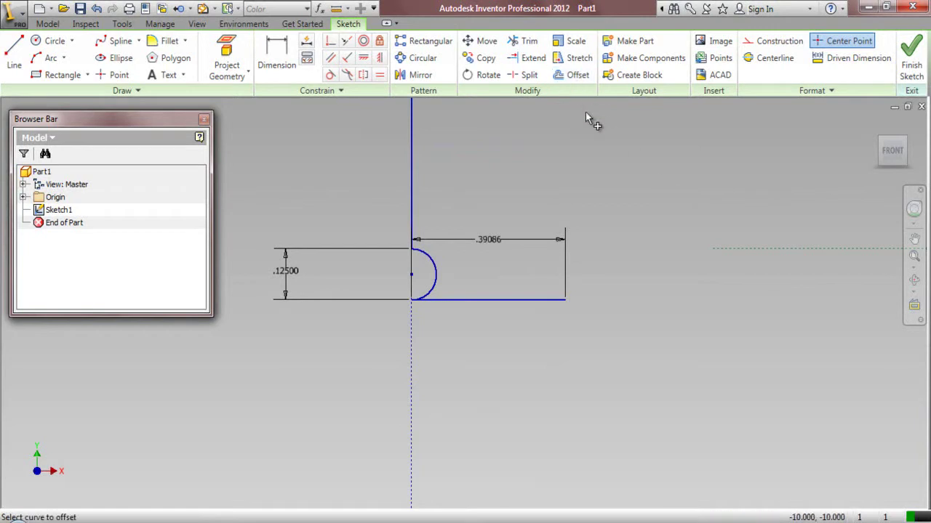
left_click(477, 299)
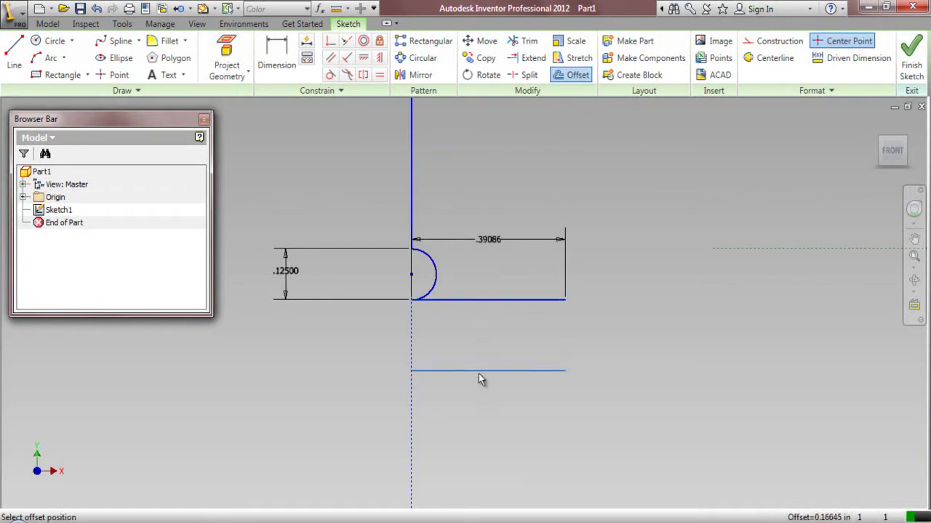
left_click(480, 386)
- Dimension the spacing between the short horizontal line and its offset copy at .78148 in
key("d")
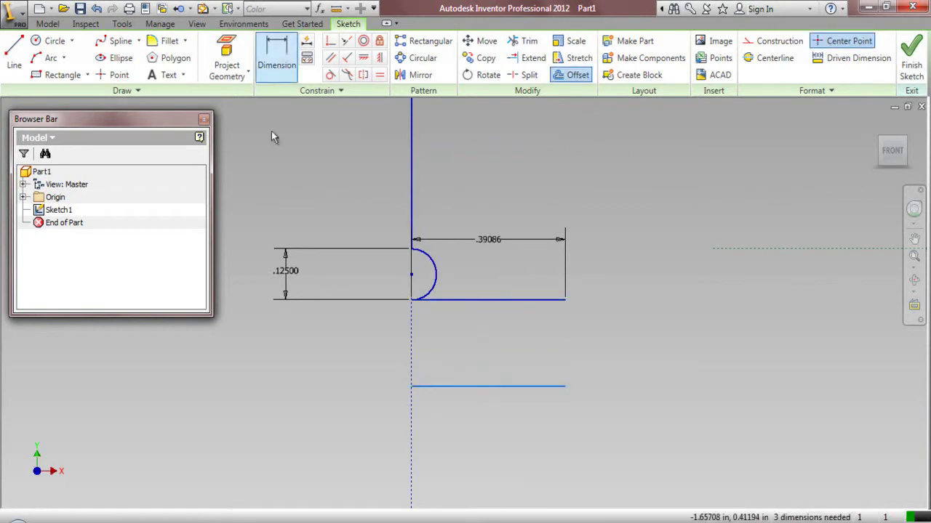
left_click(464, 387)
left_click(473, 301)
left_click(373, 371)
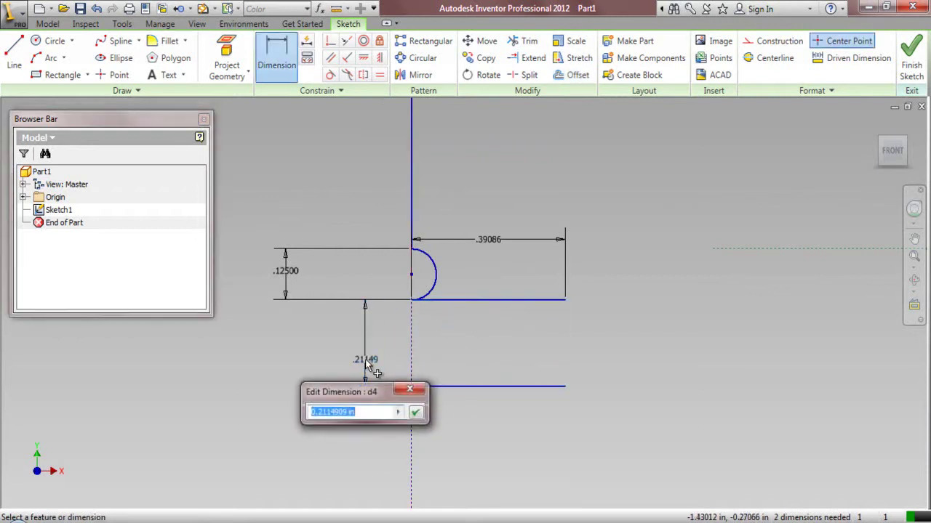
type(".78148")
key("Return")
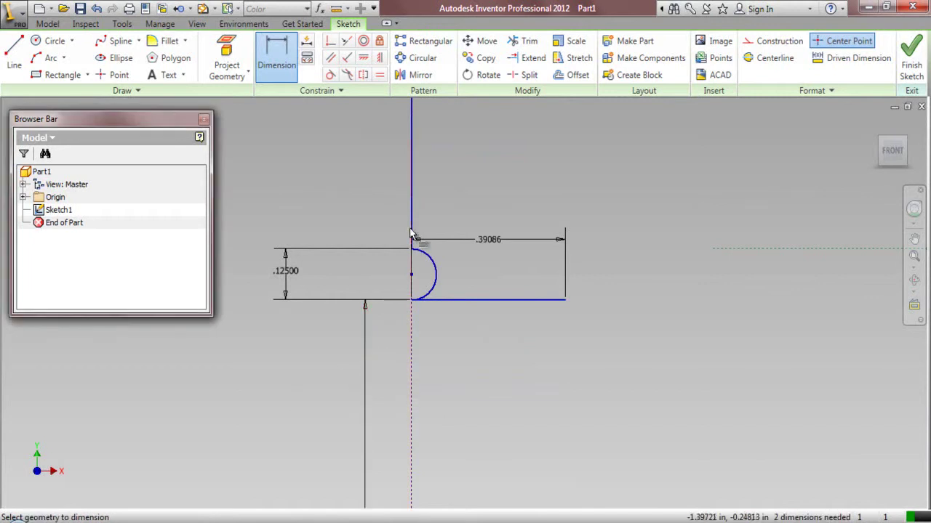
- Make the left end of the lower offset line coincident with the vertical construction line
scroll(404, 349, "down", 3)
right_click(341, 264)
left_click(298, 265)
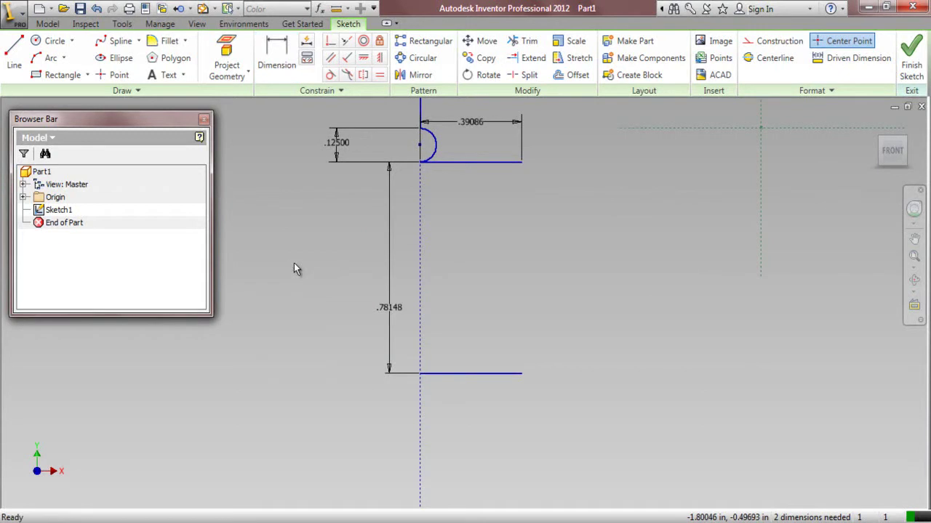
left_click(330, 41)
left_click(421, 378)
left_click(419, 391)
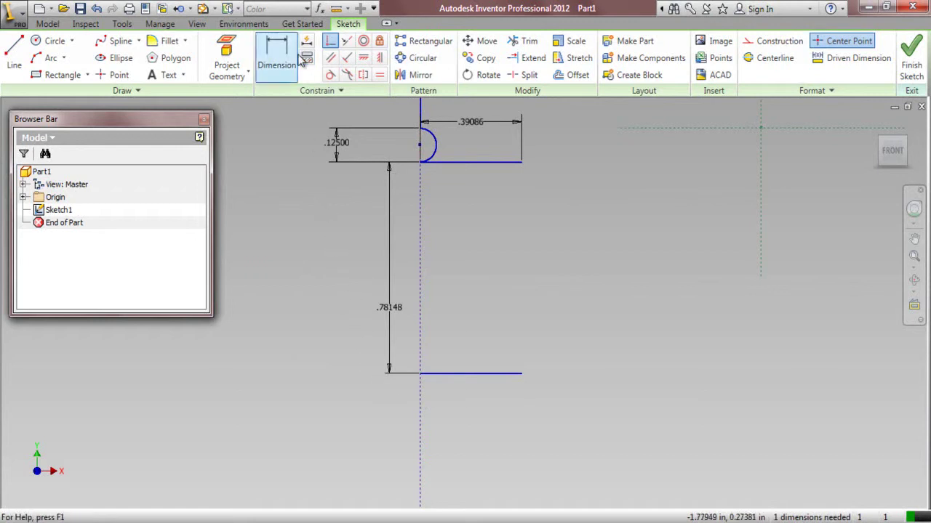
left_click(276, 64)
left_click(480, 376)
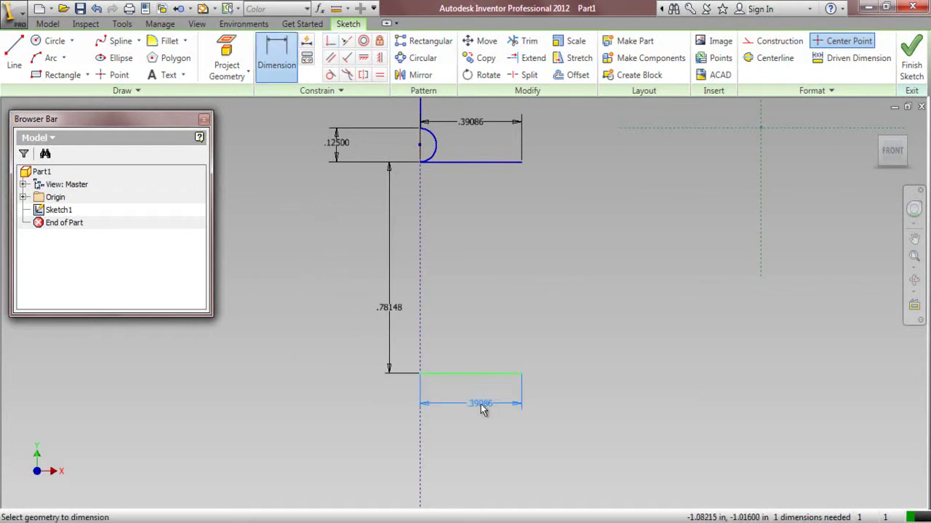
left_click(487, 410)
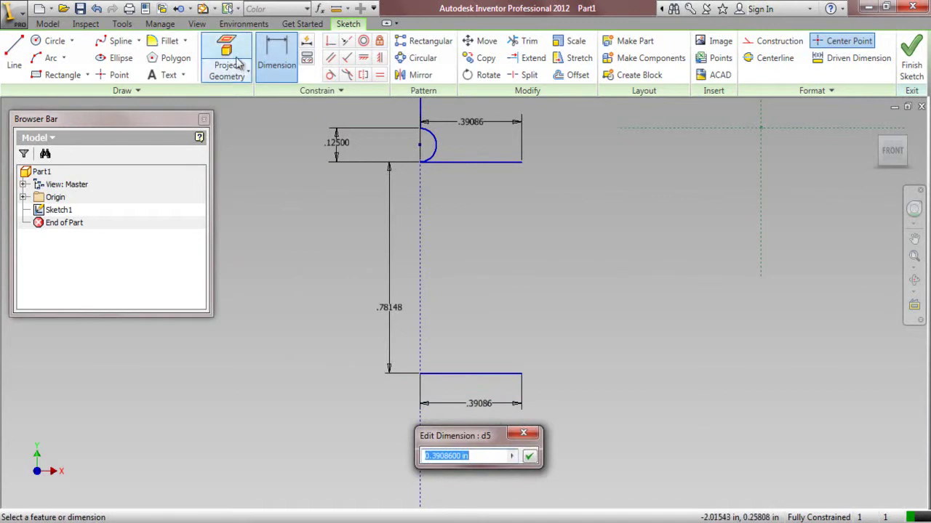
key("Escape")
key("Escape")
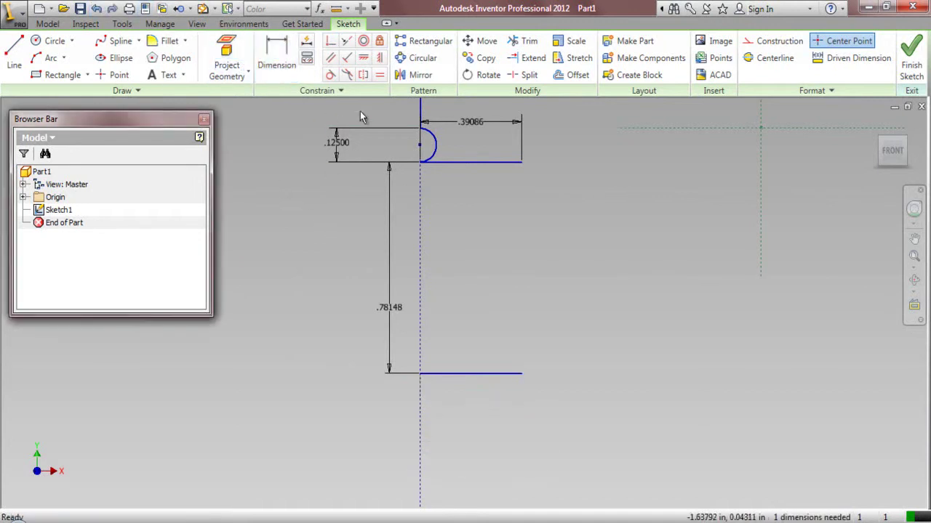
- Apply an equal constraint between the lower offset line and the short horizontal line above it
left_click(379, 75)
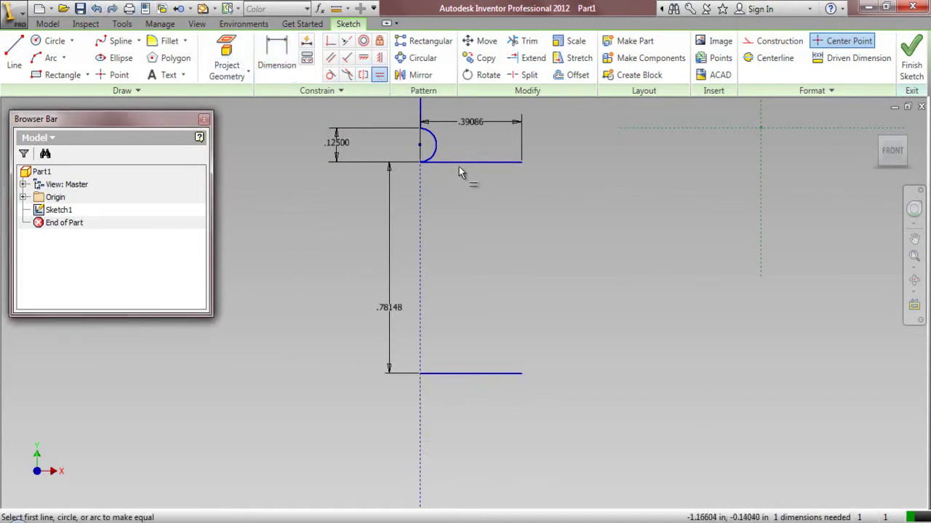
left_click(469, 374)
left_click(477, 168)
right_click(492, 229)
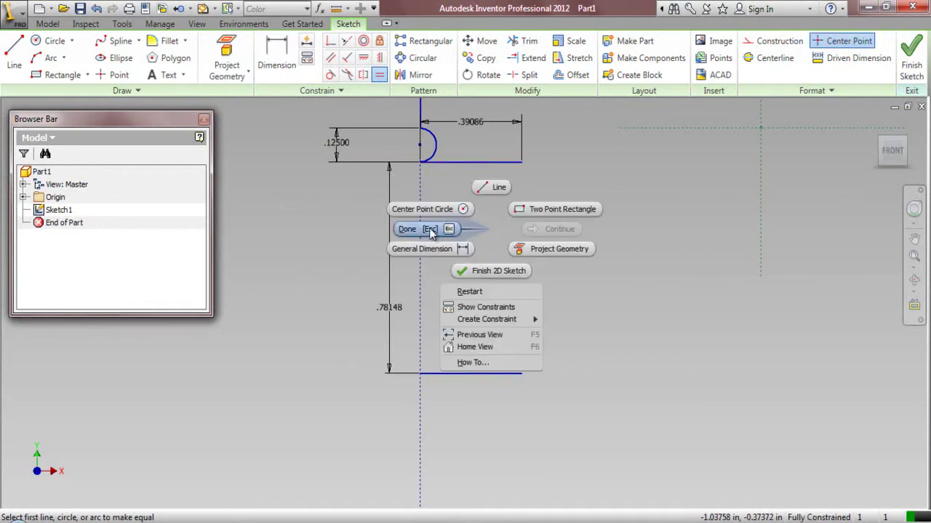
left_click(433, 230)
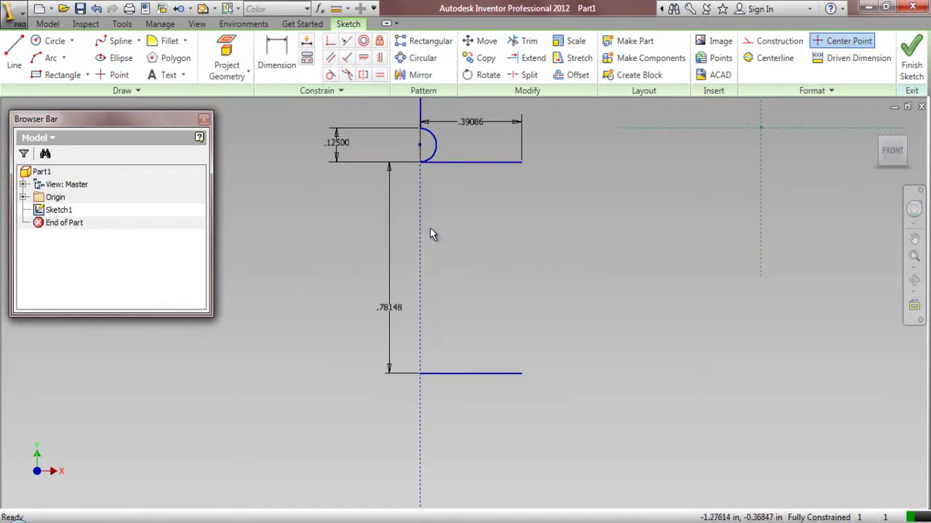
- Draw a three-point arc between the right ends of the two horizontal lines, bulging toward the vertical construction line
left_click(42, 58)
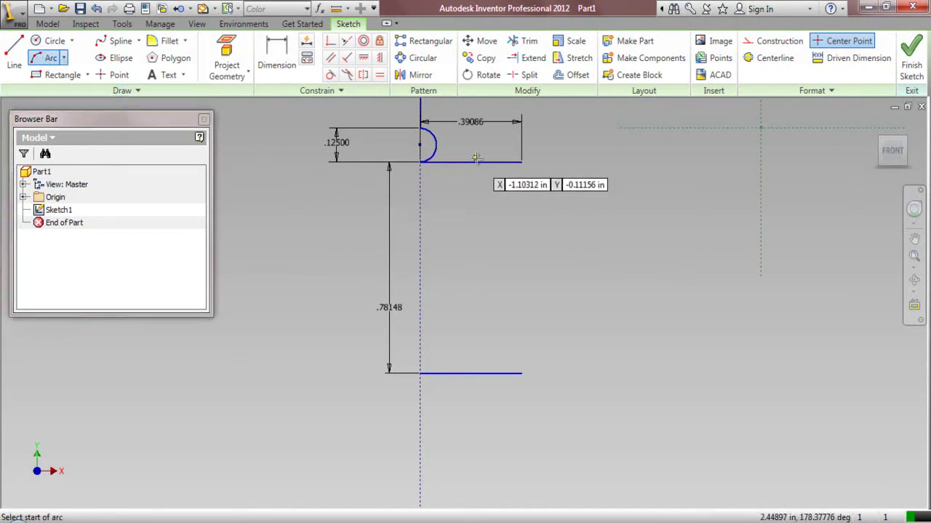
left_click(521, 161)
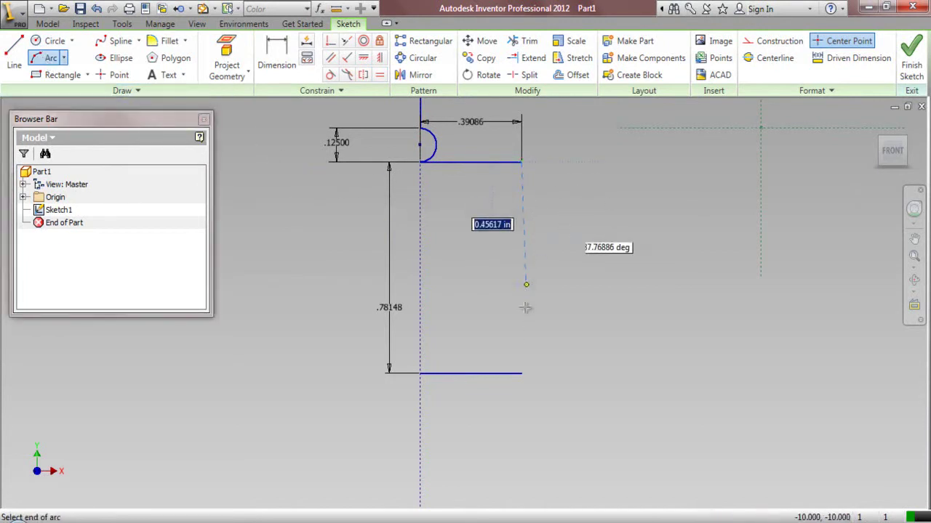
left_click(521, 373)
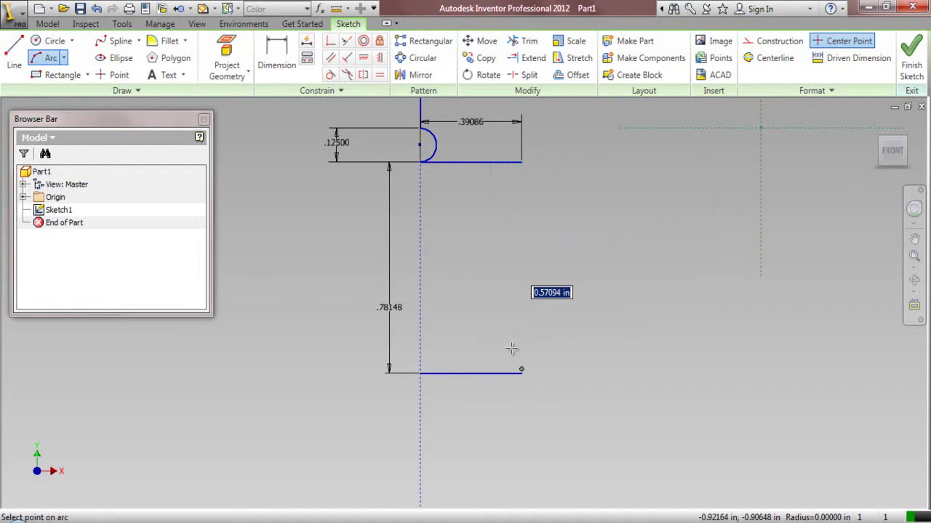
left_click(483, 303)
- Make the large arc tangent to the upper horizontal line
left_click(330, 75)
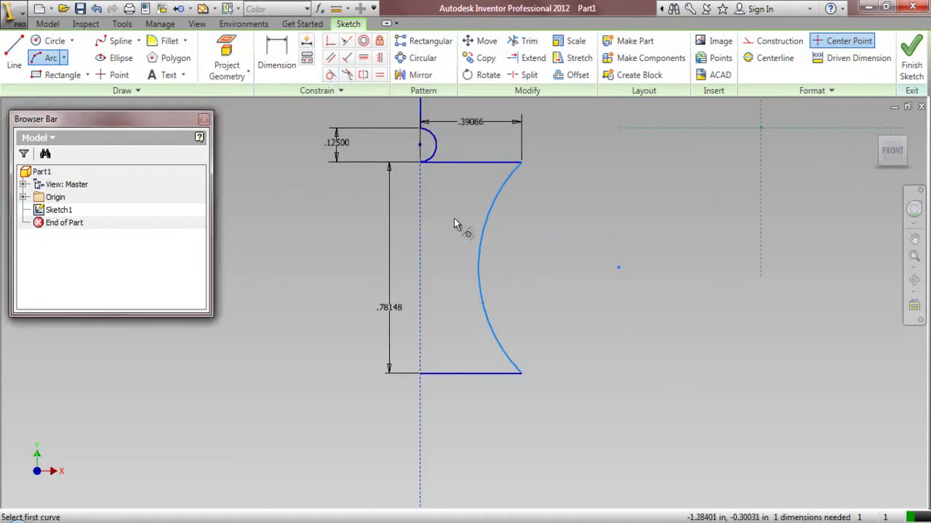
left_click(485, 227)
left_click(475, 162)
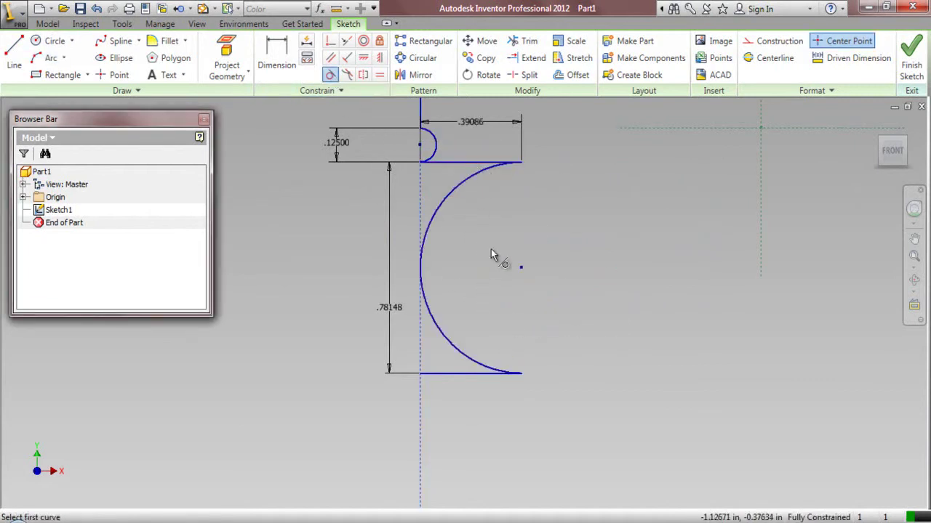
right_click(530, 218)
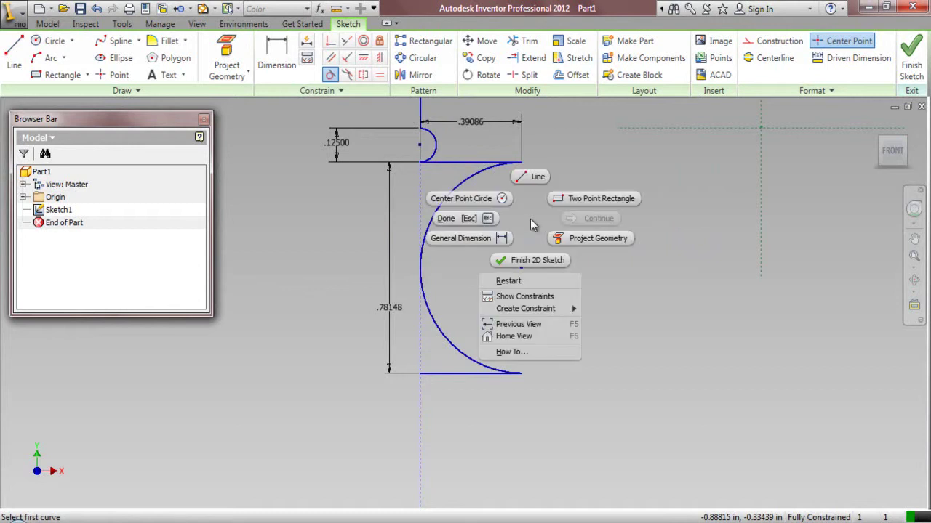
left_click(482, 221)
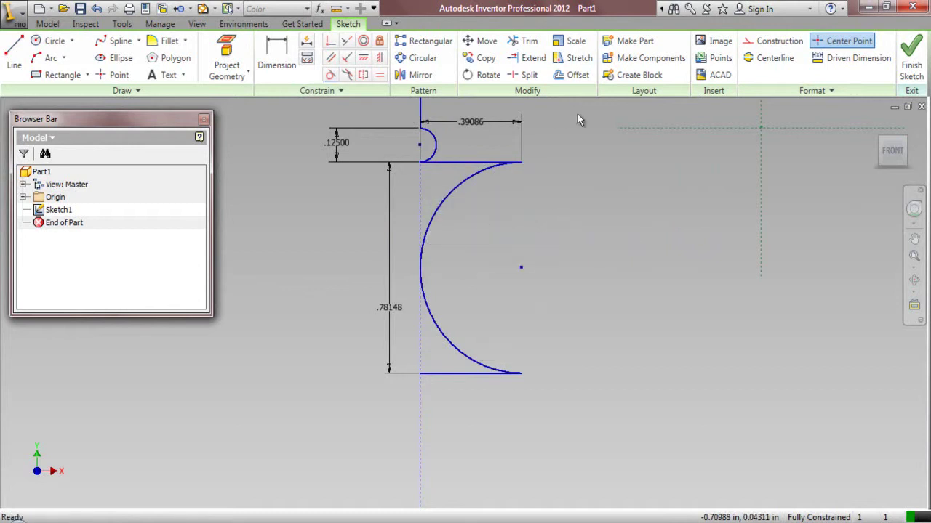
- Offset the horizontal line at the large arc's lower end downward by about 0.26 in, with Loop Select turned off
left_click(578, 75)
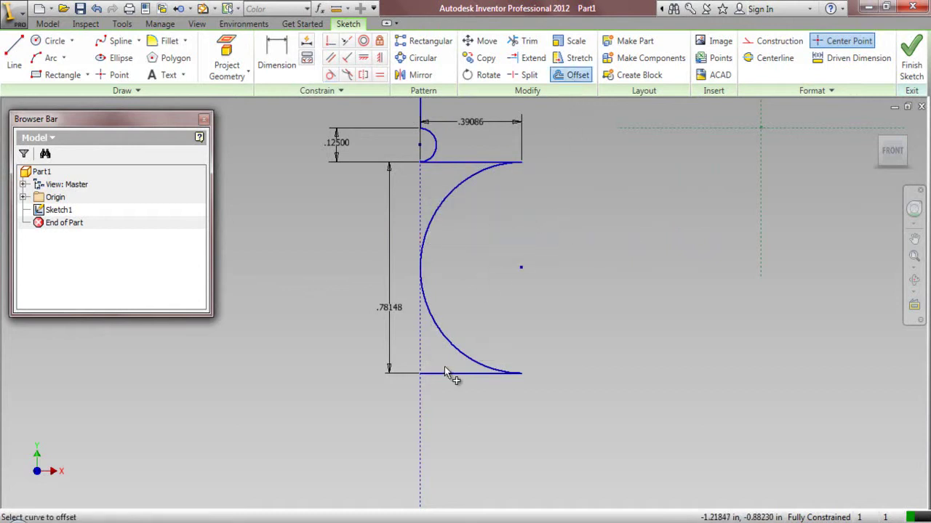
right_click(573, 285)
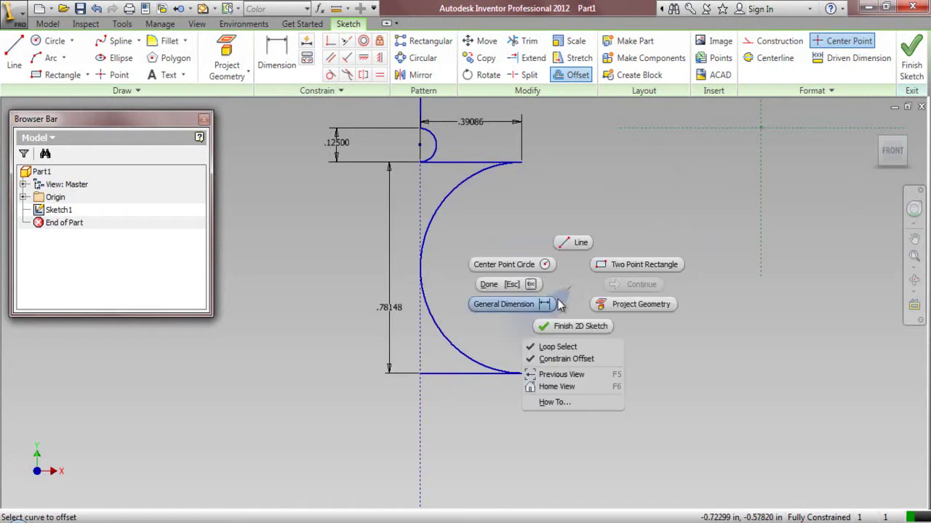
left_click(547, 350)
left_click(449, 374)
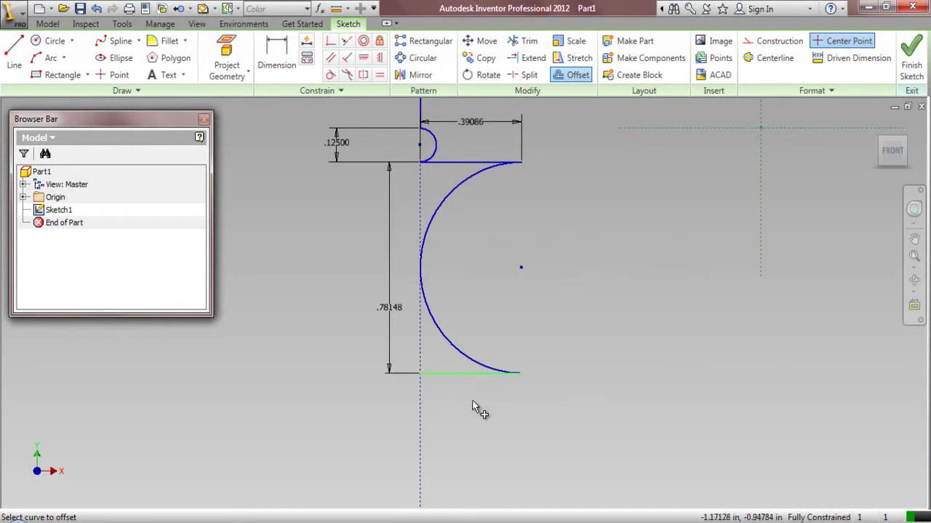
right_click(473, 409)
left_click(523, 402)
left_click(486, 444)
- Make the left end of the newly offset bottom line coincident with the vertical construction line
left_click(330, 42)
left_click(421, 447)
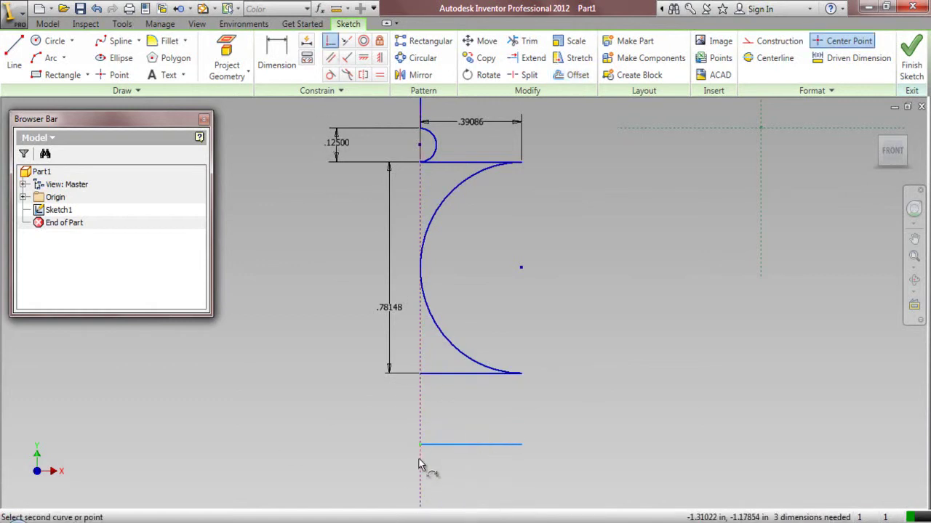
left_click(420, 467)
- Dimension the spacing between the two lowest horizontal lines at .25 in
right_click(566, 377)
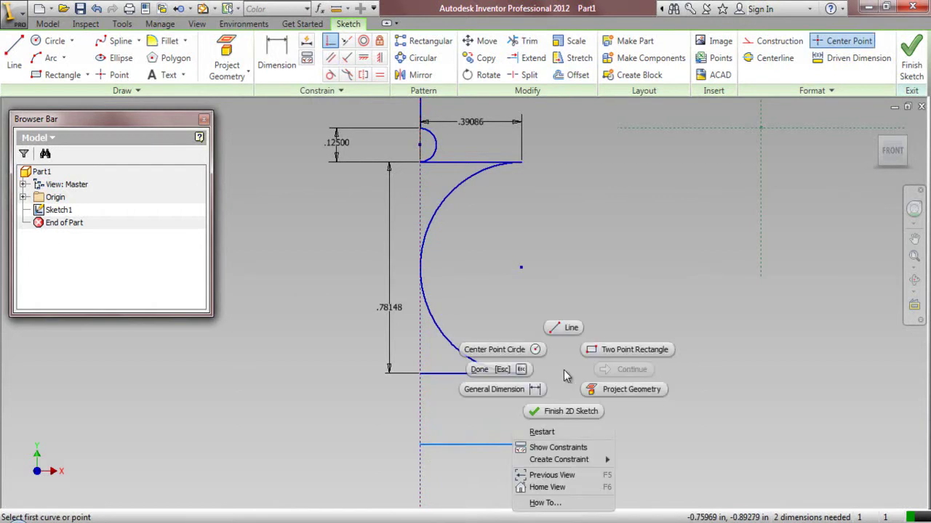
left_click(514, 389)
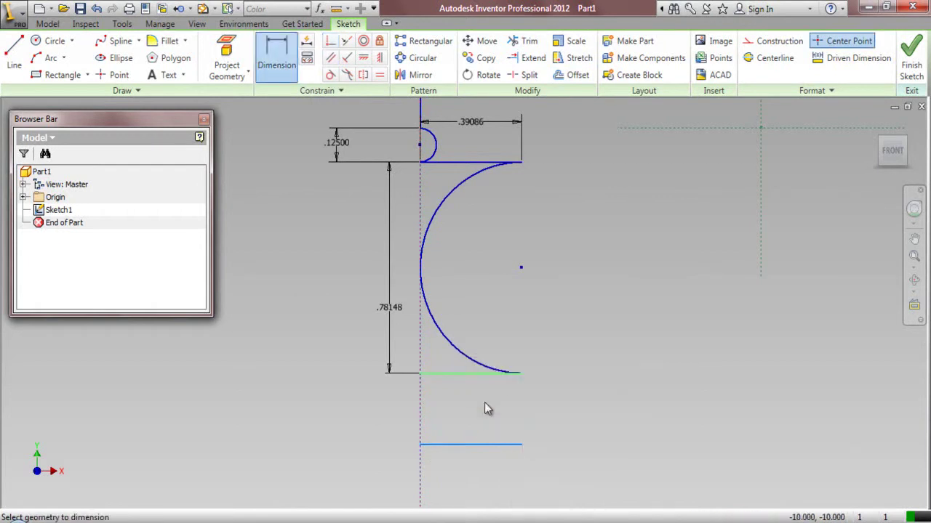
left_click(485, 373)
left_click(487, 445)
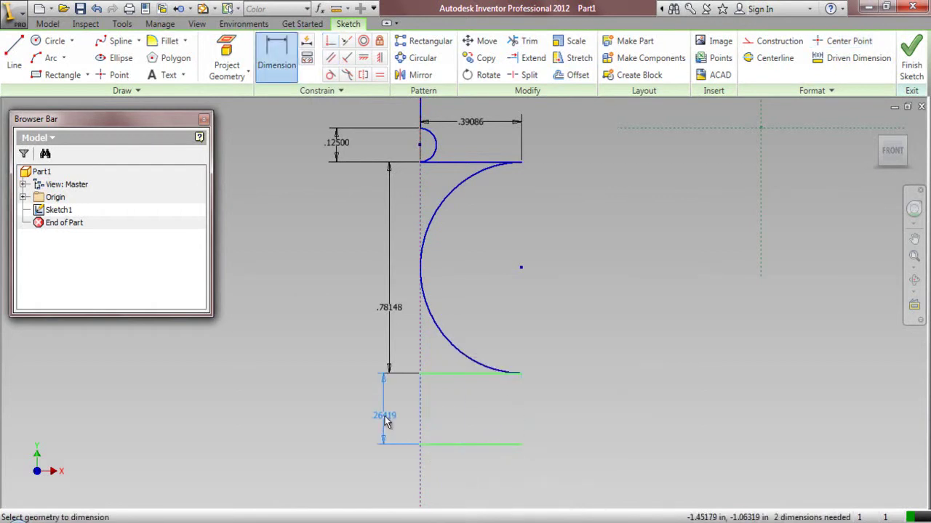
left_click(385, 422)
type(".25")
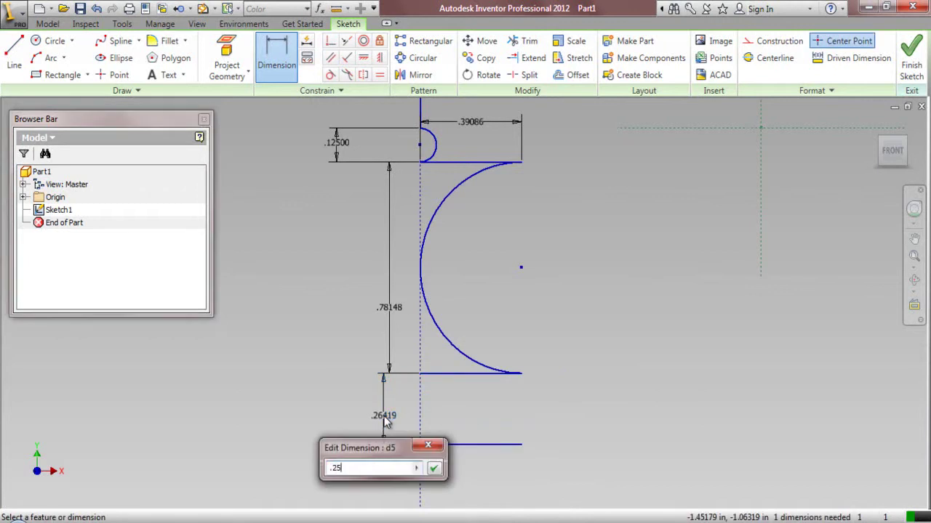
key("Return")
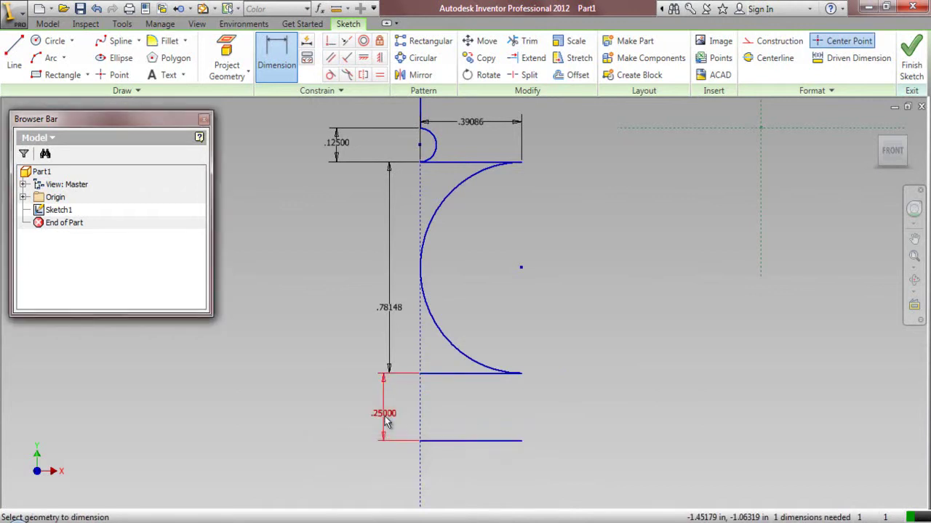
- Dimension the bottom line's length as d2/2, referencing the upper short line's length dimension
left_click(451, 442)
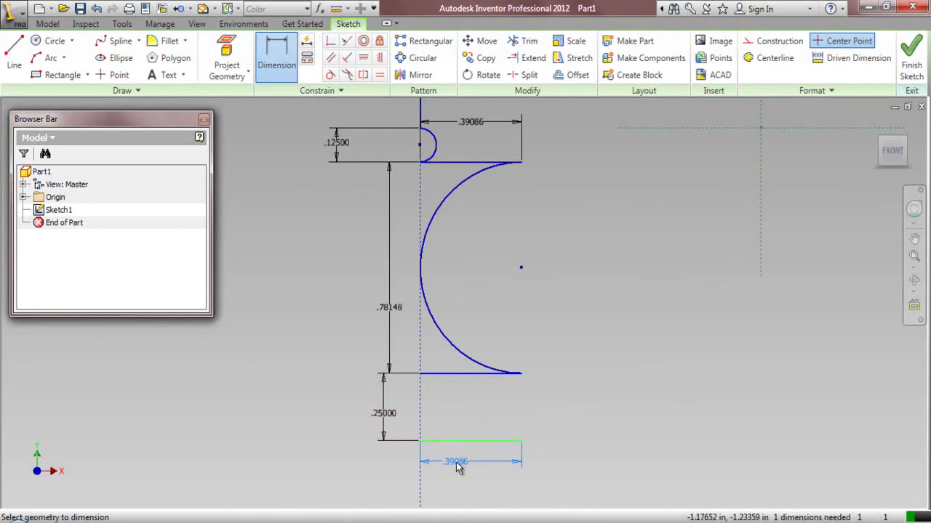
left_click(457, 468)
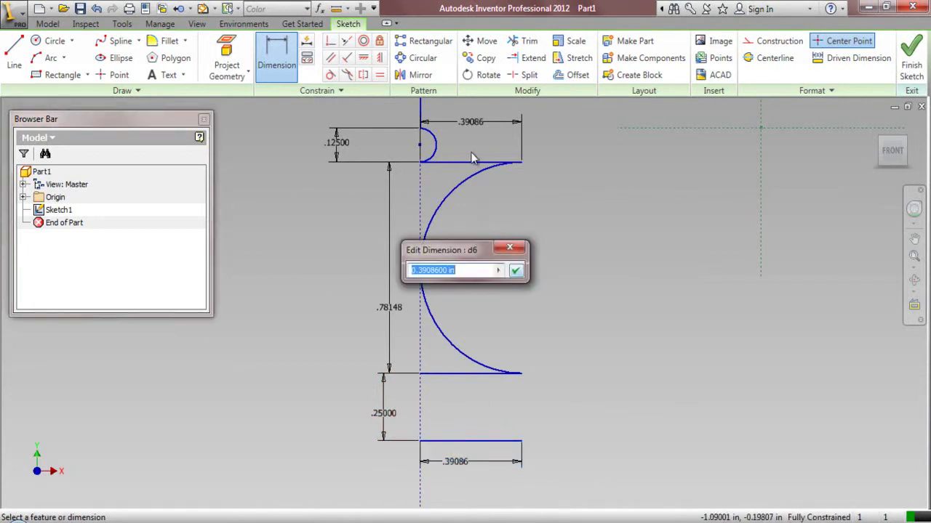
left_click(471, 122)
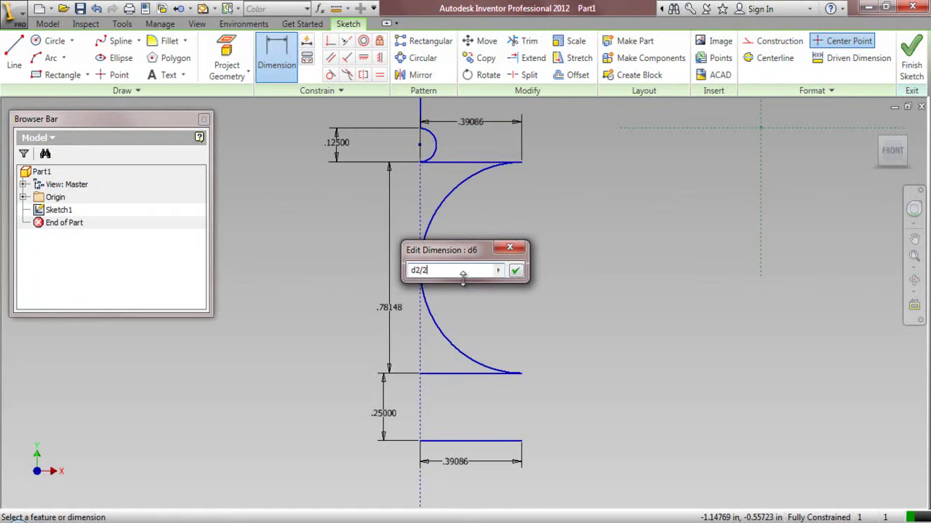
left_click(515, 271)
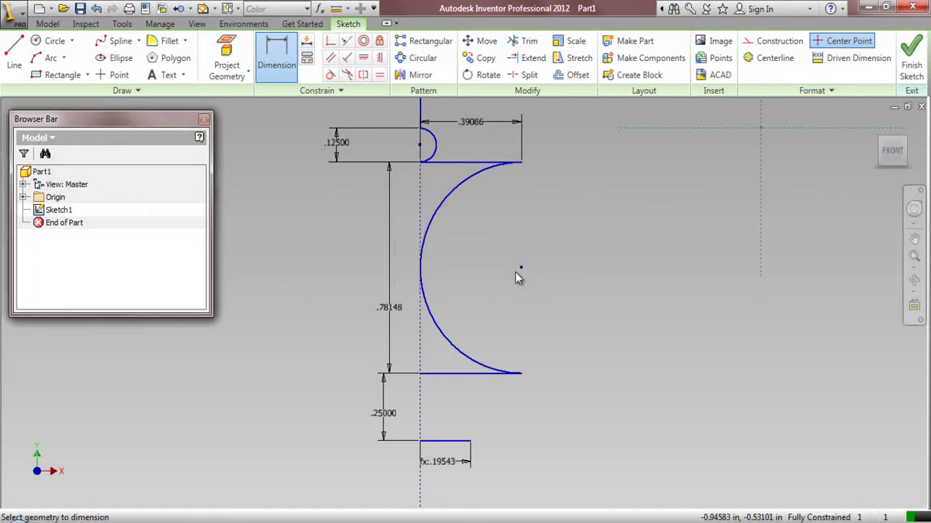
- Draw a three-point semicircular arc between the left ends of the two lowest lines, bulging away from the construction line into the profile
left_click(50, 59)
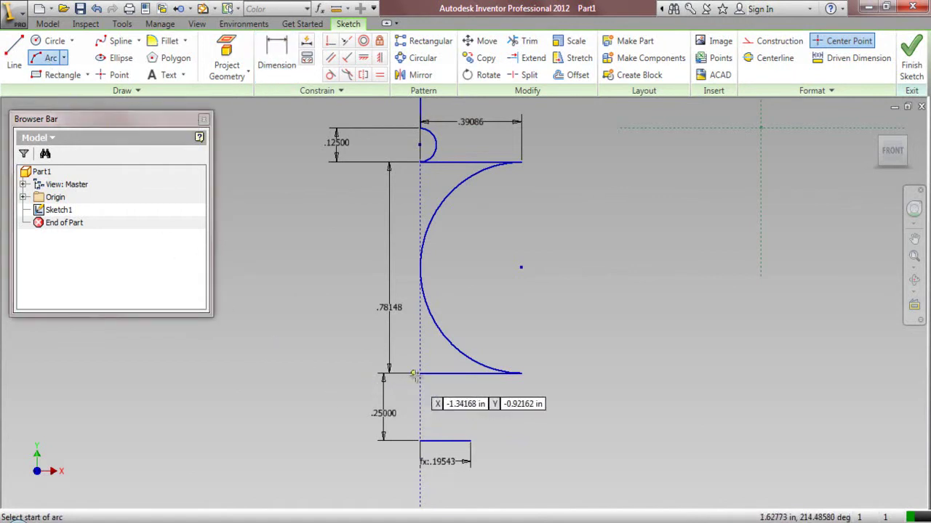
left_click(420, 374)
left_click(419, 441)
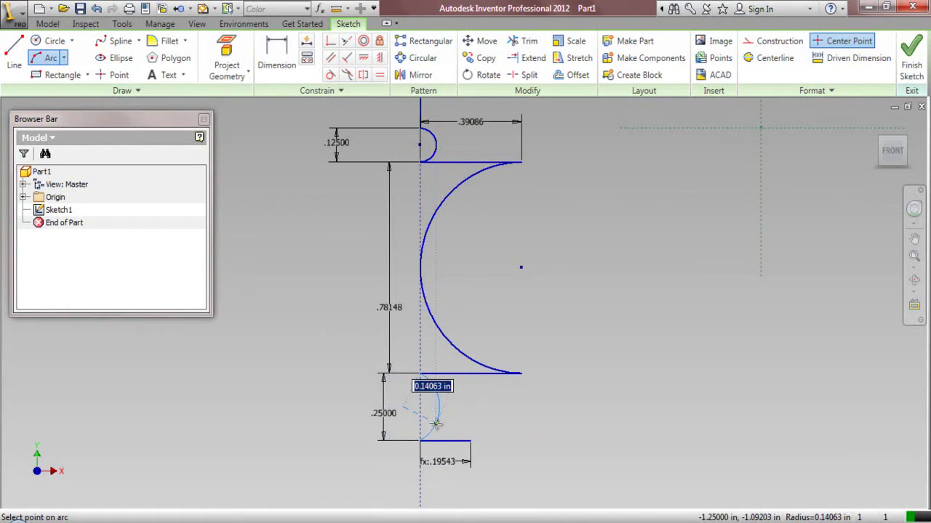
left_click(452, 407)
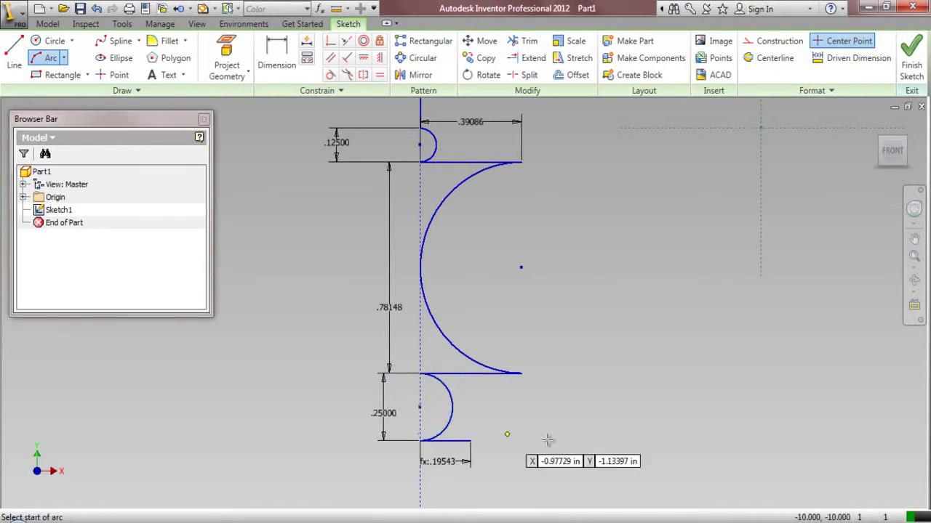
right_click(549, 306)
left_click(529, 305)
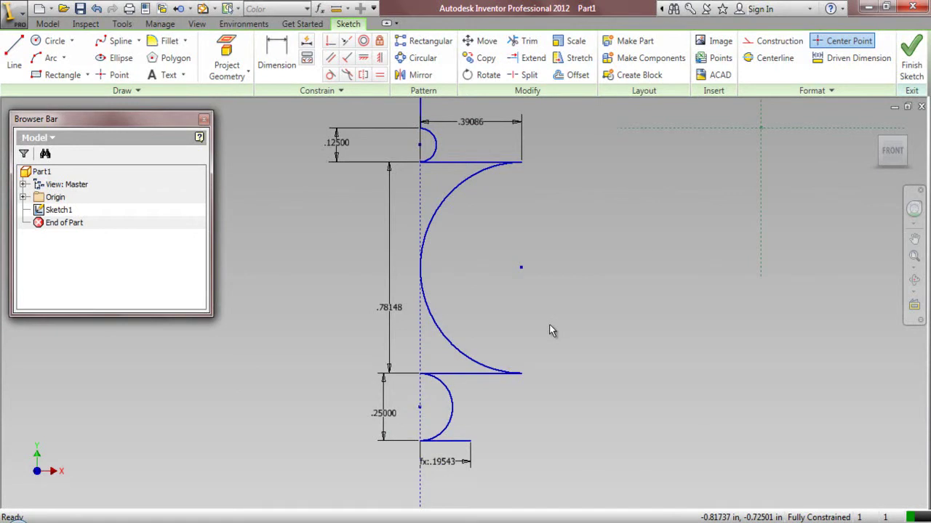
- Offset the half-length bottom line downward to create a copy below it
left_click(571, 75)
scroll(494, 273, "up", 2)
scroll(468, 372, "down", 3)
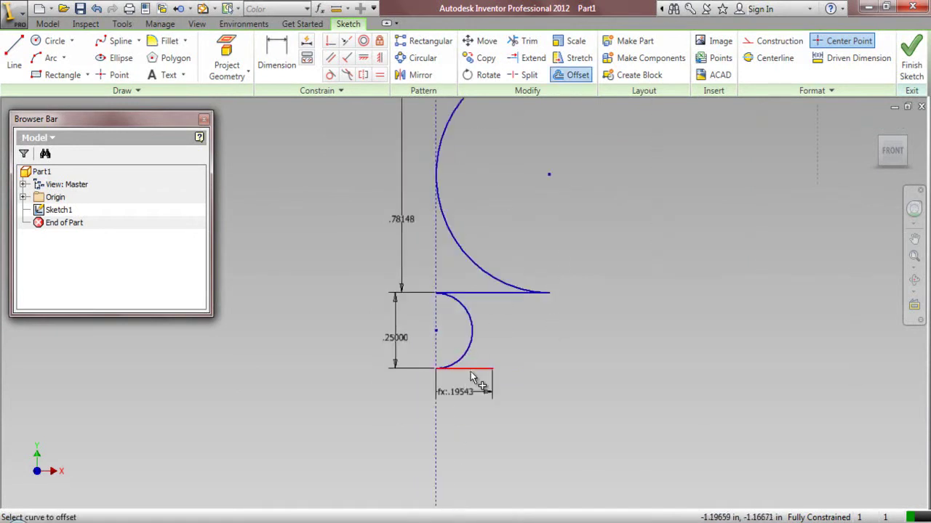
right_click(486, 419)
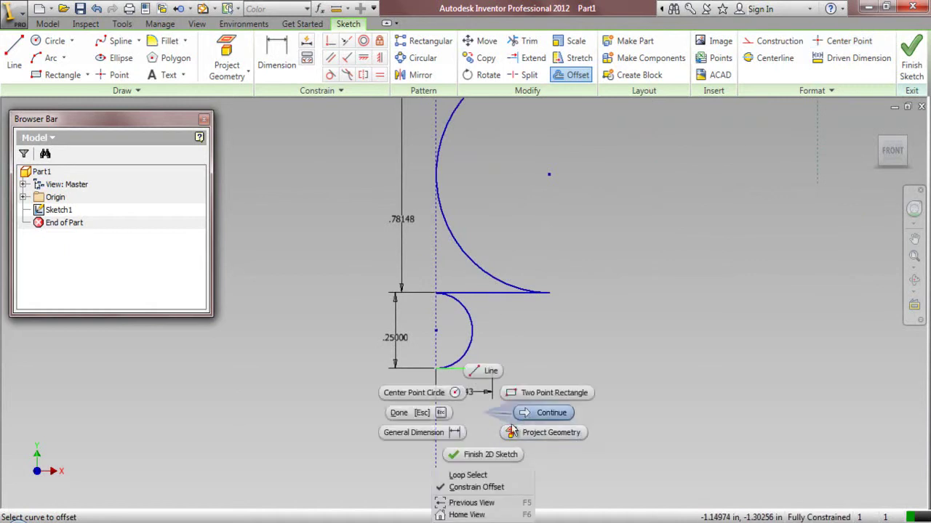
left_click(547, 411)
left_click(492, 440)
- Constrain the left end of the new lowest line coincident with the vertical construction line
left_click(330, 41)
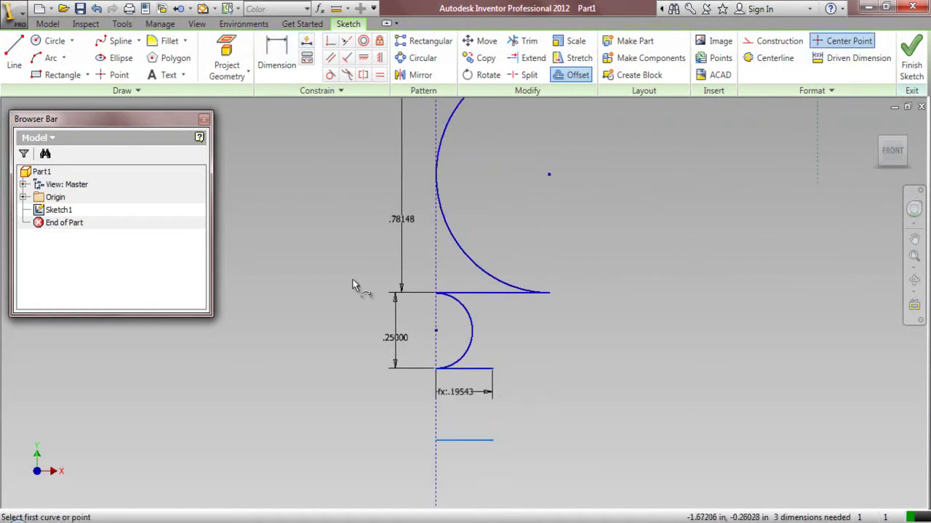
left_click(436, 441)
left_click(436, 460)
- Dimension the vertical spacing between the two lowest horizontal lines at 1 in
left_click(277, 58)
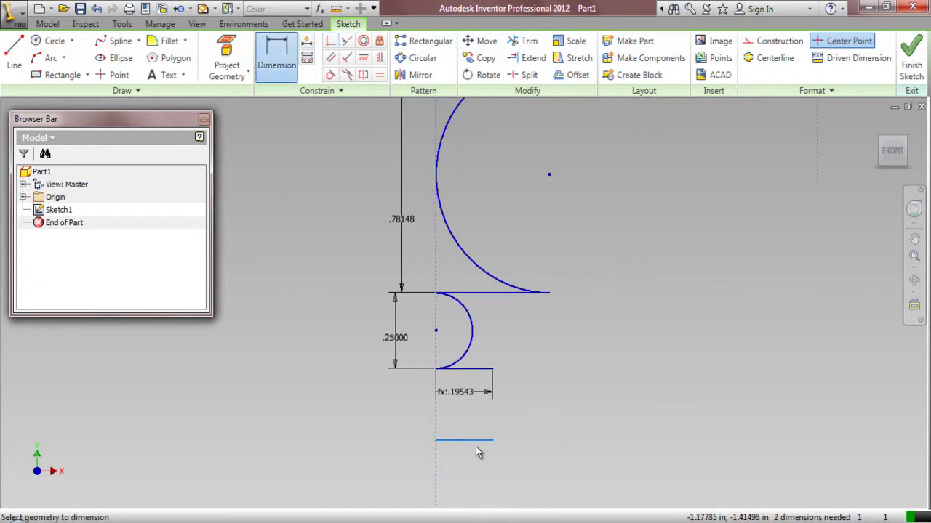
left_click(473, 441)
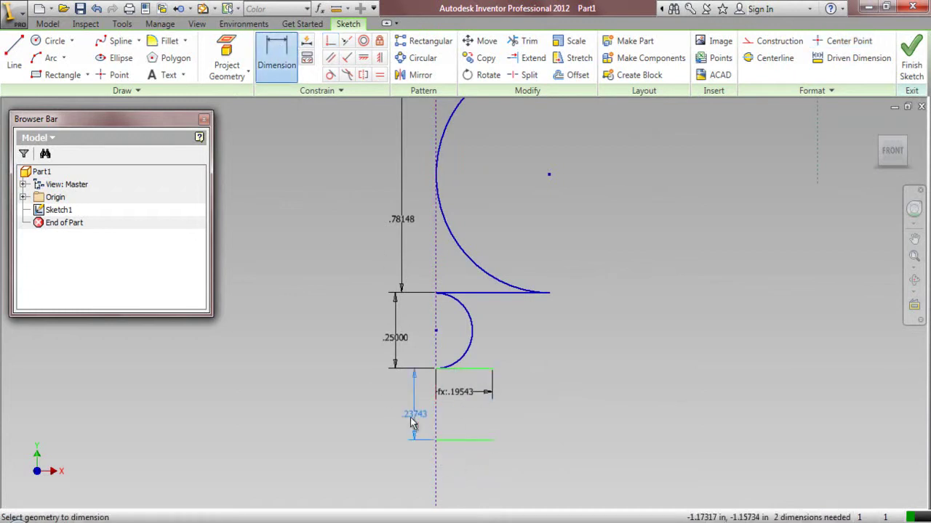
left_click(397, 424)
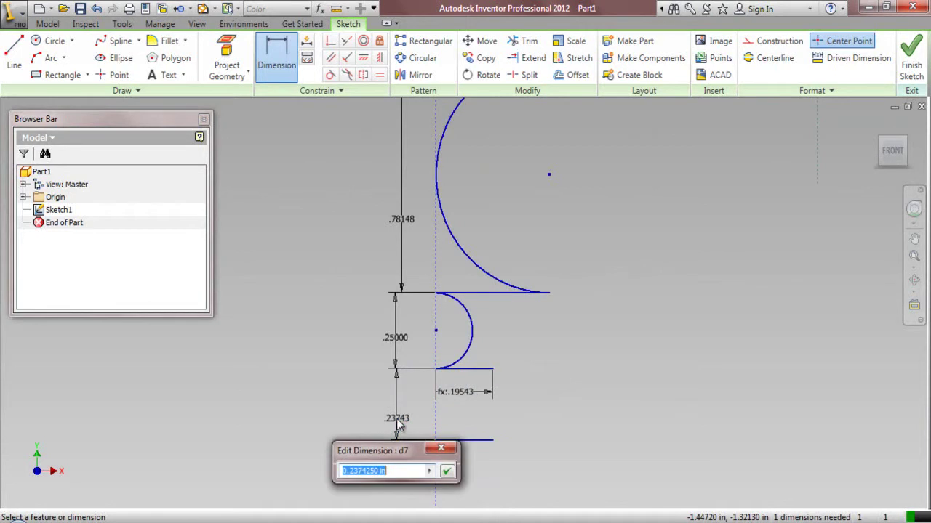
type("1")
key("Return")
scroll(407, 437, "down", 1)
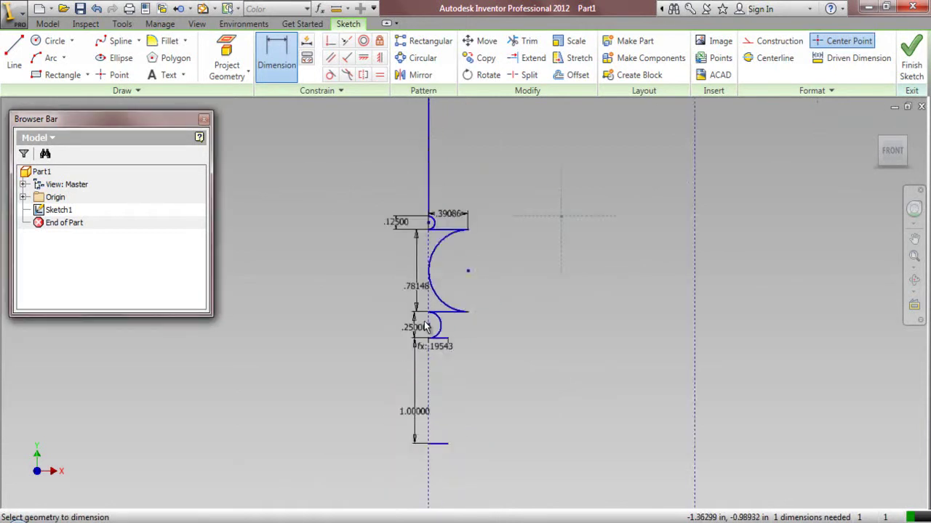
scroll(429, 422, "down", 2)
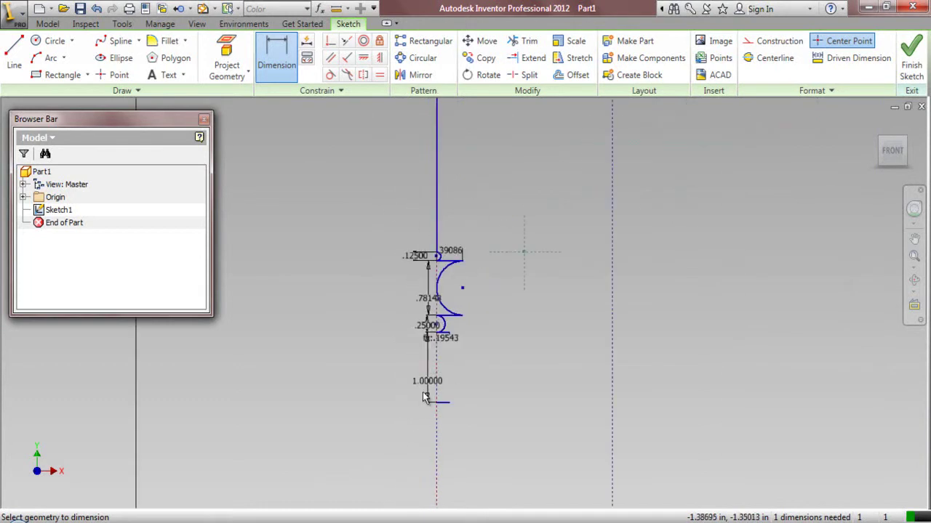
right_click(483, 331)
left_click(436, 333)
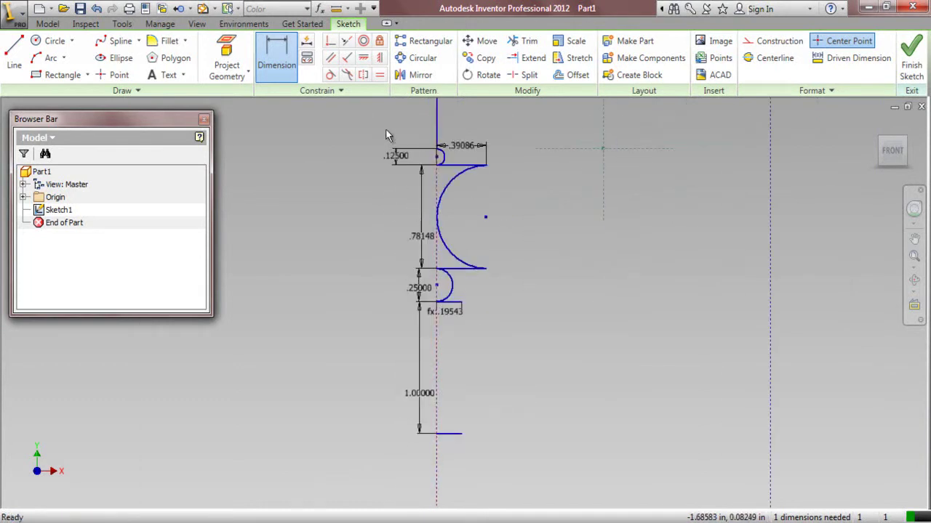
- Apply an Equal constraint between the half-length line and the lowest line 1 in below it
left_click(378, 75)
scroll(455, 321, "up", 2)
left_click(468, 251)
scroll(466, 306, "down", 2)
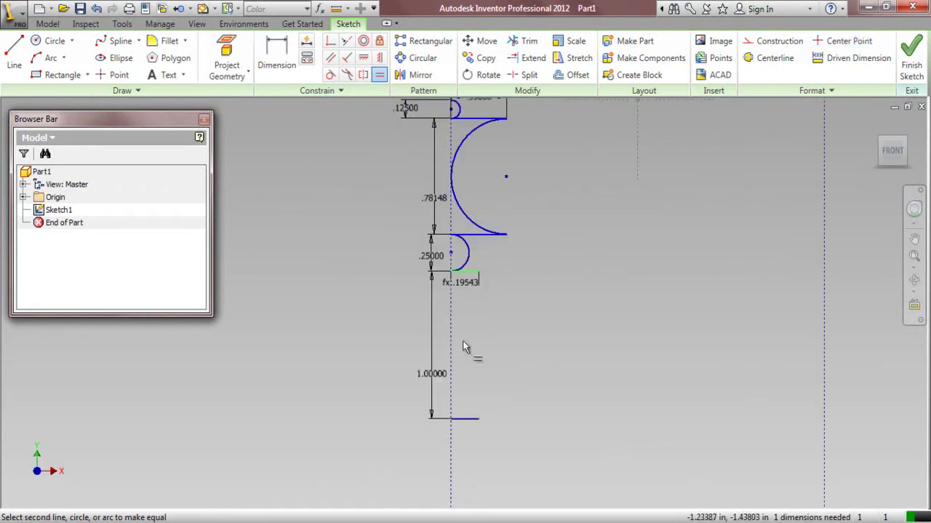
left_click(470, 419)
right_click(571, 303)
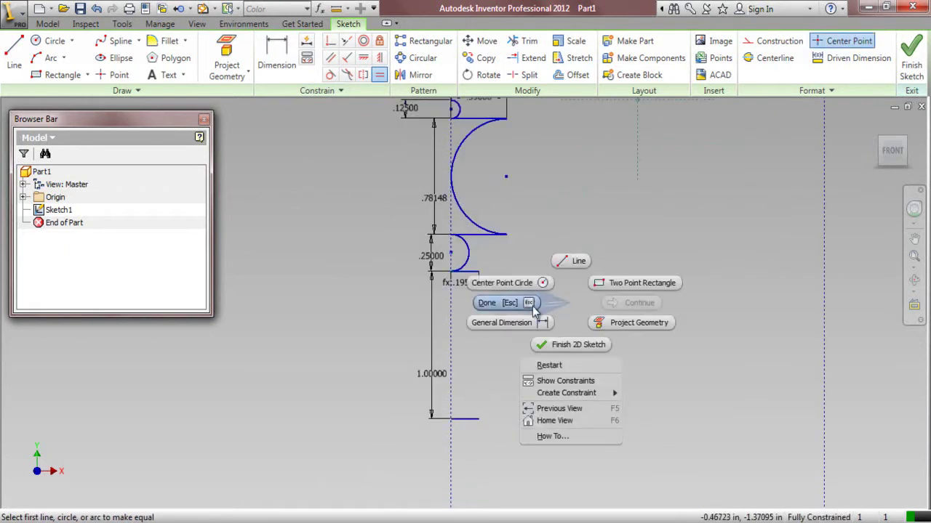
left_click(534, 310)
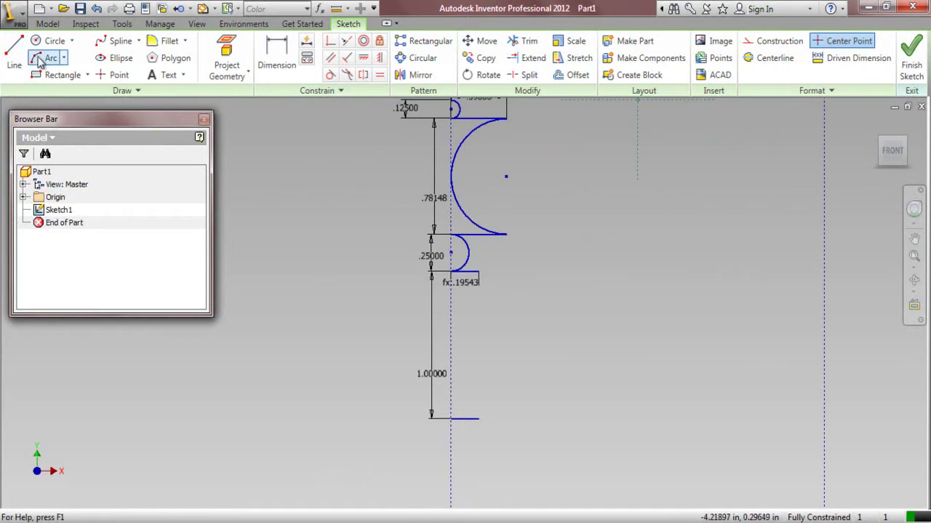
- Draw a three-point arc between the right ends of the two lowest lines, curving inward to touch the vertical construction line
left_click(478, 272)
left_click(479, 418)
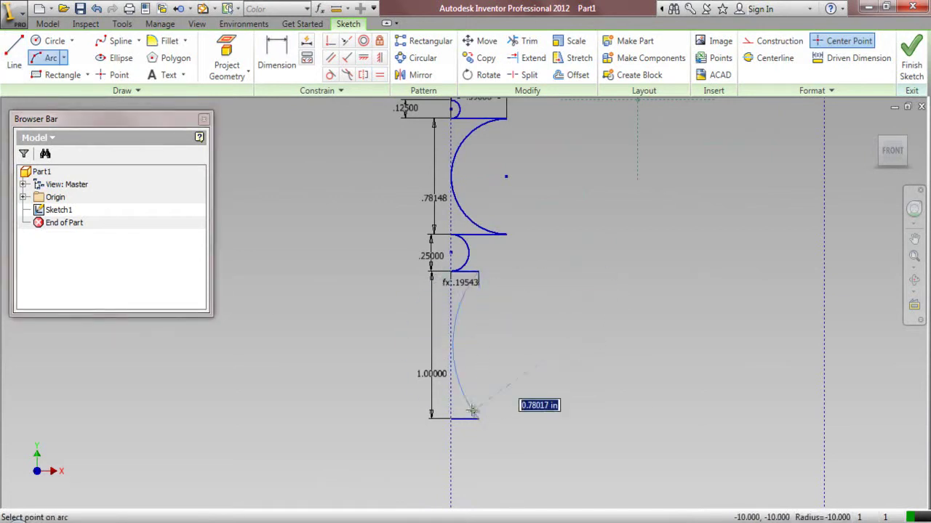
left_click(453, 375)
right_click(549, 288)
left_click(505, 291)
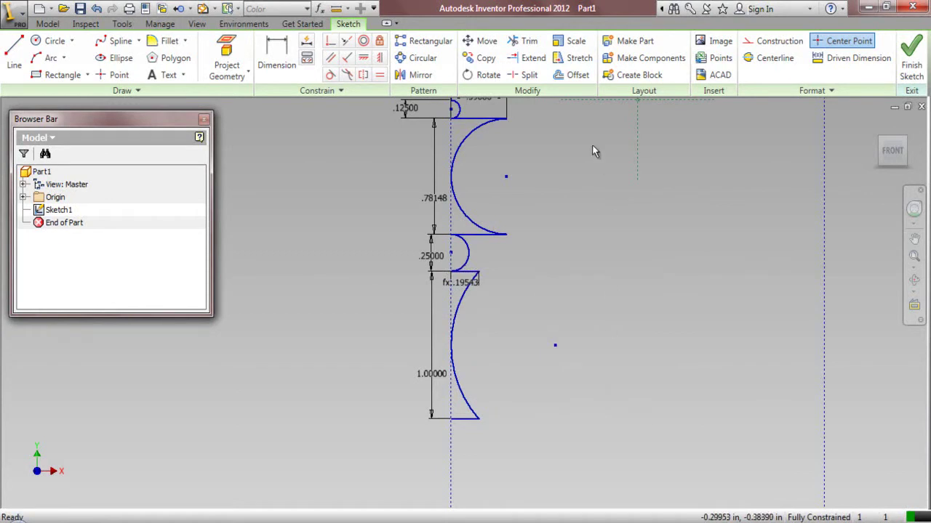
- Offset the lowest horizontal line downward by about 0.24 in
left_click(578, 75)
scroll(464, 455, "up", 3)
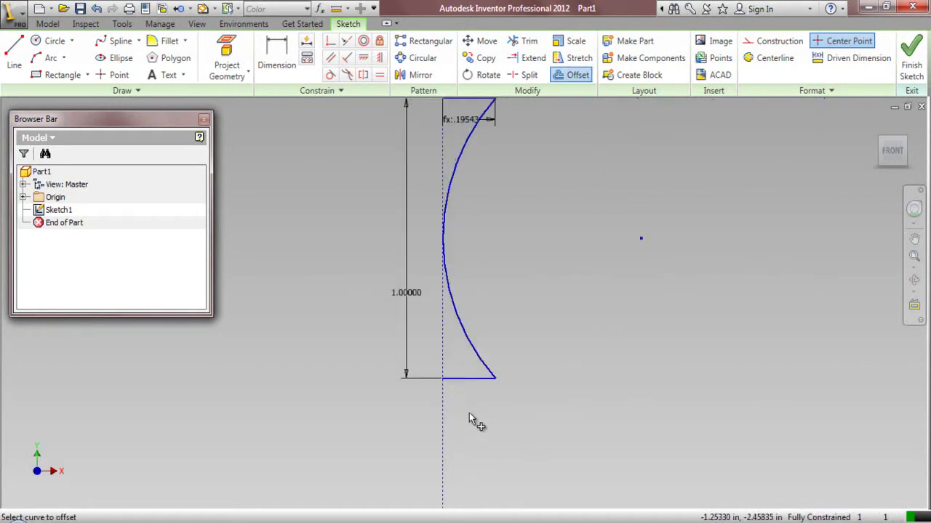
right_click(495, 424)
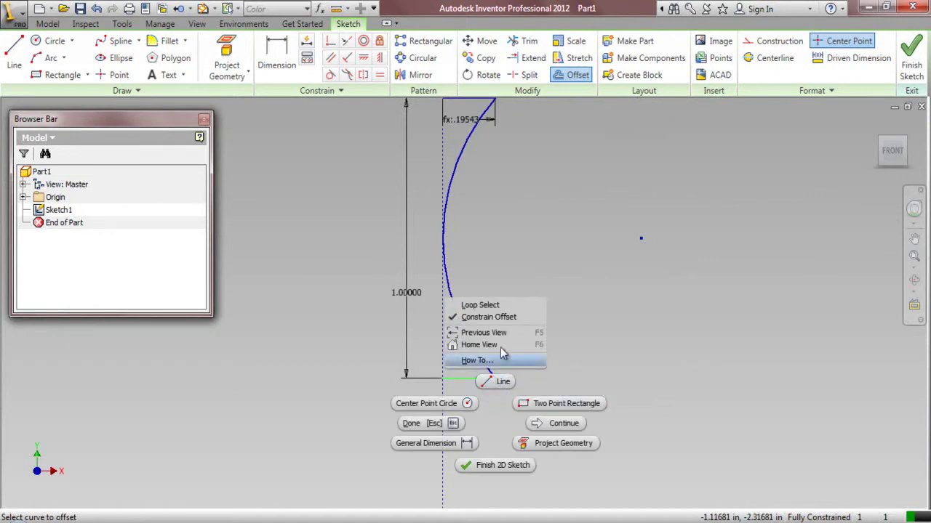
left_click(515, 423)
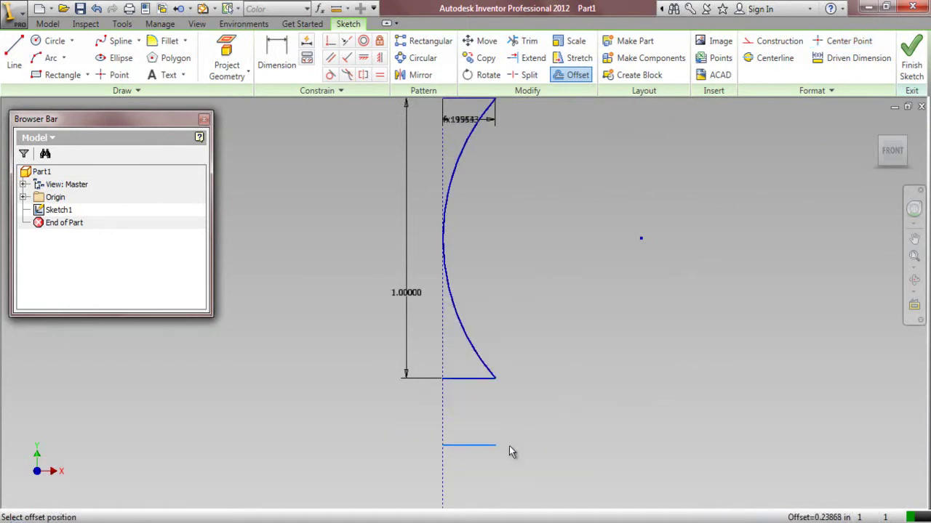
left_click(508, 445)
- Attach the left end of the line offset below the inward-curving arc to the construction line with a coincident constraint
left_click(276, 65)
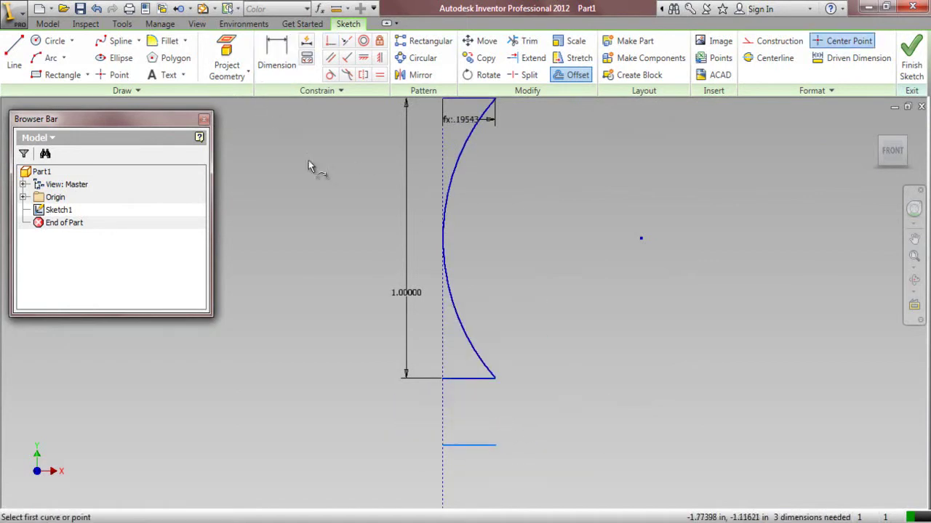
left_click(444, 446)
left_click(443, 465)
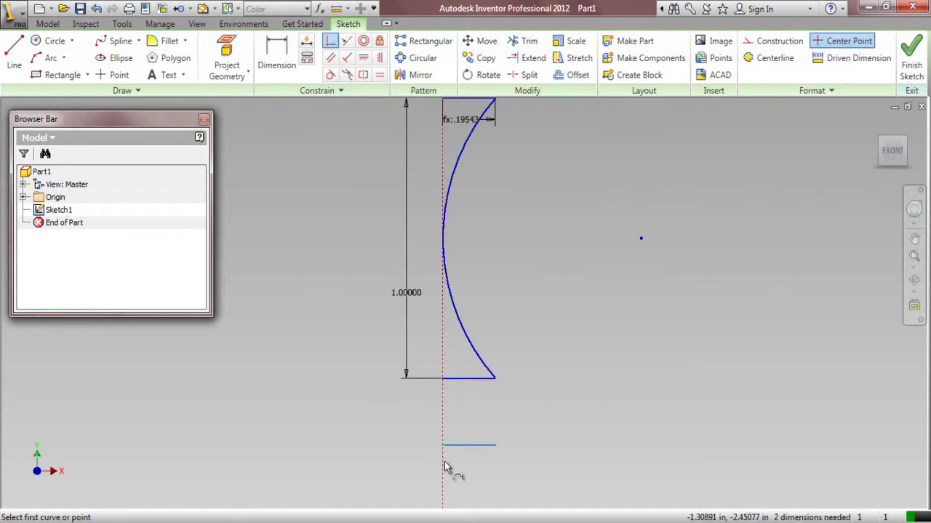
- Dimension the vertical spacing between the two lowest horizontal lines at .5 in
left_click(277, 65)
left_click(473, 445)
left_click(475, 379)
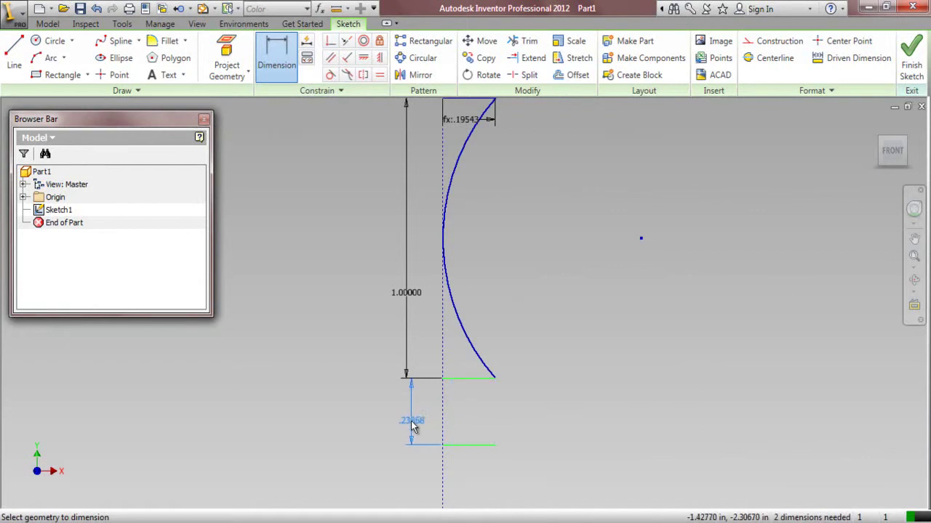
left_click(410, 427)
type(".5")
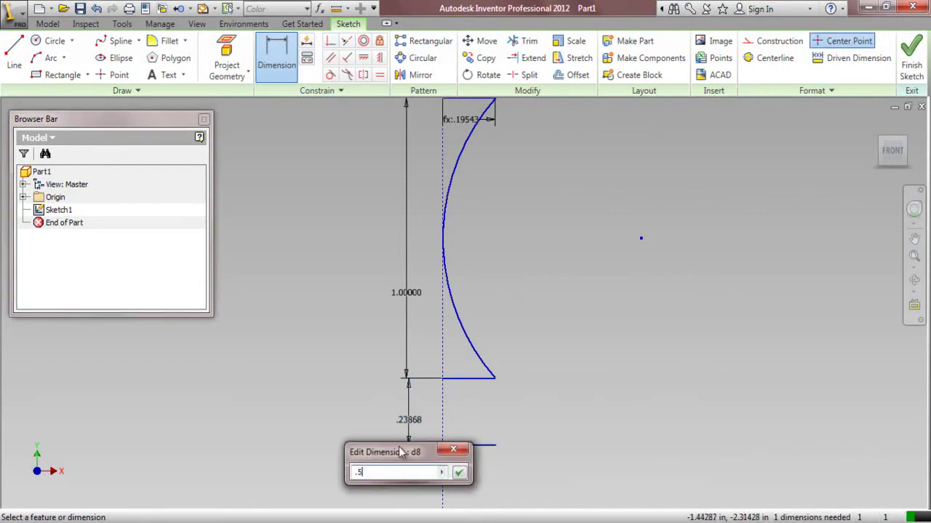
left_click(460, 473)
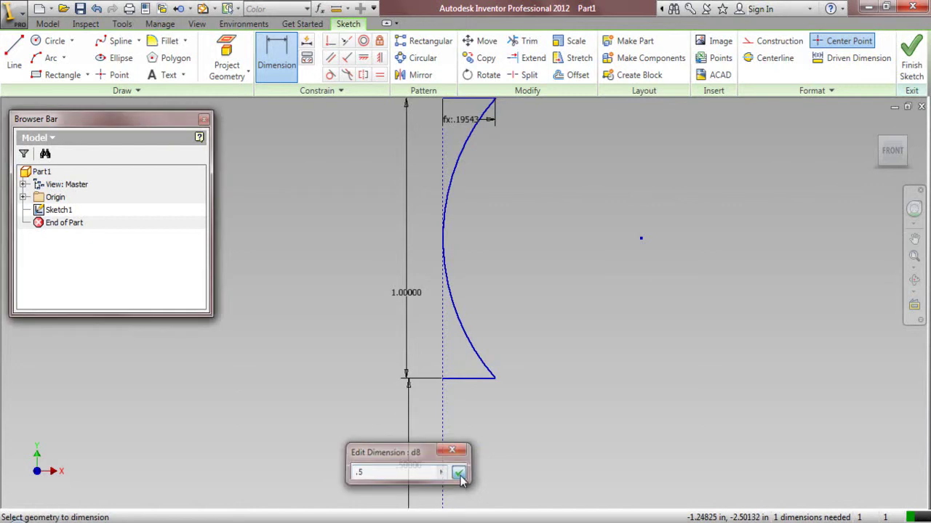
- Dimension the lowest line's length as d6*1.25, referencing the length dimension of the half-length line above
scroll(455, 399, "down", 2)
scroll(453, 419, "up", 2)
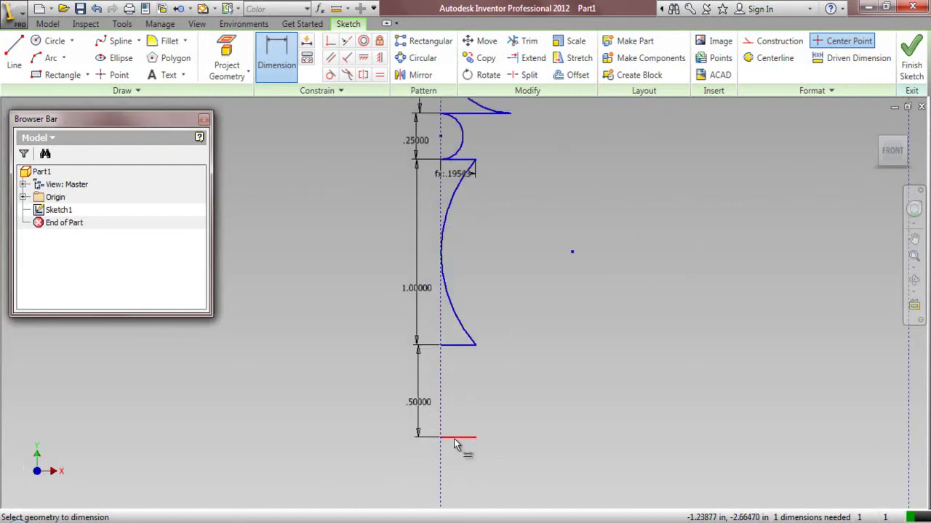
left_click(454, 439)
left_click(459, 466)
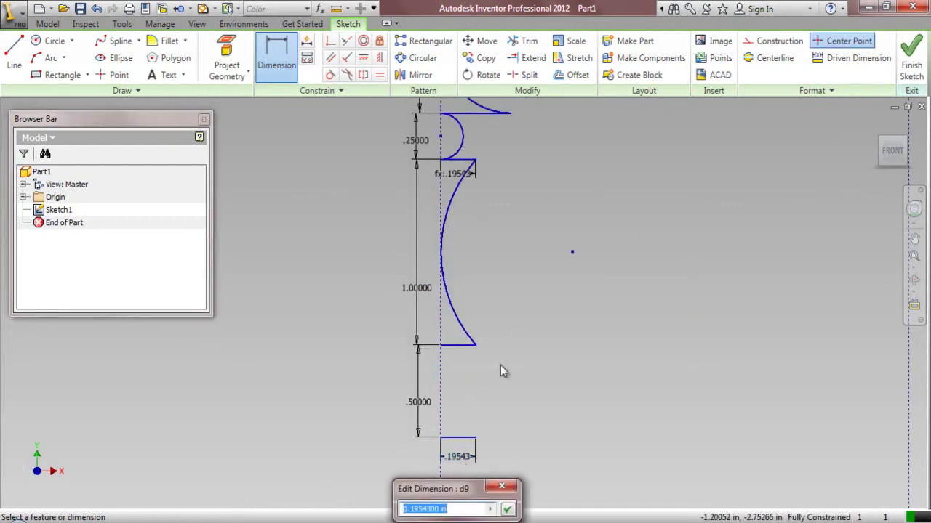
left_click(454, 173)
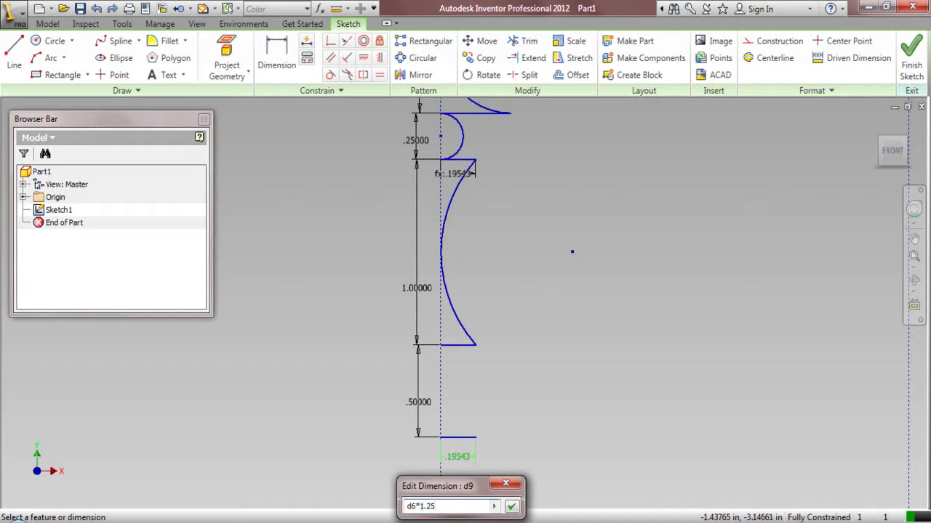
left_click(512, 508)
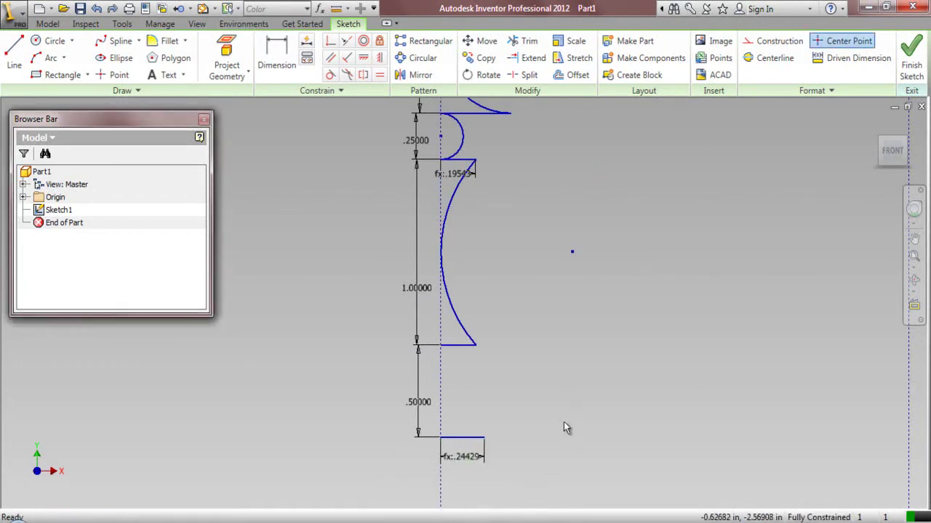
- Draw a three-point arc between the left ends of the two lowest lines, bulging into the profile
left_click(48, 57)
left_click(439, 345)
left_click(439, 437)
left_click(455, 391)
- Make the new arc tangent to the lowest horizontal line
left_click(330, 75)
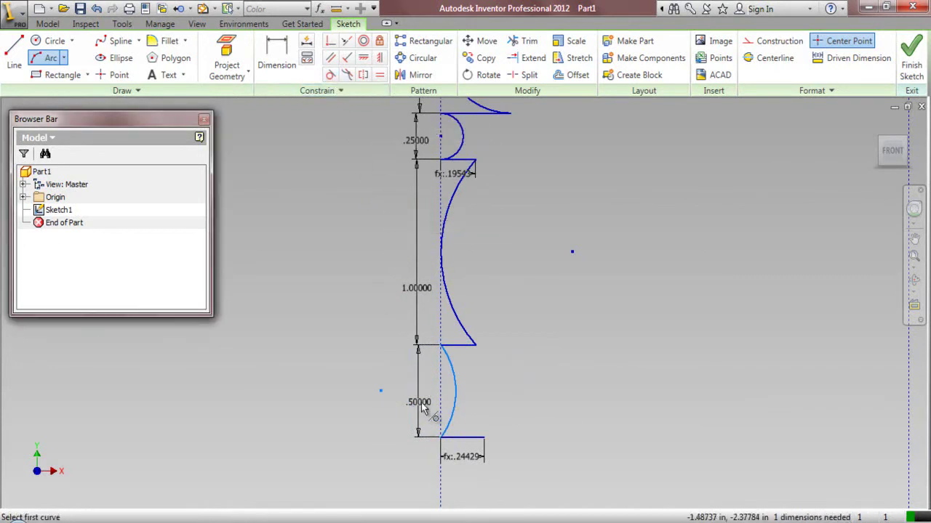
left_click(450, 430)
left_click(458, 438)
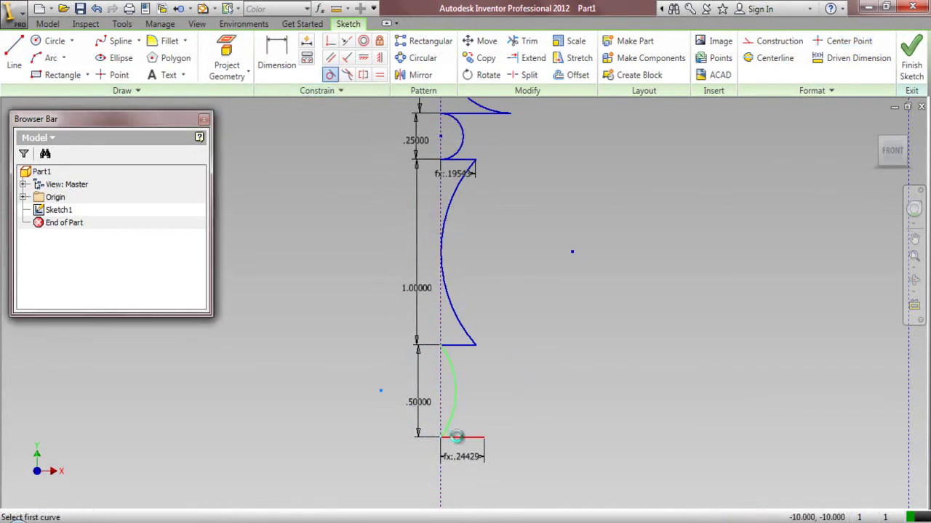
right_click(578, 352)
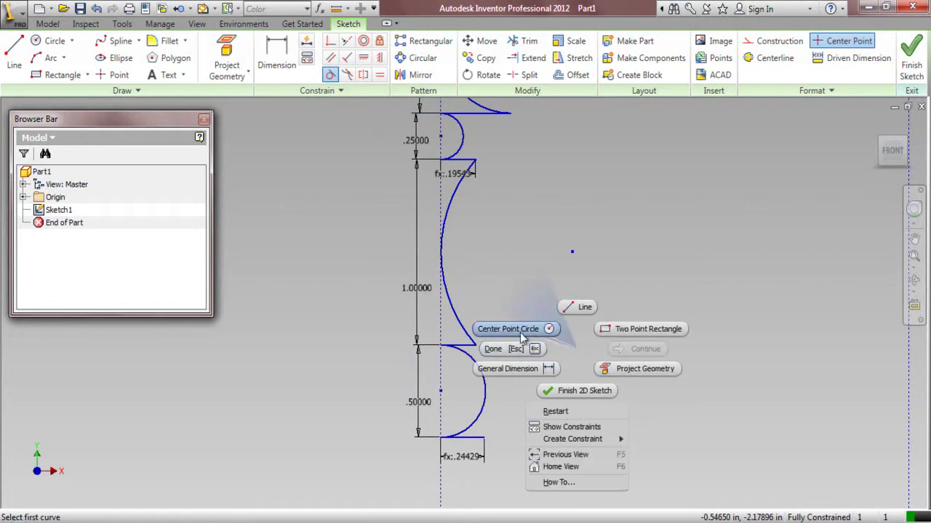
left_click(514, 349)
- Offset the horizontal line beneath the tangent arc downward by about 0.55 in
scroll(416, 380, "up", 3)
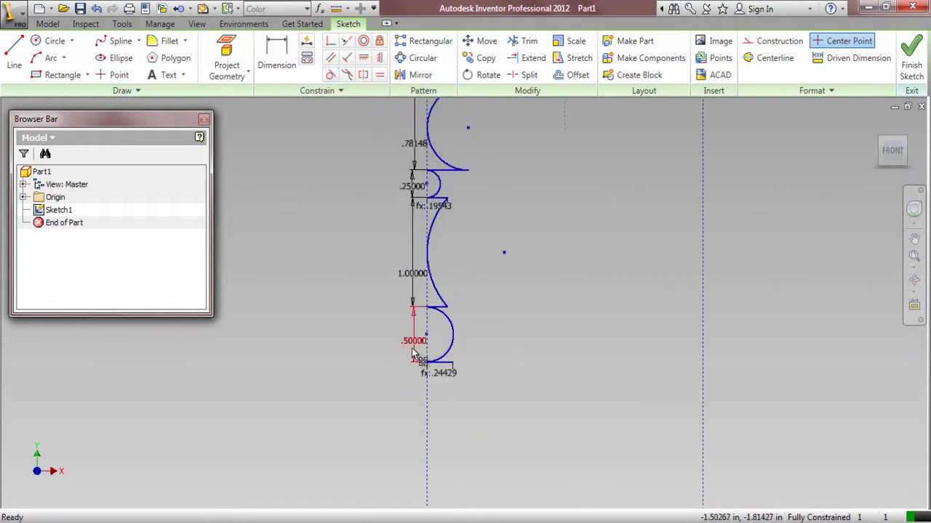
scroll(416, 380, "down", 1)
scroll(416, 380, "down", 2)
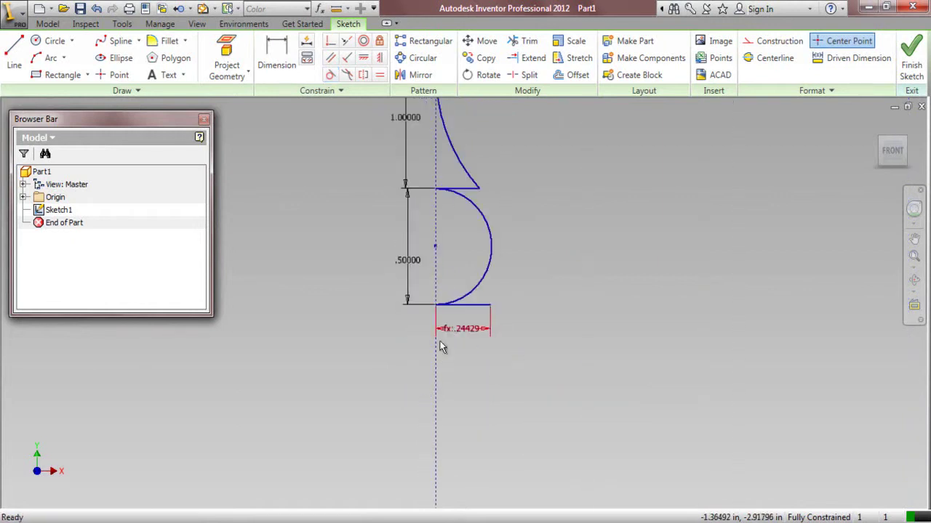
left_click(573, 74)
left_click(468, 305)
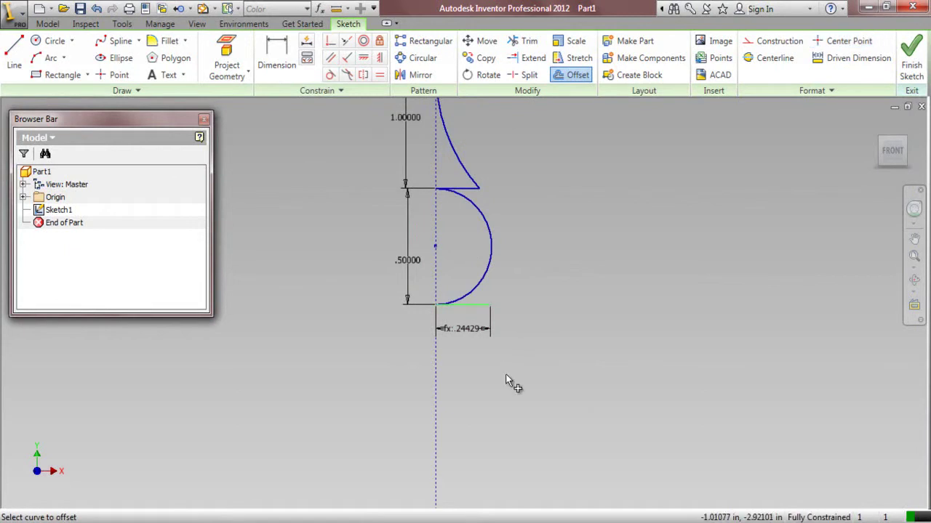
right_click(494, 394)
left_click(541, 393)
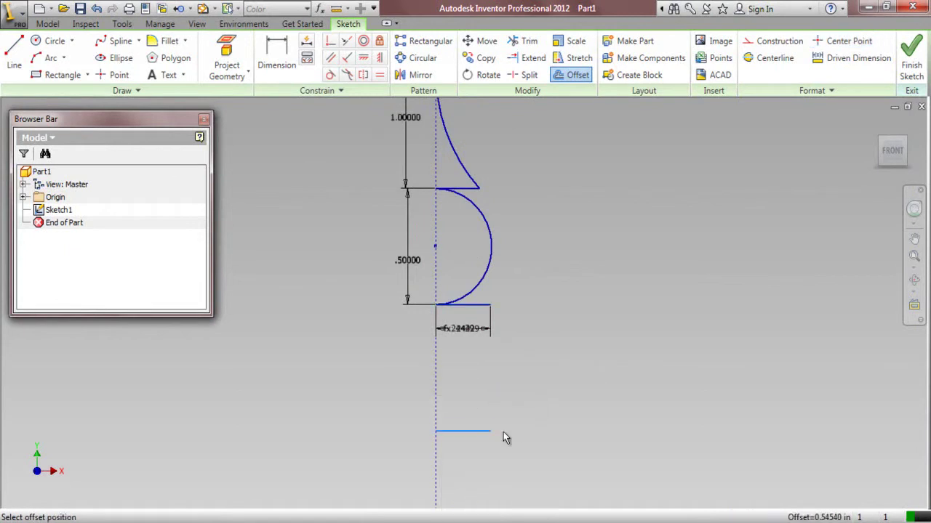
left_click(503, 432)
- Make the left end of the line offset below the .5 in arc coincident with the vertical construction line
left_click(330, 41)
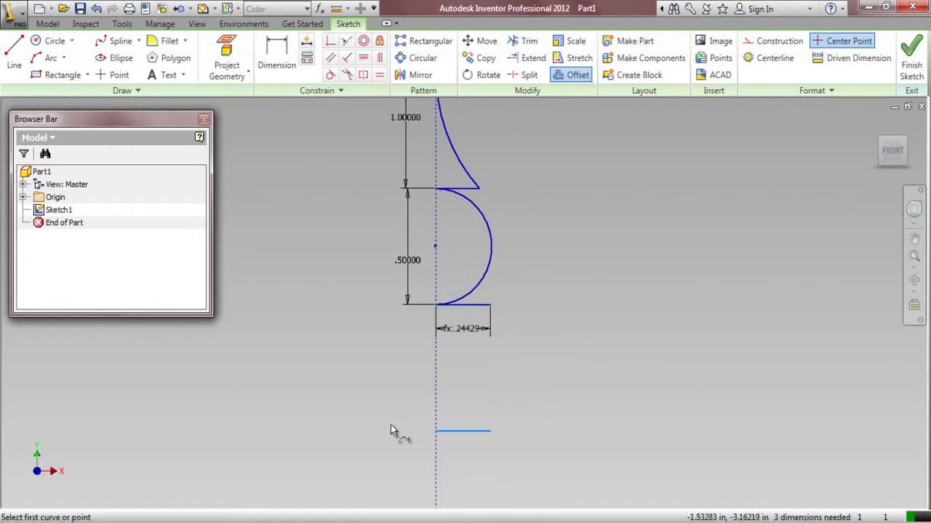
left_click(437, 445)
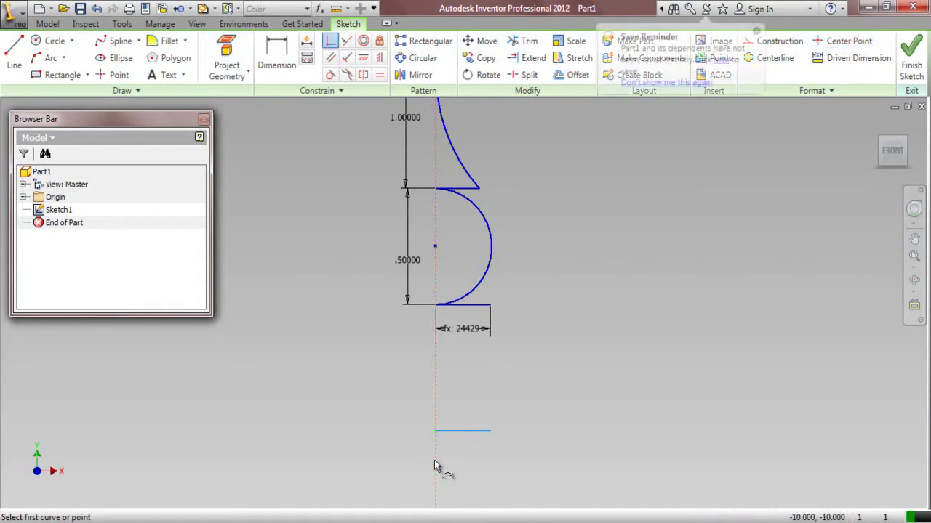
right_click(294, 199)
left_click(250, 199)
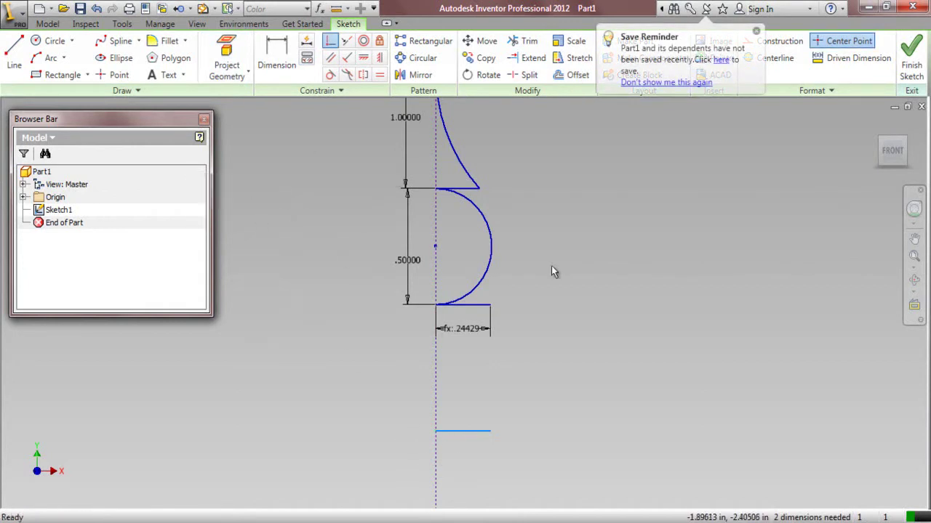
- Dimension the vertical distance from the line beneath the tangent arc to the offset line below it as 1.58 in
left_click(276, 60)
left_click(465, 425)
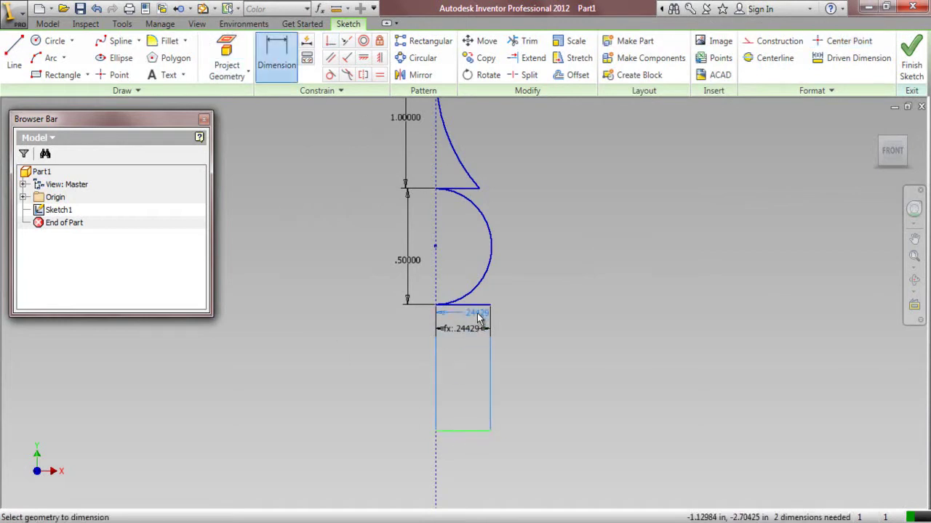
left_click(478, 305)
left_click(385, 362)
type("1.58")
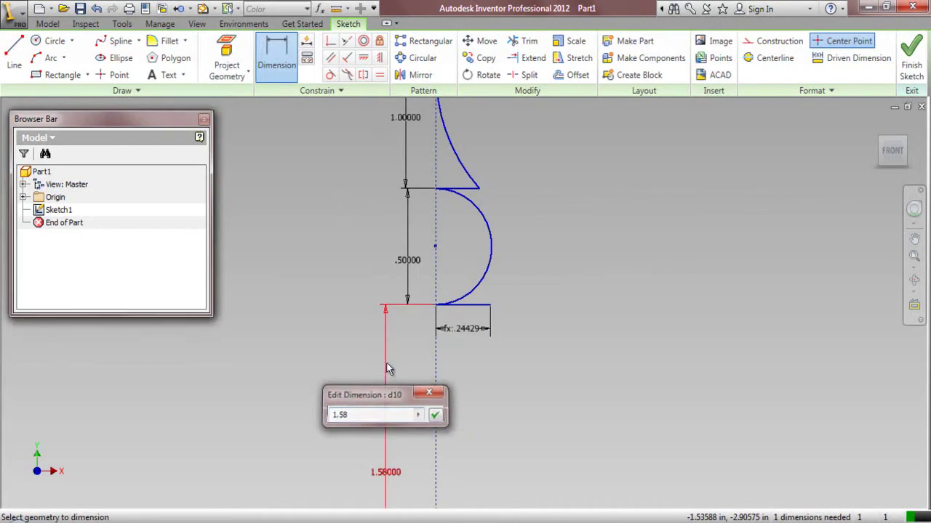
key("Return")
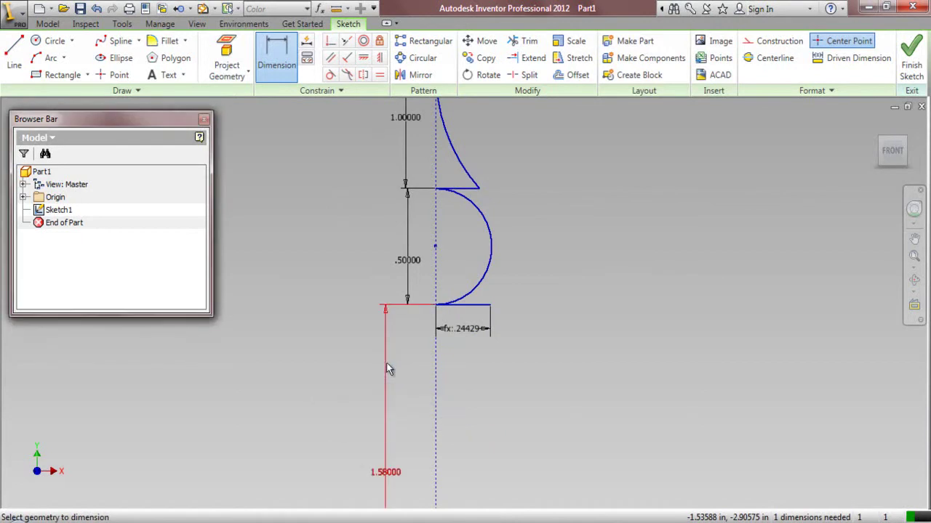
- Dimension the lowest line's length and link it to the length dimension d9 of the line above
scroll(445, 379, "up", 4)
scroll(447, 406, "down", 3)
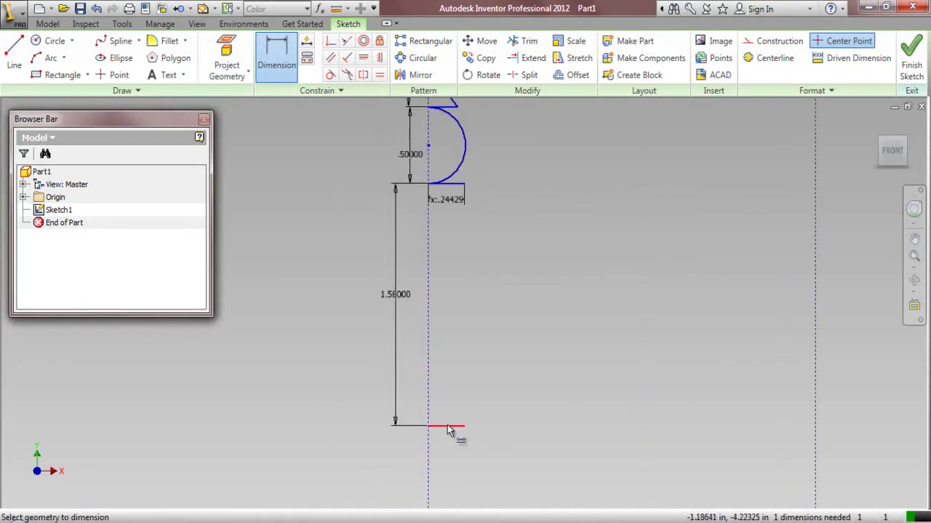
left_click(448, 426)
left_click(450, 450)
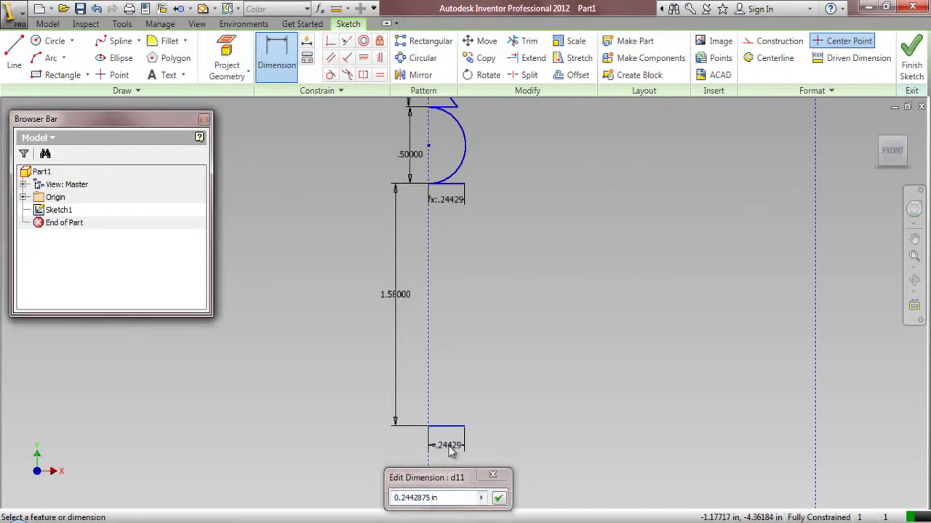
left_click(461, 195)
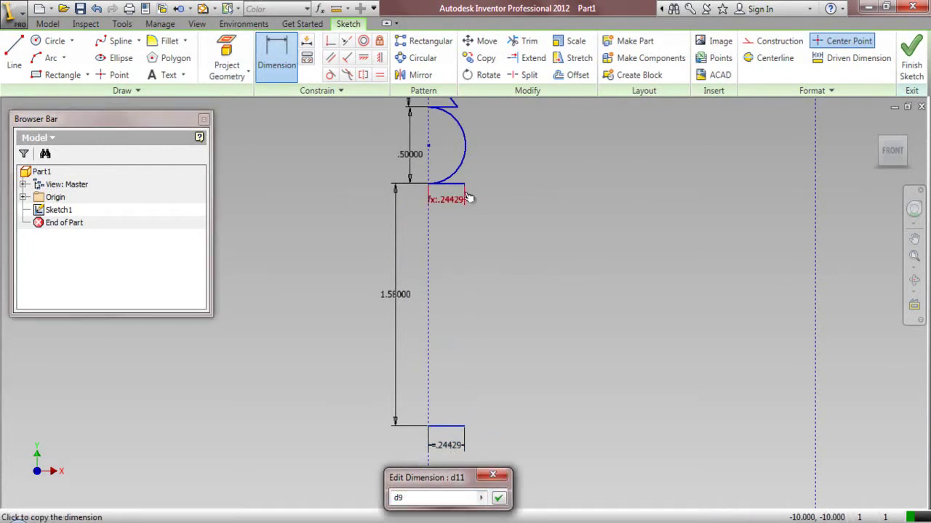
left_click(499, 499)
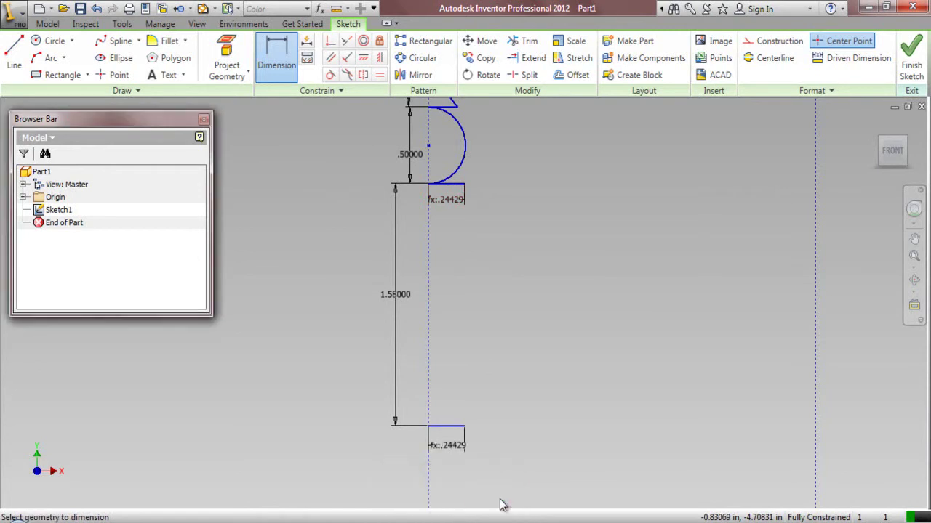
- Draw a three-point arc of about 1.4 in radius between the right ends of the two lowest lines, bulging to the vertical construction line
left_click(45, 61)
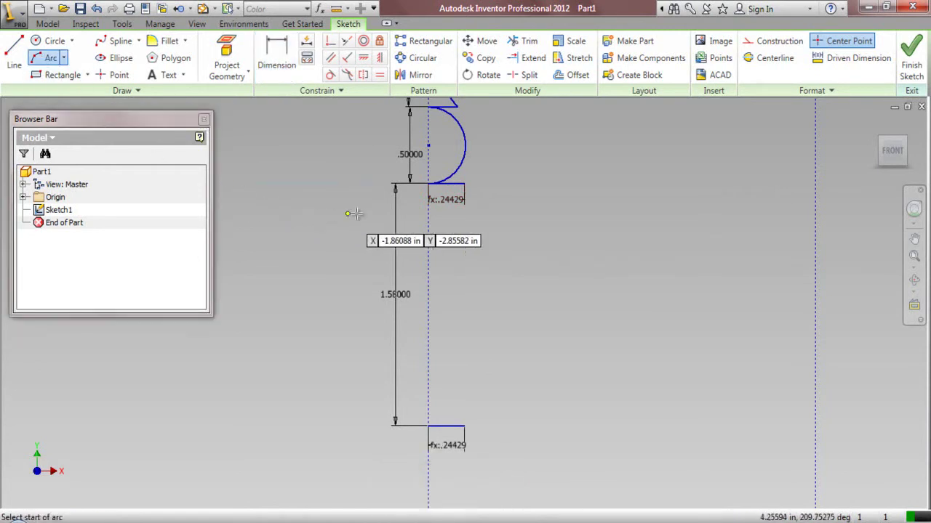
left_click(465, 183)
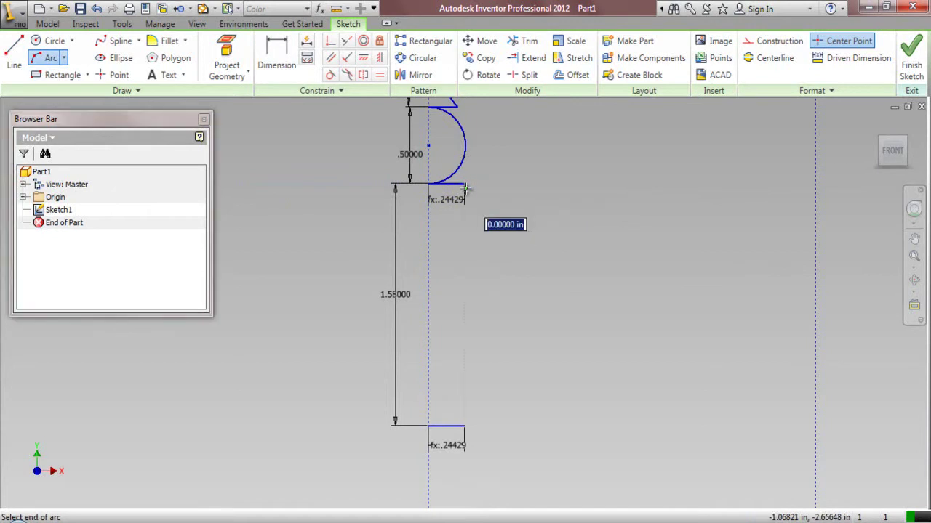
left_click(465, 426)
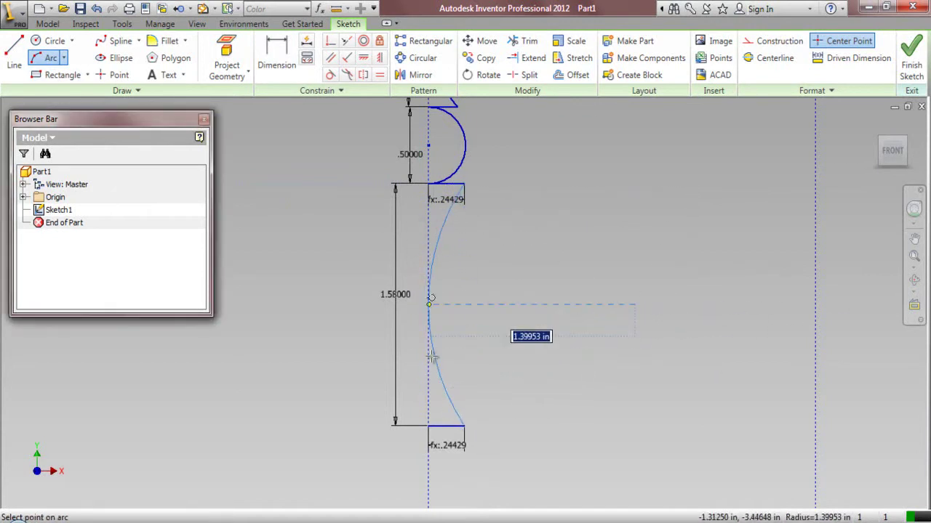
left_click(431, 356)
right_click(537, 227)
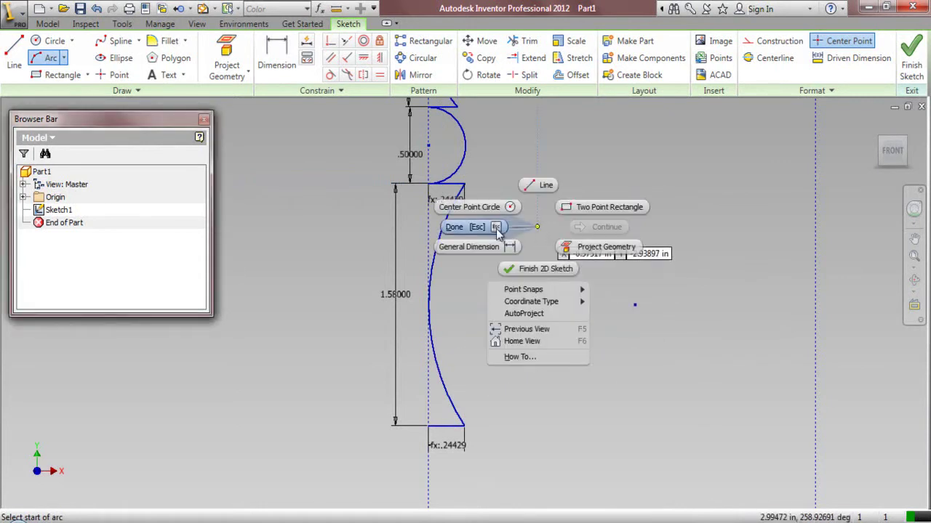
left_click(497, 228)
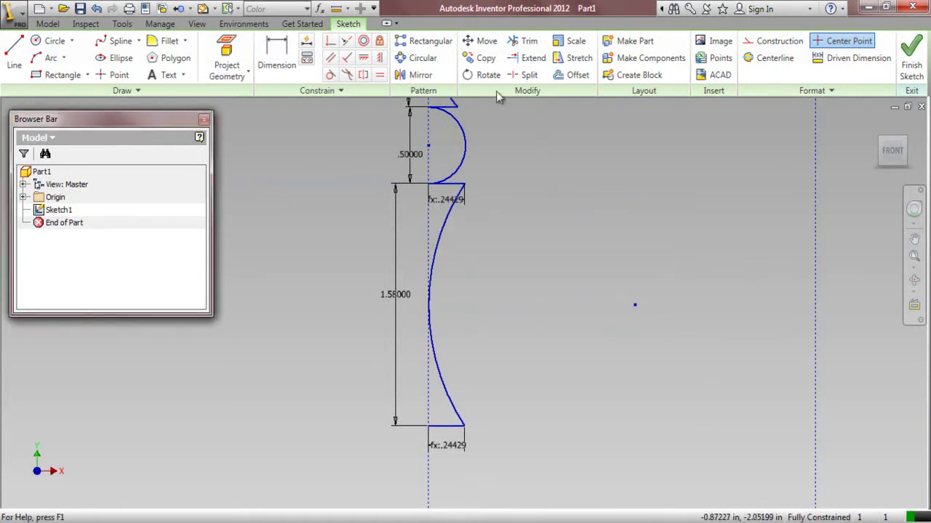
- Offset the line at the bottom of the large arc downward by about 0.66 in
left_click(571, 75)
scroll(500, 201, "down", 5)
scroll(474, 269, "up", 6)
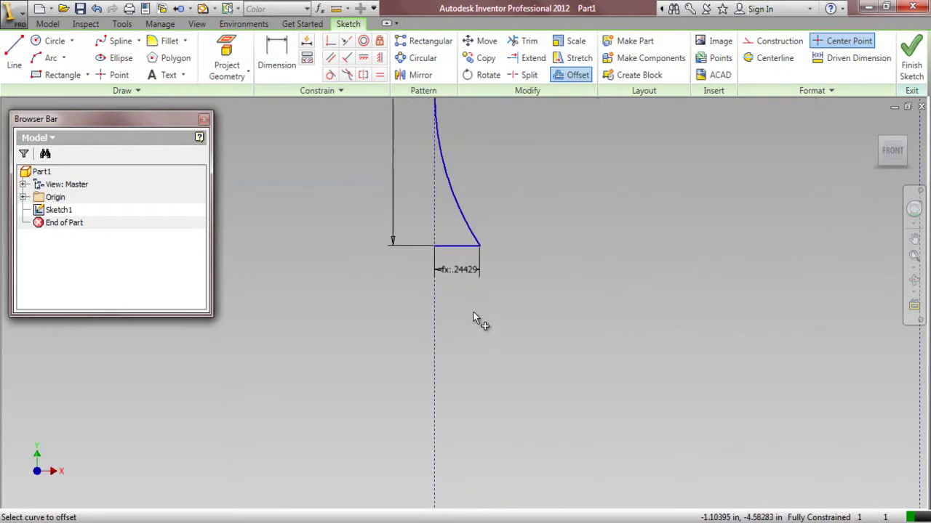
right_click(471, 349)
left_click(451, 405)
left_click(457, 246)
left_click(482, 373)
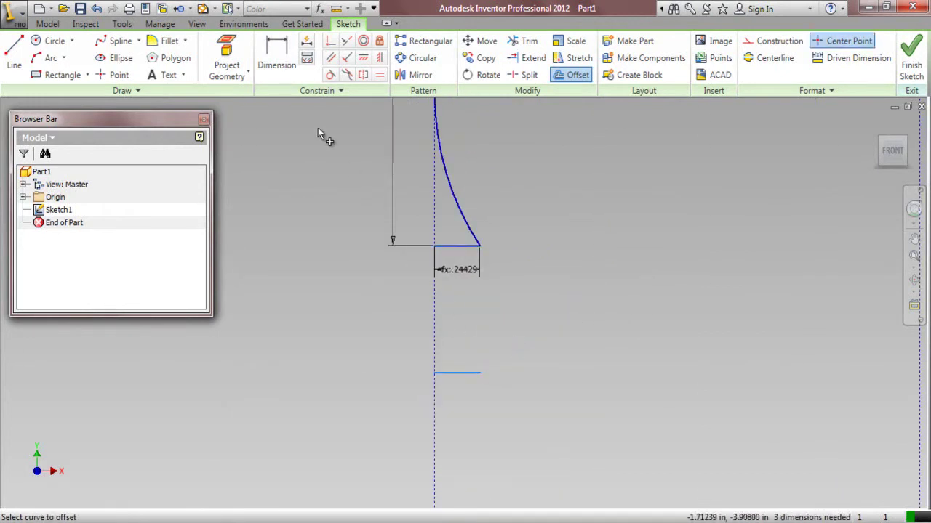
- Make the left end of the line offset below the large arc coincident with the vertical construction line
left_click(330, 41)
left_click(435, 378)
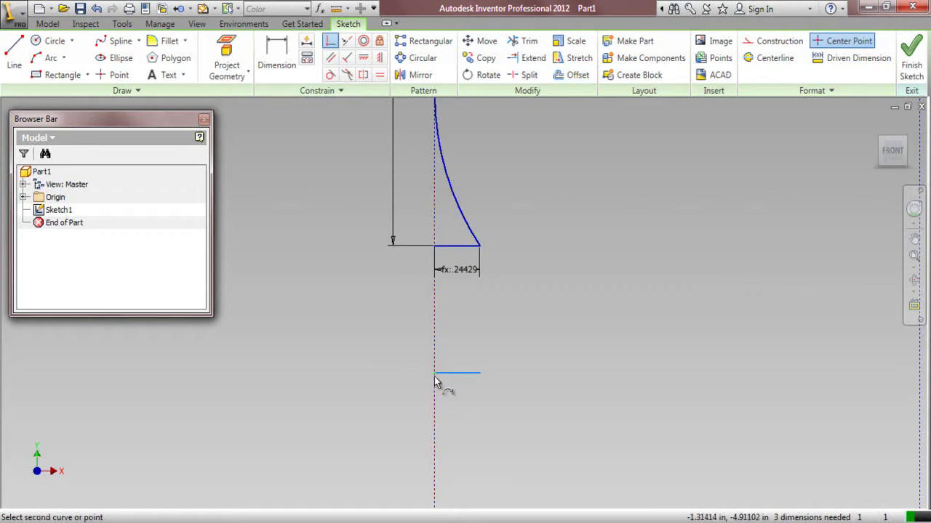
left_click(433, 399)
- Dimension the vertical gap between the large arc's bottom line and the offset line below it as .1875 in
left_click(276, 57)
left_click(459, 246)
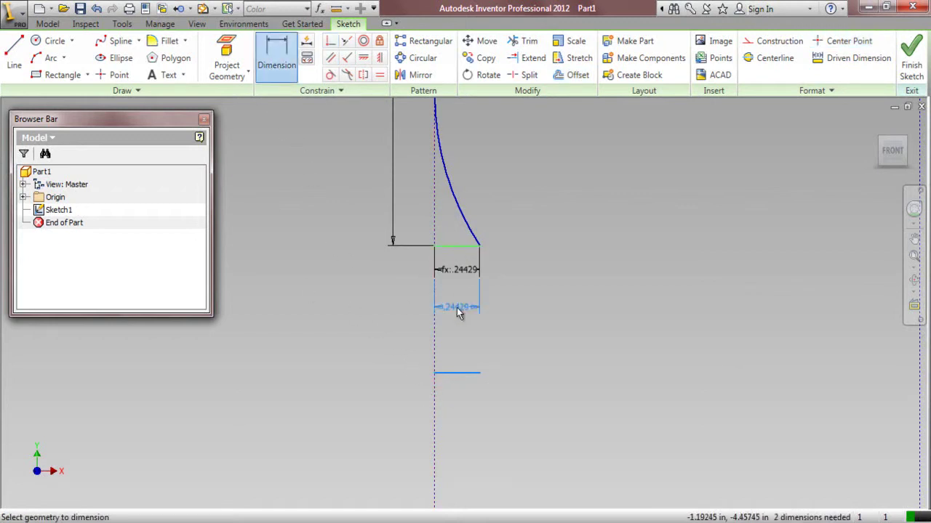
left_click(453, 375)
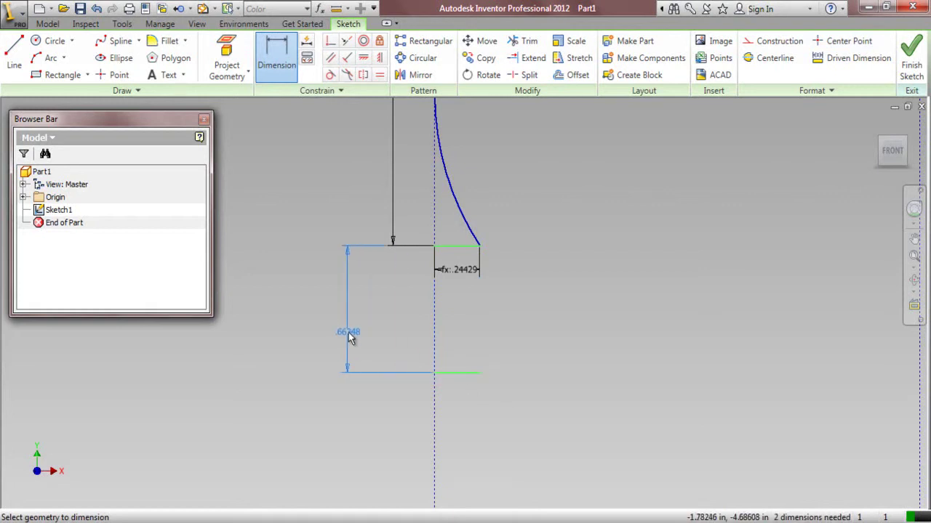
left_click(348, 333)
type(".1875")
key("Return")
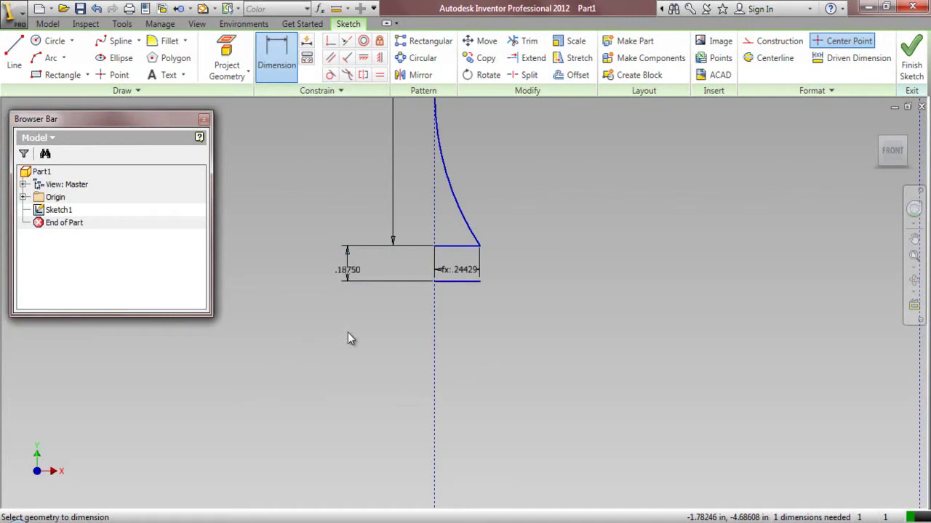
- Dimension the length of the lowest line as .125 in
left_click(445, 288)
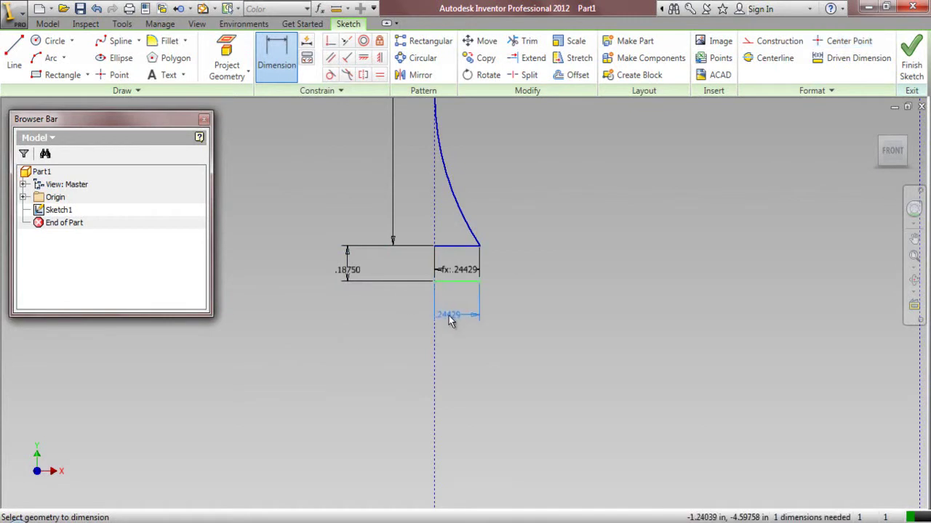
left_click(449, 315)
type(".12")
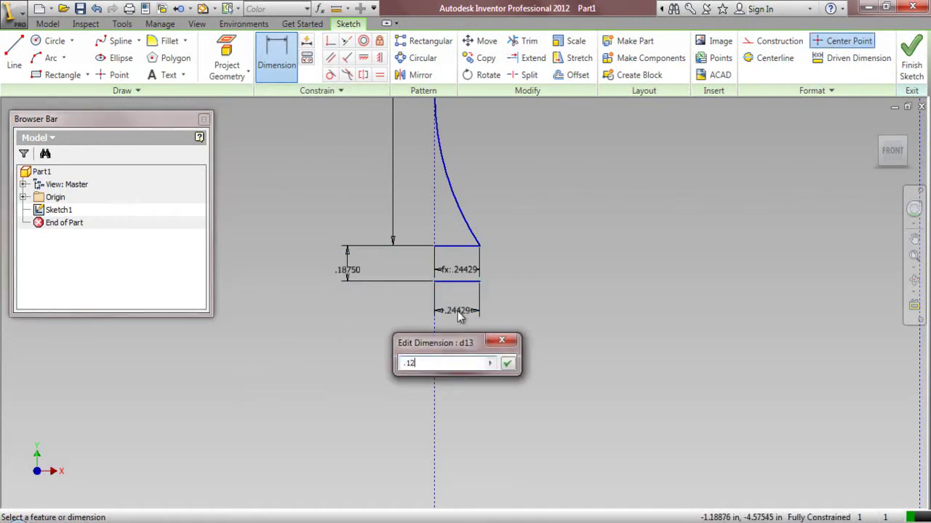
type("5")
key("Return")
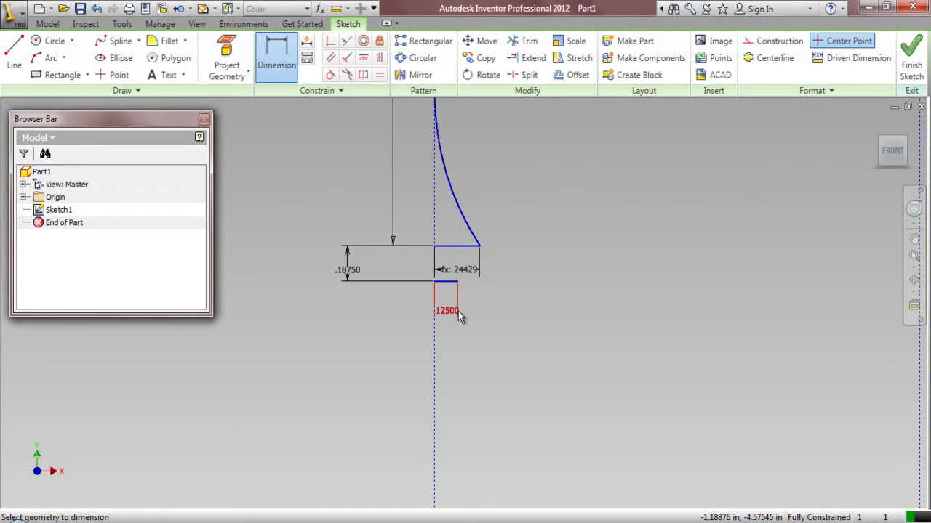
right_click(556, 228)
left_click(511, 229)
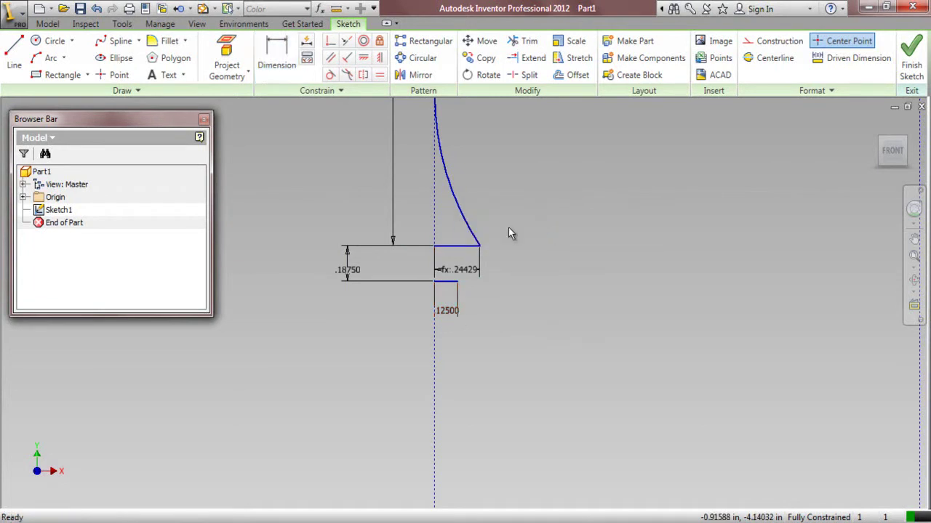
- Draw a vertical line joining the left ends of the two lines spaced .1875 in apart
left_click(13, 58)
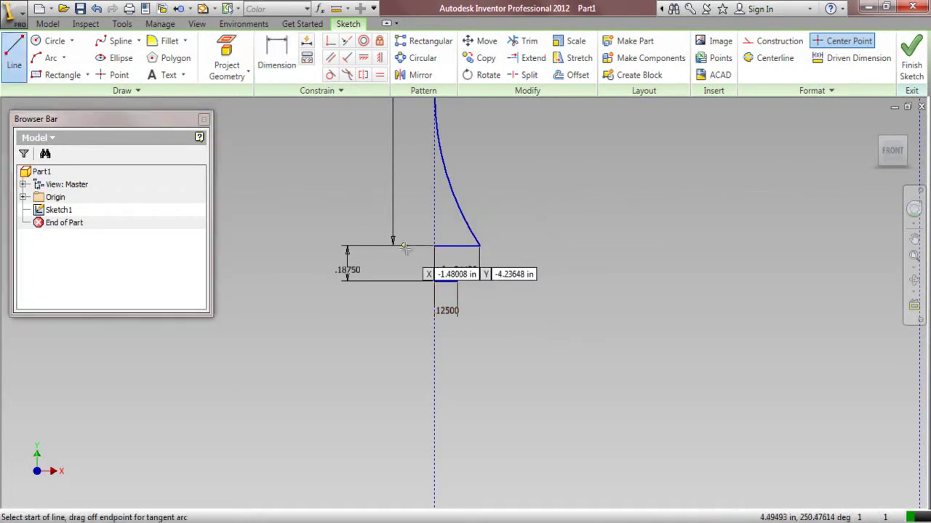
left_click(434, 245)
left_click(436, 282)
- Offset the .125 in line downward by about 0.62 in
left_click(571, 74)
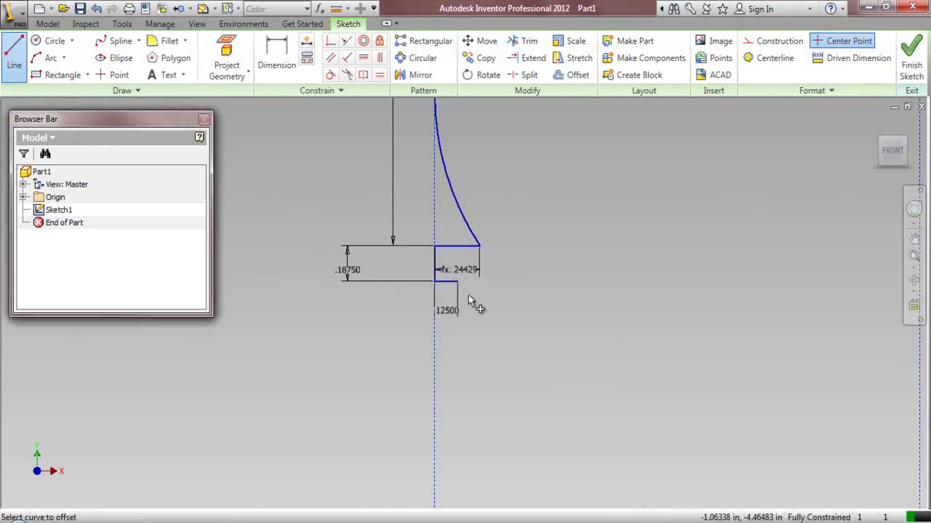
right_click(465, 387)
left_click(507, 377)
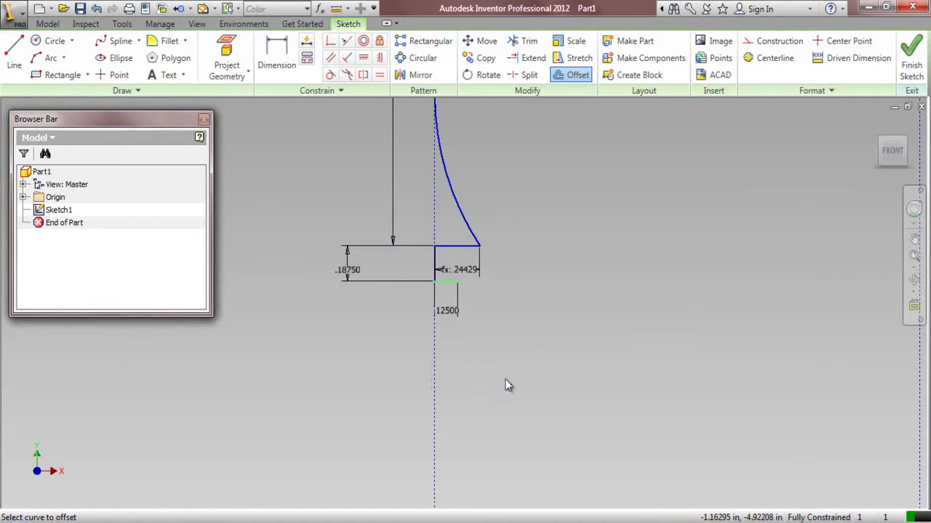
- Make the left end of the line offset below the .125 in line coincident with the vertical construction line
left_click(331, 41)
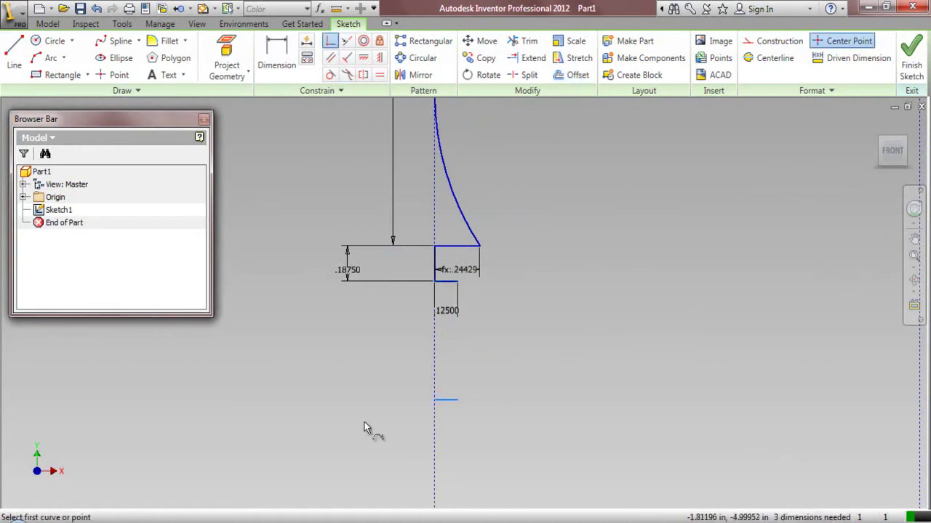
left_click(434, 409)
left_click(432, 420)
- Dimension the vertical distance between the .125 in line and the offset line below it as 1 in
left_click(276, 59)
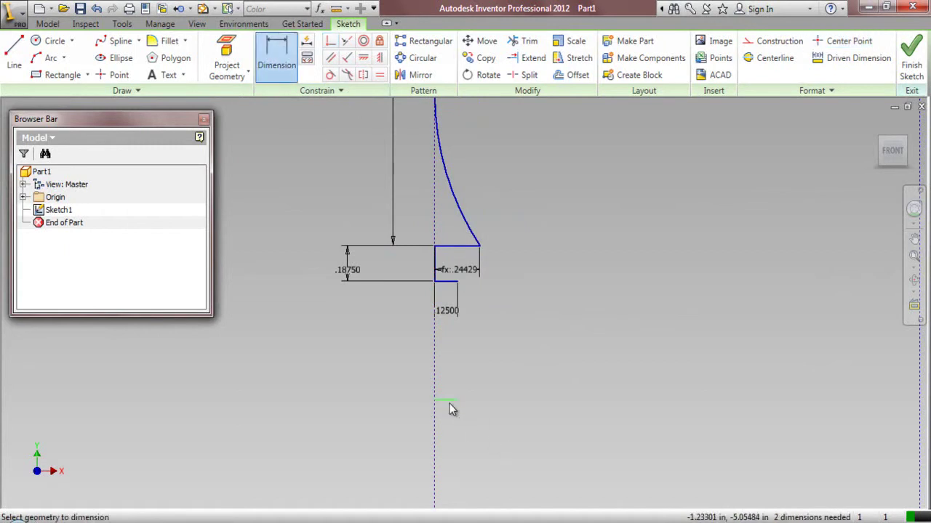
left_click(449, 404)
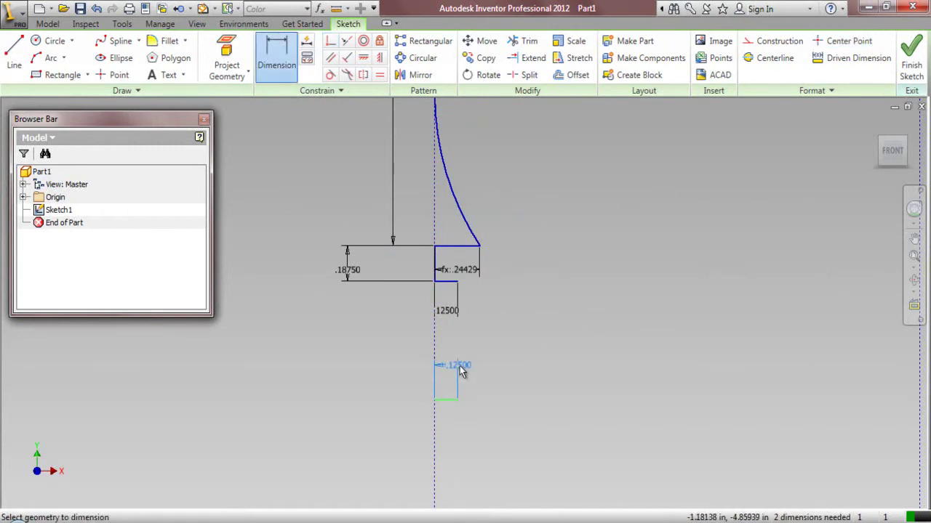
left_click(445, 283)
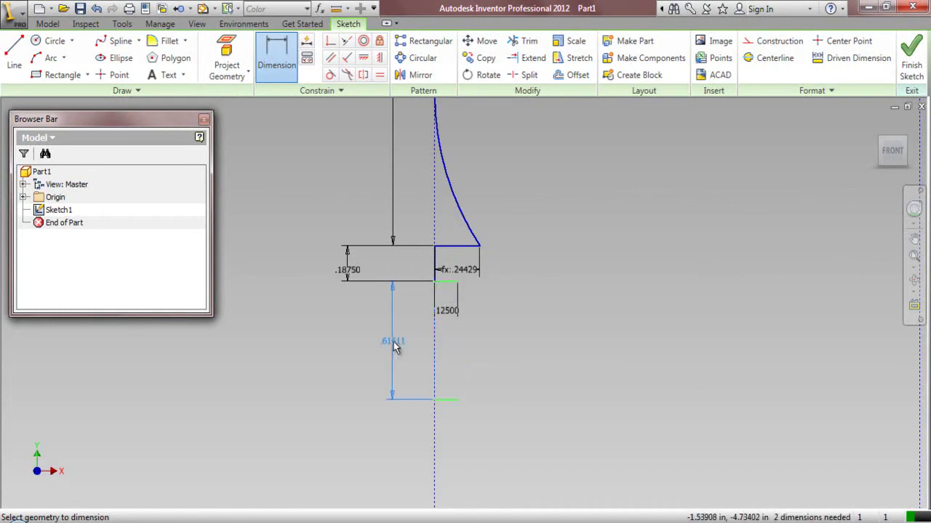
left_click(395, 347)
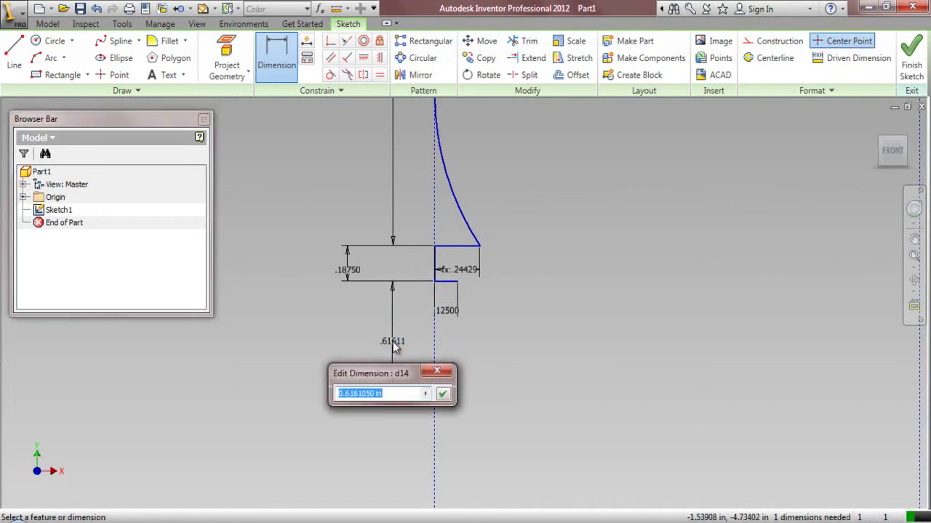
type("1")
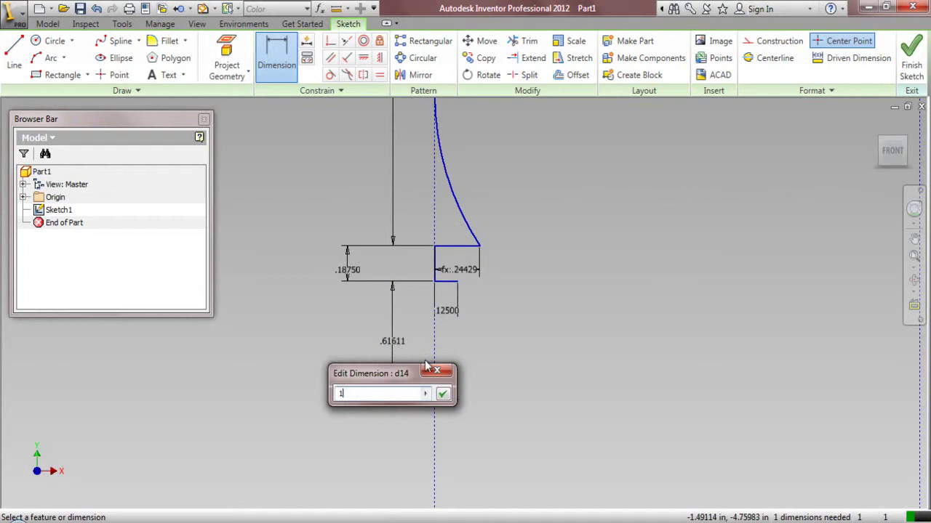
left_click(443, 394)
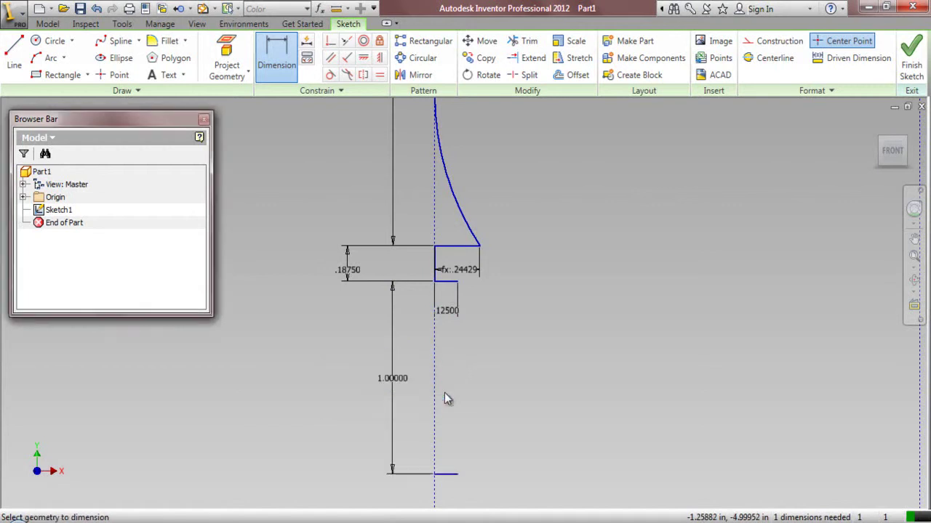
- Dimension the lowest line's length and link it to the .125 in length dimension of the line above
left_click(447, 493)
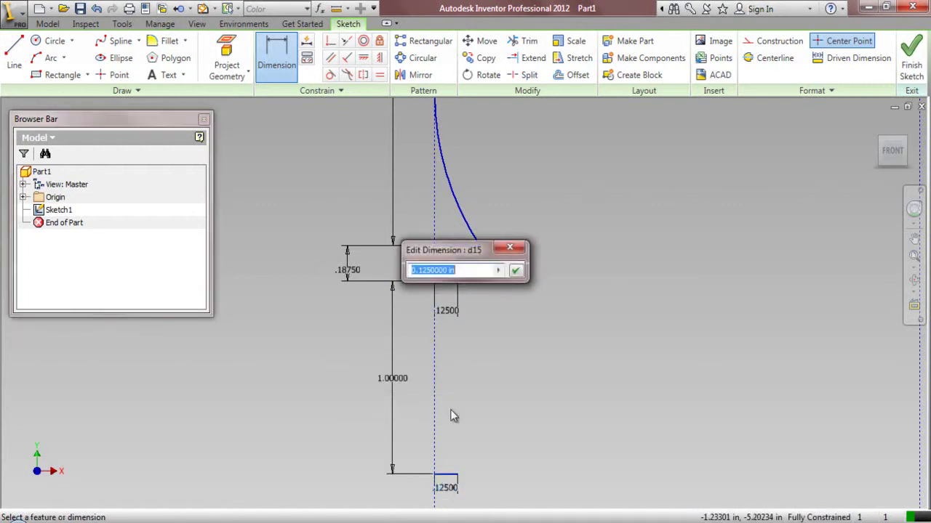
left_click(449, 311)
left_click(515, 271)
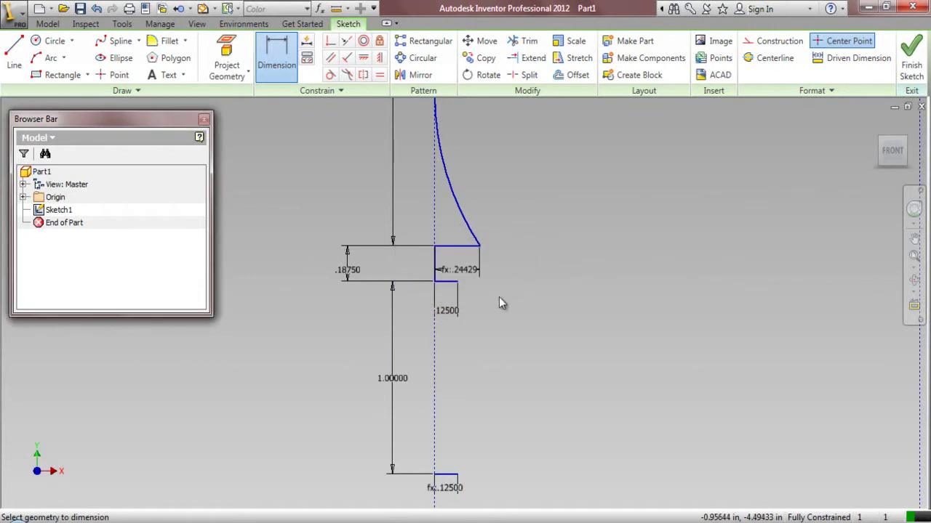
right_click(268, 143)
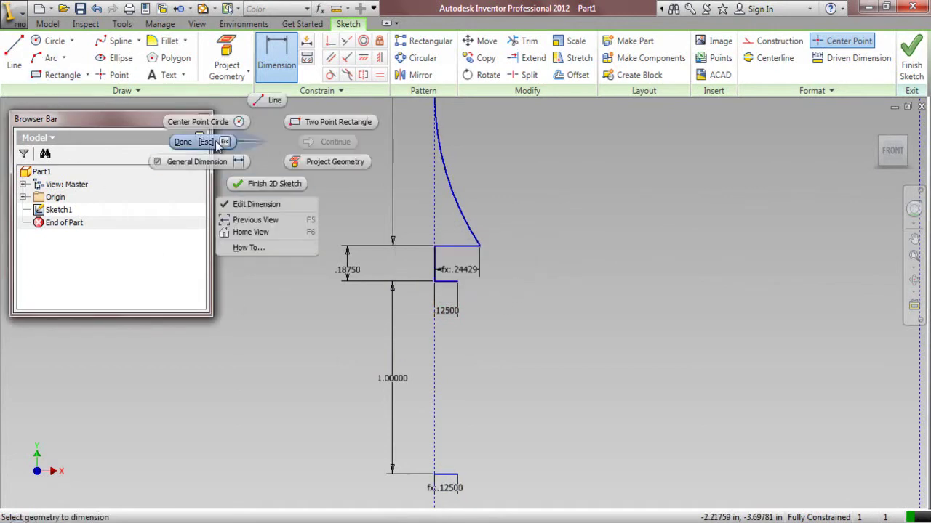
- Draw a three-point arc bulging outward between the right ends of the two .125 in lines spaced 1 in apart
left_click(216, 143)
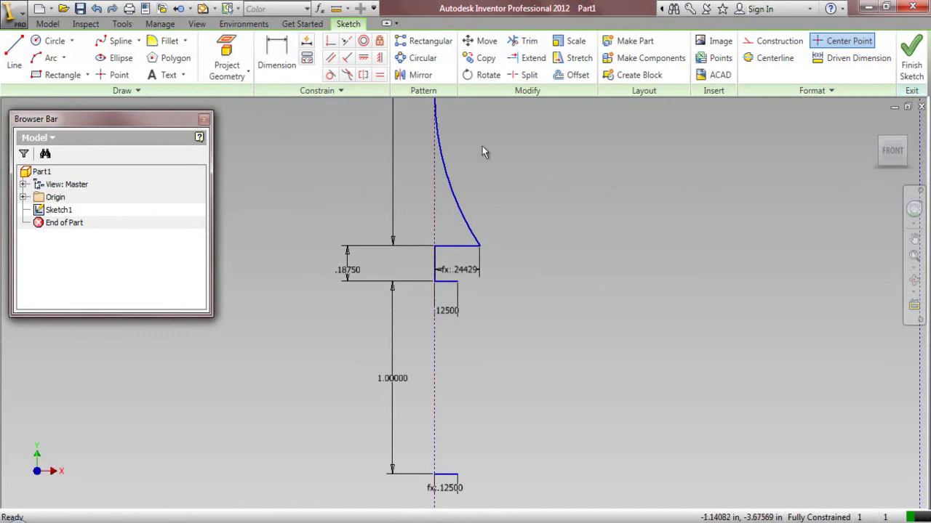
left_click(46, 61)
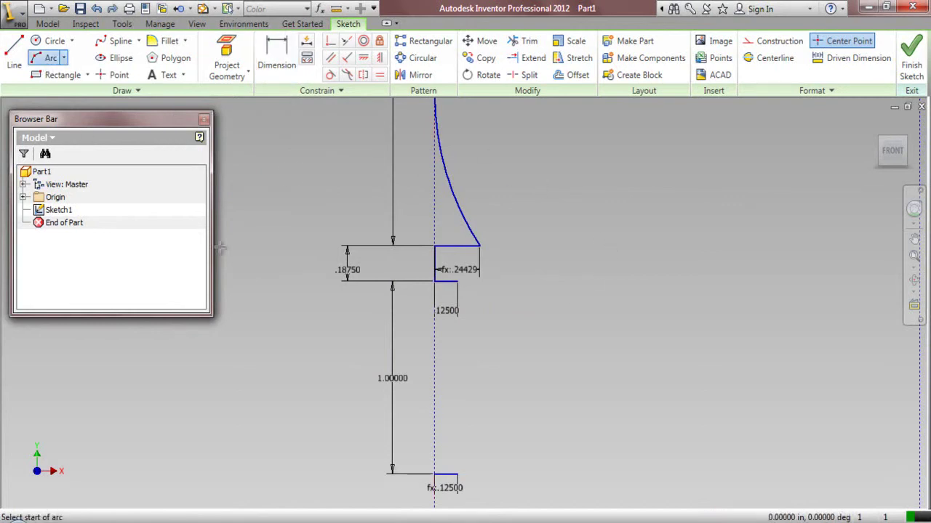
left_click(457, 282)
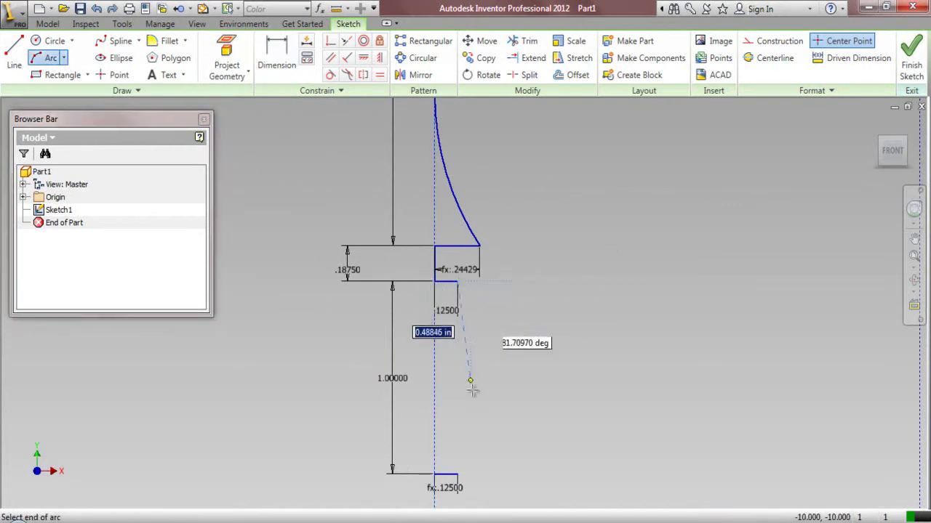
left_click(457, 474)
left_click(472, 371)
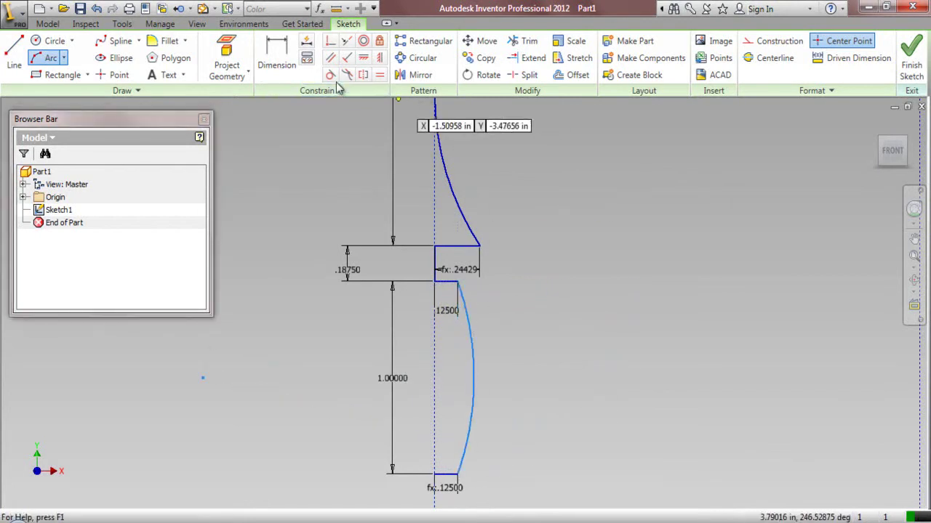
- Make the new arc tangent to the upper .125 in line
left_click(474, 375)
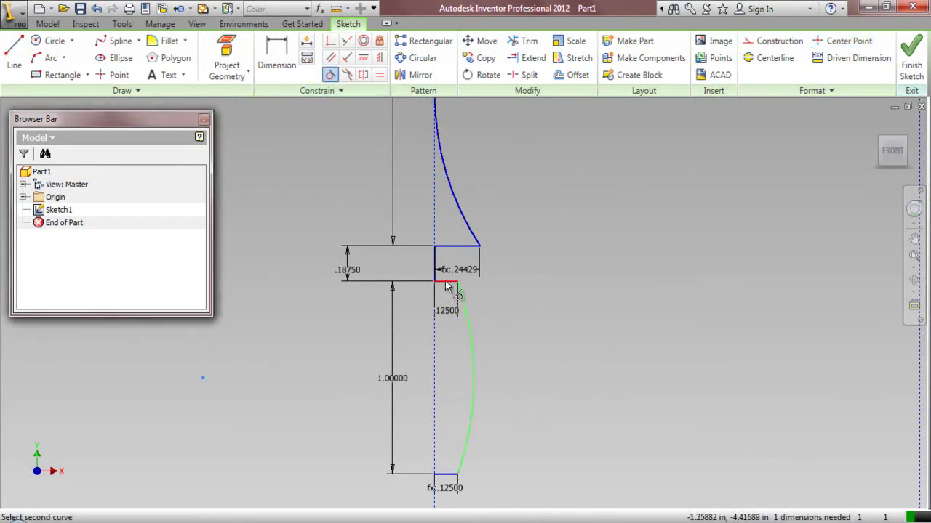
left_click(447, 284)
scroll(445, 280, "down", 3)
scroll(411, 396, "up", 2)
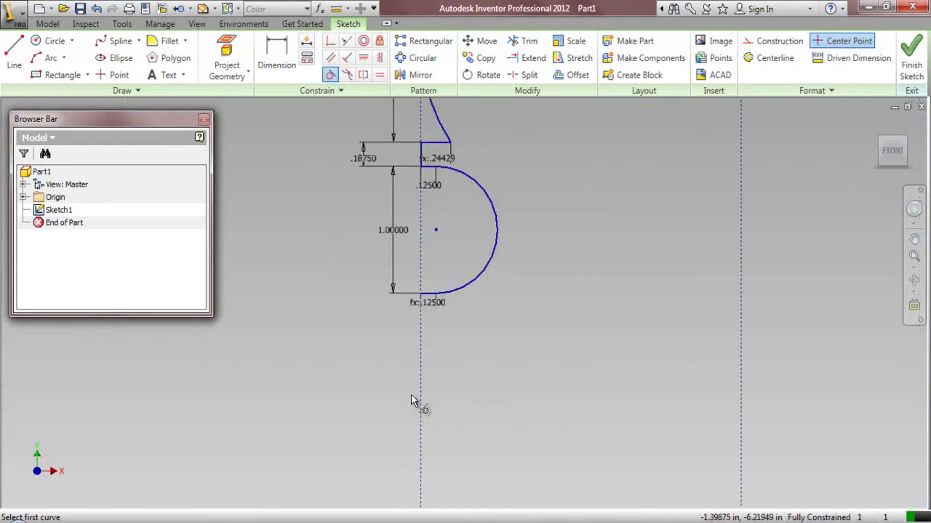
right_click(534, 248)
left_click(473, 250)
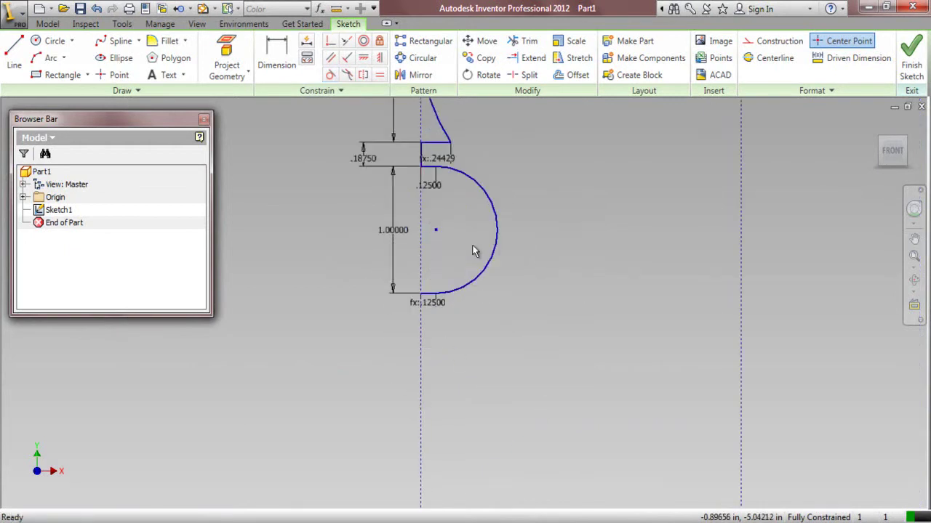
- Draw a line .1875 in down from the lowest line's left end, continuing .125 in horizontally to the right
left_click(14, 56)
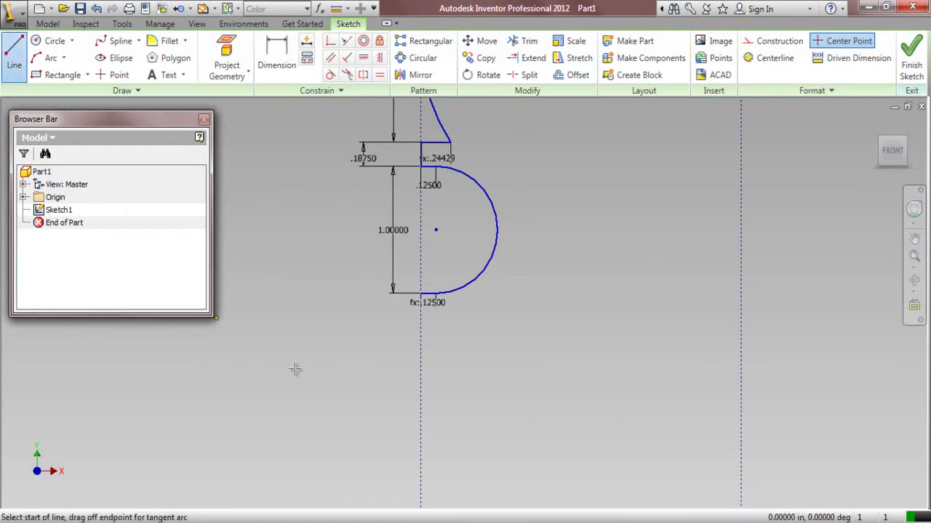
left_click(420, 294)
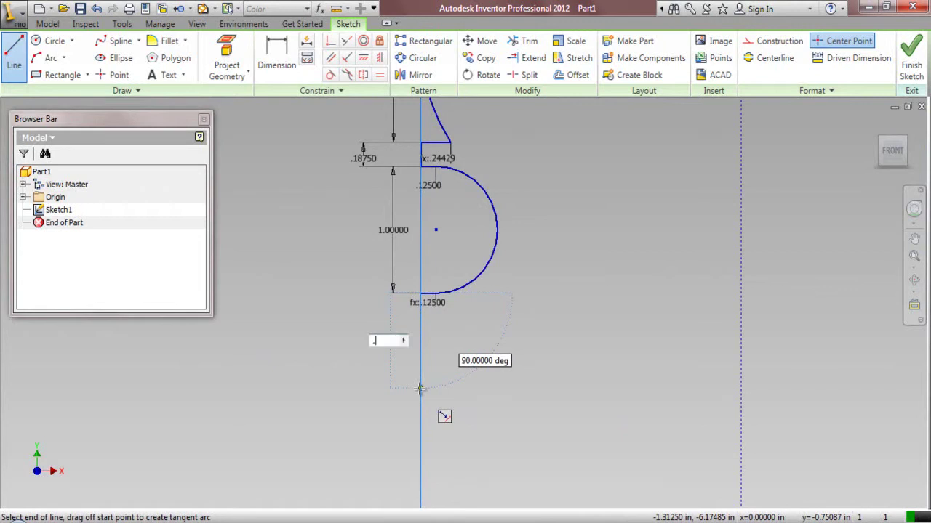
key("Tab")
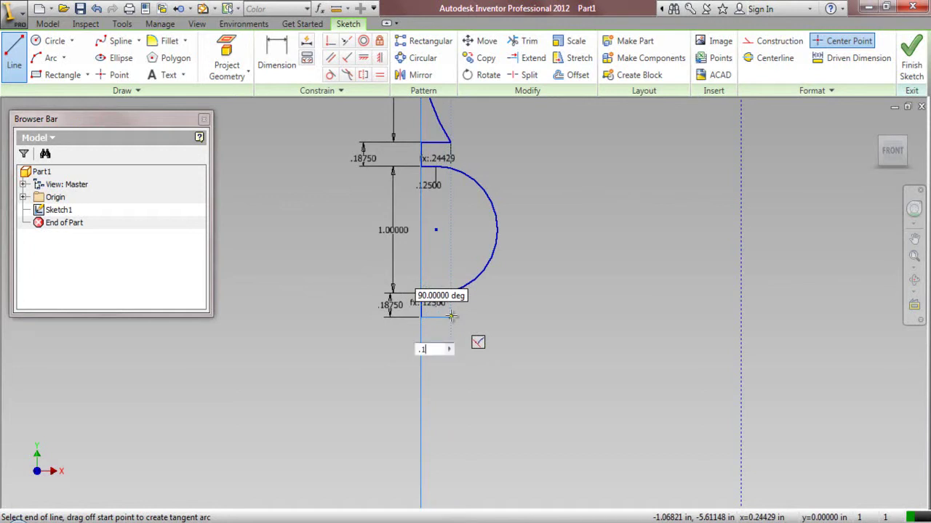
type(".125")
key("Tab")
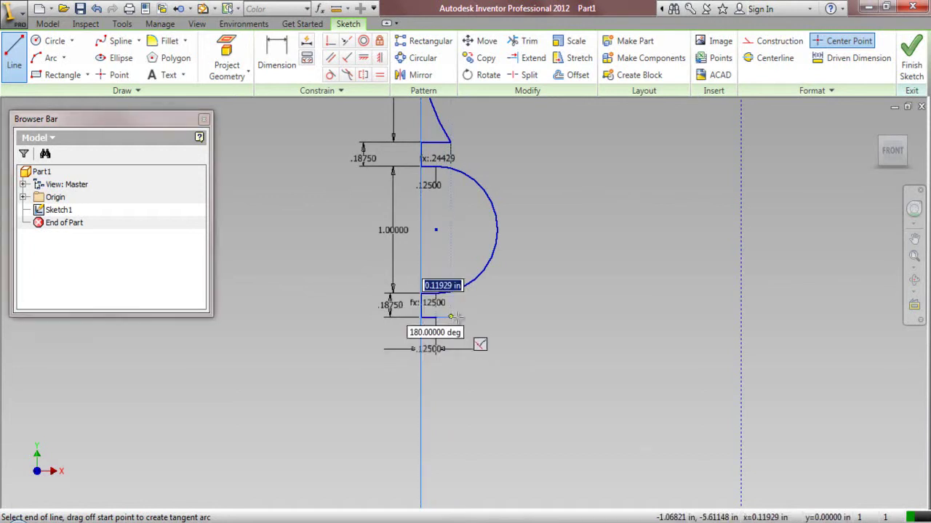
- Continue the profile with a vertical line down to the bottom edge of the construction rectangle
scroll(448, 333, "down", 5)
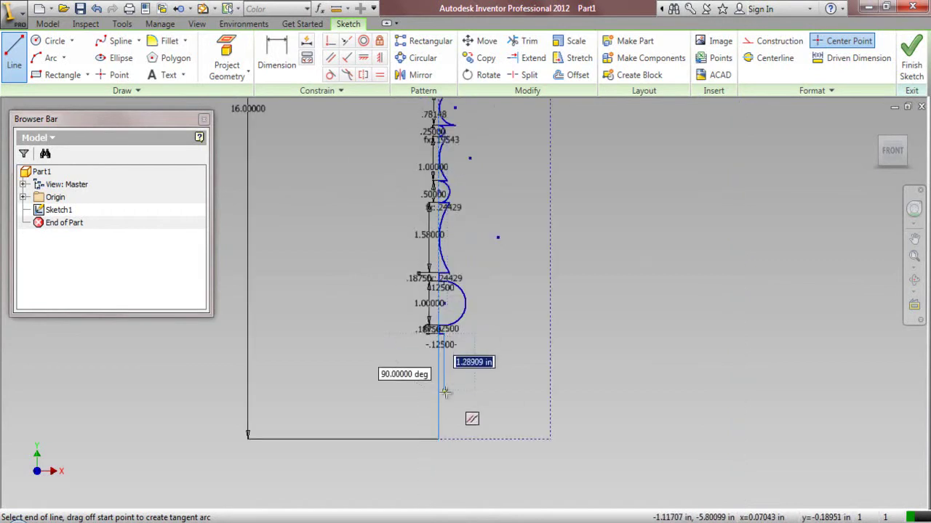
scroll(443, 385, "up", 3)
left_click(441, 459)
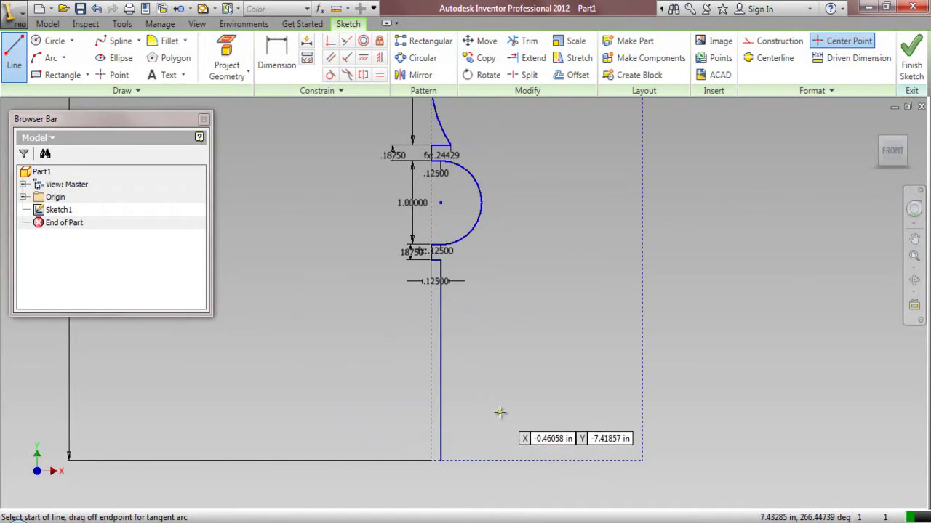
- Draw a horizontal line from the profile's bottom end to the midpoint of the construction rectangle's bottom edge, using the midpoint snap
left_click(441, 459)
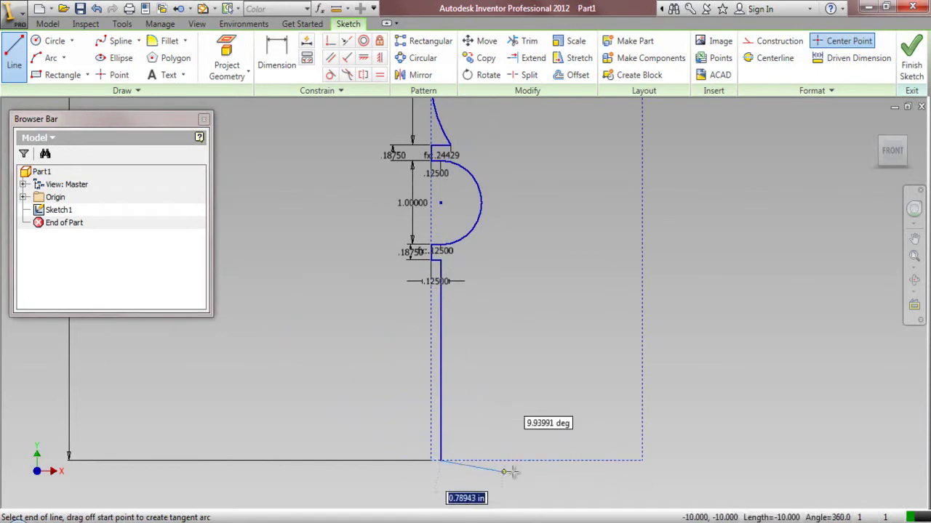
right_click(573, 389)
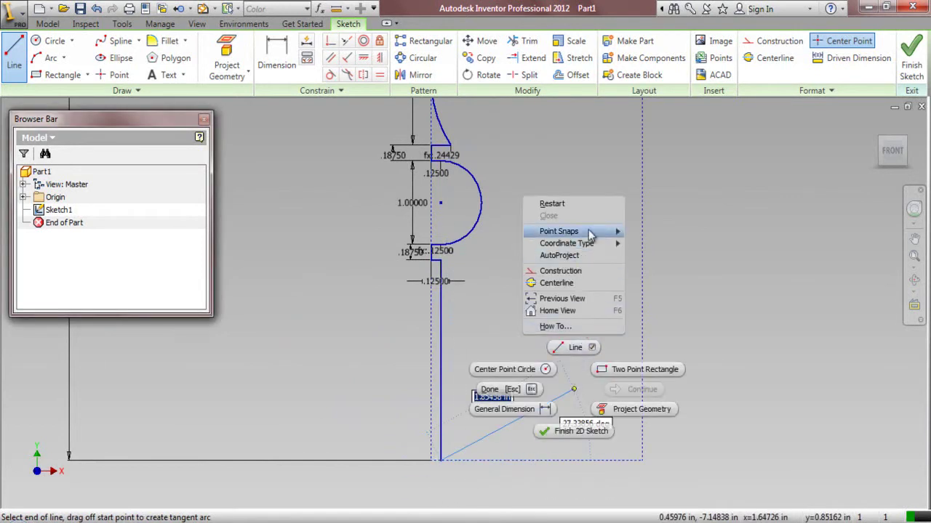
mouse_move(590, 233)
left_click(643, 231)
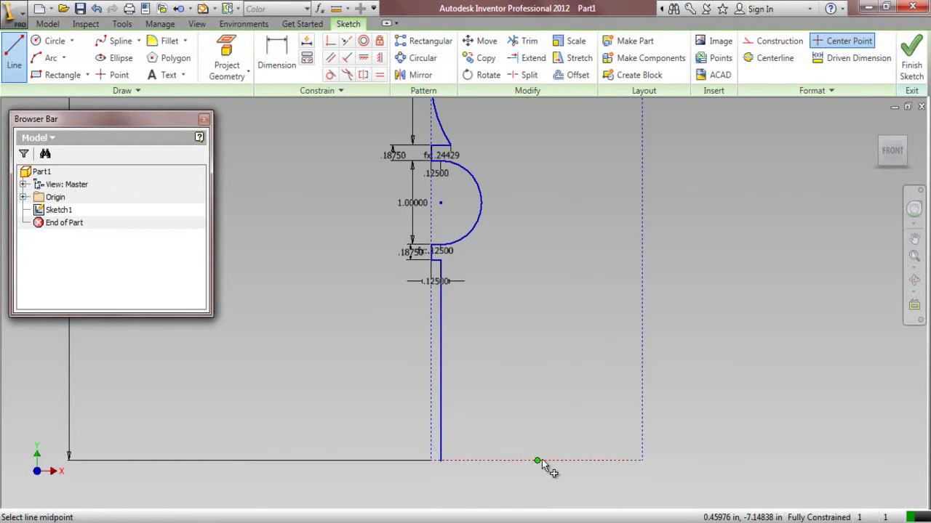
left_click(539, 460)
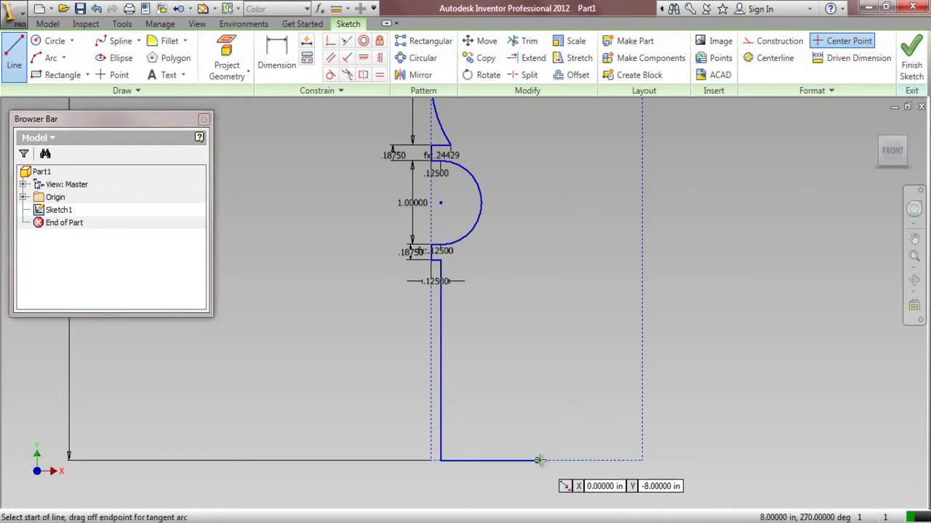
- Draw a vertical line from the bottom edge's midpoint to the midpoint of the construction rectangle's top edge
left_click(540, 460)
scroll(540, 460, "down", 5)
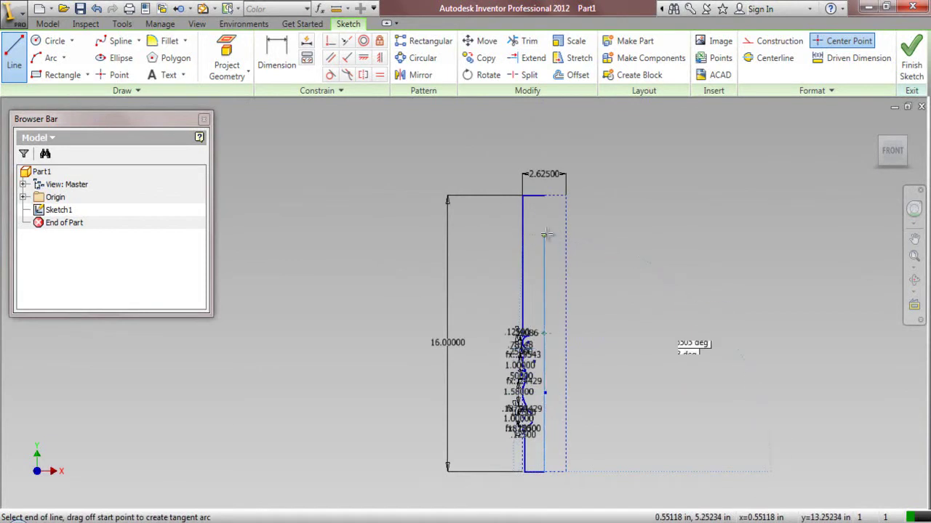
left_click(544, 197)
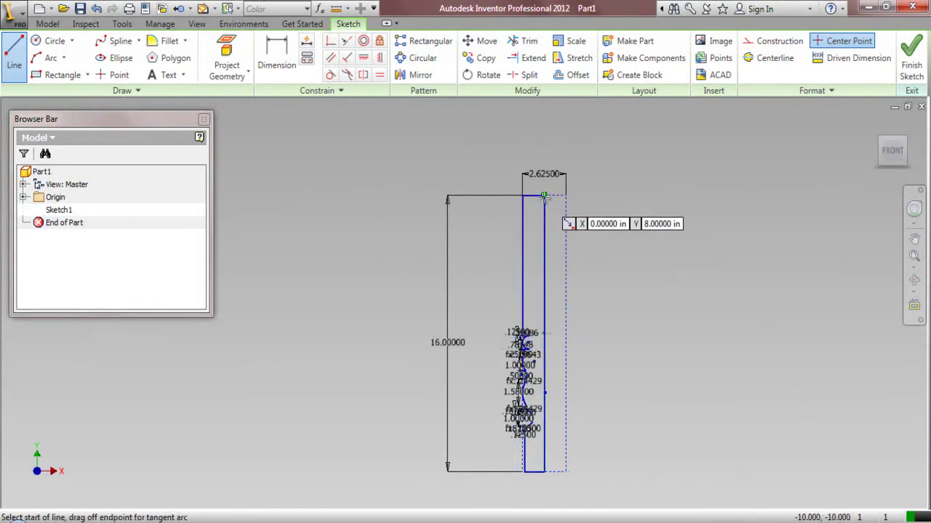
- Draw a horizontal line from the lower end of the plain upper side line across to the vertical middle line
scroll(544, 338, "up", 5)
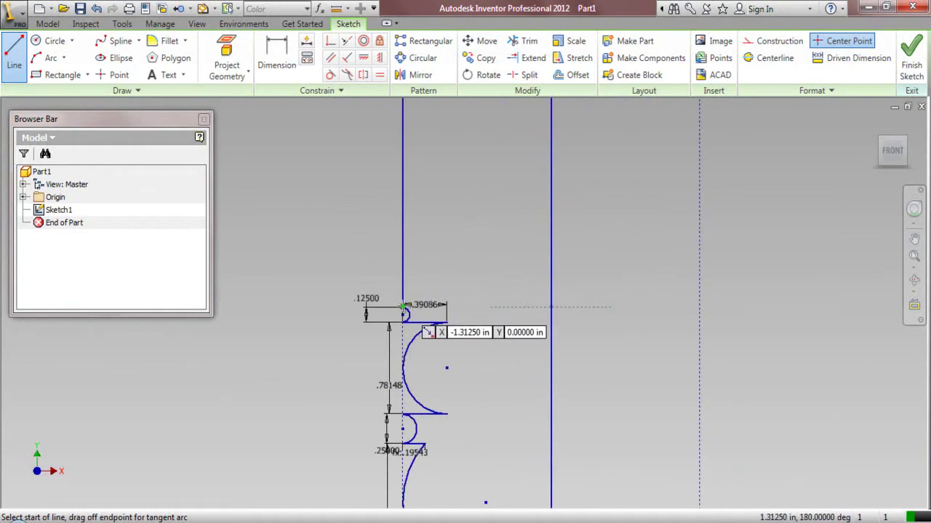
left_click(447, 304)
left_click(553, 309)
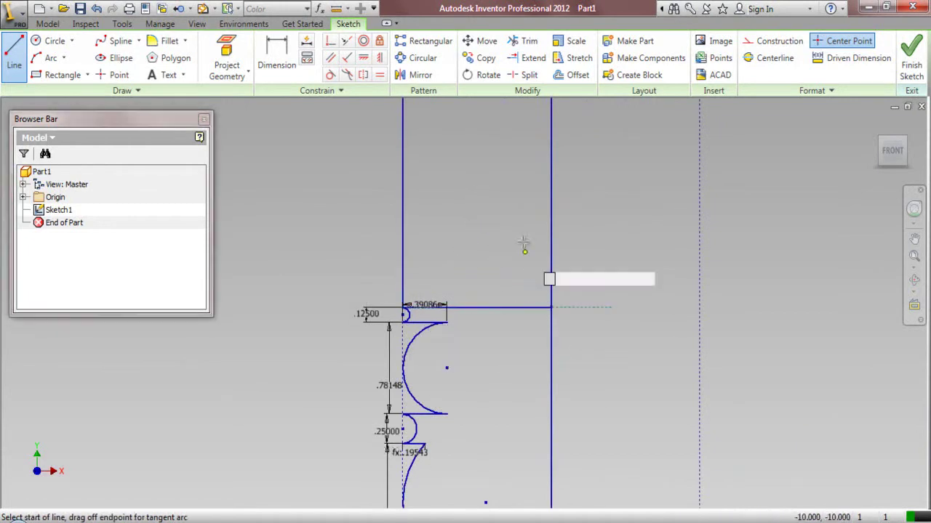
right_click(514, 206)
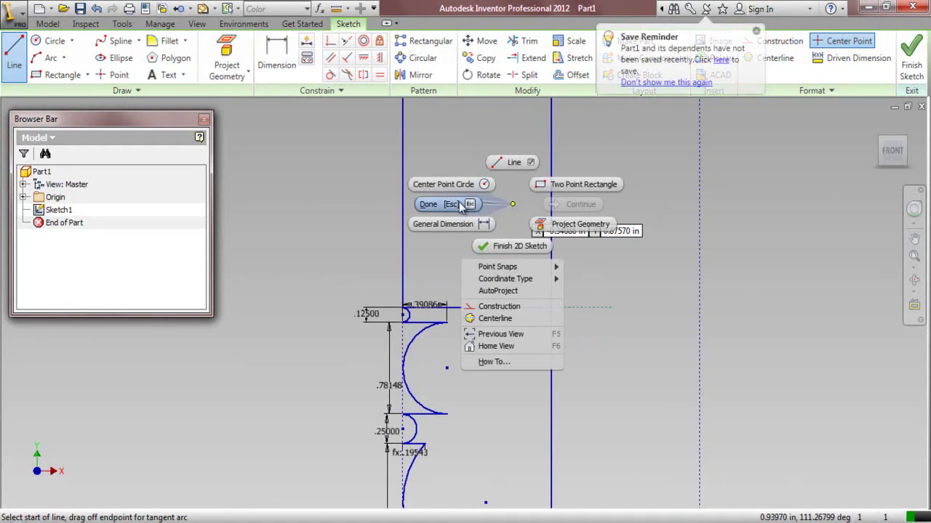
left_click(460, 208)
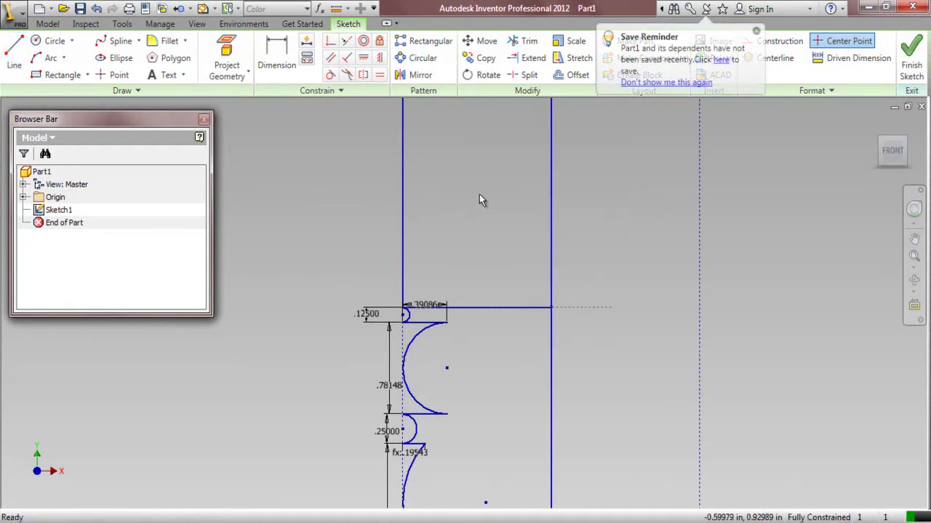
- Convert the full-height middle line to construction and draw a solid line over its lower half, from the horizontal line's end to the bottom midpoint
left_click(550, 214)
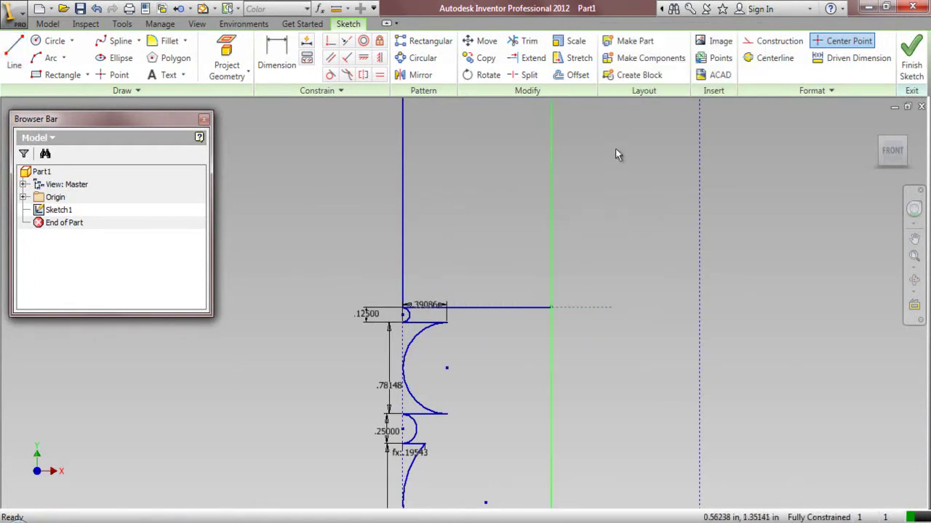
left_click(765, 42)
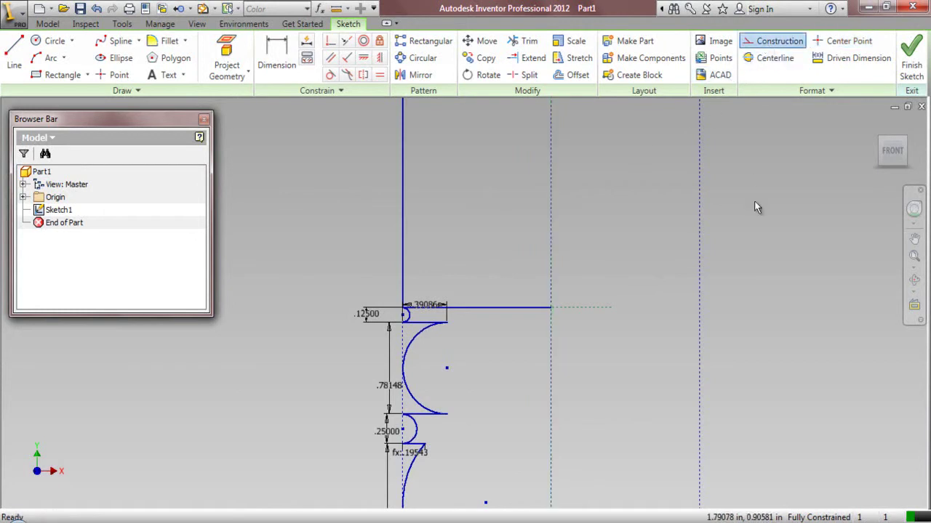
left_click(14, 53)
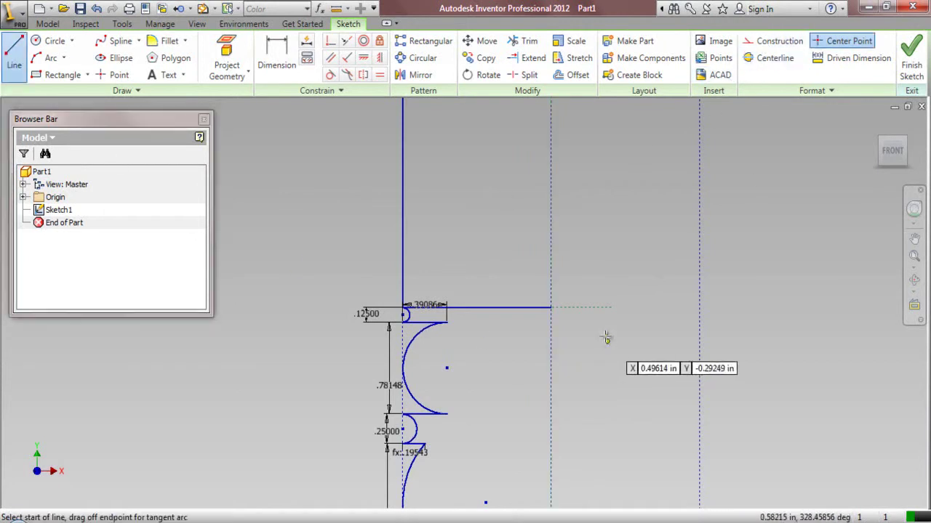
left_click(552, 307)
scroll(502, 241, "up", 6)
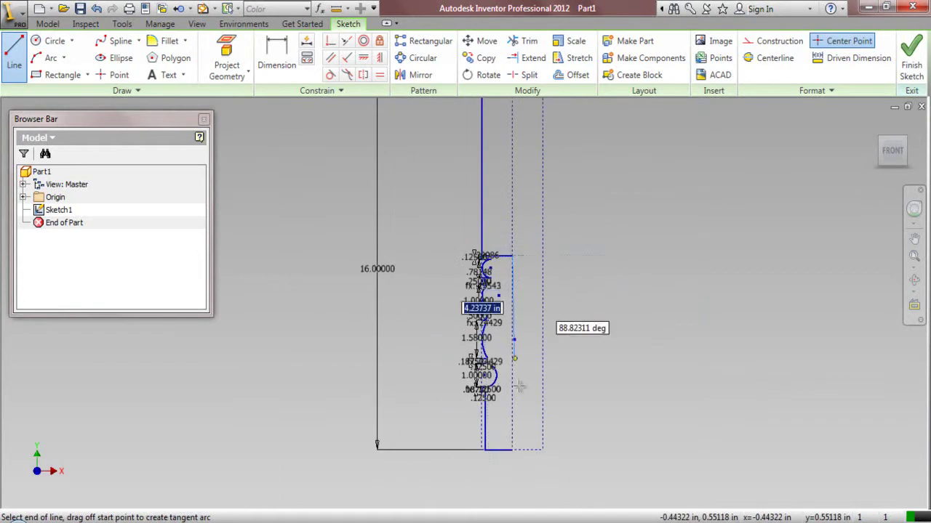
left_click(512, 449)
scroll(494, 353, "down", 4)
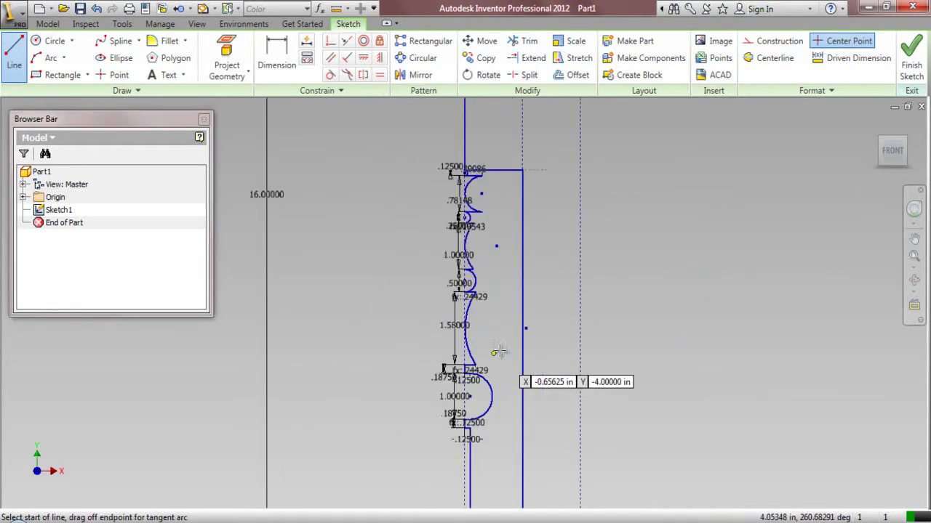
right_click(549, 227)
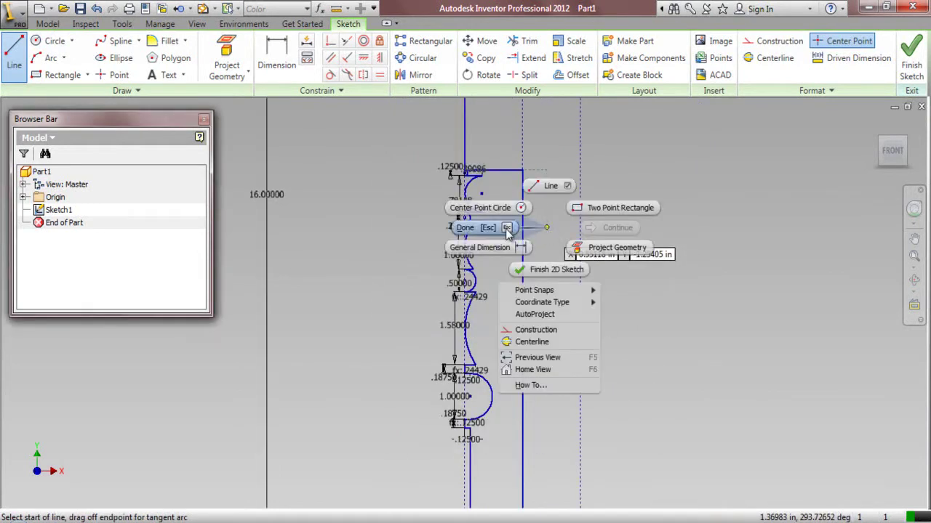
left_click(507, 228)
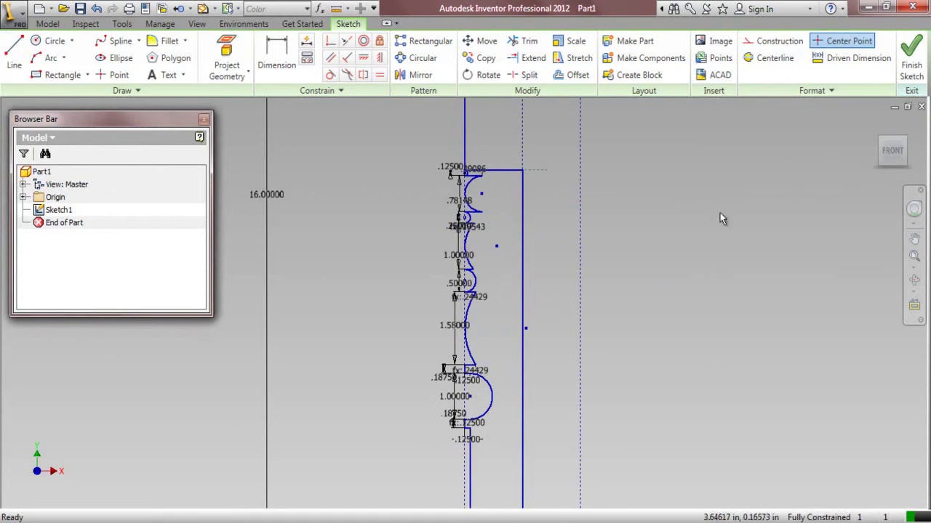
- Draw a two-point rectangle from the curved profile's upper left corner to the construction rectangle's top right corner, and finish the sketch
scroll(473, 323, "up", 5)
left_click(62, 75)
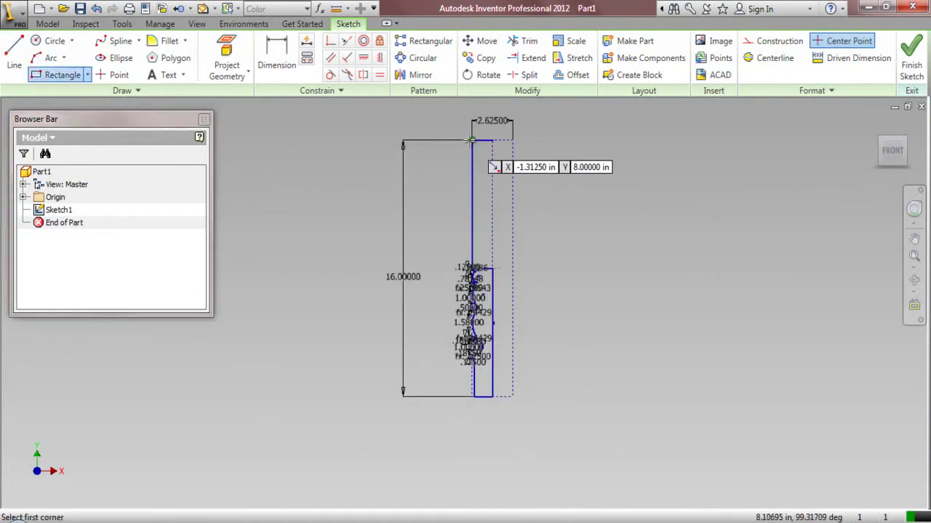
scroll(477, 269, "down", 4)
left_click(434, 275)
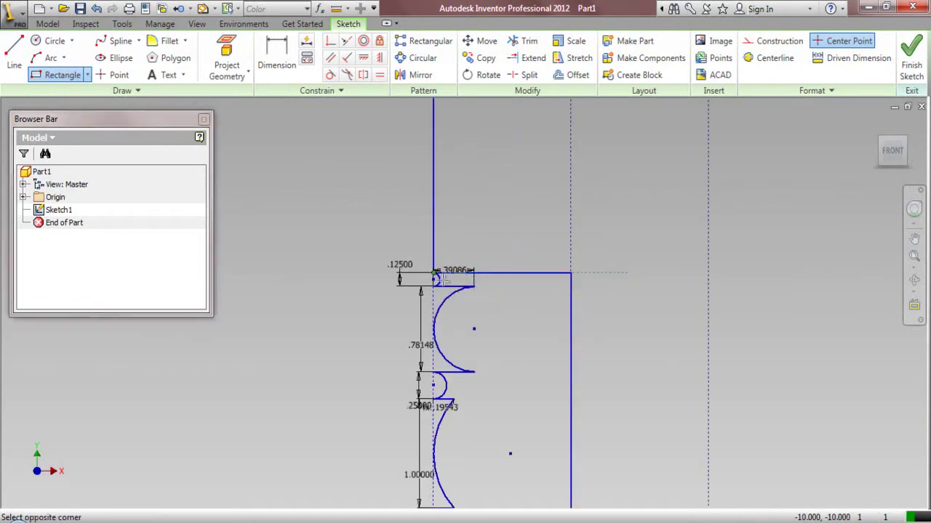
scroll(509, 240, "up", 5)
scroll(541, 202, "down", 2)
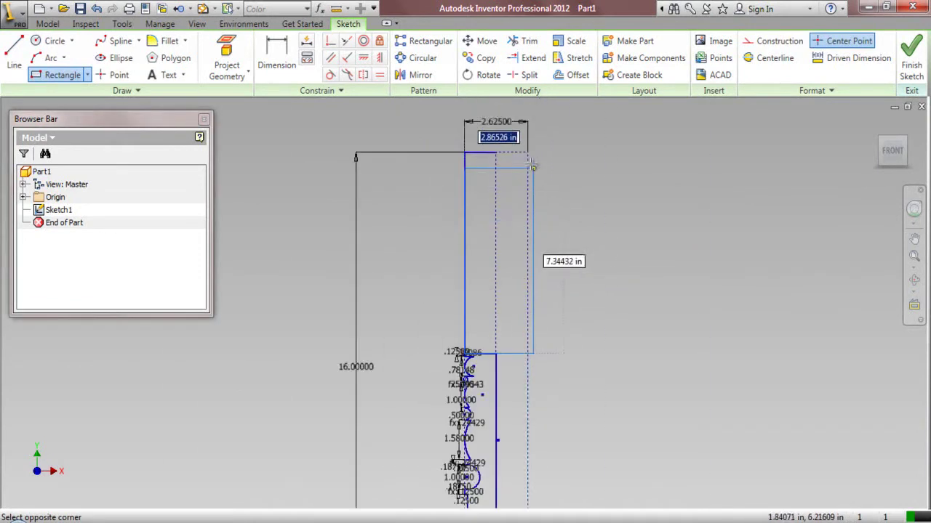
left_click(555, 183)
right_click(571, 146)
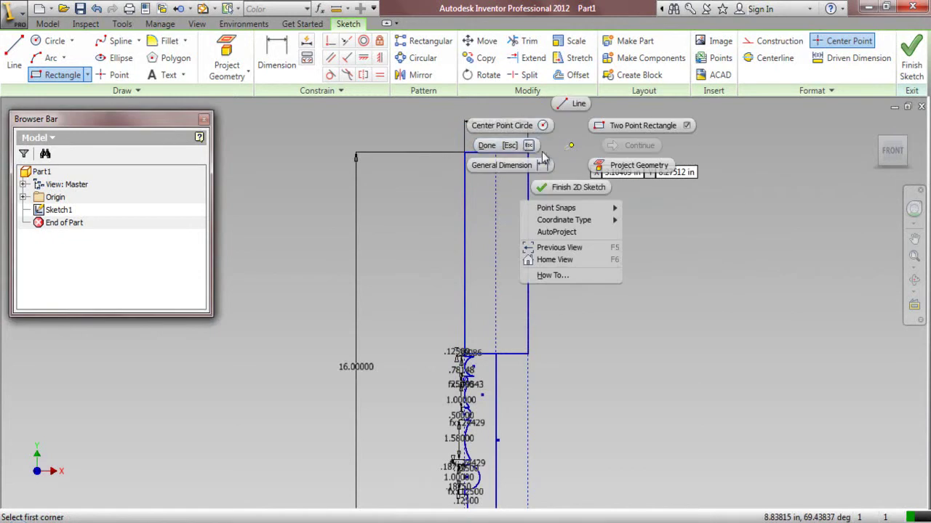
left_click(517, 146)
left_click(909, 62)
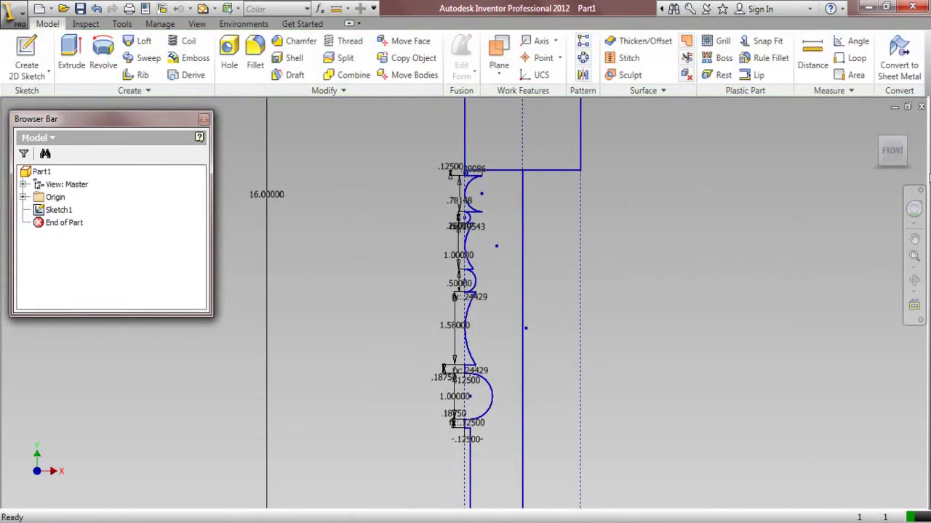
- Create a folder named Cot-Wooden and save the part in it as Part1
left_click(882, 138)
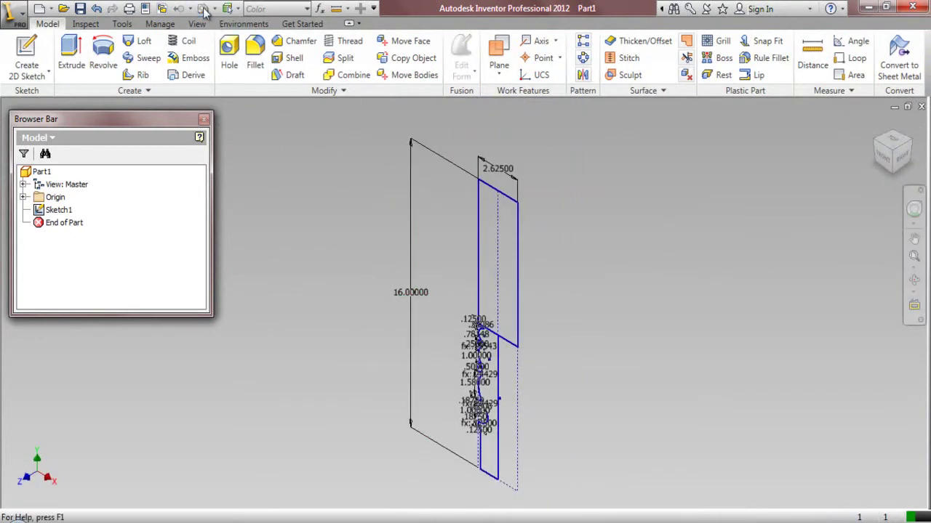
left_click(80, 9)
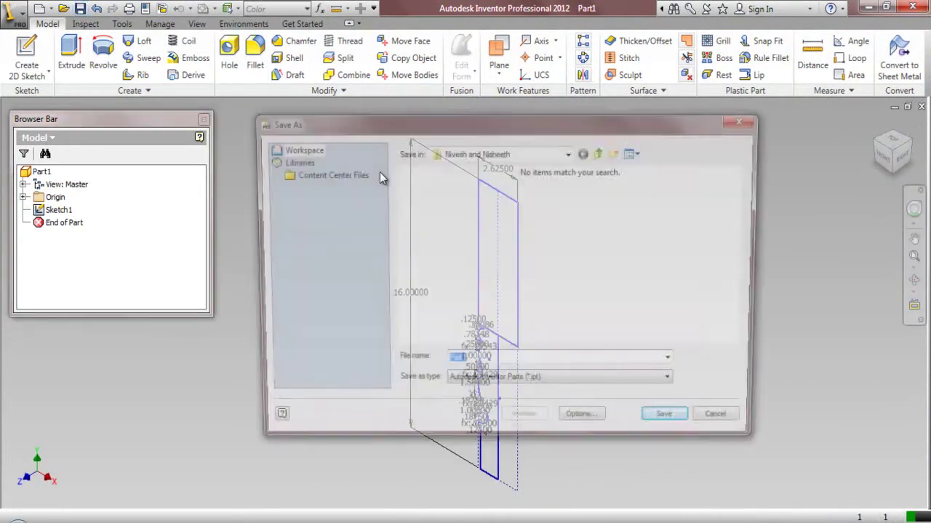
left_click(616, 152)
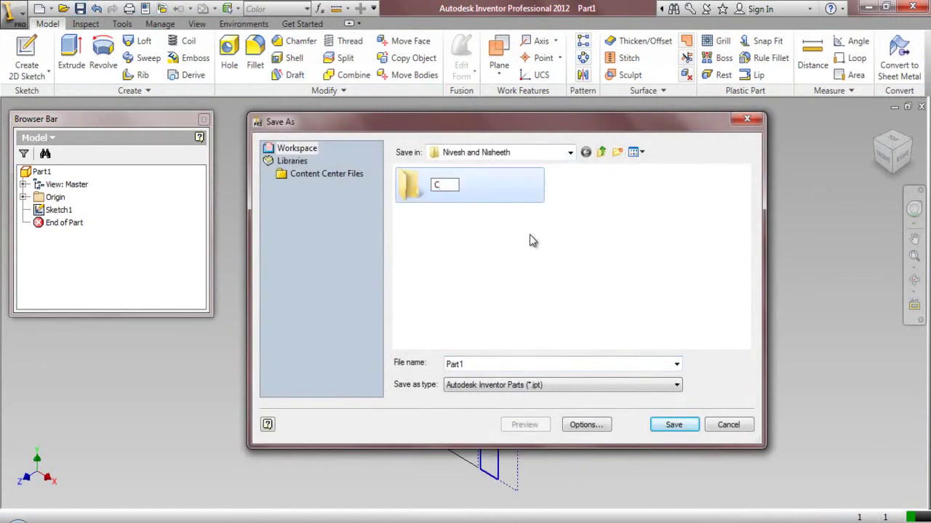
type("Cot-Wooden")
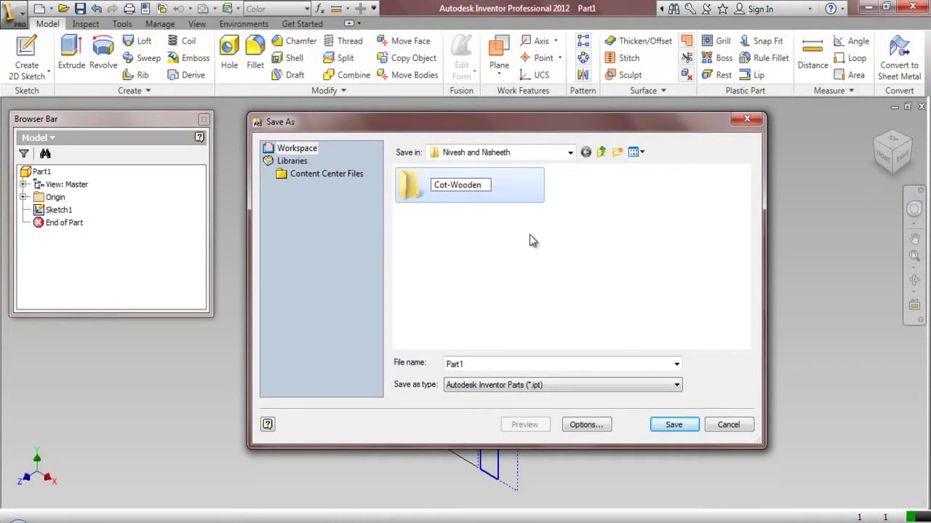
key("Return")
double_click(449, 200)
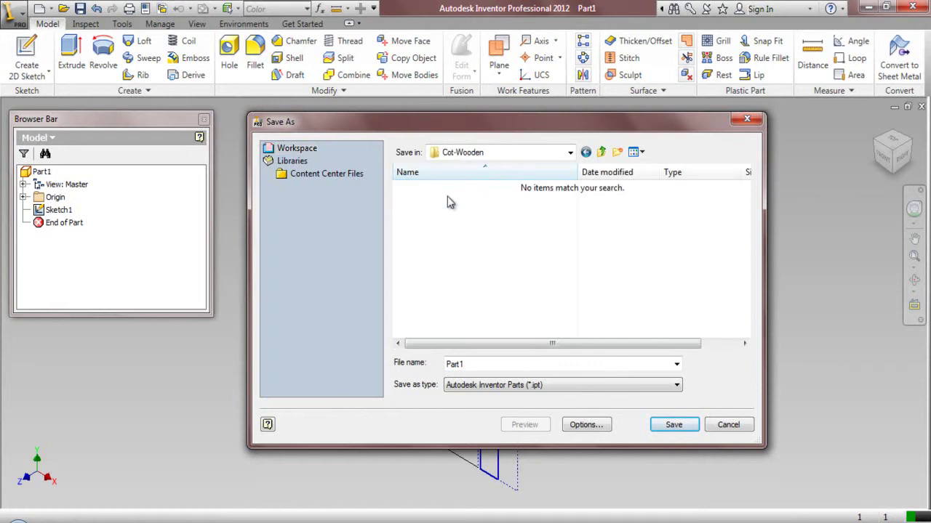
left_click(669, 427)
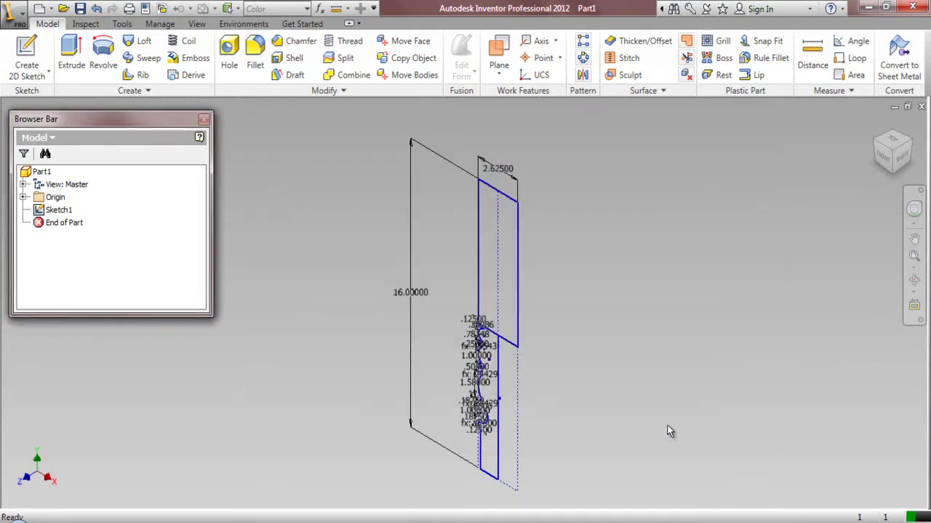
- Edit Sketch1 and draw a two-point rectangle from the curved profile's upper left corner to the bottom end of the solid middle line
double_click(58, 209)
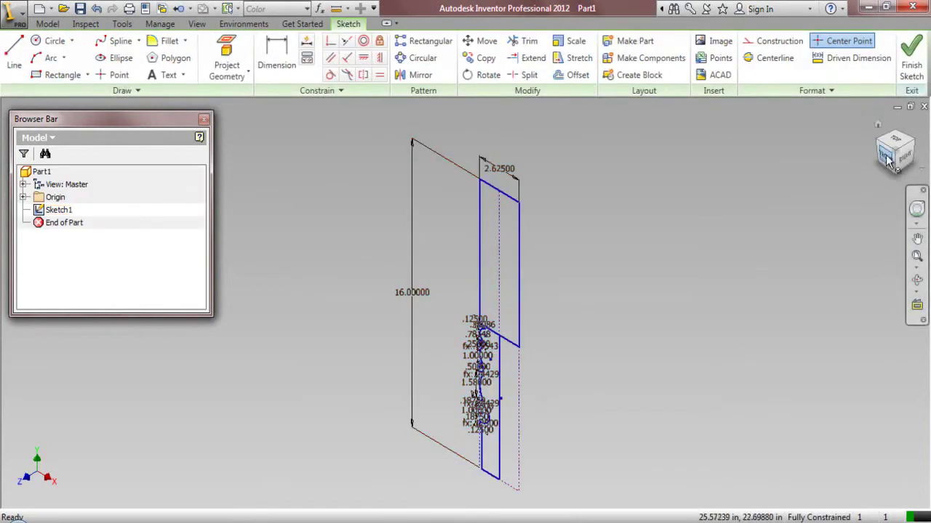
left_click(886, 159)
left_click(61, 75)
scroll(436, 305, "up", 5)
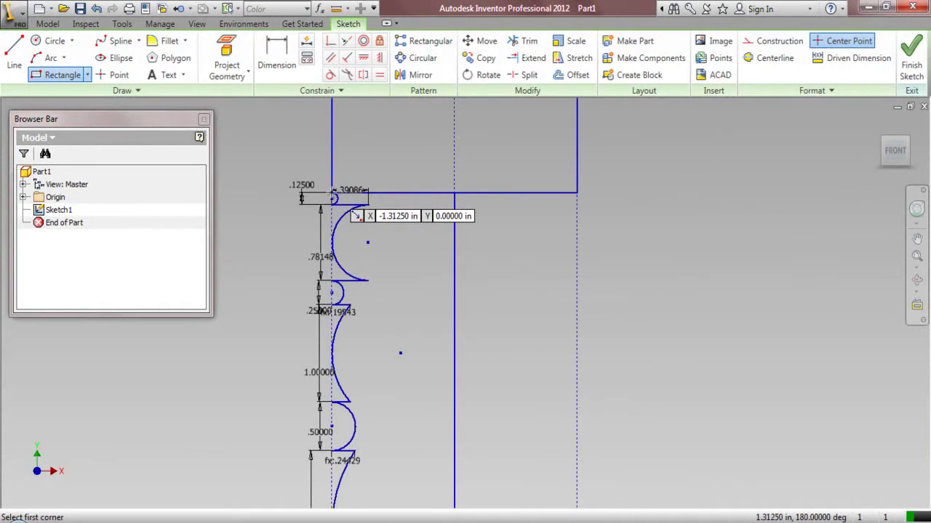
scroll(356, 215, "up", 2)
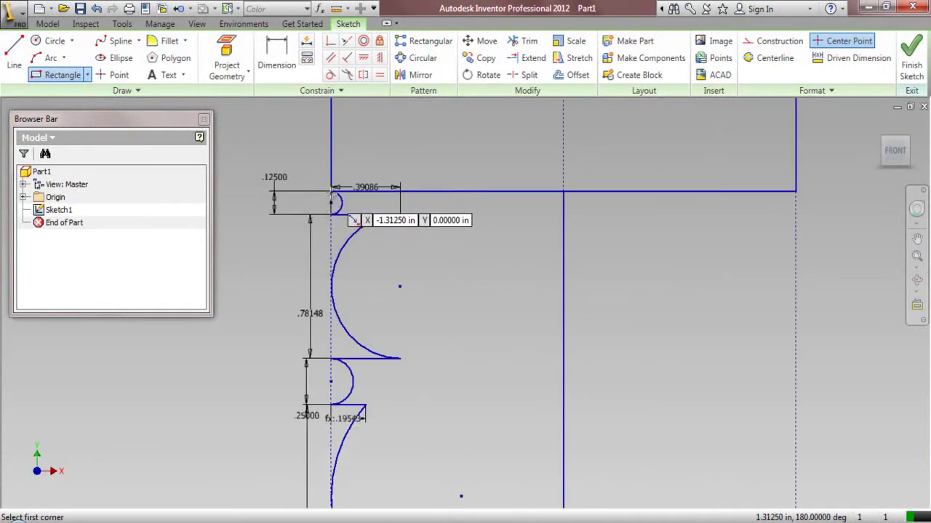
left_click(349, 217)
scroll(349, 217, "down", 4)
scroll(357, 389, "up", 4)
left_click(363, 434)
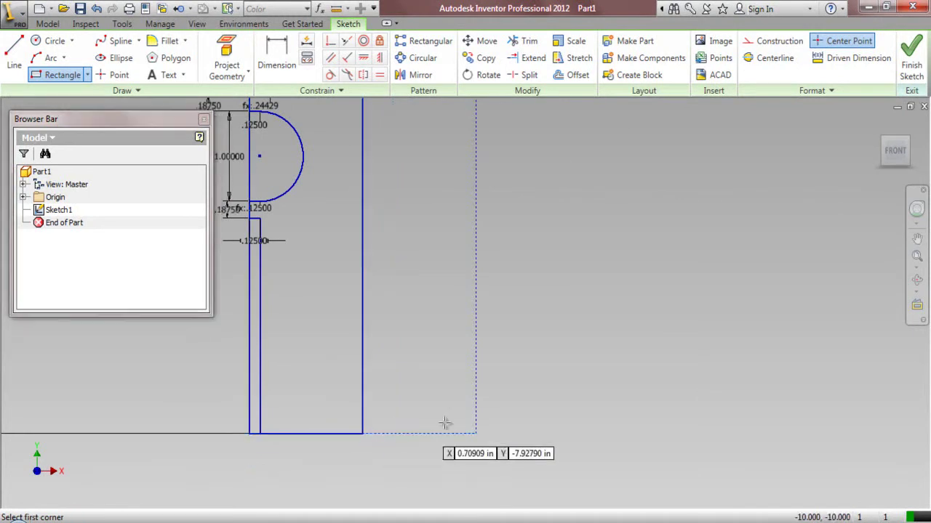
scroll(465, 421, "down", 3)
right_click(494, 222)
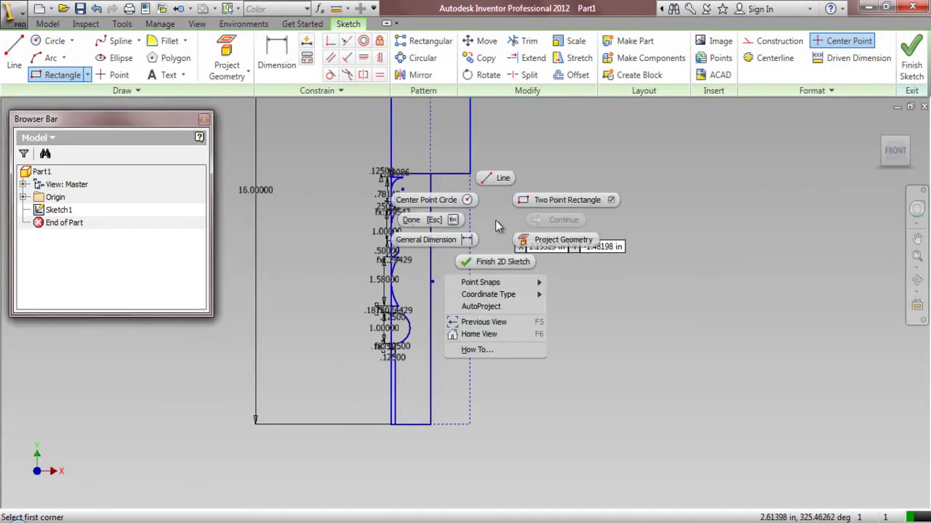
left_click(445, 220)
- Revolve the whole lower rectangle, including the curved side regions, a full turn about the vertical middle line
left_click(48, 24)
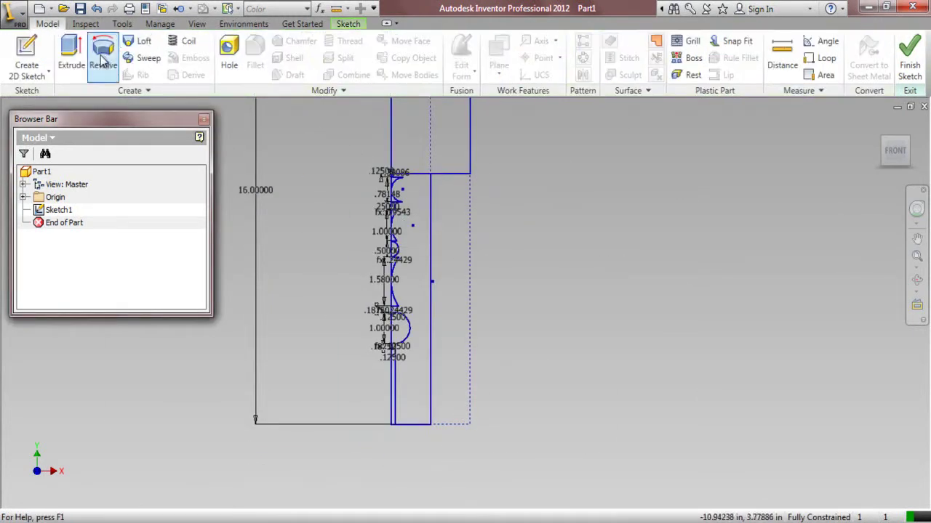
left_click(103, 62)
left_click(410, 191)
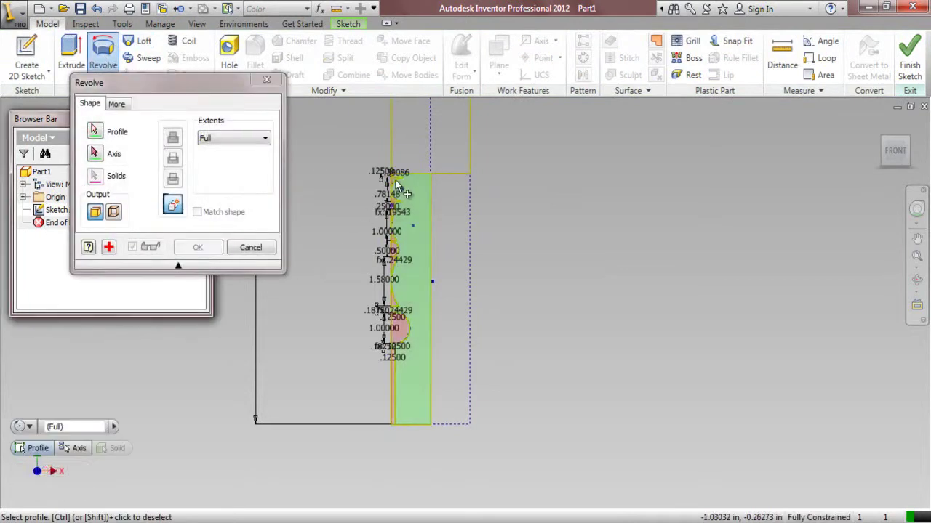
scroll(404, 189, "up", 2)
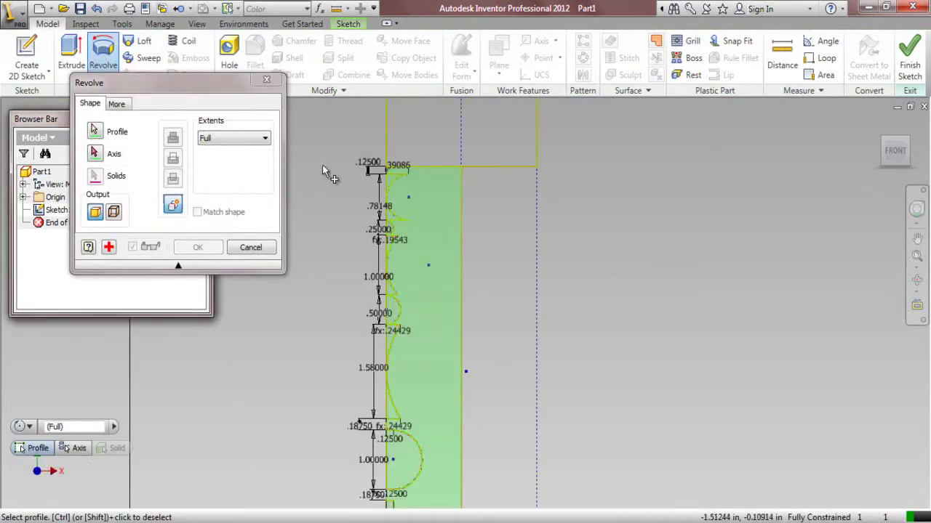
left_click(113, 157)
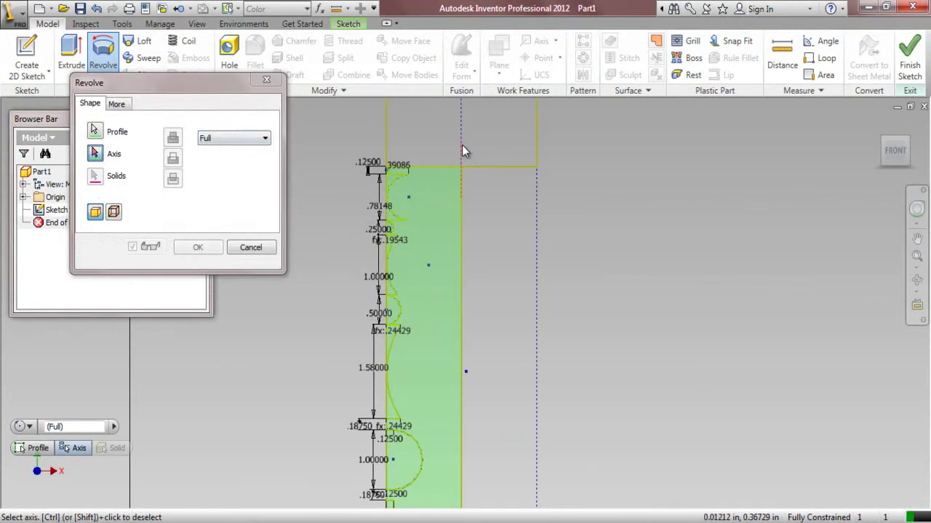
left_click(462, 150)
left_click(198, 247)
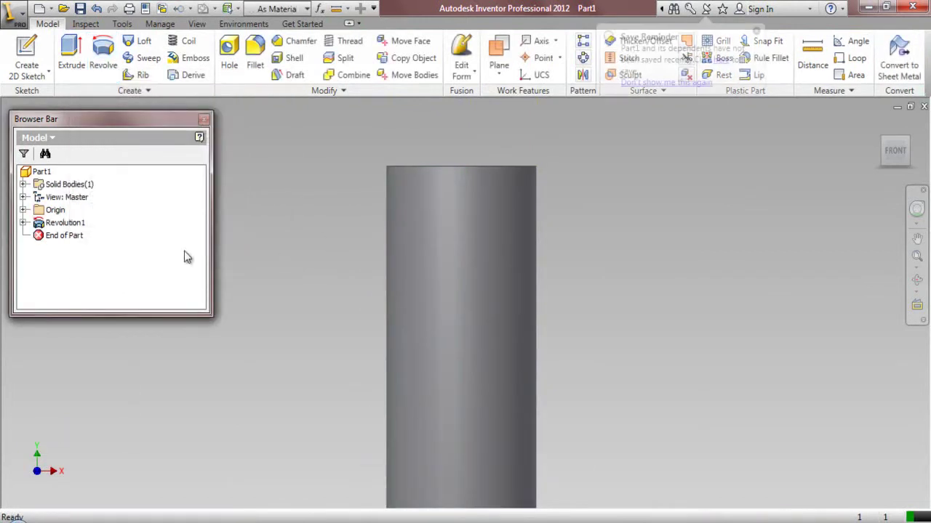
- Make Sketch1 under the revolution visible for reuse
left_click(23, 223)
left_click(65, 235)
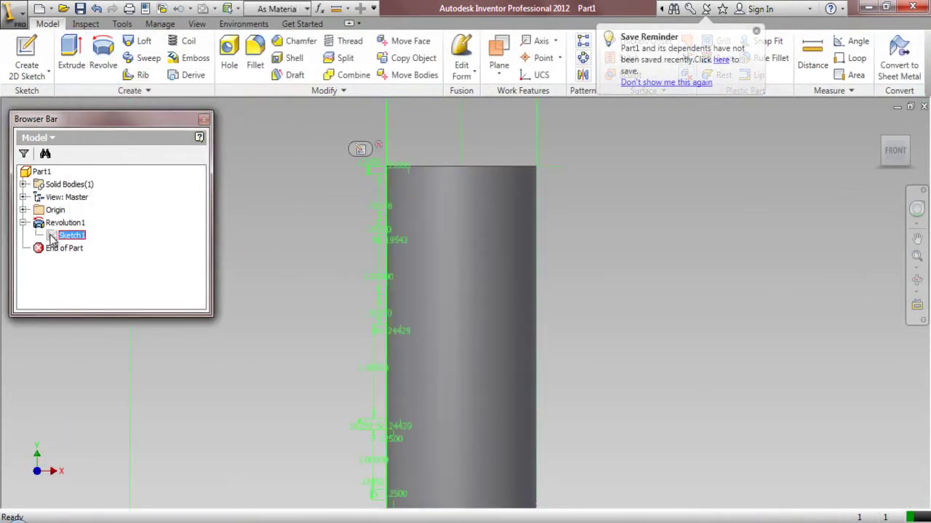
right_click(62, 236)
left_click(68, 375)
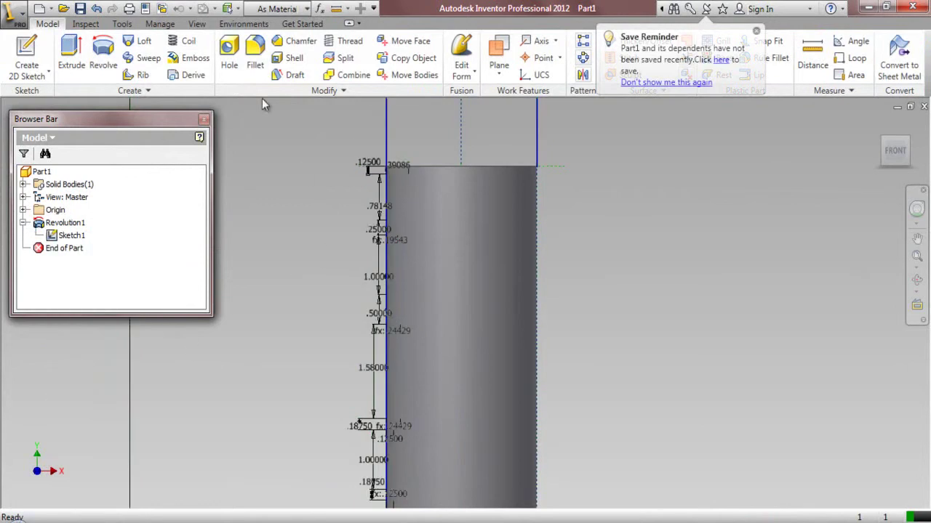
- Revolve the curved regions along the cylinder's side a full turn about the middle line as a cut
left_click(103, 59)
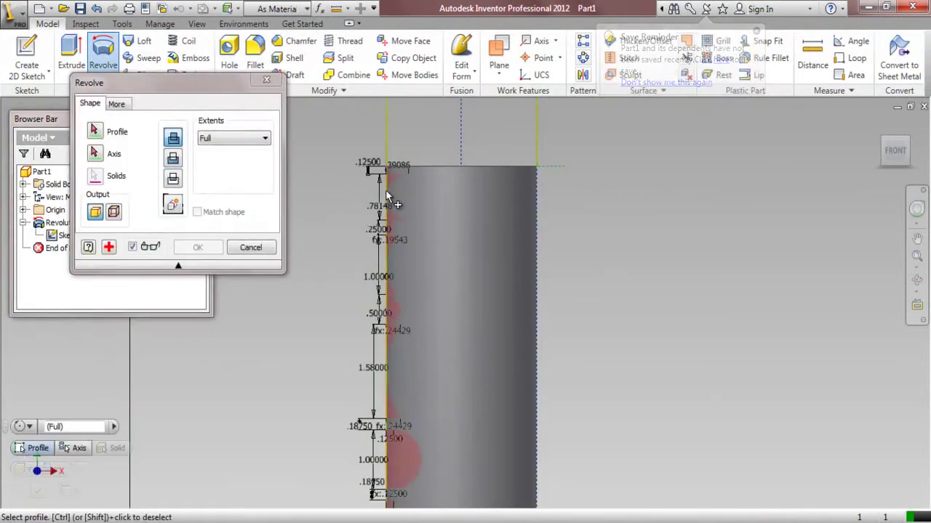
left_click(96, 153)
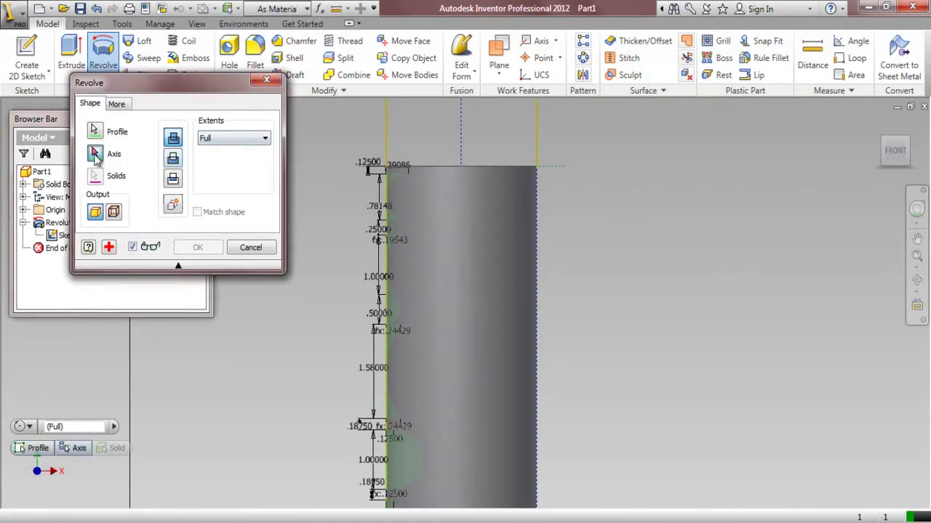
left_click(460, 153)
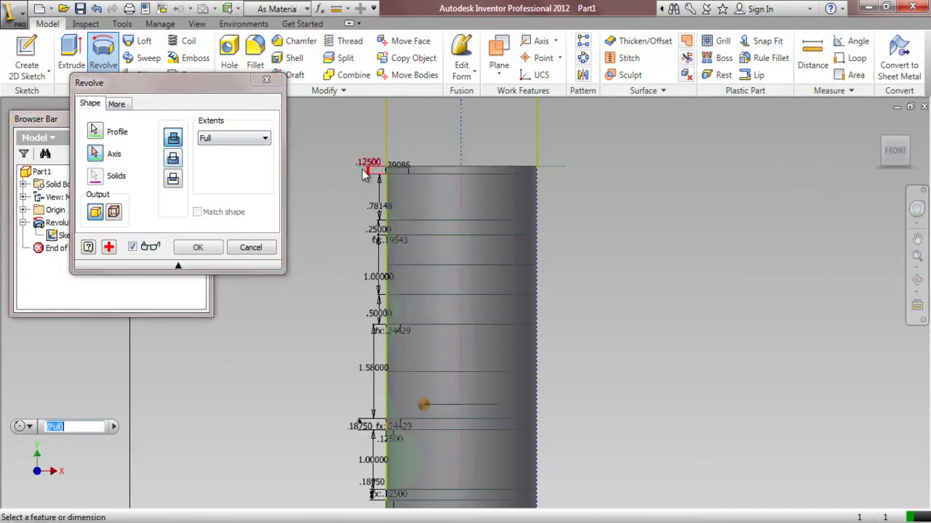
left_click(174, 160)
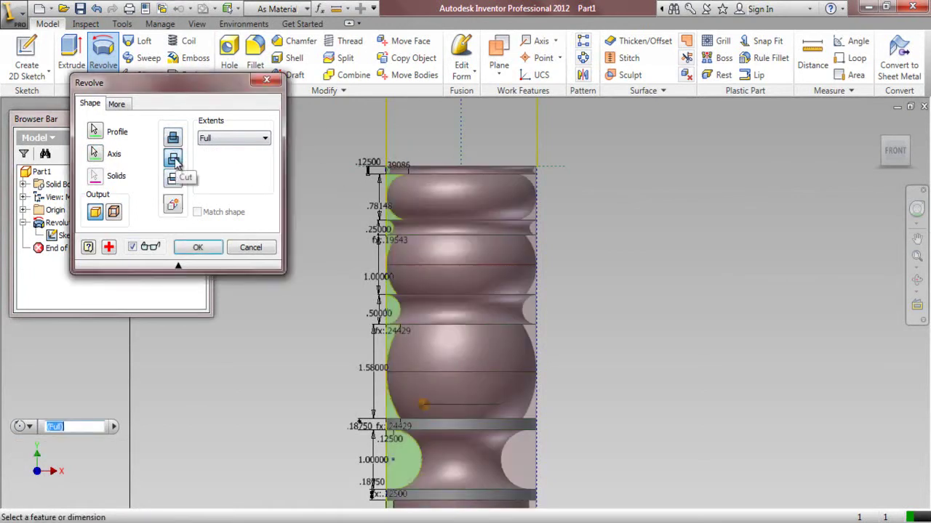
left_click(198, 248)
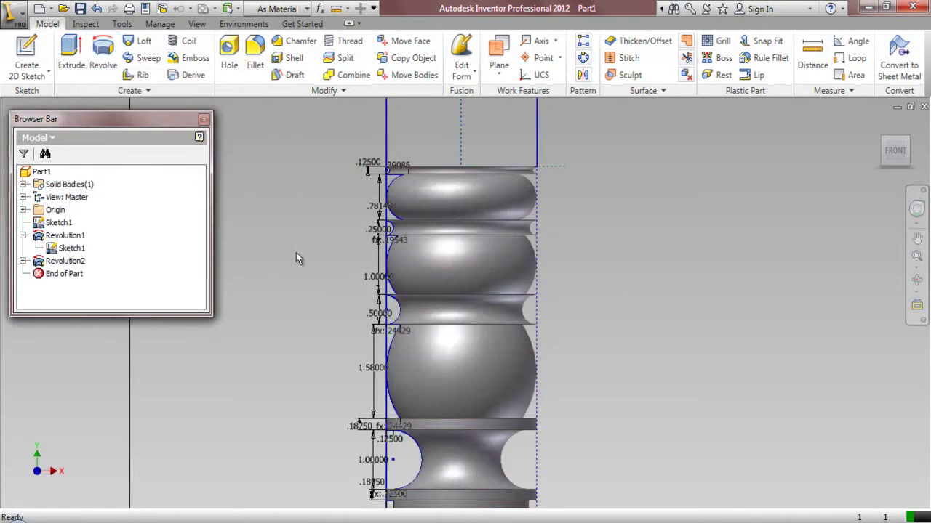
- Extrude the upper rectangle symmetrically by 2.625 in to form the square block, and hide Sketch1
left_click(911, 143)
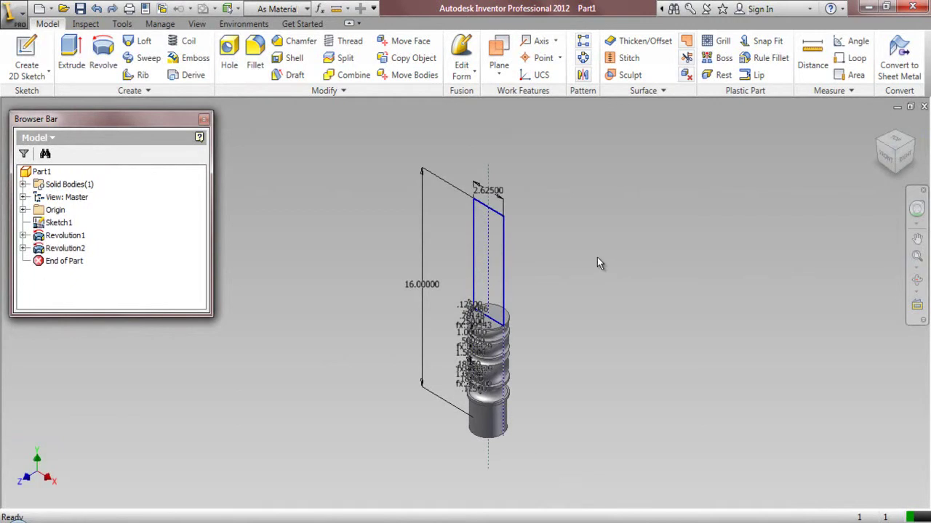
left_click(72, 53)
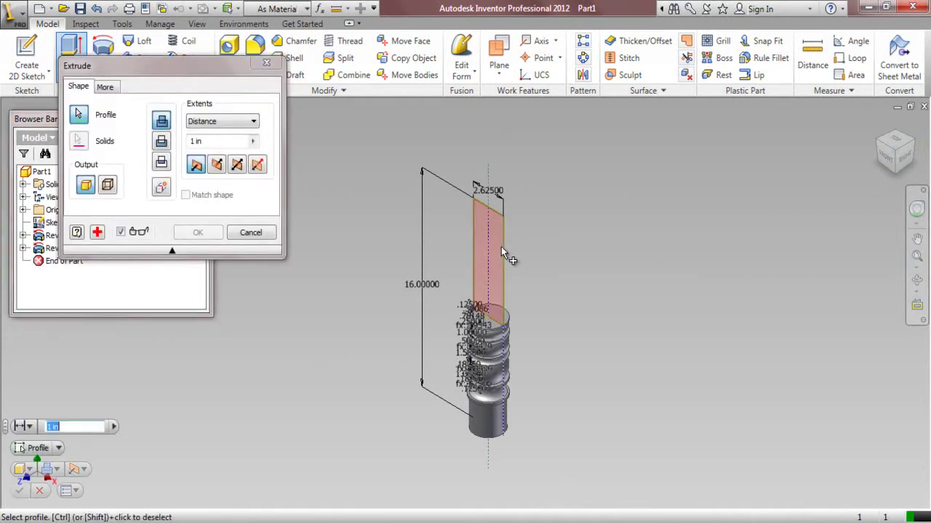
left_click(502, 248)
left_click(236, 165)
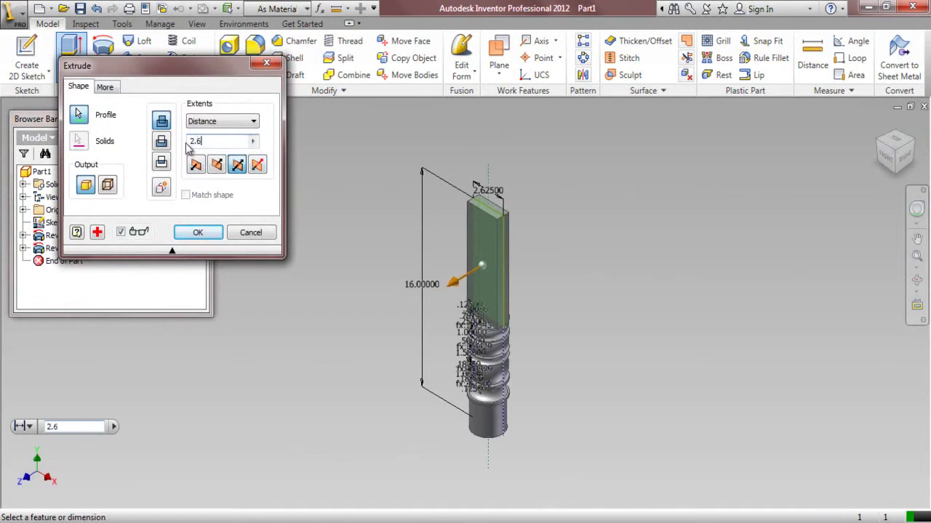
left_click(219, 232)
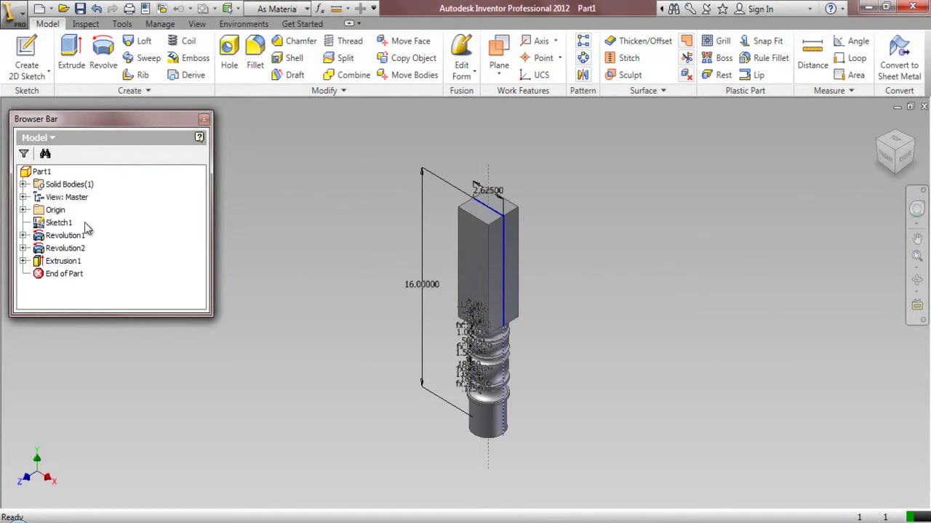
right_click(69, 222)
left_click(102, 351)
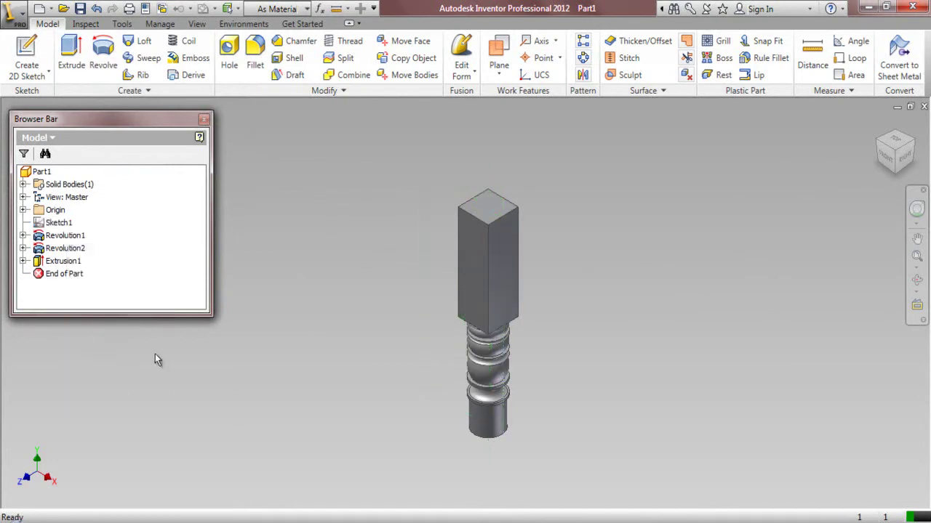
- Change the whole part's color from the material default to a light wood grain
left_click(893, 166)
left_click(894, 174)
left_click(909, 142)
left_click(917, 256)
left_click_drag(730, 243, 746, 290)
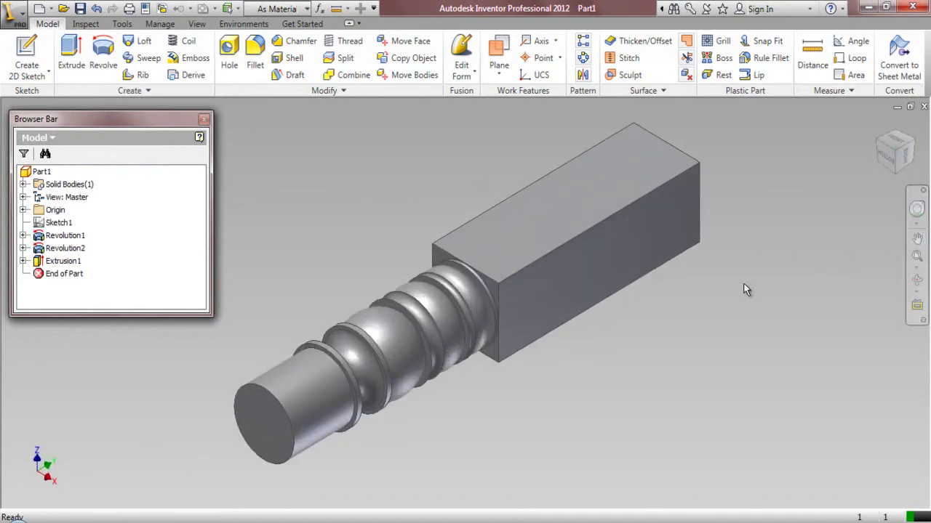
left_click(290, 9)
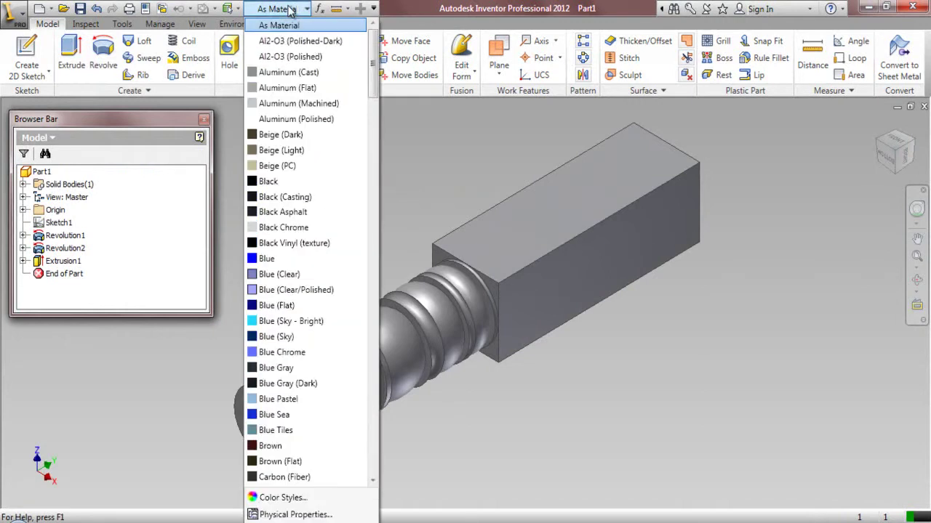
key("End")
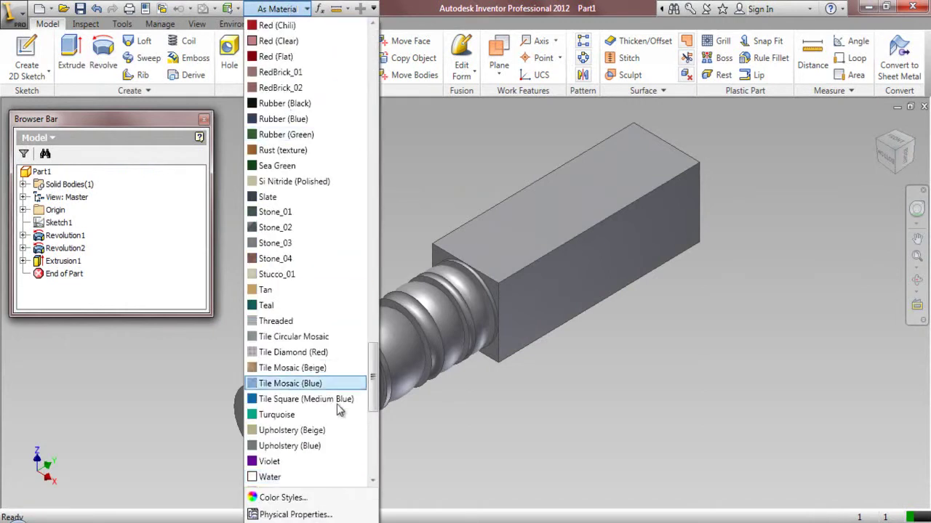
scroll(313, 378, "down", 7)
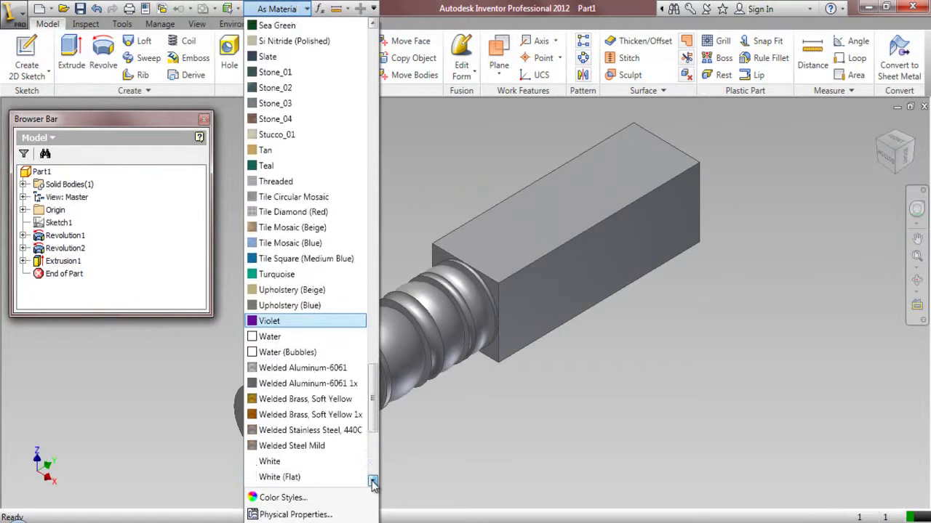
left_click(308, 453)
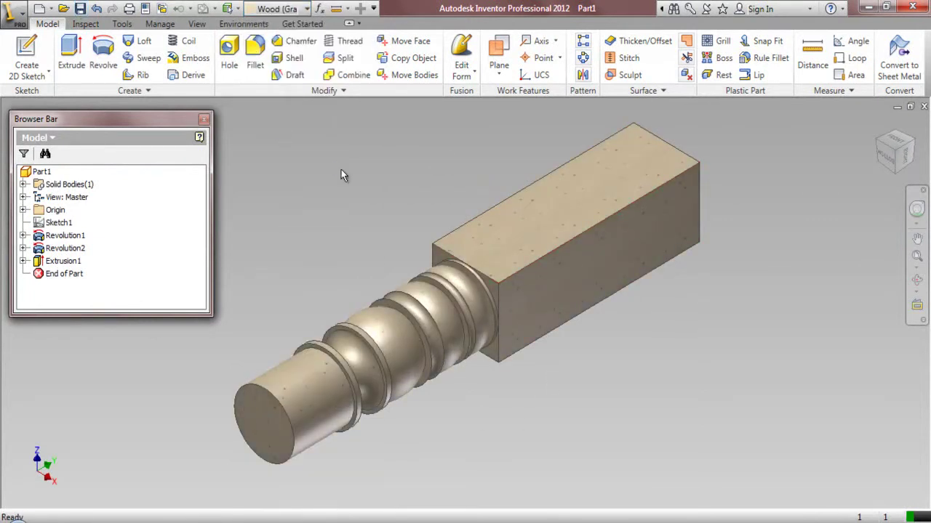
- Start a new sketch on the square block's long side face
left_click(598, 267)
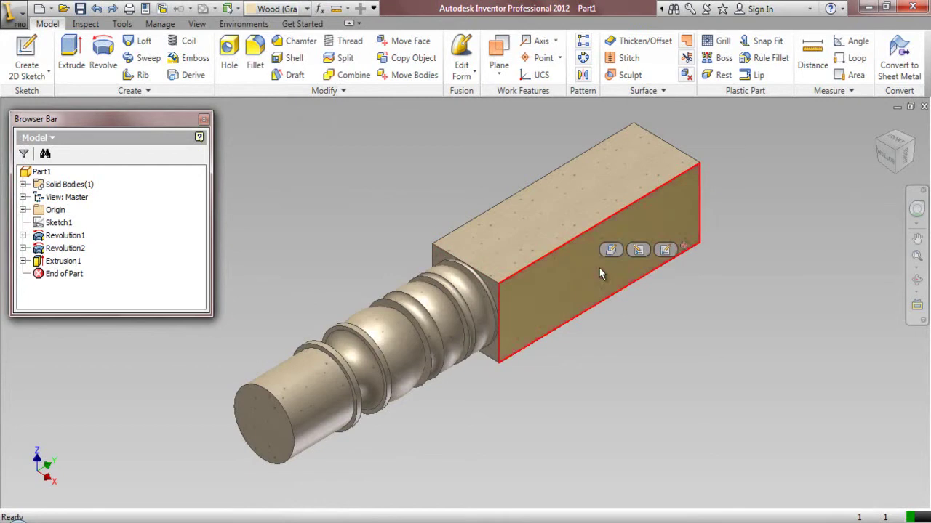
left_click(666, 250)
left_click(905, 158)
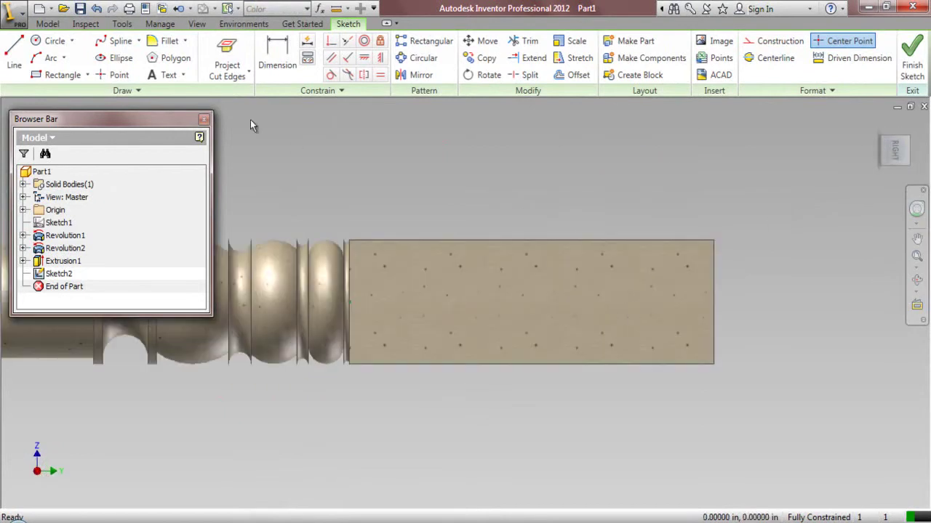
- Project the outline of the block's side face into the sketch and convert the projected edges to construction lines
left_click(248, 73)
left_click(255, 95)
left_click(471, 298)
right_click(541, 187)
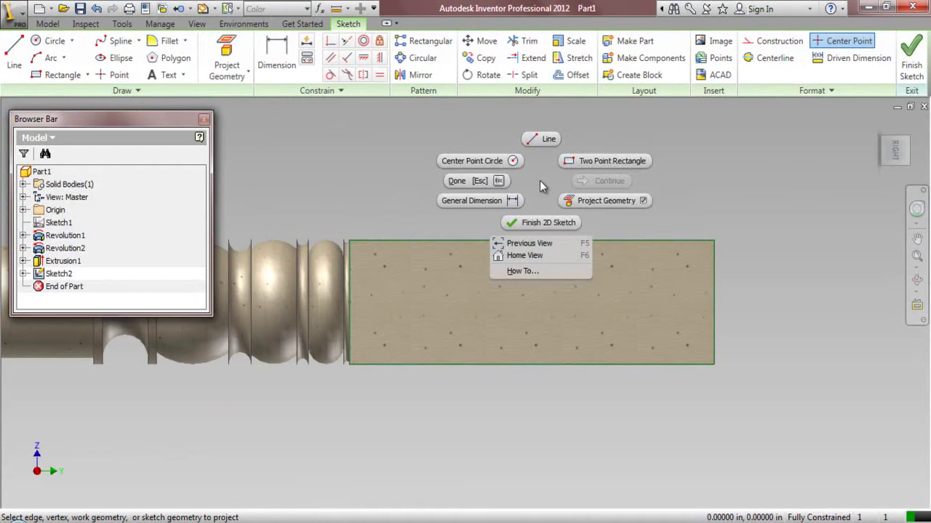
left_click(495, 182)
mouse_move(327, 191)
left_mouse_down()
mouse_move(556, 323)
mouse_move(795, 406)
left_mouse_up()
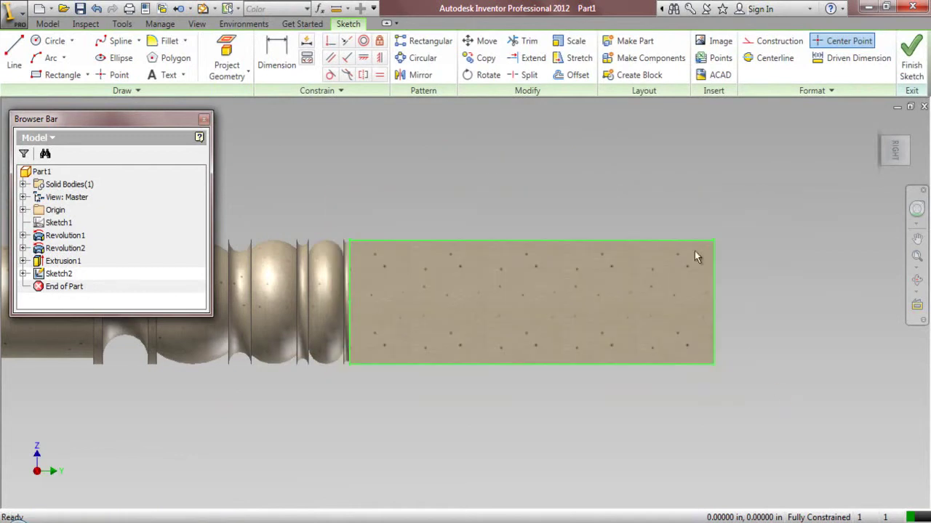
left_click(775, 41)
left_click(764, 193)
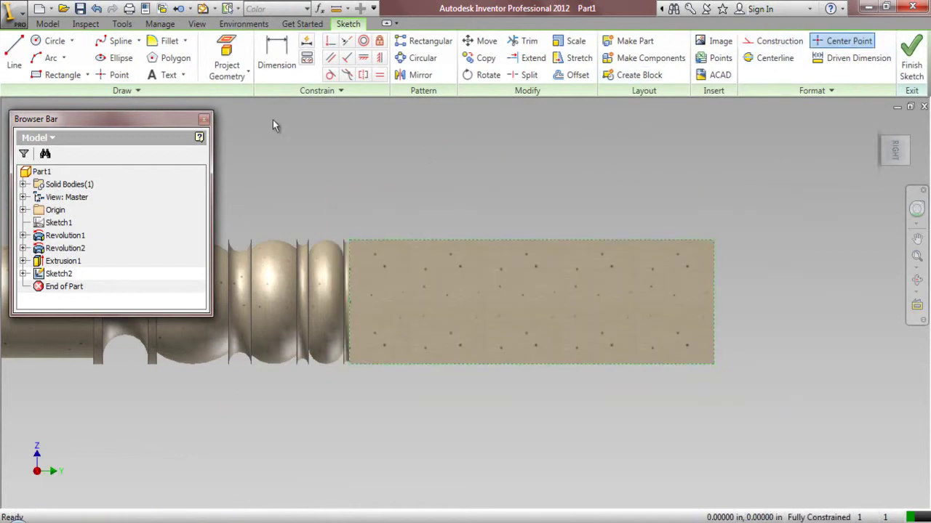
- Sketch a rectangle about 2.11 by 0.96 in inside the projected outline, near the block's free end
left_click(63, 75)
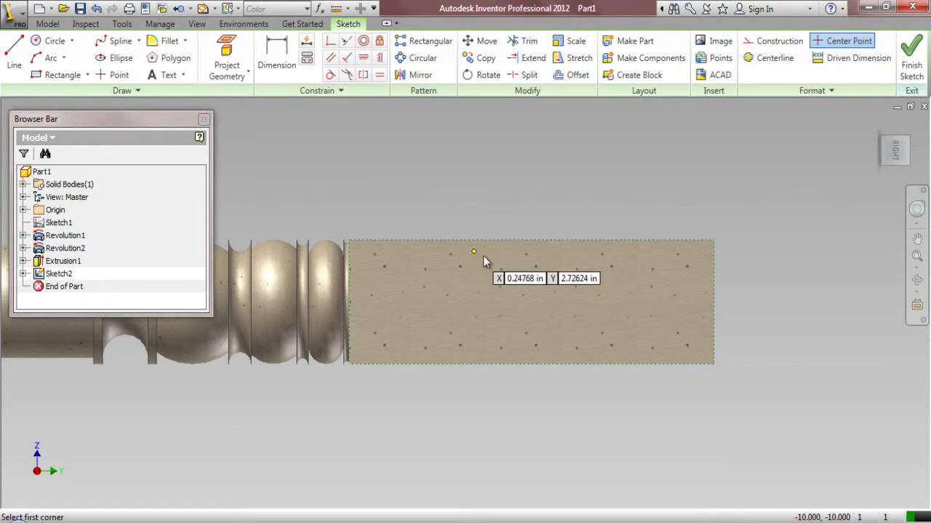
left_click(560, 268)
left_click(656, 313)
- Dimension the rectangle to 2.75 in long and 0.875 in high
key("d")
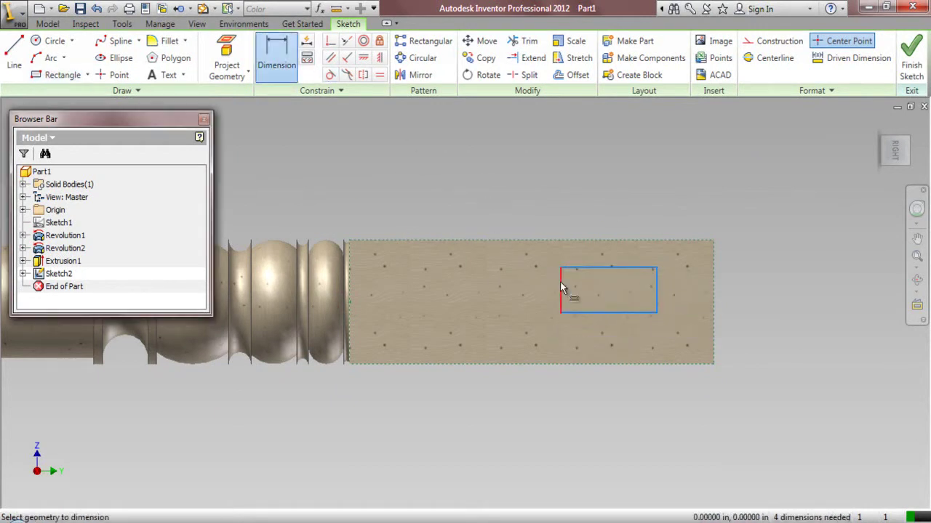
left_click(603, 268)
left_click(598, 211)
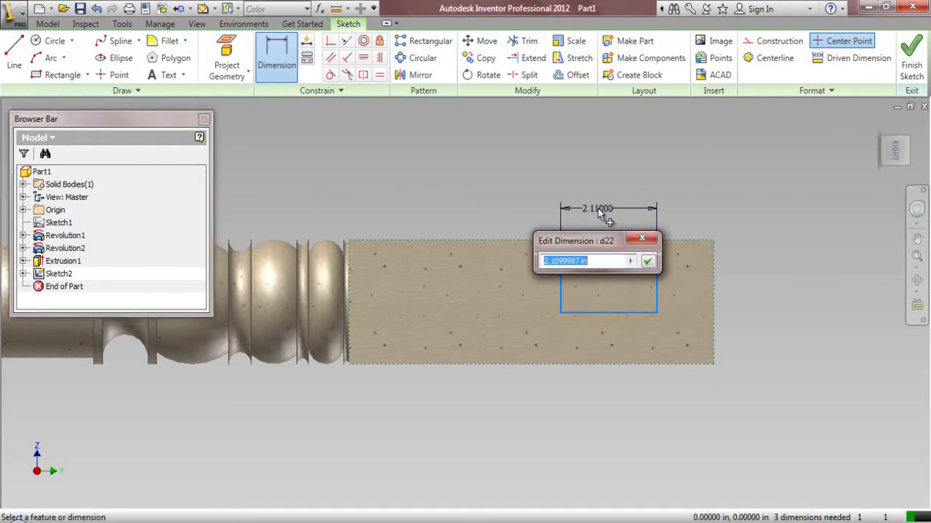
key("Return")
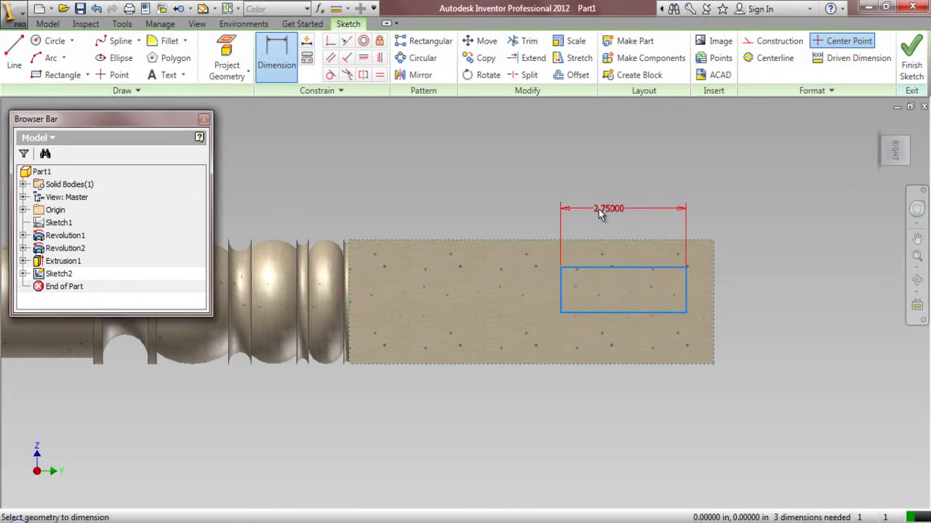
left_click(561, 293)
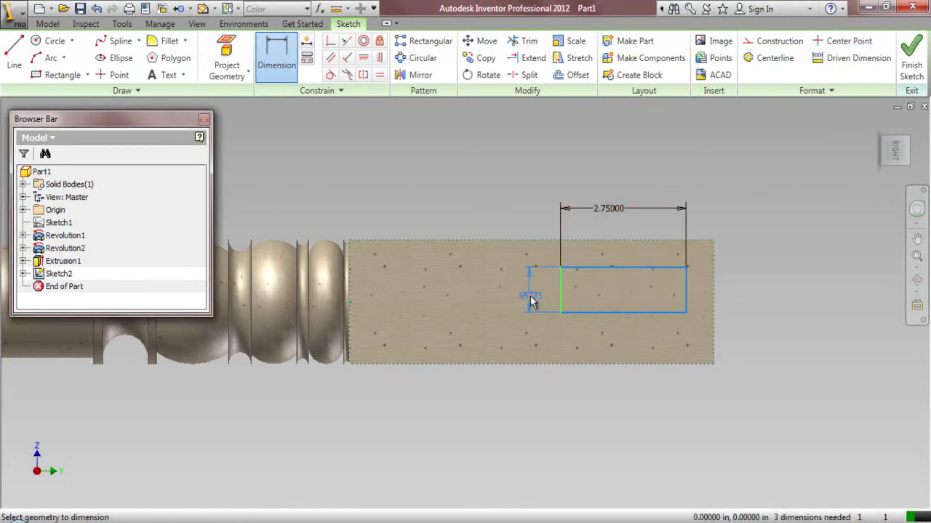
left_click(530, 299)
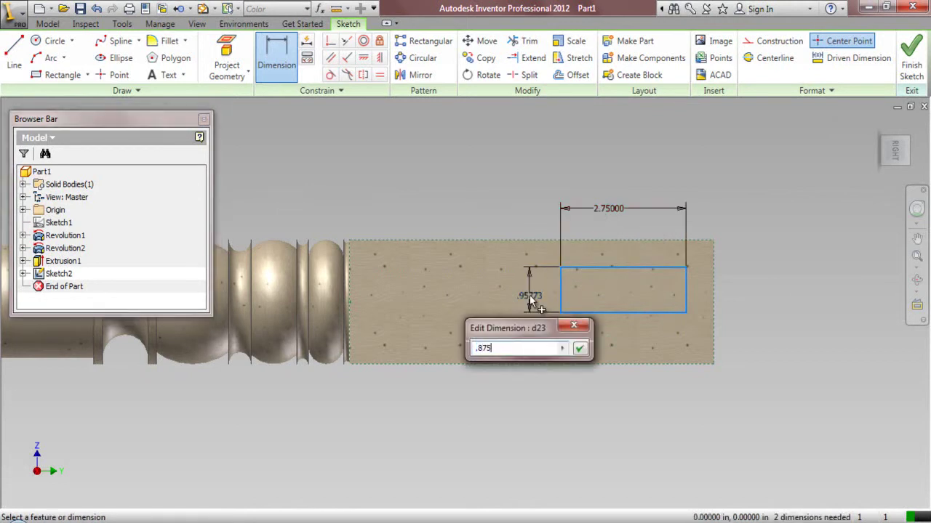
type(".875")
key("Return")
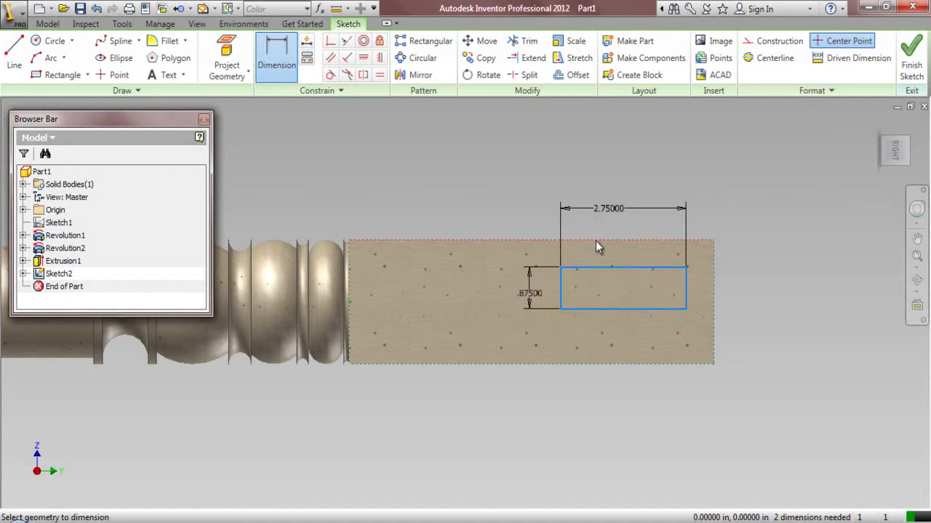
- Position the rectangle 0.375 in from the face's upper long edge and 0.75 in from the block's end edge
left_click(602, 263)
left_click(604, 271)
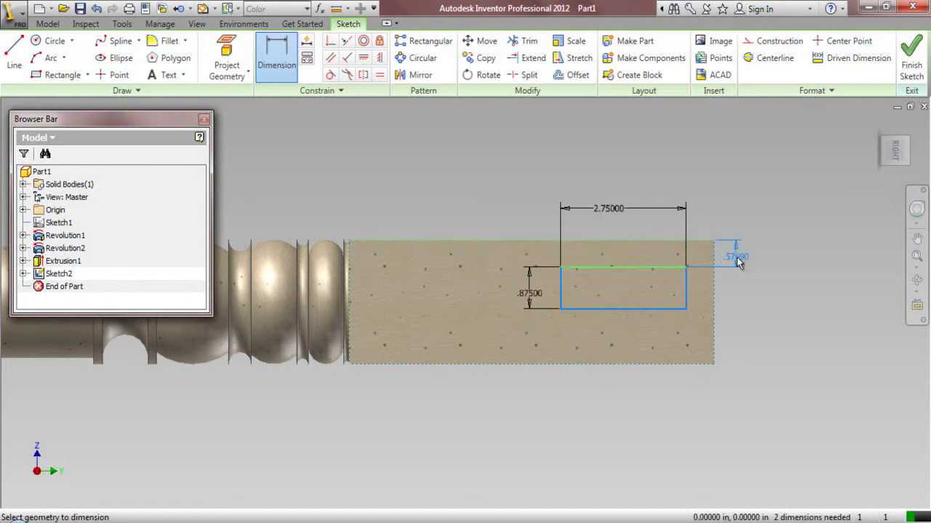
left_click(757, 268)
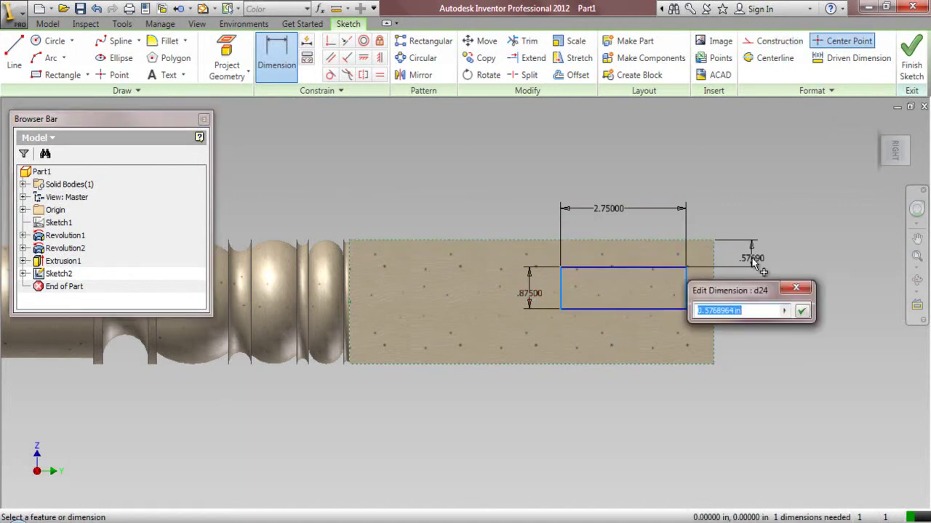
type(".375")
key("Return")
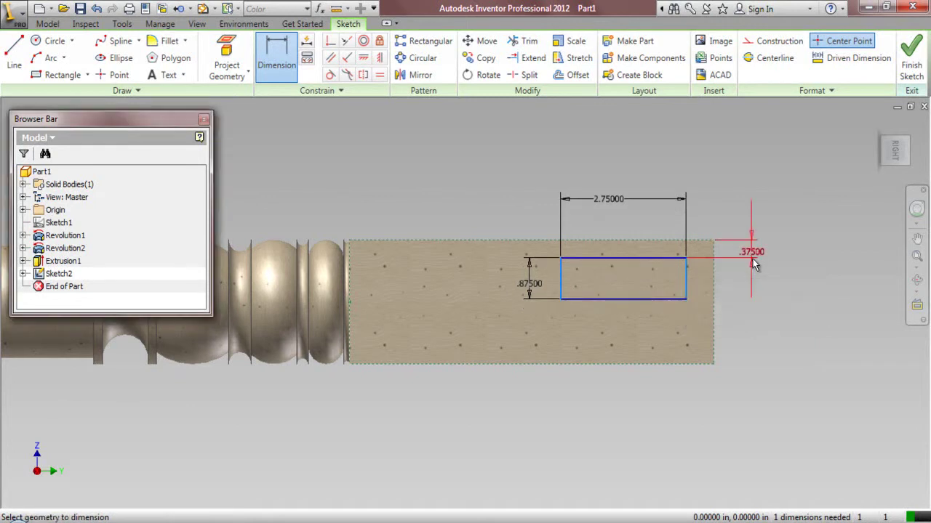
left_click(686, 292)
left_click(713, 295)
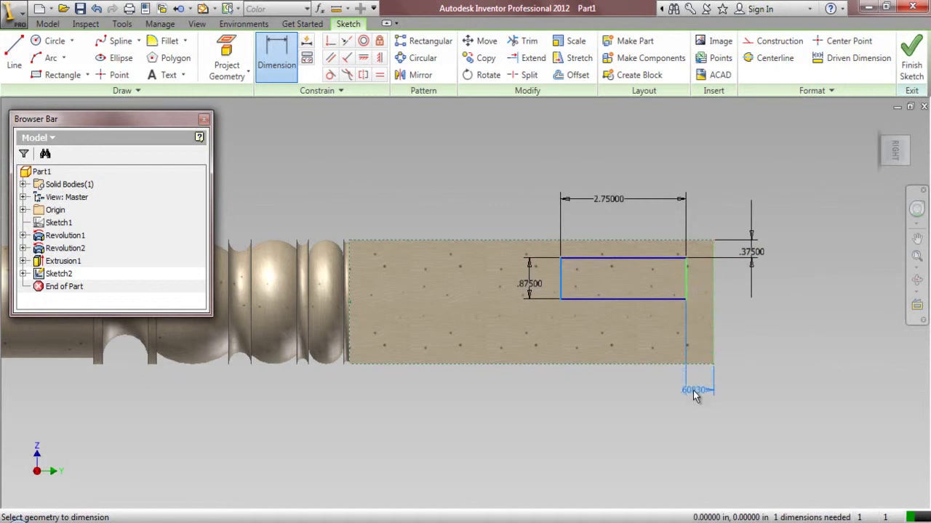
left_click(695, 392)
type(".75")
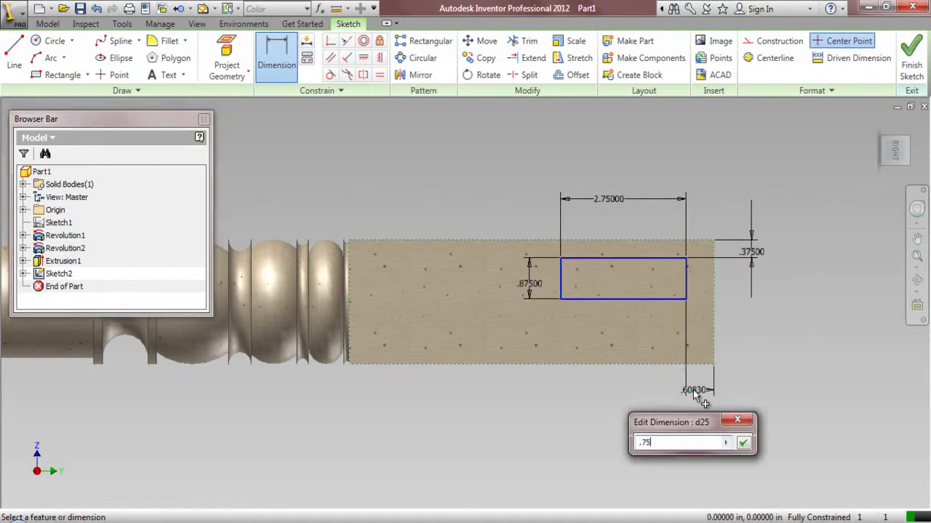
key("Return")
- Finish the sketch and extrude the rectangle 2.25 in into the block as a cut
left_click(912, 73)
left_click(909, 151)
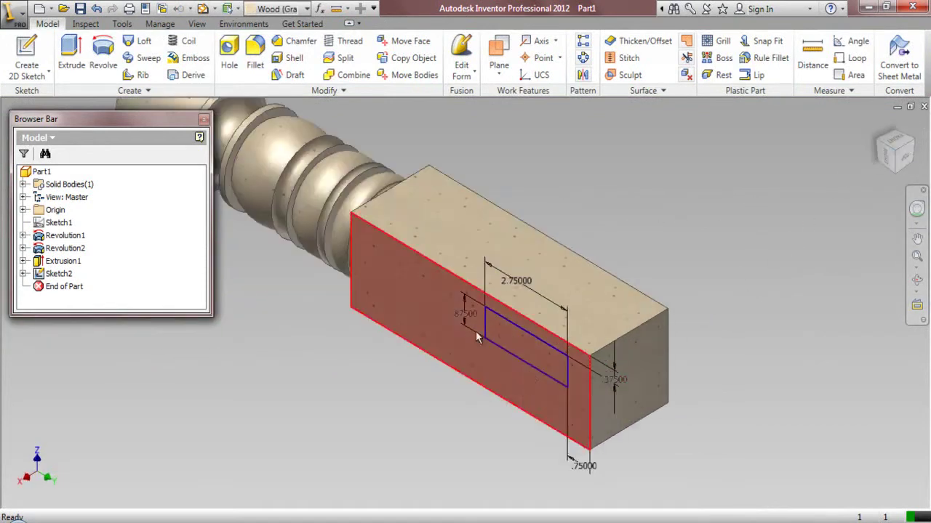
left_click(71, 57)
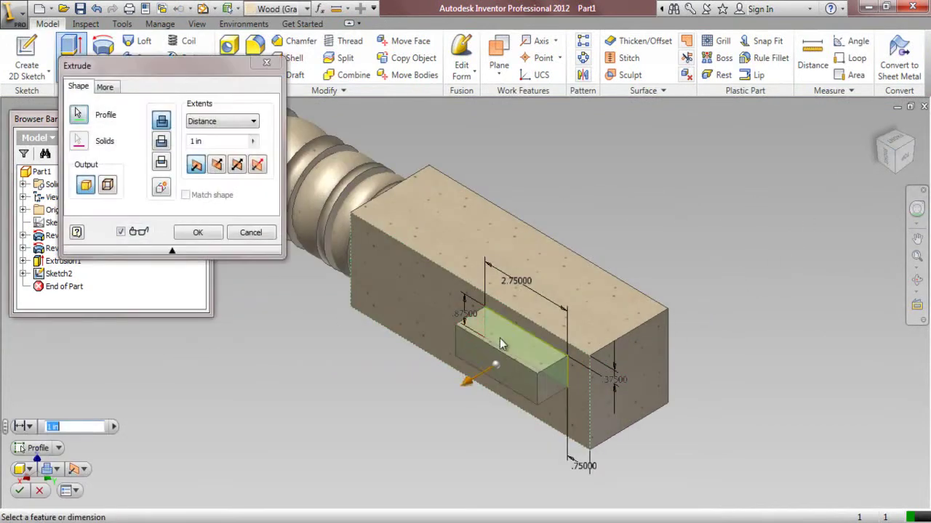
left_click(162, 141)
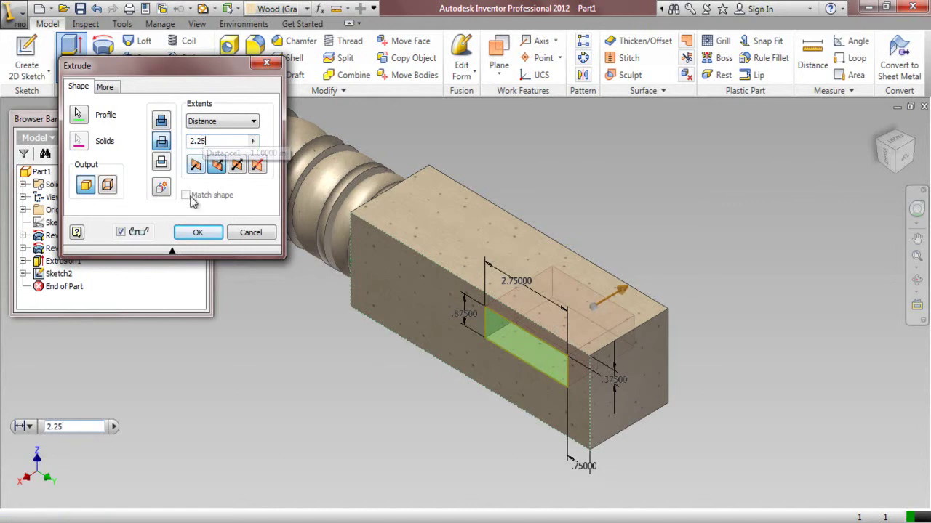
left_click(197, 232)
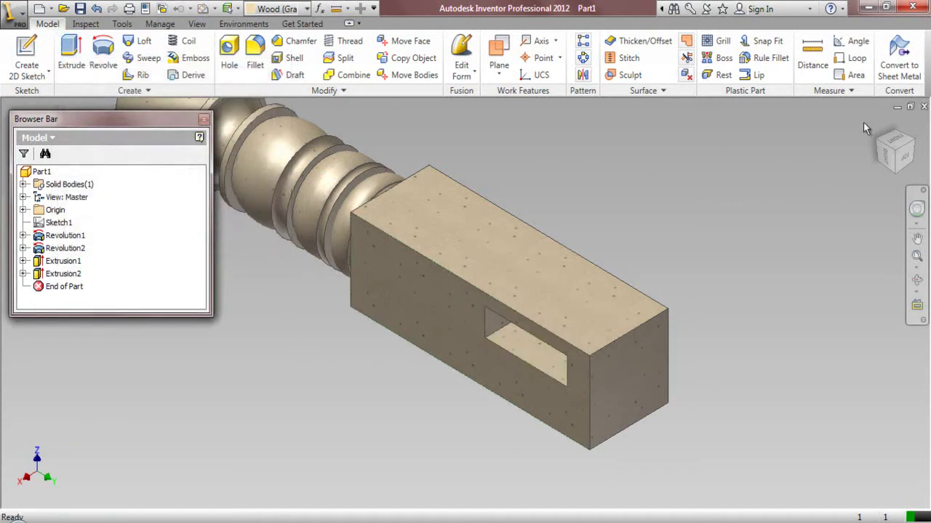
- Start a new sketch on the block's long side face adjacent to the one with the pocket, in the back view
left_click(880, 151)
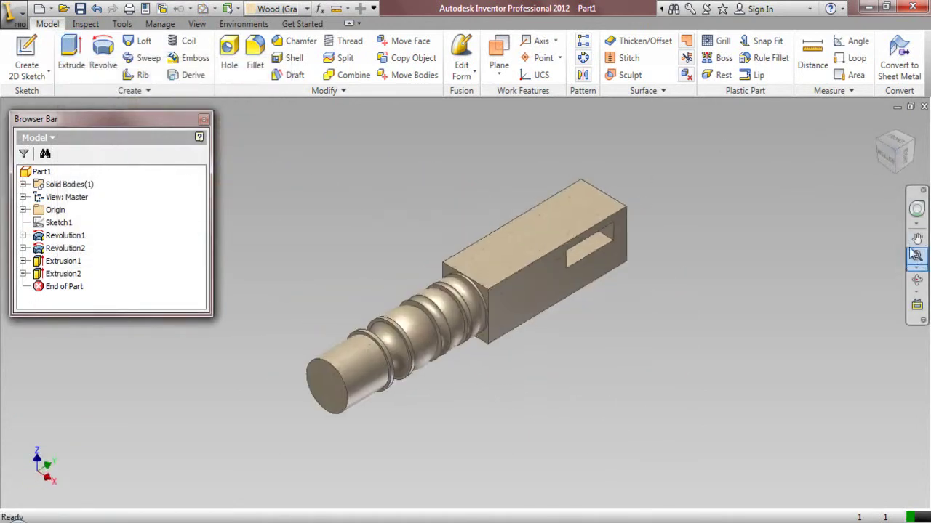
left_click(917, 256)
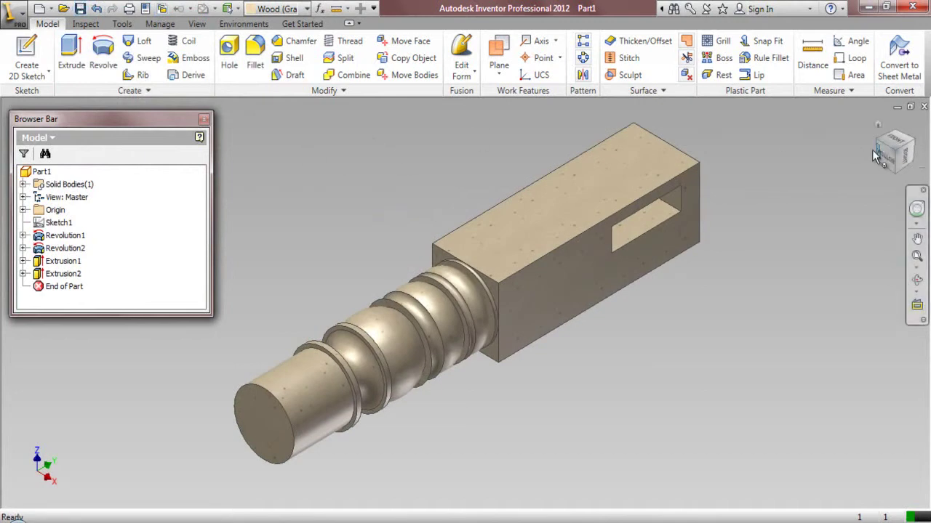
left_click(906, 164)
left_click(895, 173)
scroll(599, 298, "up", 3)
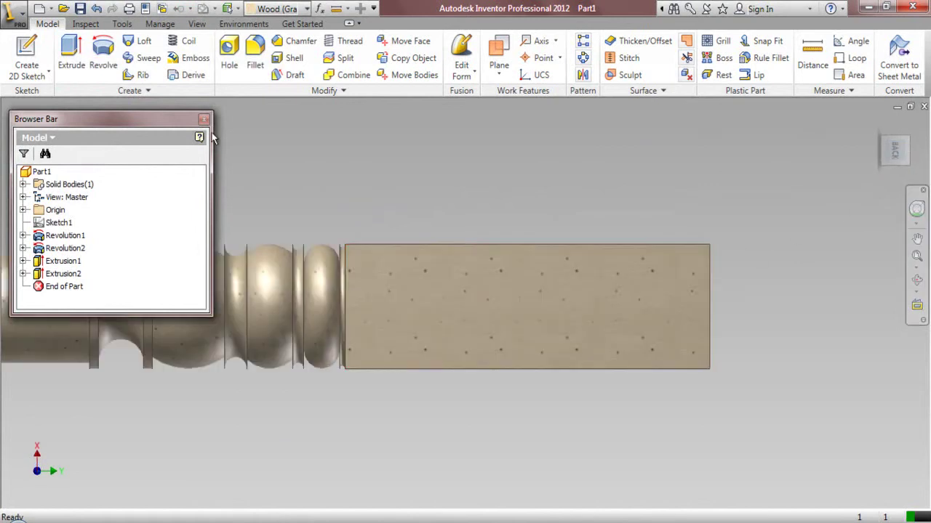
left_click(26, 58)
left_click(436, 308)
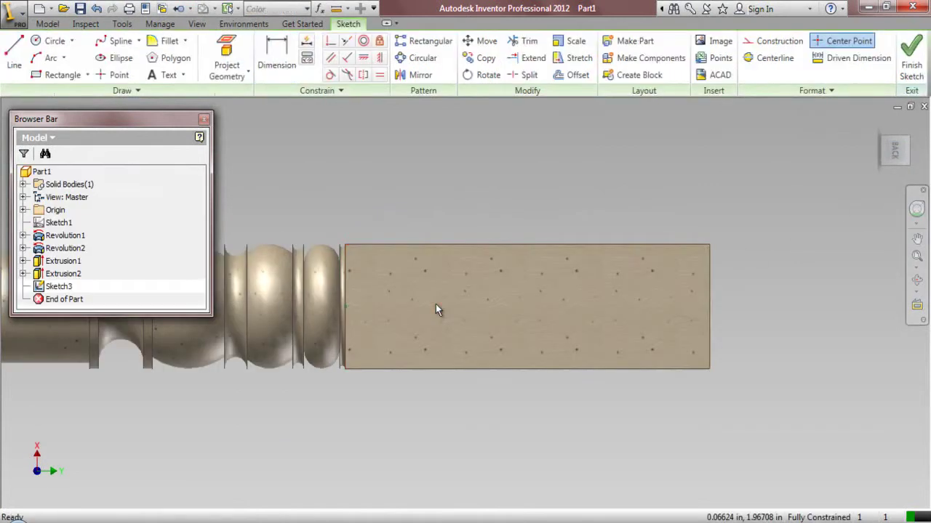
- Project the second side face's outline into the new sketch and turn its edges into construction lines
left_click(227, 58)
left_click(411, 285)
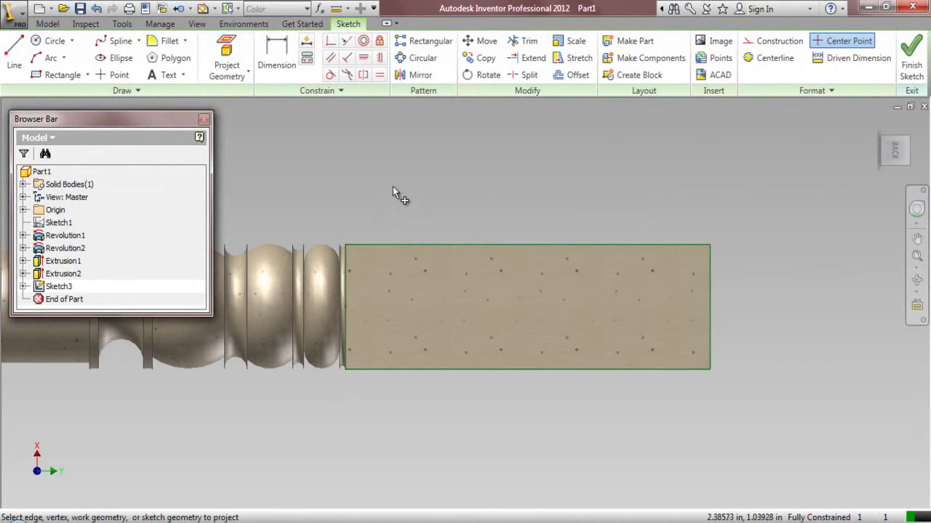
right_click(391, 189)
left_click(354, 186)
left_click_drag(332, 194, 713, 441)
left_click(762, 41)
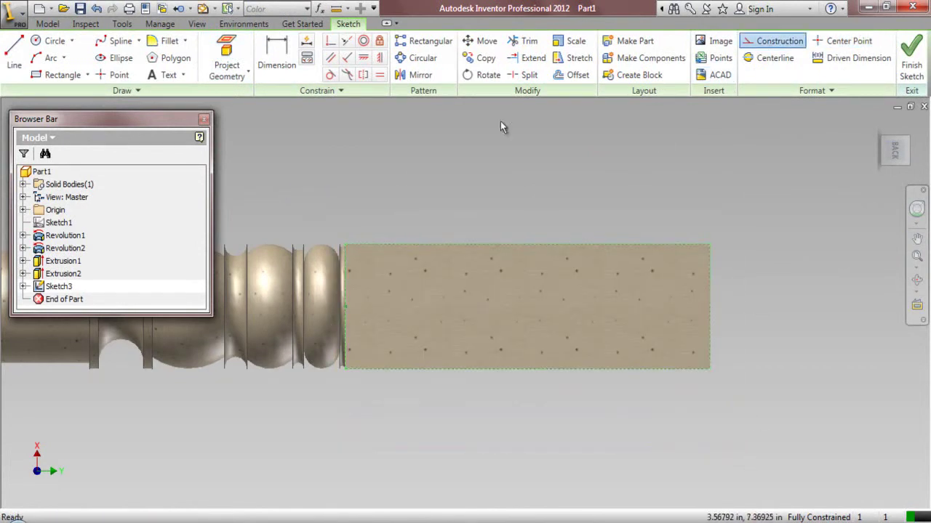
- Sketch a rectangle about 2.56 by 0.67 in in the lower part of the face, near the block's free end
left_click(61, 75)
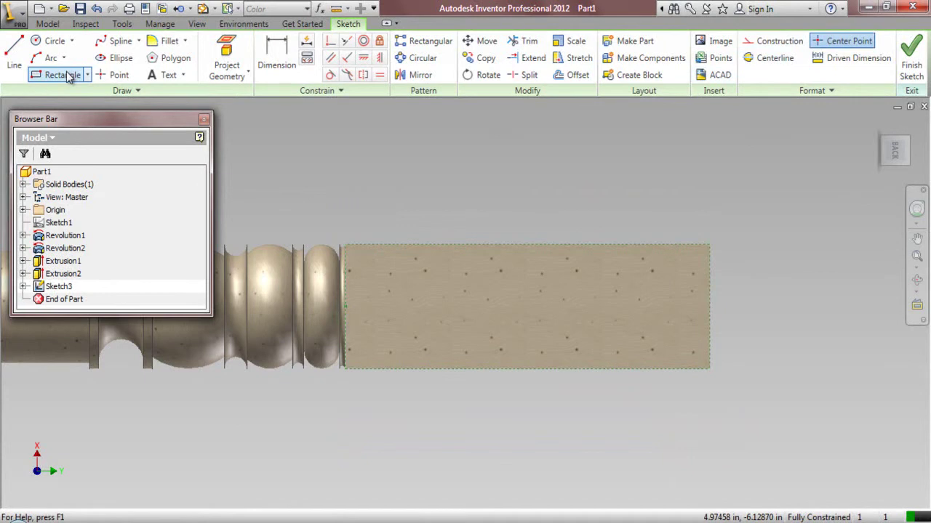
left_click(545, 318)
left_click(661, 349)
- Set the second rectangle's length to 2.75 in and its height to 0.875 in
right_click(540, 196)
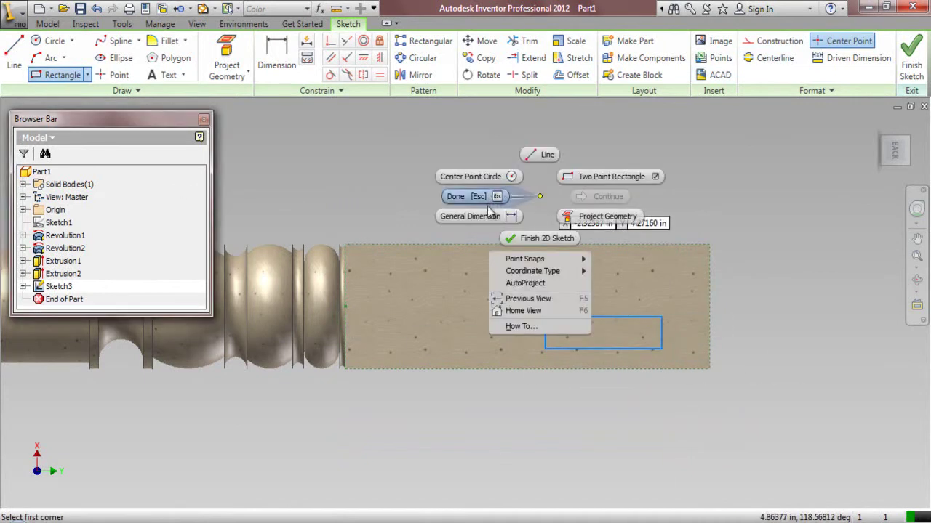
left_click(490, 217)
left_click(599, 315)
left_click(603, 288)
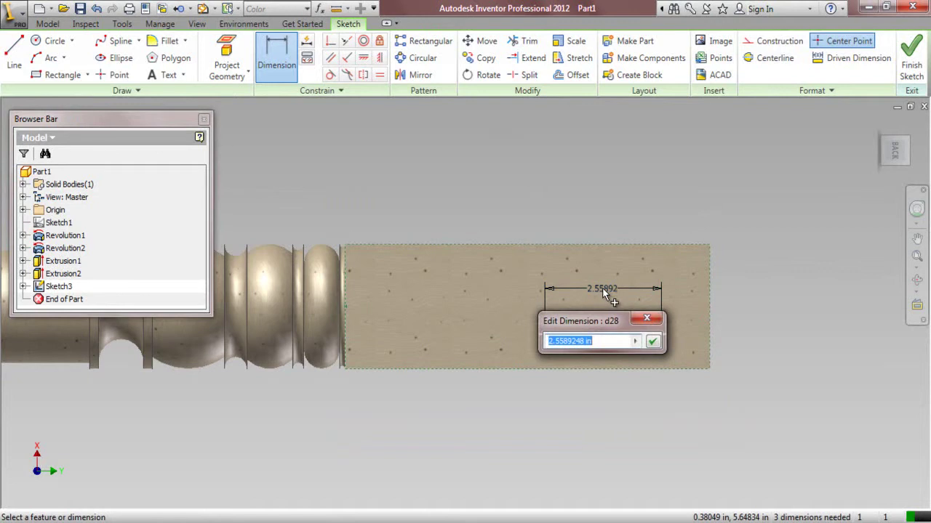
type("2.75")
key("Return")
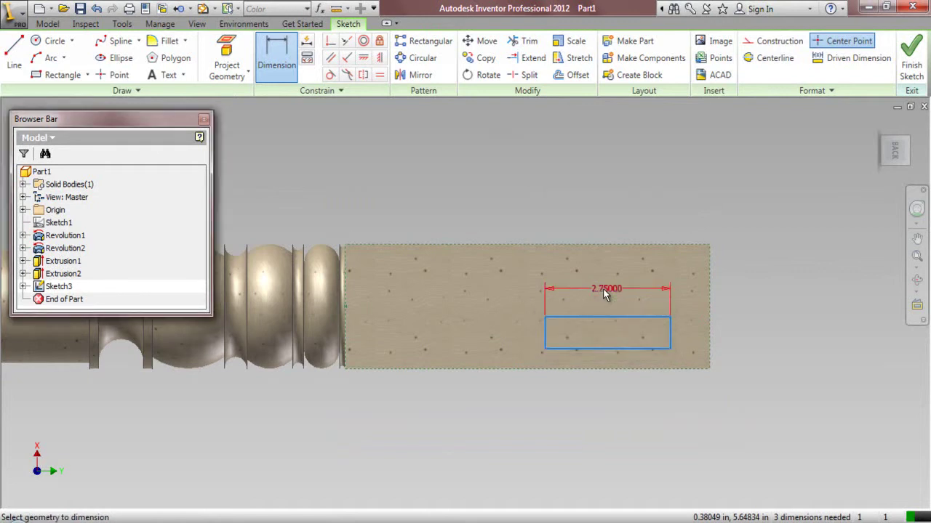
left_click(546, 336)
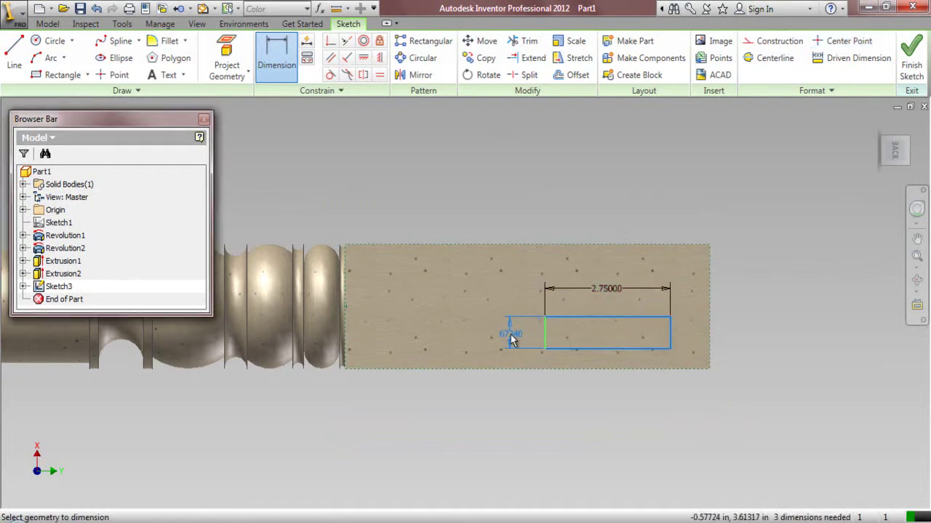
left_click(510, 333)
type(".875")
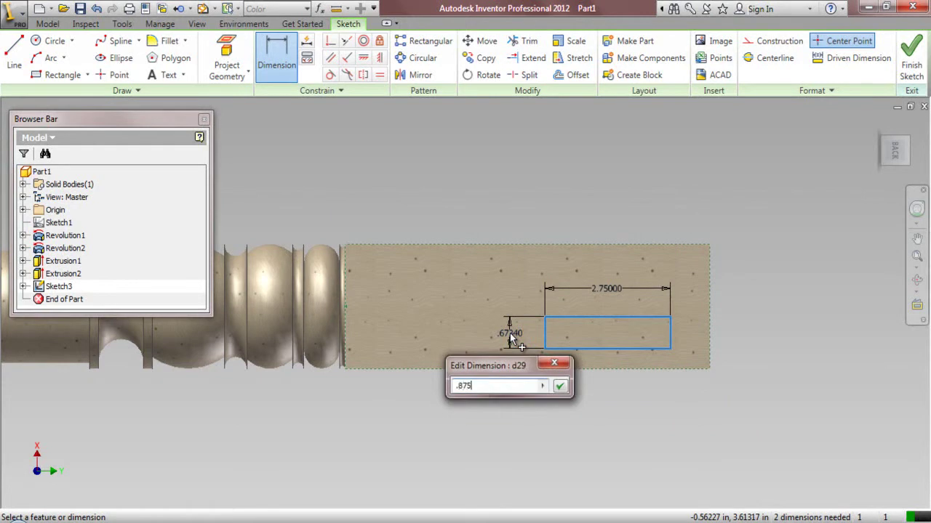
key("Return")
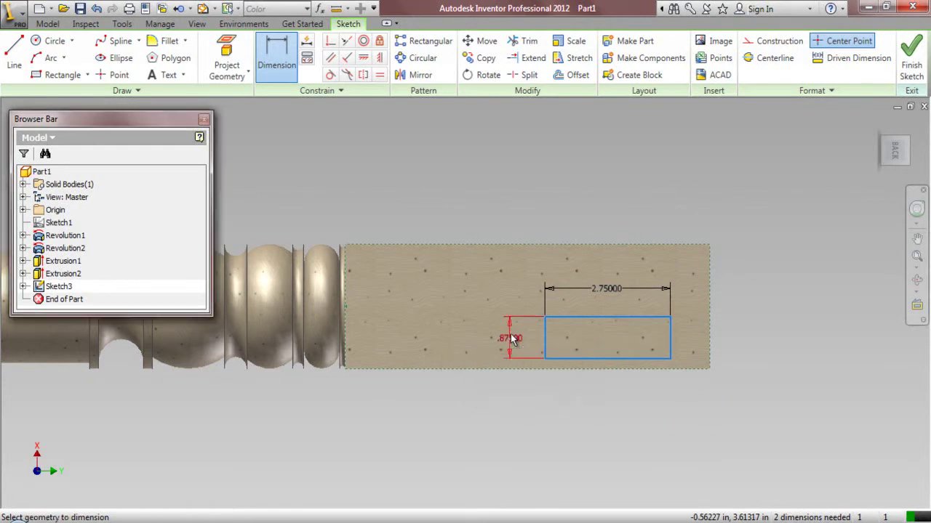
- Dimension the distance from the rectangle's short side to the block's end edge as 0.75 in
left_click(670, 338)
left_click(709, 334)
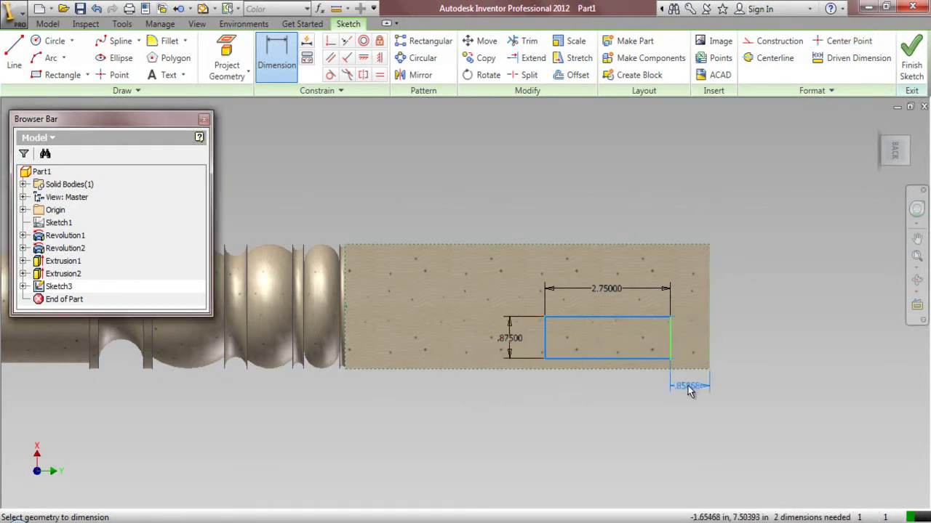
left_click(688, 390)
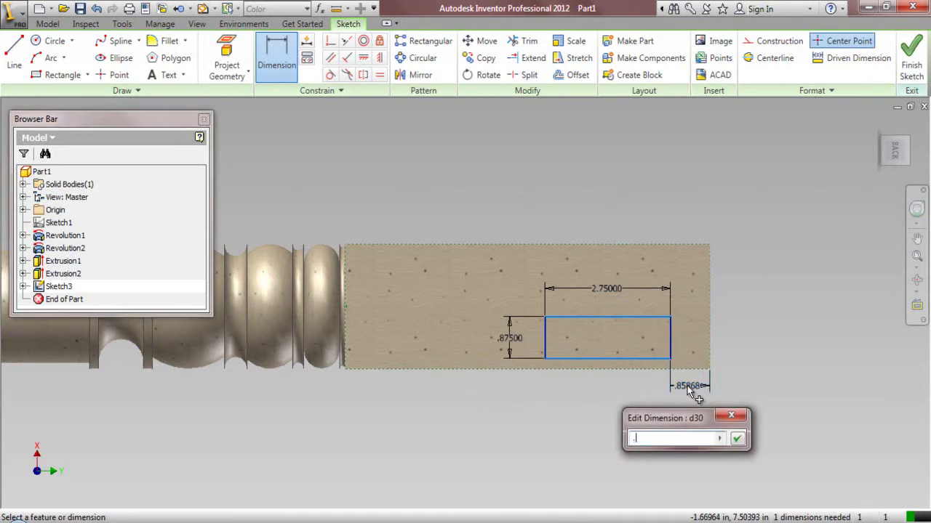
key("Return")
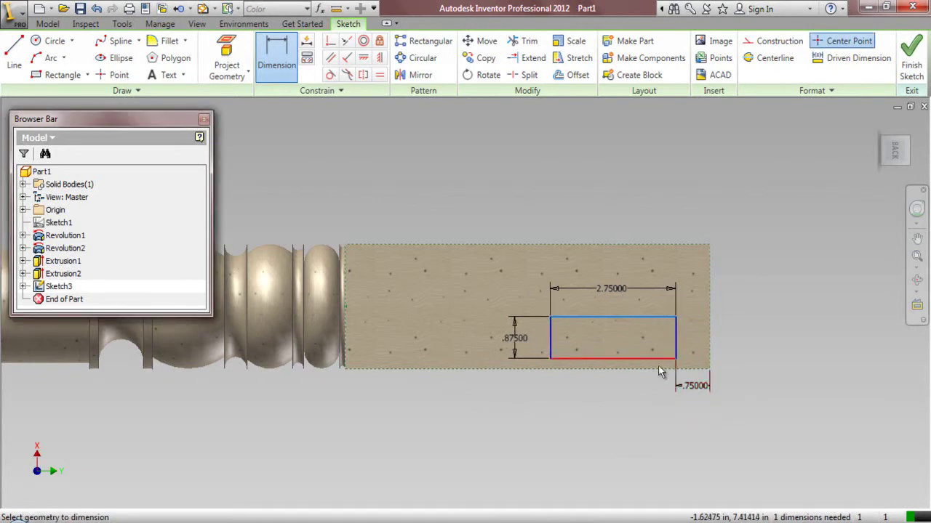
- Dimension the distance from the rectangle's lower long side to the block's adjacent long edge as 0.375 in
left_click(643, 358)
left_click(647, 368)
left_click(746, 363)
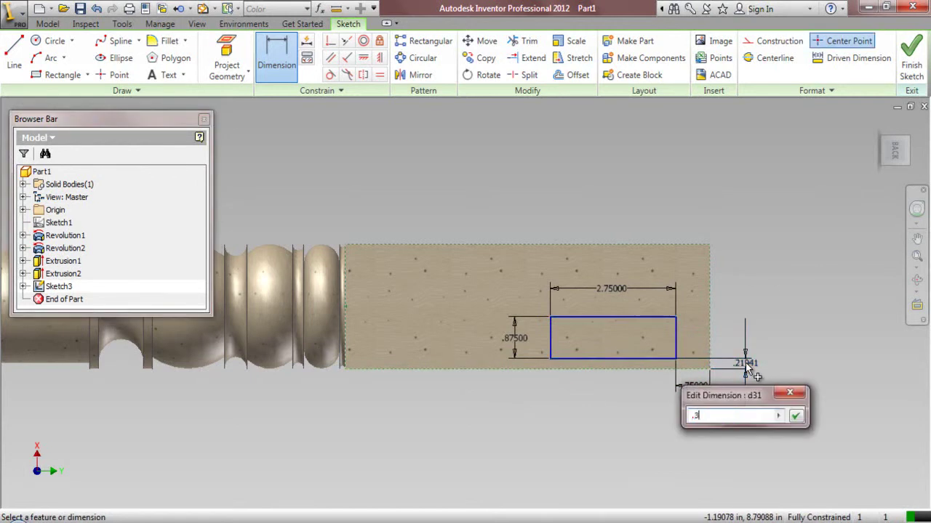
key("Return")
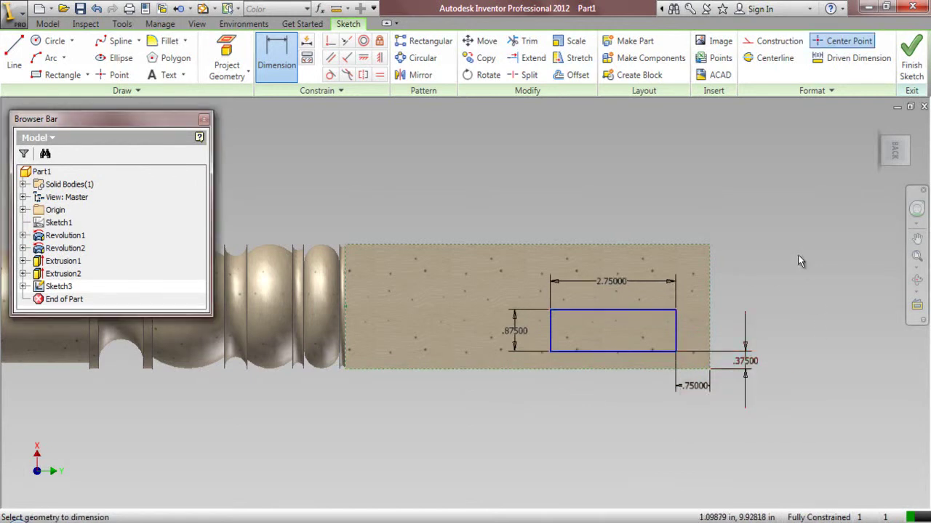
right_click(799, 259)
left_click(735, 255)
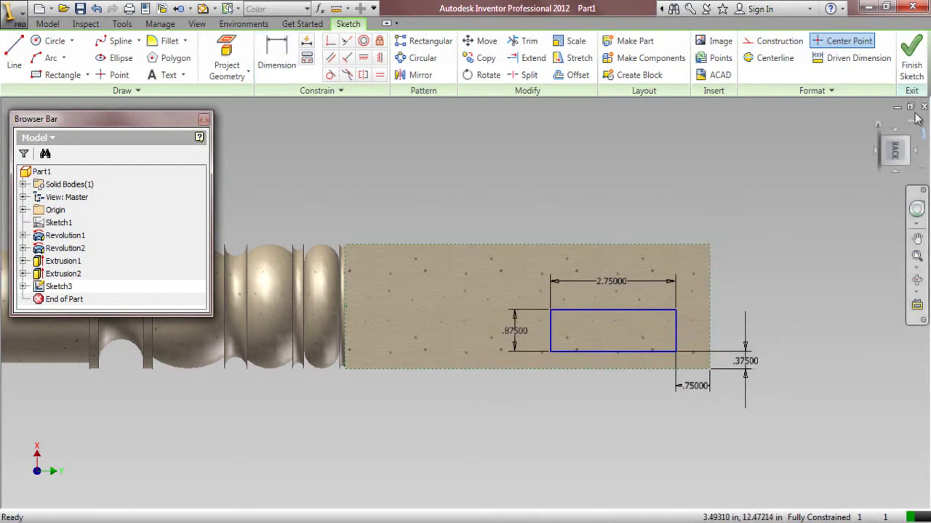
- Finish the sketch and cut the rectangle into the block as a second pocket with Extrude
left_click(911, 66)
left_click(905, 150)
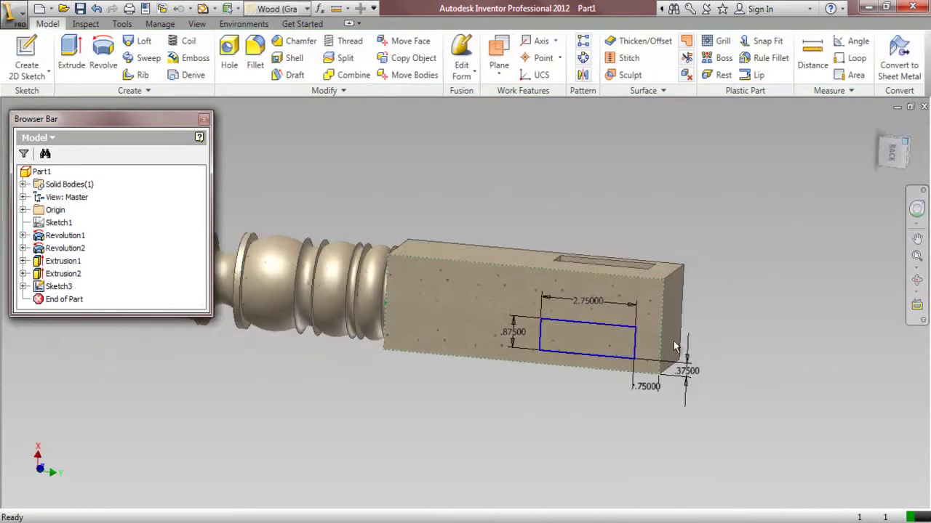
left_click(71, 55)
left_click(216, 164)
left_click(211, 239)
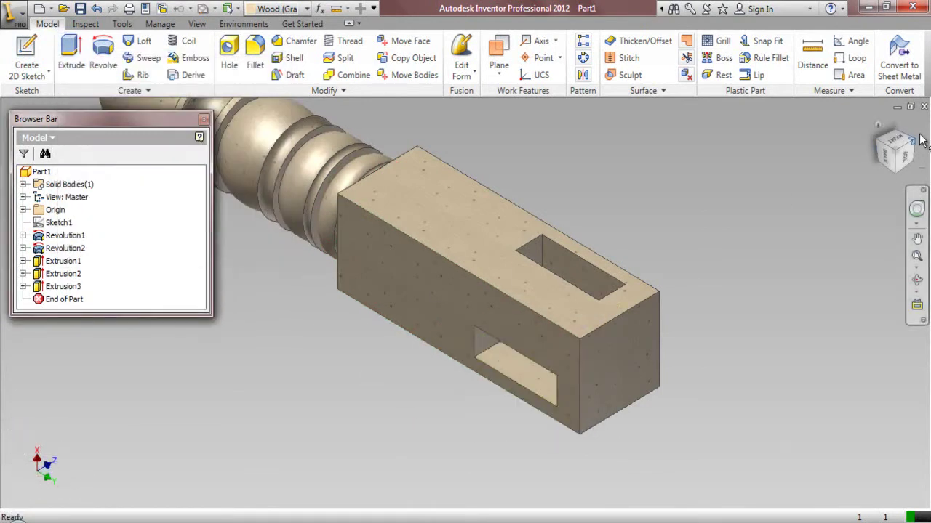
- View the leg with its pocketed faces from other sides, then close it and create a new part
left_click(896, 145)
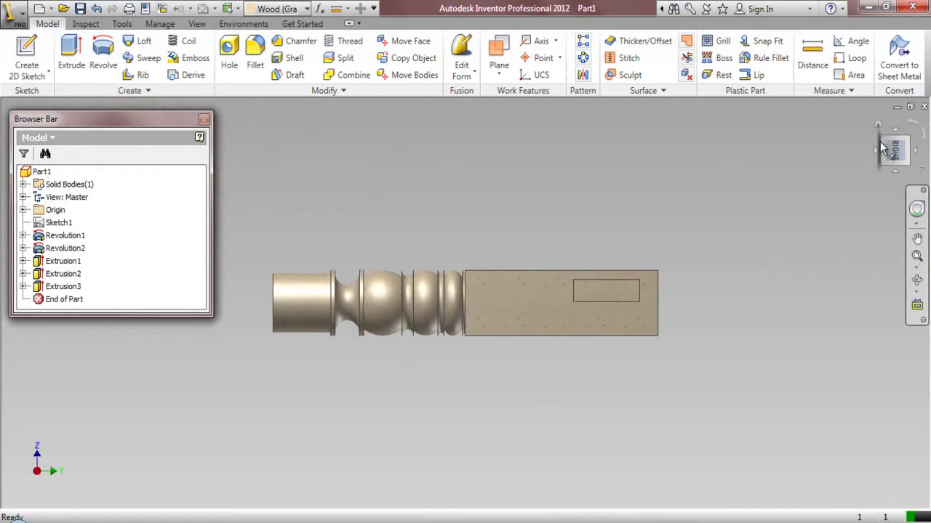
left_click(885, 144)
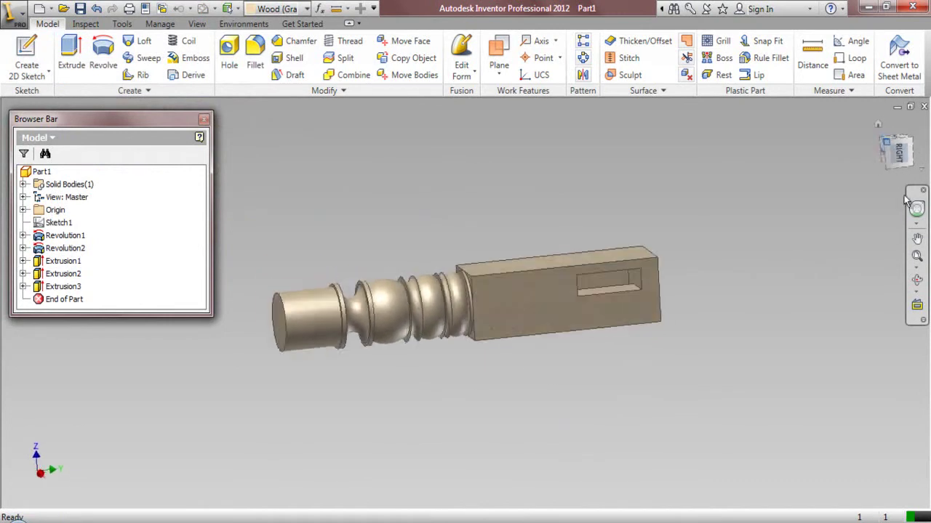
scroll(762, 219, "up", 3)
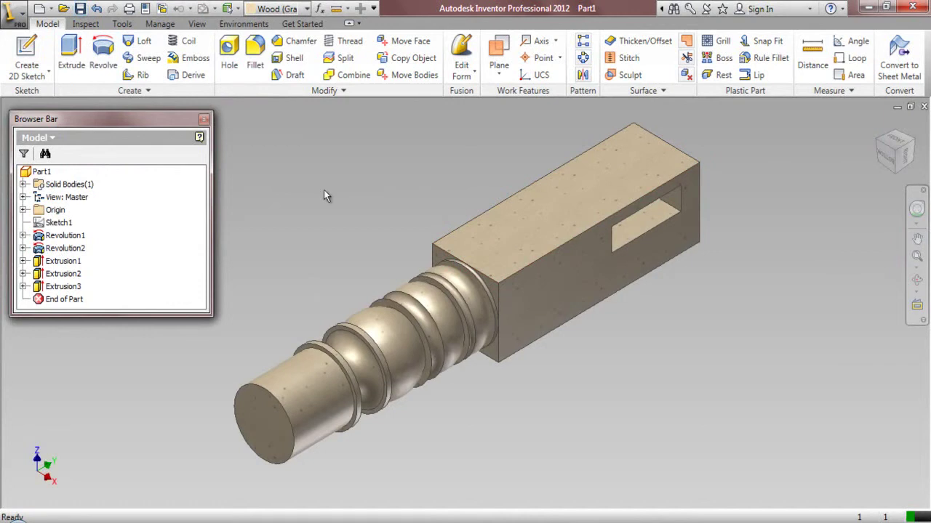
left_click(923, 107)
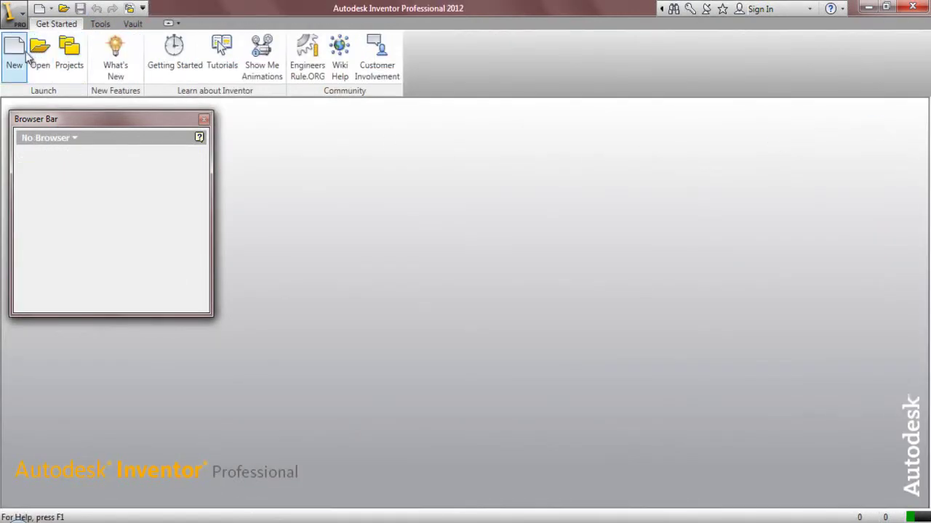
key("ctrl+n")
double_click(438, 170)
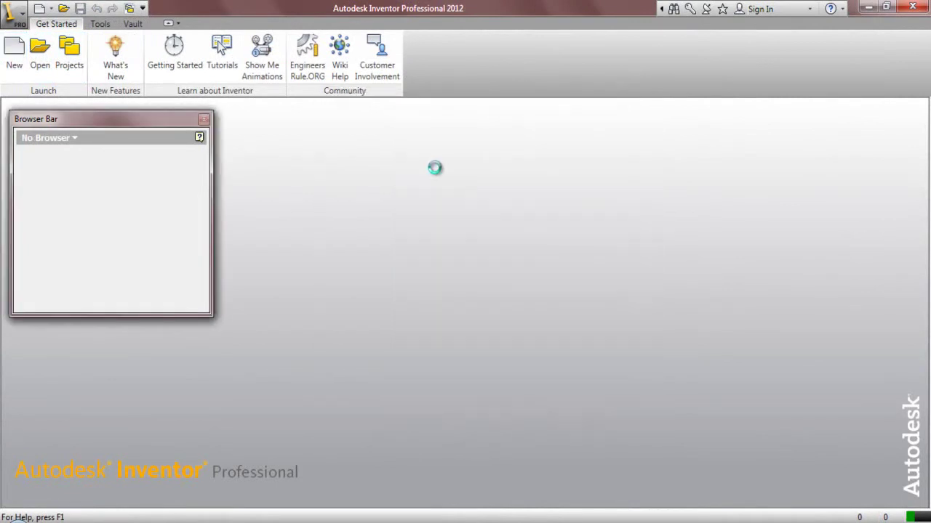
- Sketch a rectangle about 0.76 in wide around the origin of the new part
left_click(62, 75)
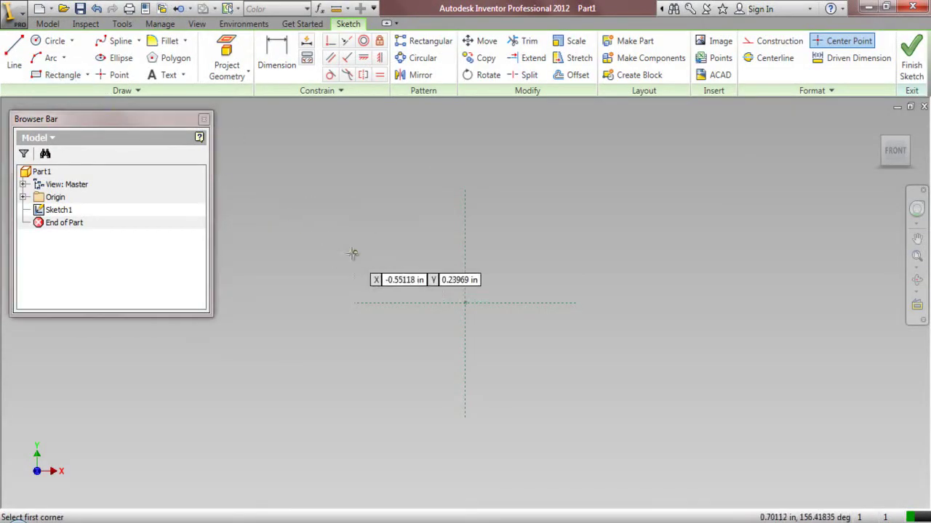
left_click(377, 243)
left_click(531, 378)
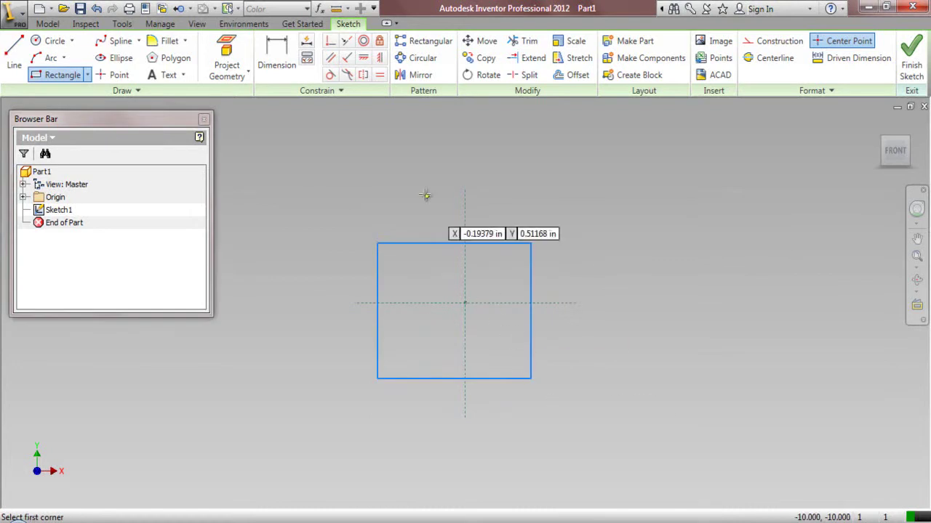
- Center the rectangle on the origin with coincident constraints from its upper and left edge midpoints to the vertical and horizontal axes
left_click(330, 41)
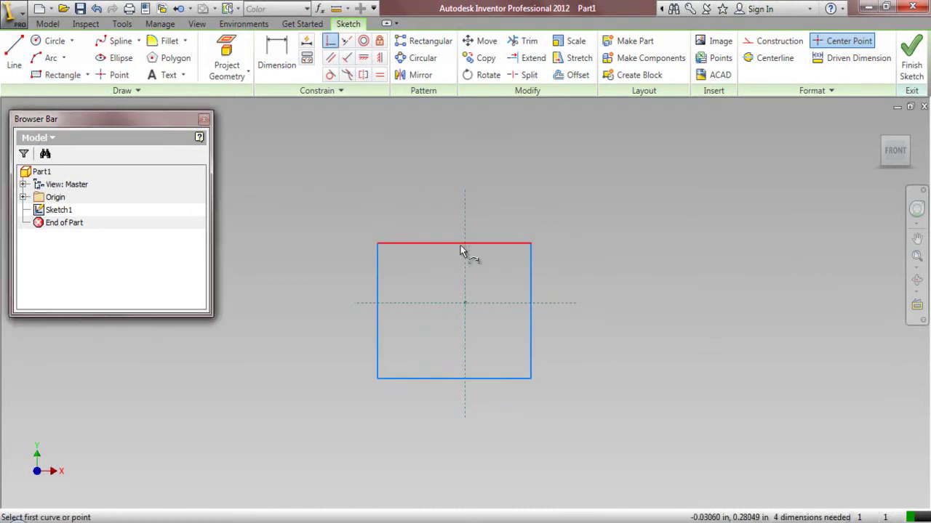
left_click(458, 245)
left_click(466, 263)
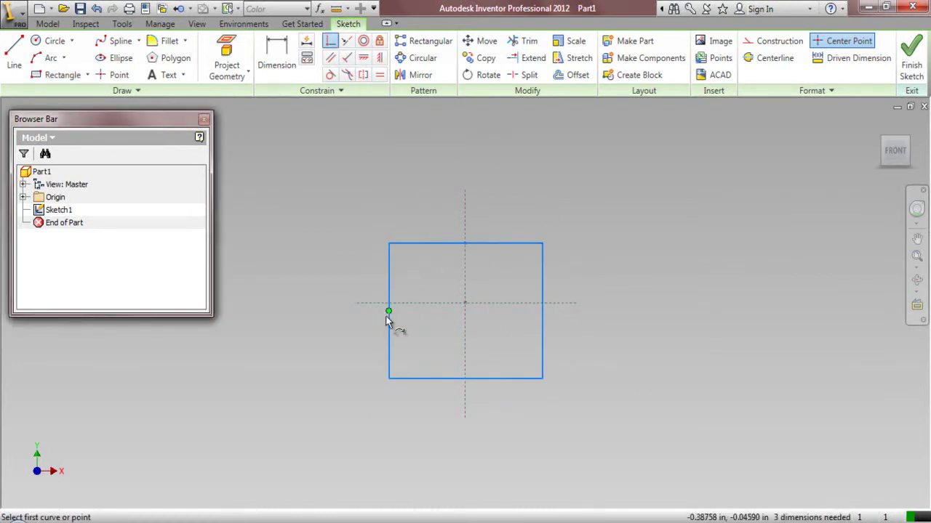
left_click(388, 312)
left_click(379, 304)
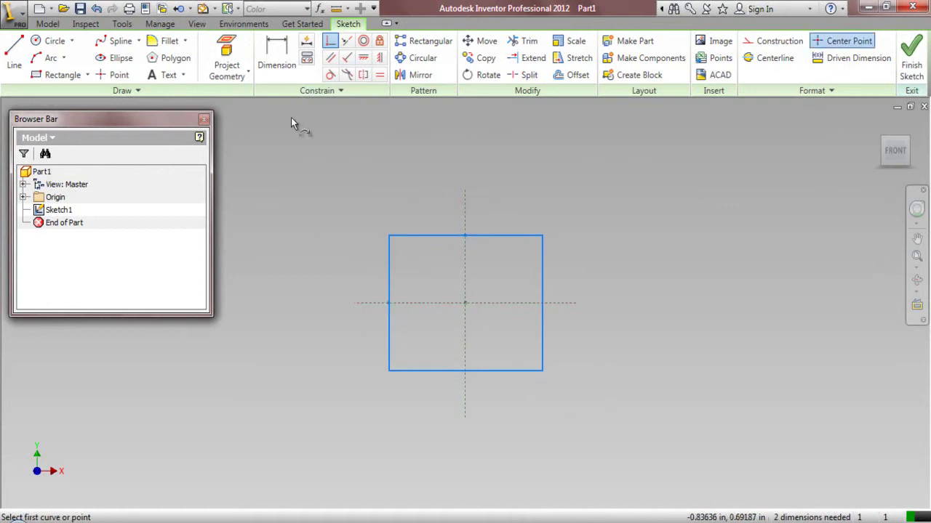
- Set the rectangle's width to 1.25 in and its height to 3.5 in
left_click(278, 66)
left_click(435, 372)
left_click(440, 405)
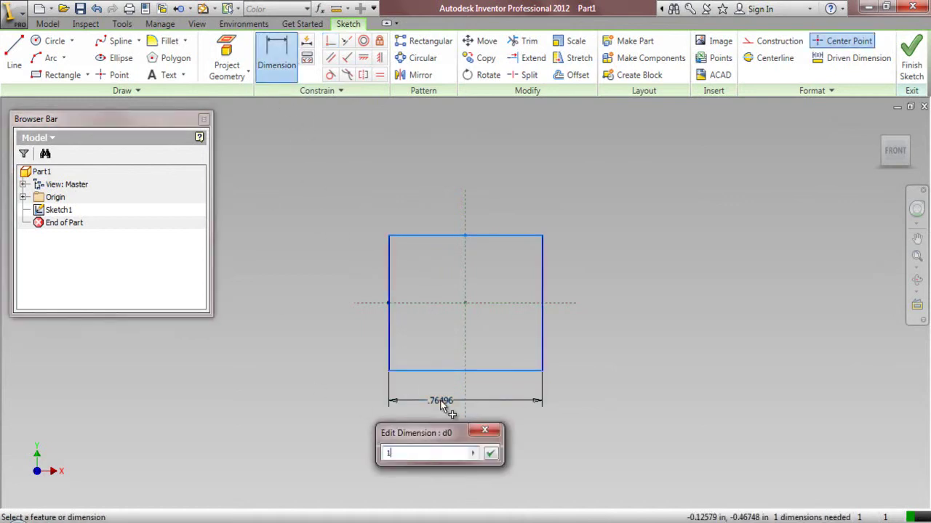
key("Return")
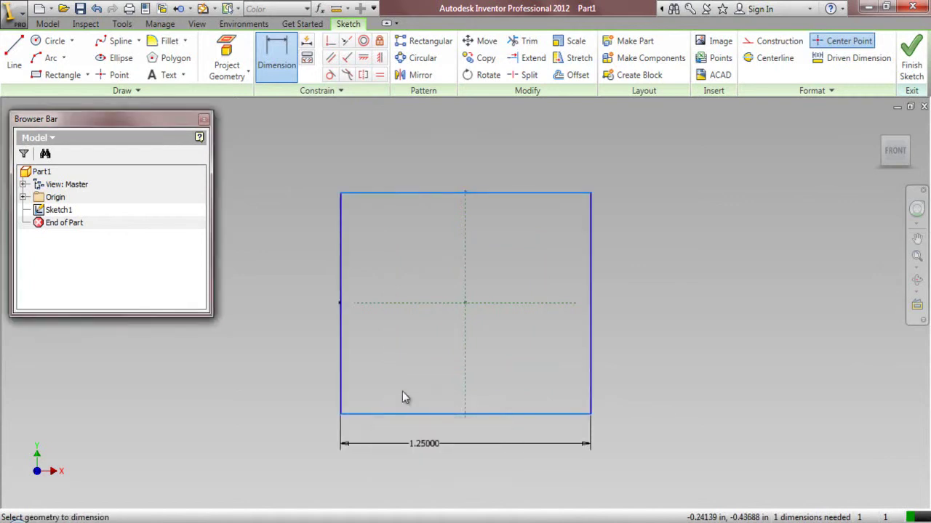
left_click(340, 326)
left_click(300, 311)
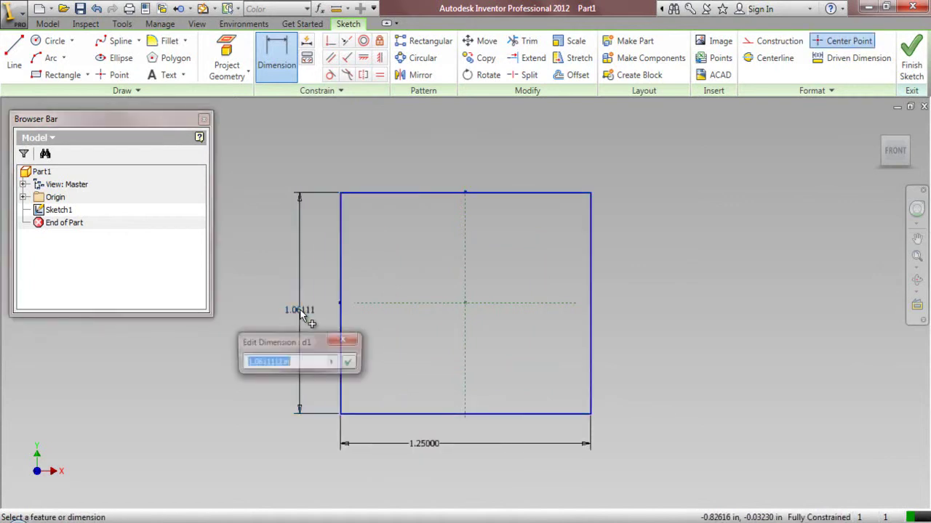
type("3.5")
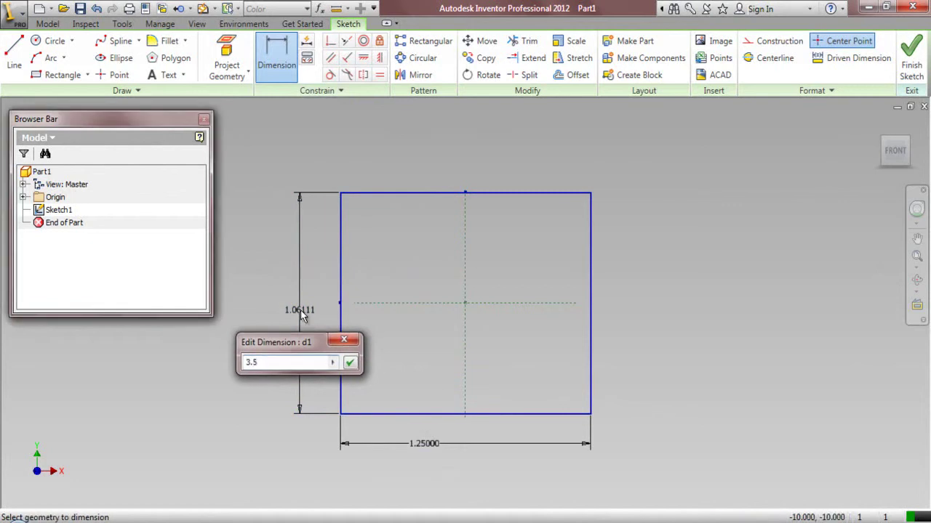
key("Return")
- Finish the sketch and extrude the rectangle symmetrically by 70.688 in
left_click(916, 257)
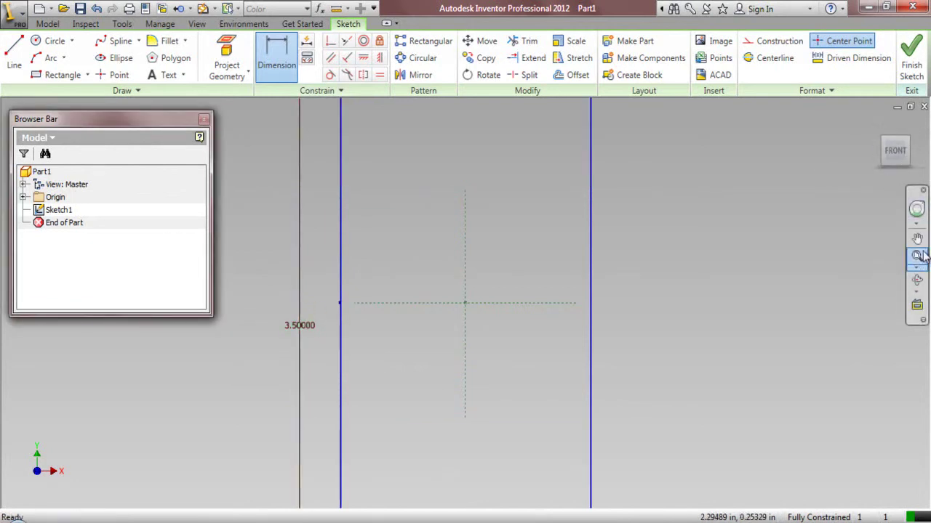
left_click(913, 64)
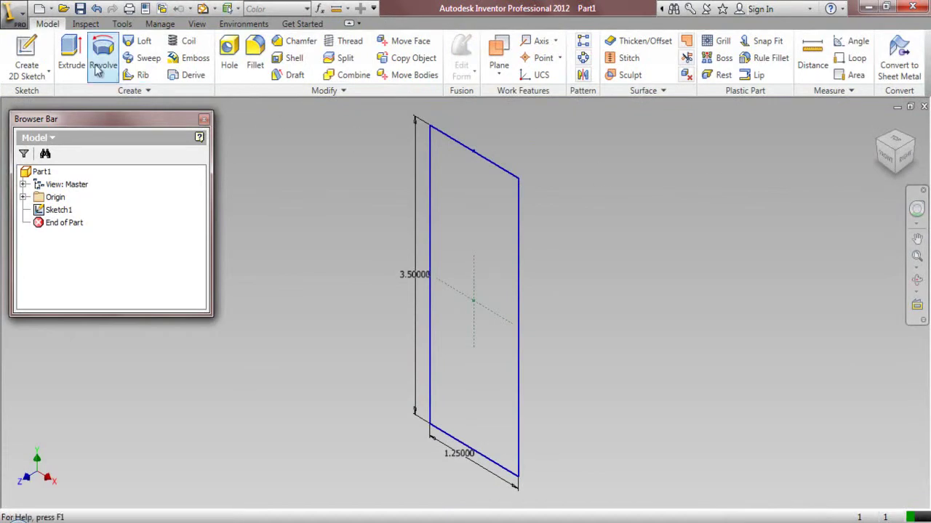
left_click(73, 55)
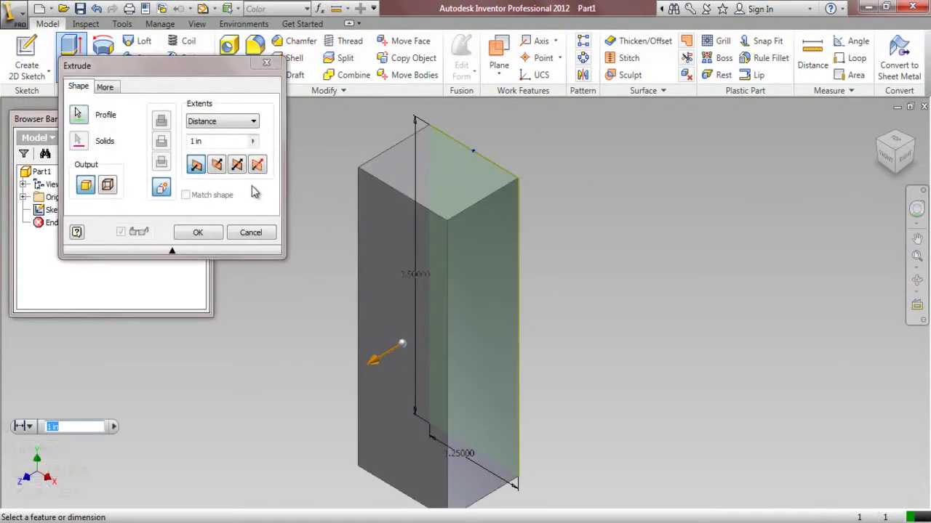
left_click(240, 166)
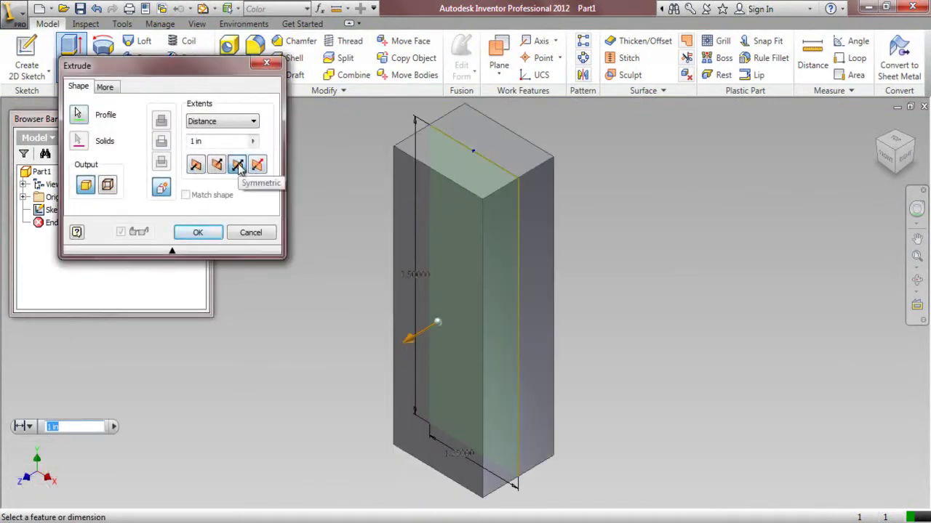
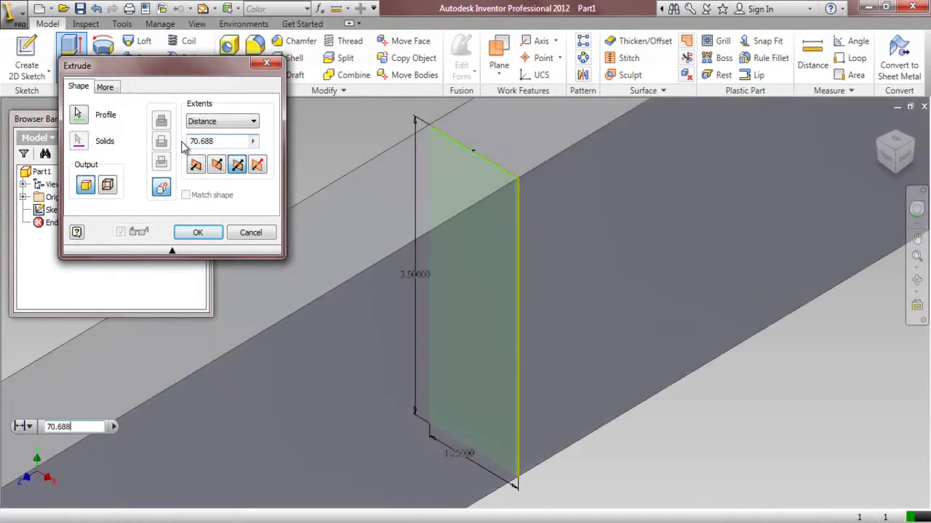
left_click(198, 233)
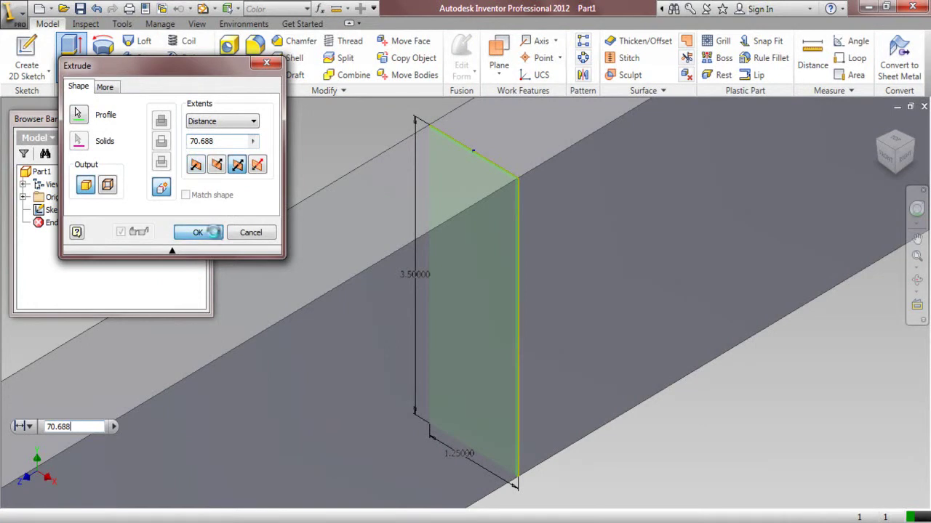
left_click(915, 259)
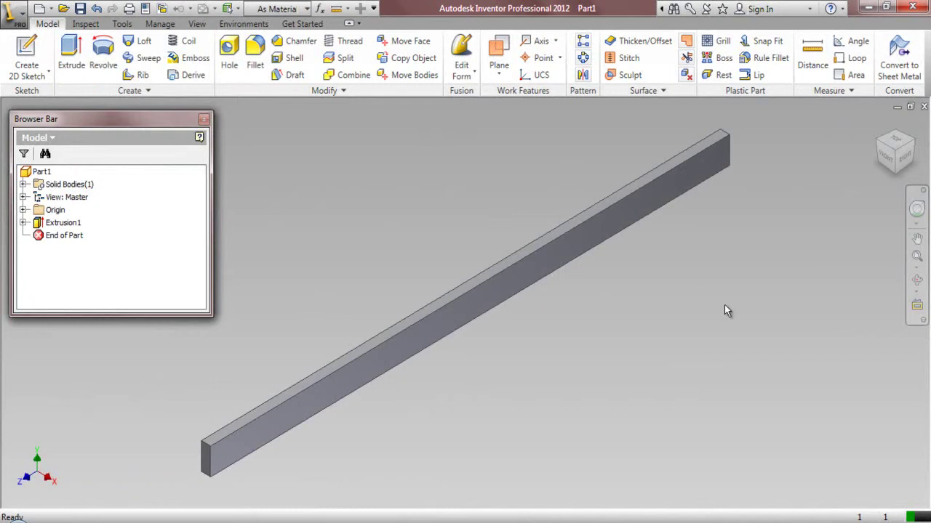
- Apply the Wood (Grade B Plywood) color to the rail
left_click(307, 9)
scroll(363, 436, "down", 15)
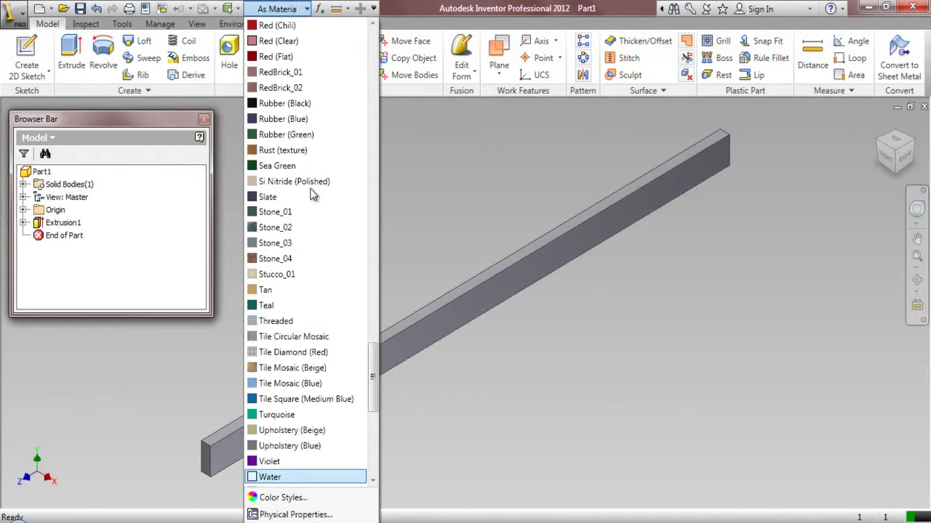
left_click_drag(369, 370, 373, 420)
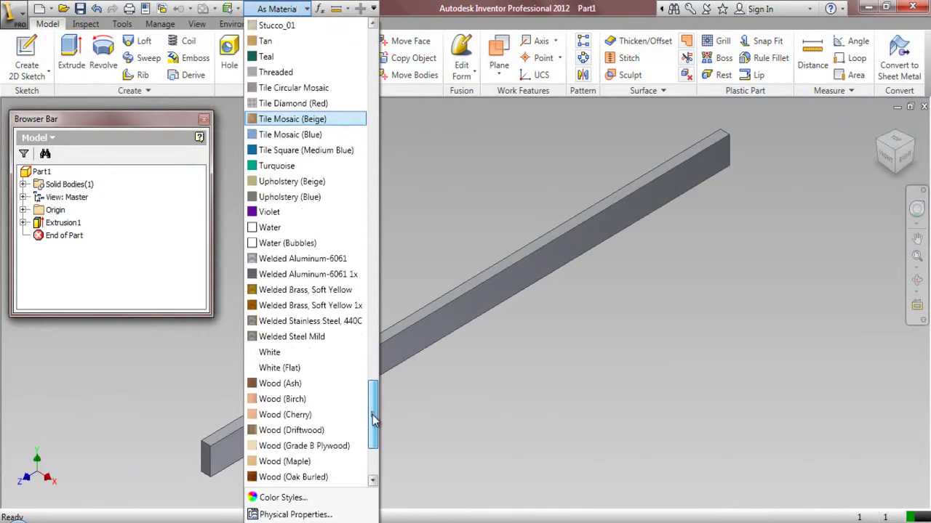
left_click(343, 446)
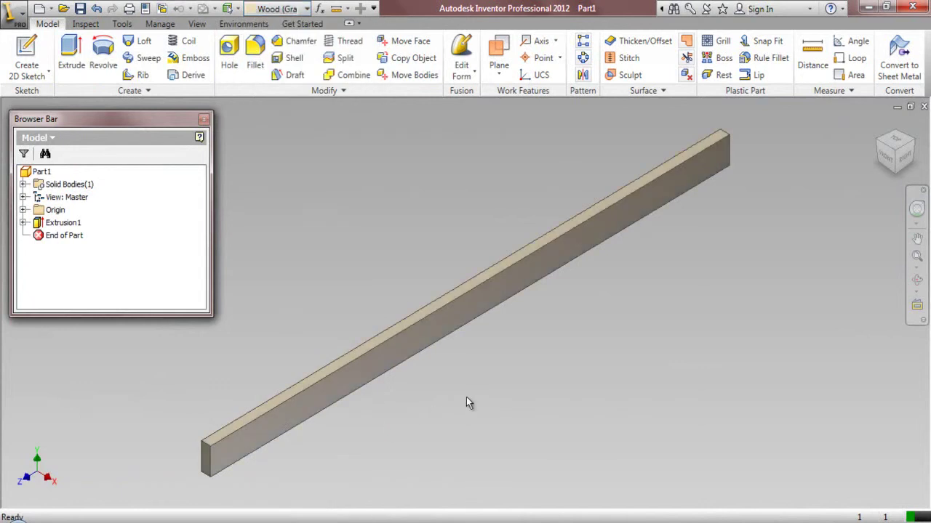
- Save the rail as Part2 in the Cot-Wooden folder
left_click(80, 8)
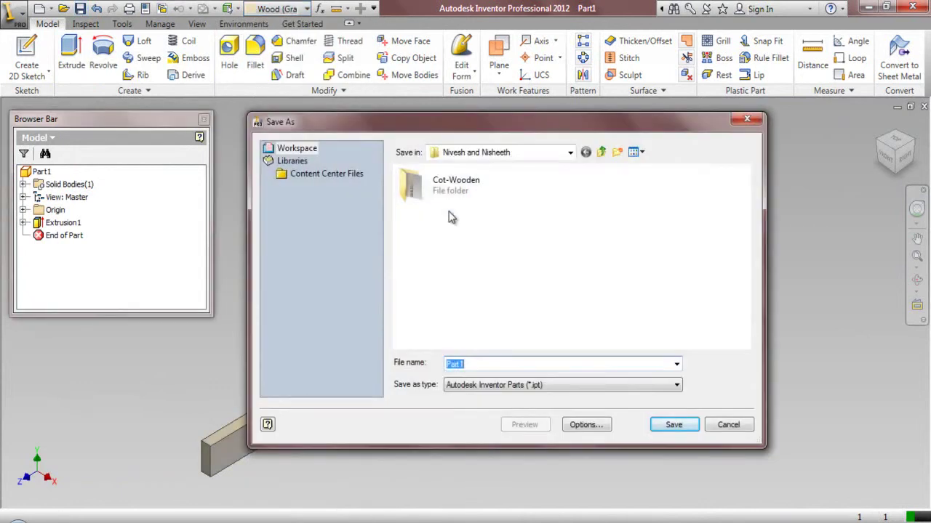
double_click(449, 195)
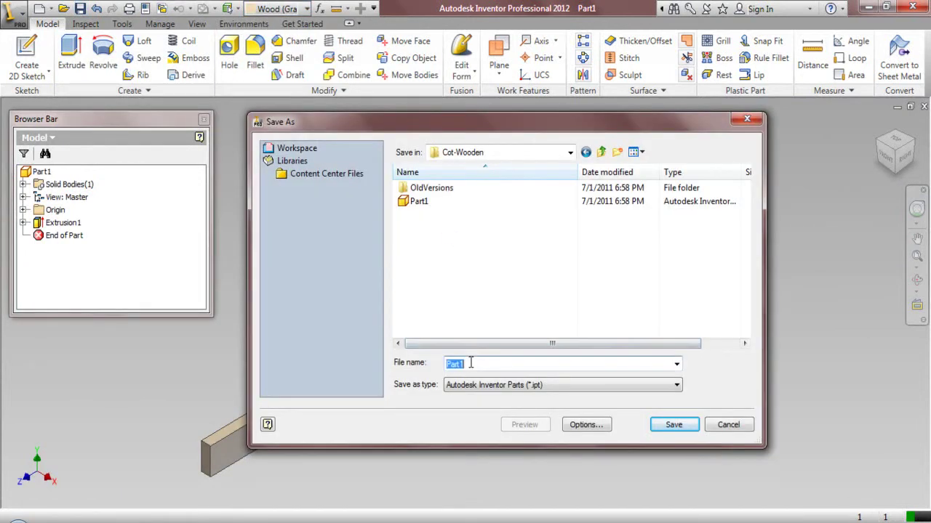
type("2")
left_click(660, 425)
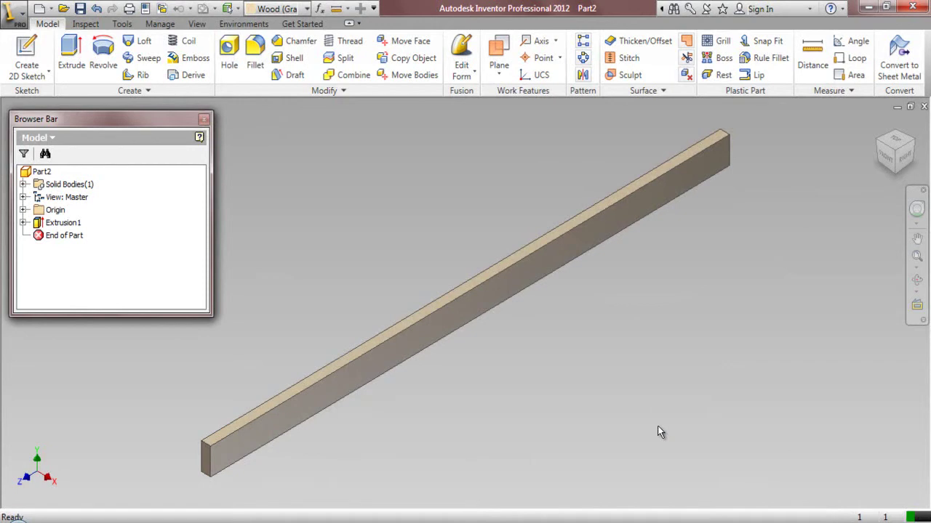
- Start a new sketch on the XY origin plane of the rail
left_click(24, 209)
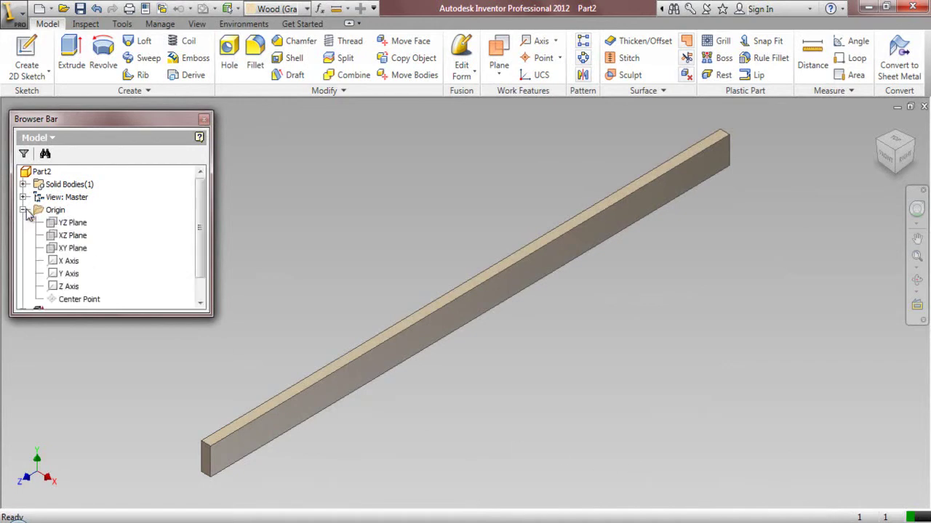
left_click(64, 251)
right_click(64, 251)
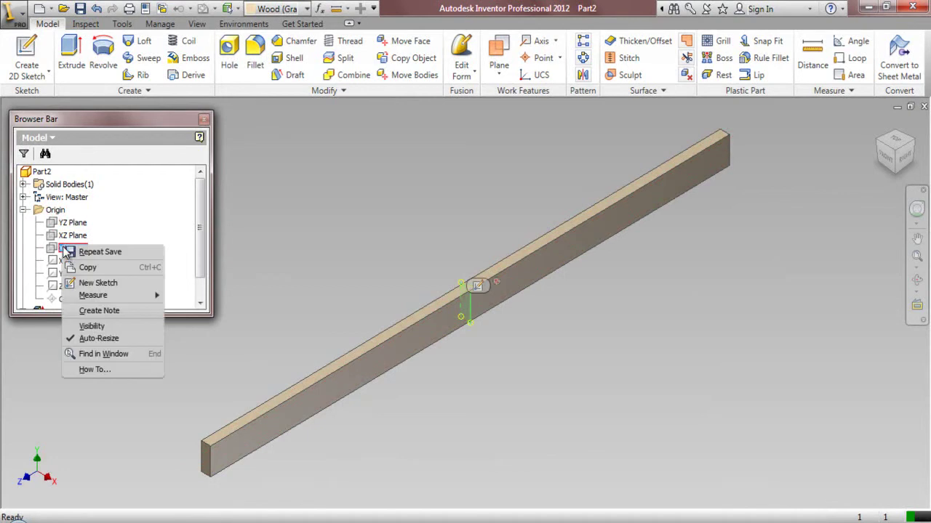
left_click(82, 284)
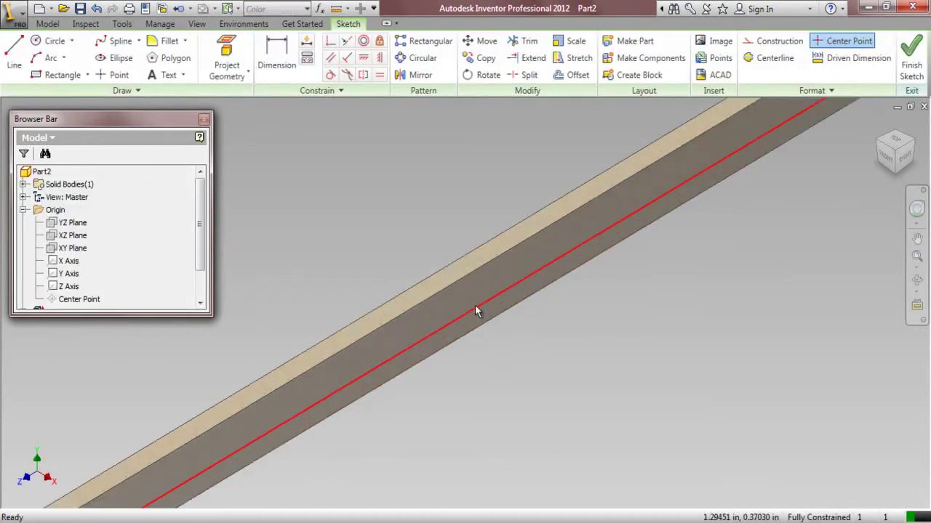
- Project the rail's cut edges into the sketch and slice the graphics at the sketch plane
left_click(246, 72)
left_click(260, 126)
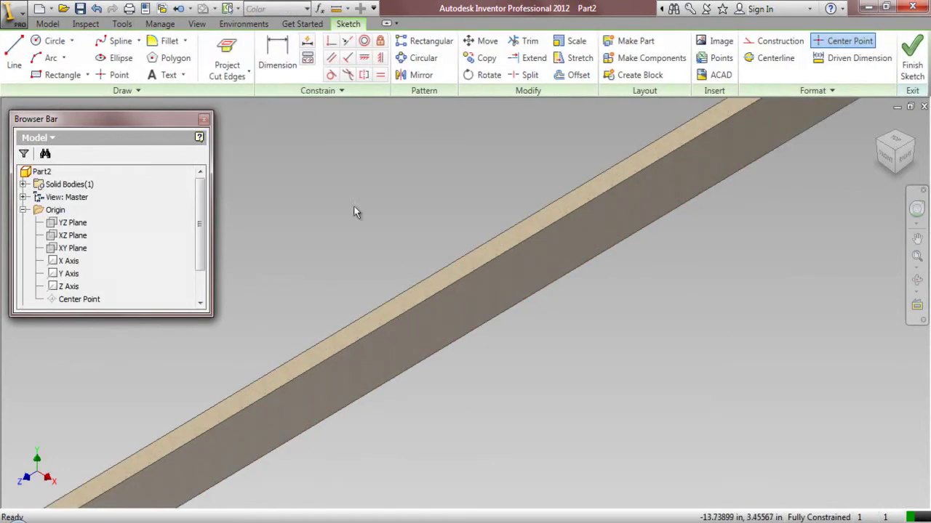
right_click(404, 215)
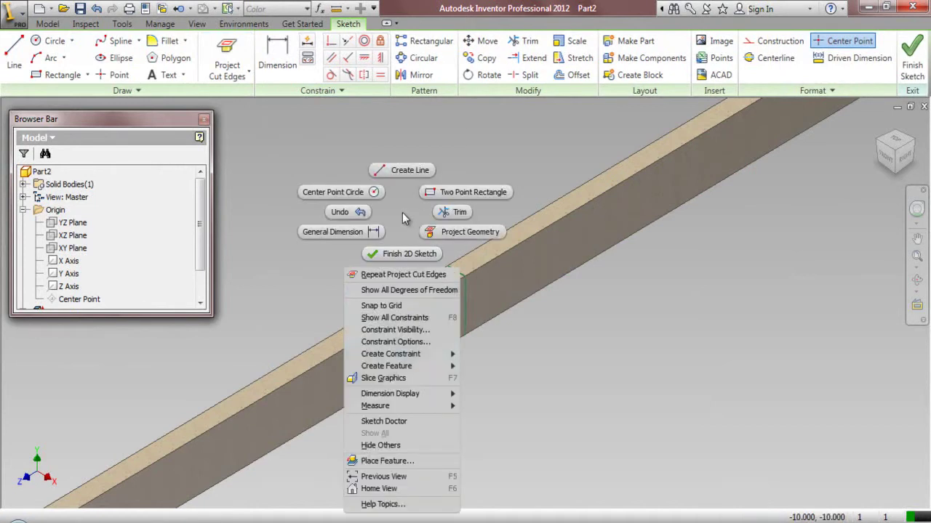
left_click(387, 380)
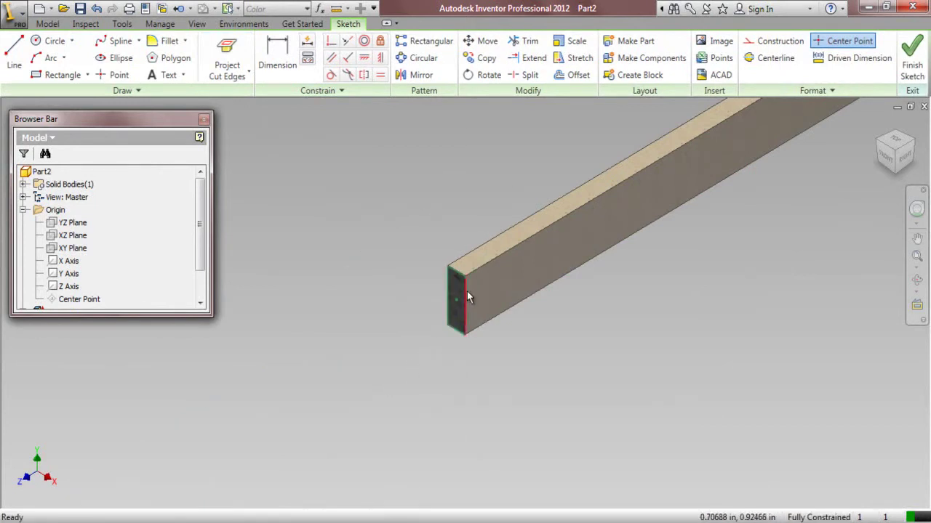
- Convert the projected cross-section outline to construction lines and hide the other objects
scroll(466, 292, "up", 3)
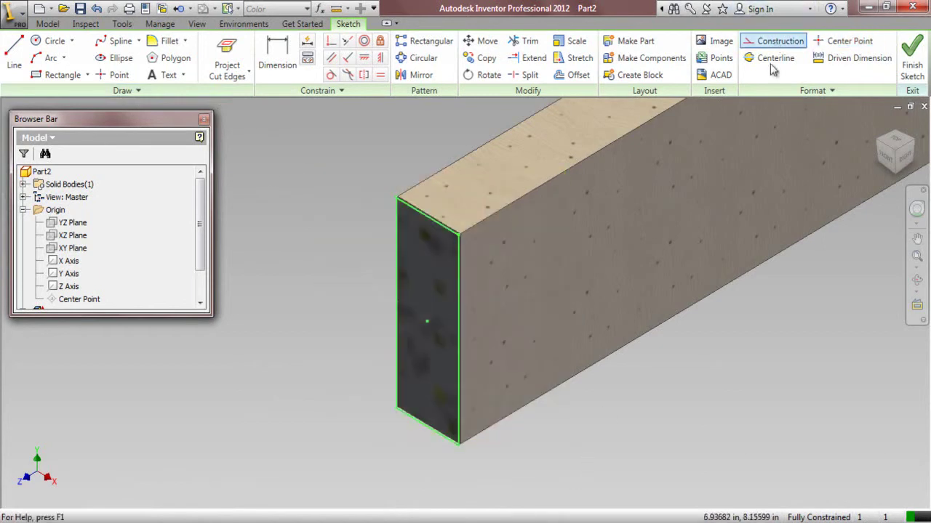
left_click(774, 41)
right_click(736, 357)
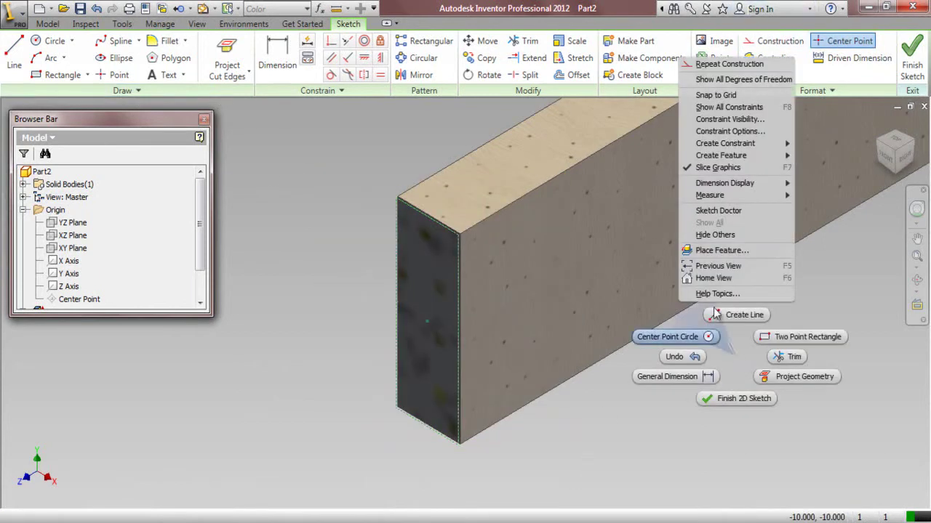
left_click(692, 235)
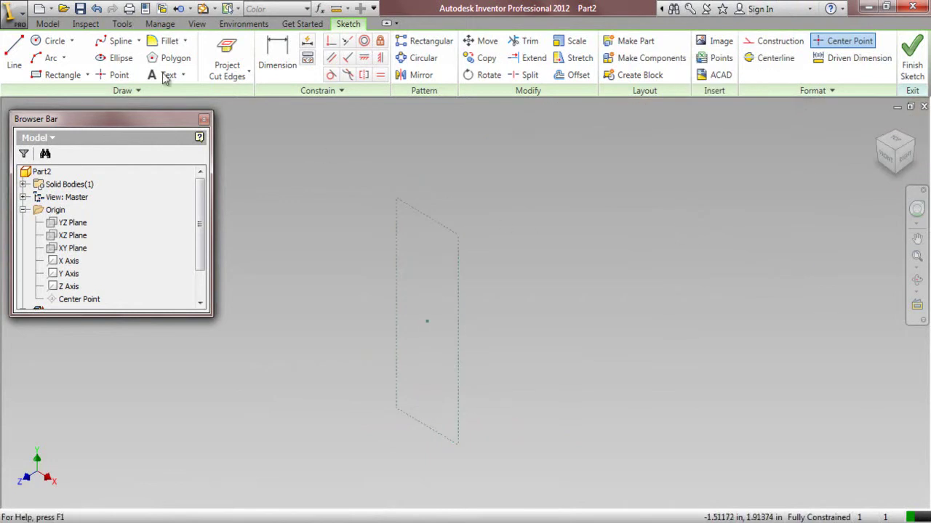
- Draw a rectangle about 0.625 in wide near the top of the outline, starting on its right-hand vertical edge
left_click(64, 76)
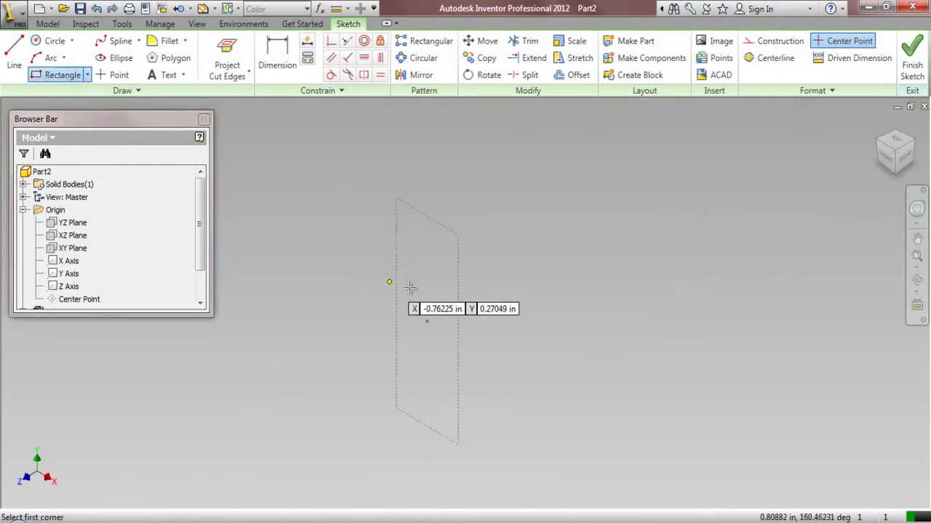
left_click(456, 275)
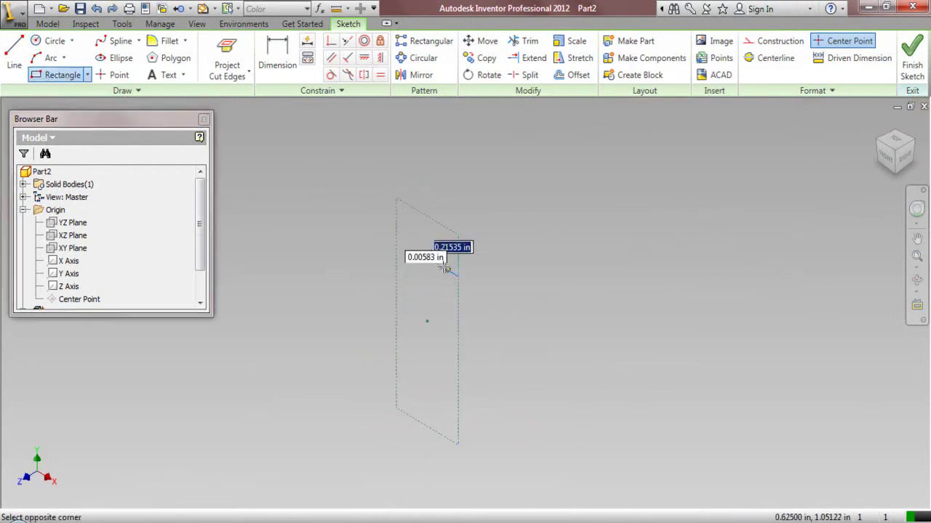
left_click(427, 236)
- Dimension the small rectangle's width and height to 0.75 in each
left_click(280, 59)
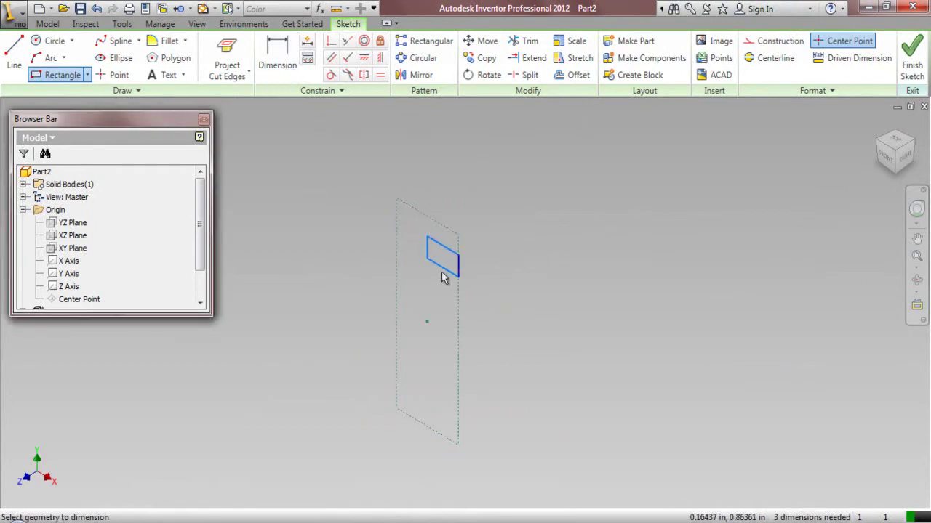
left_click(446, 269)
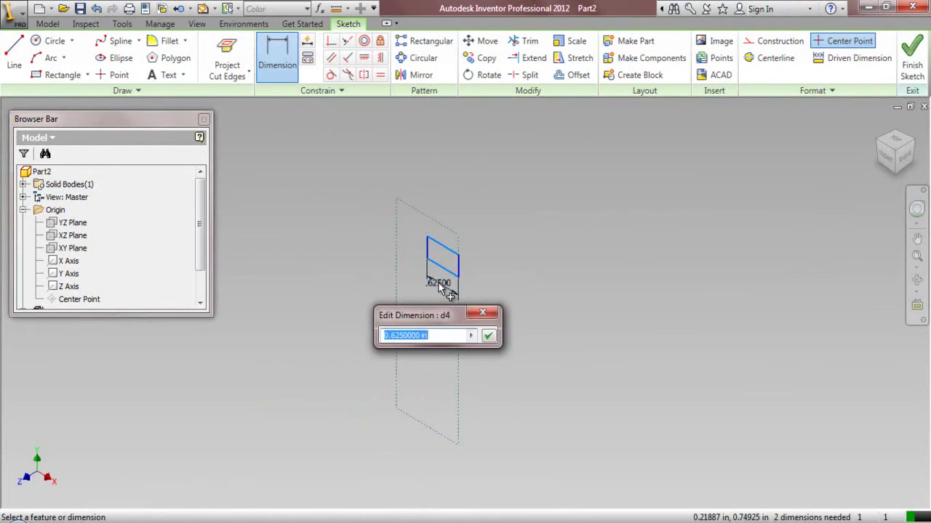
key("Return")
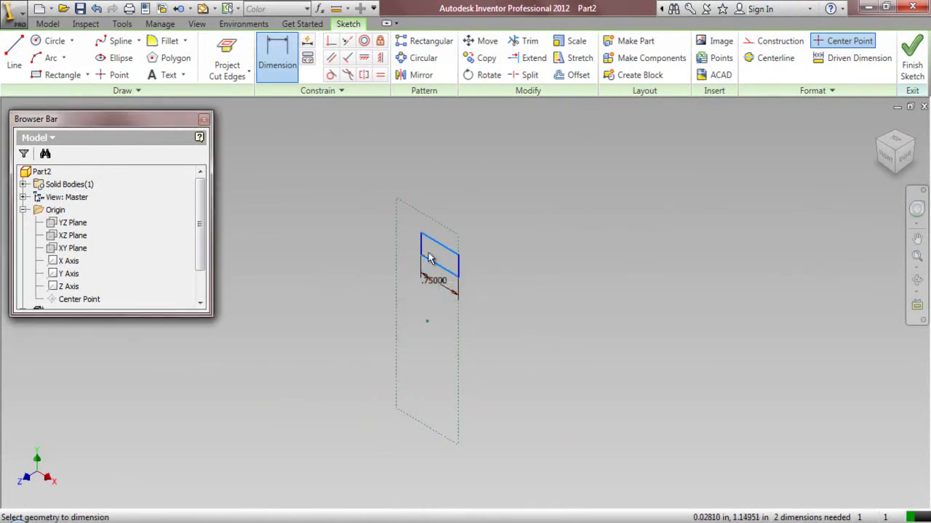
left_click(425, 254)
left_click(373, 231)
type(".75")
key("Return")
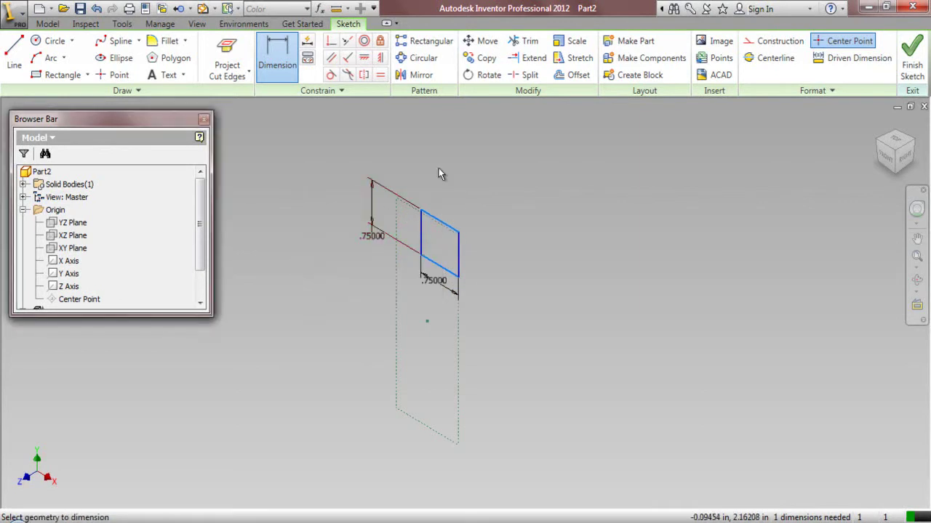
- Make the square's top edge collinear with the projected outline's top edge
left_click(346, 41)
scroll(434, 205, "up", 1)
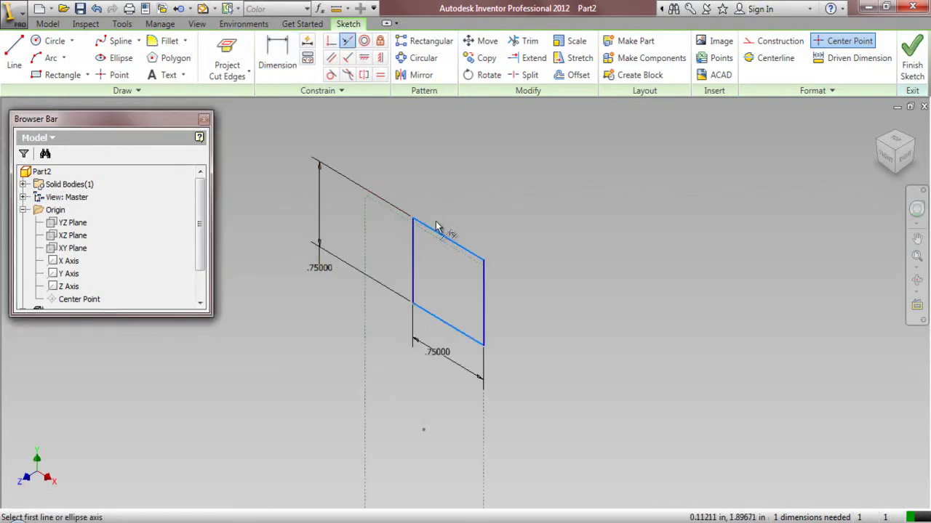
left_click(436, 235)
left_click(472, 216)
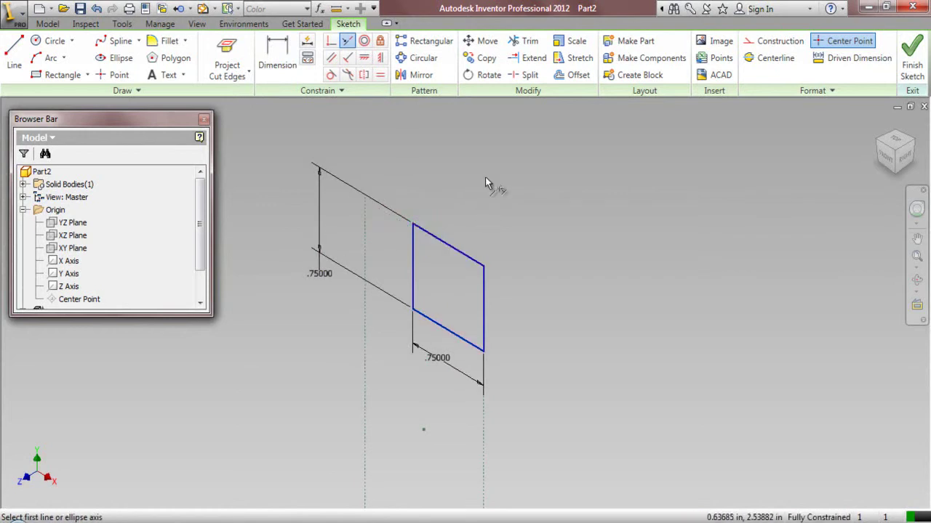
right_click(485, 176)
left_click(416, 175)
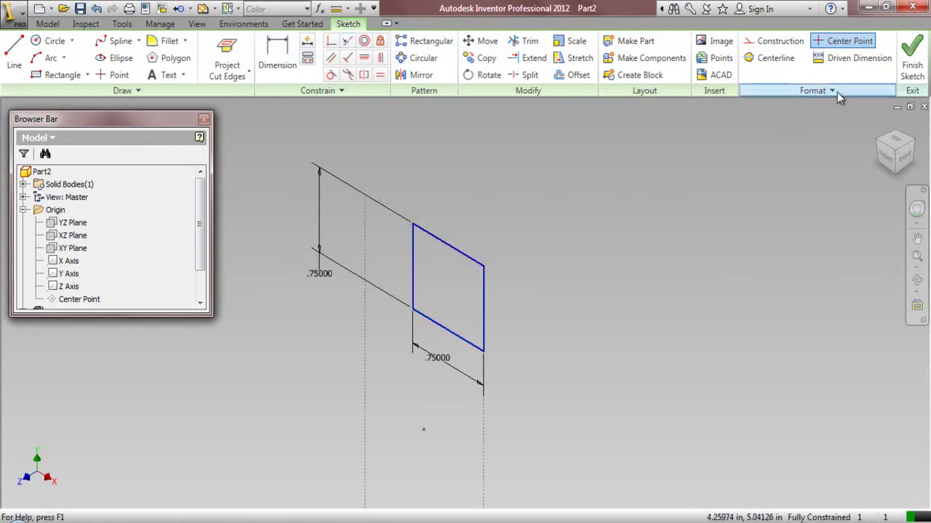
- Finish the sketch and show all hidden objects again
left_click(913, 63)
right_click(710, 230)
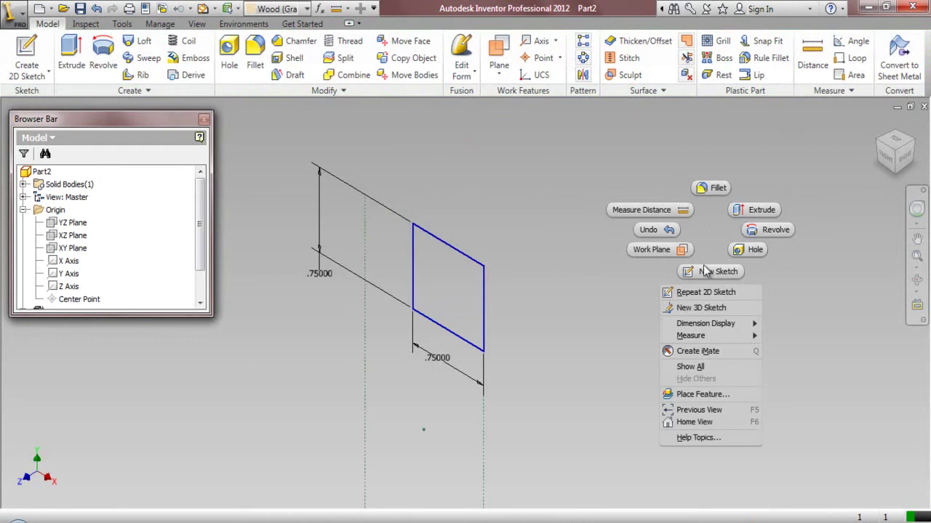
left_click(690, 366)
- Cut the square profile out of the rail with a symmetric extrusion of 70.688 in
left_click(70, 52)
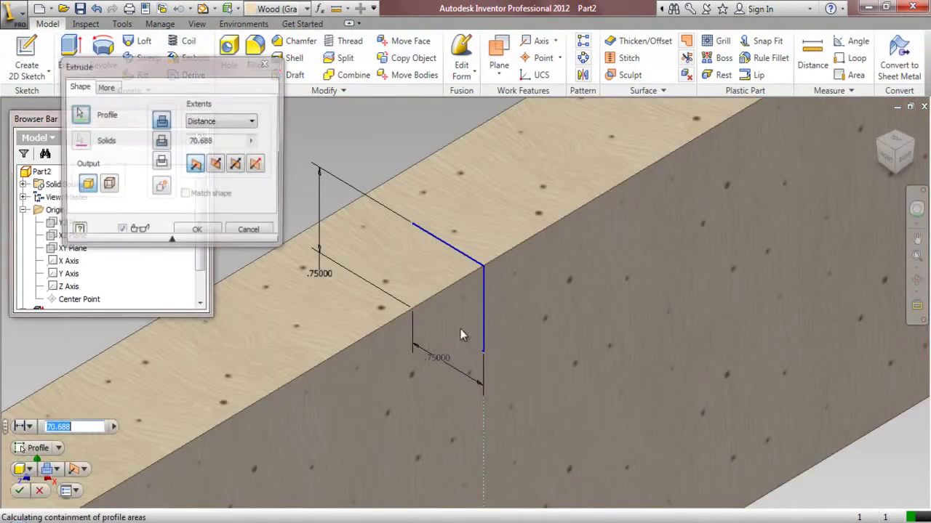
left_click(218, 166)
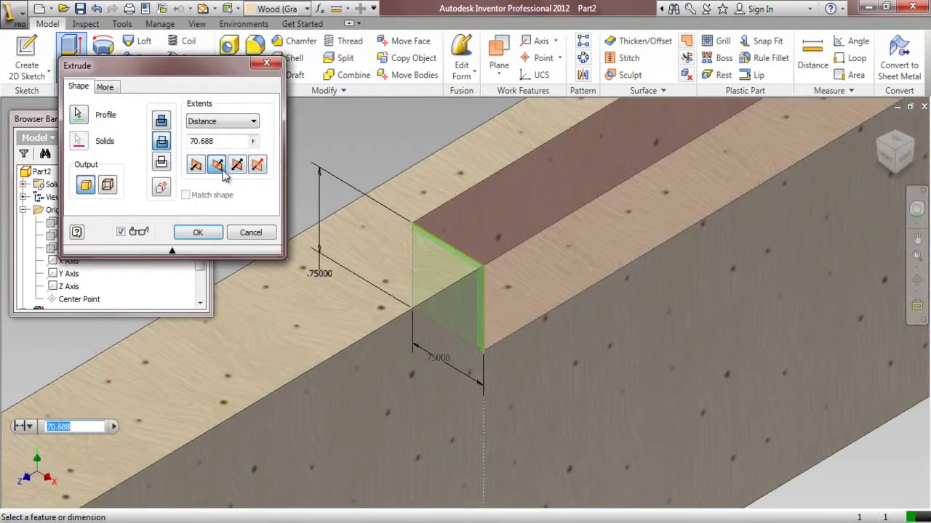
left_click(237, 166)
left_click(197, 232)
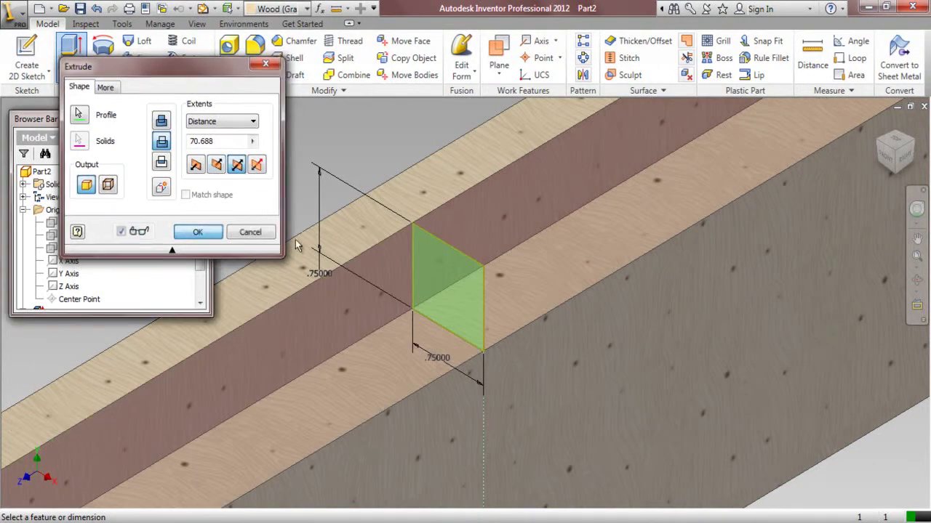
- Collapse all the nodes in the model browser
scroll(800, 248, "down", 2)
left_click(916, 257)
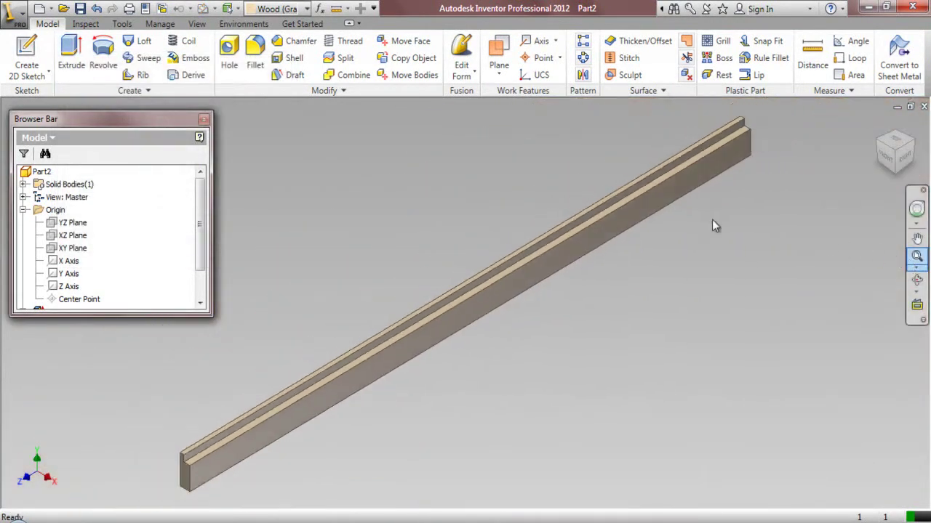
right_click(160, 212)
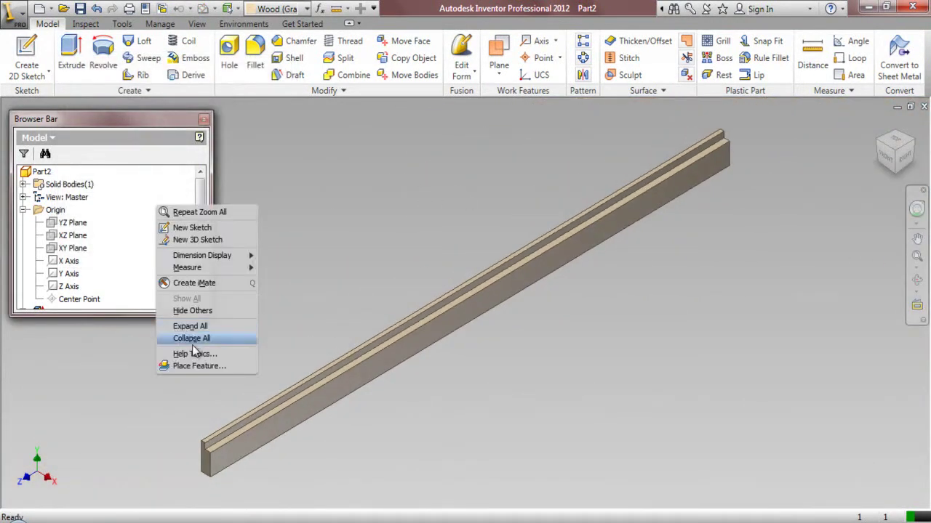
left_click(186, 339)
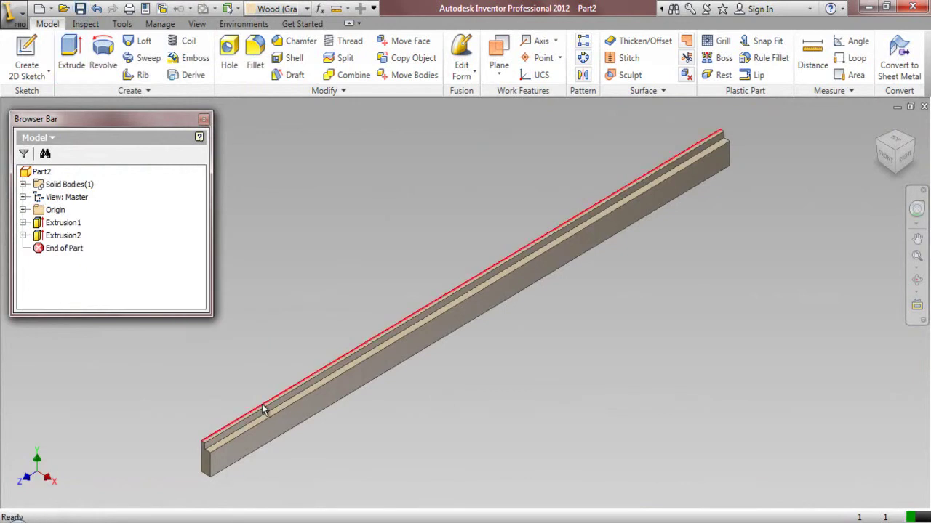
- Start a sketch on the rail's long side face below the notch and project its cut edges
scroll(191, 480, "up", 4)
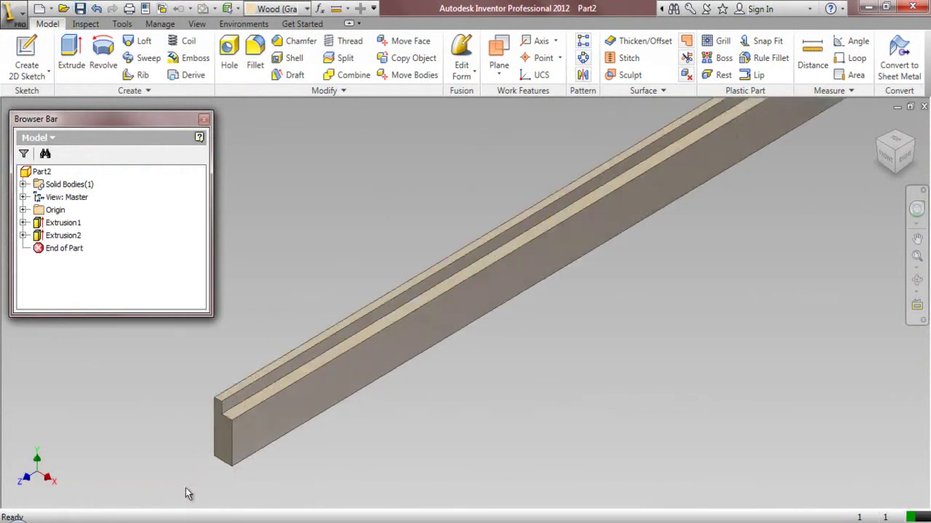
left_click(29, 52)
left_click(318, 385)
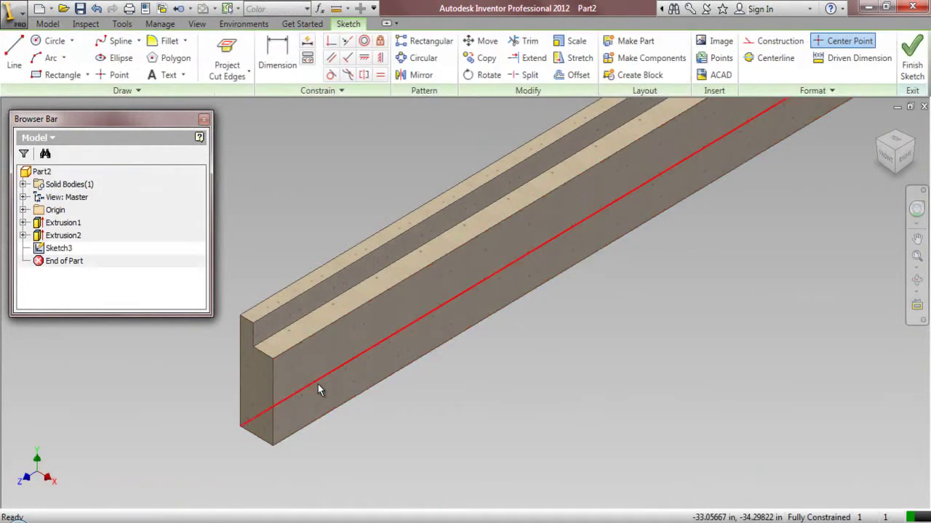
left_click(227, 59)
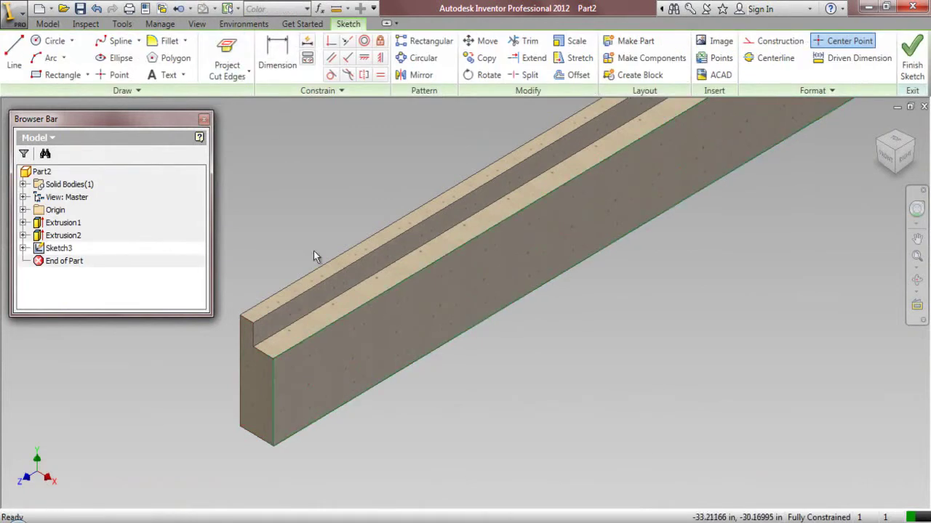
- Draw a rectangle about 4.607 in long from the near end's lower corner up to the face's top edge
left_click(58, 76)
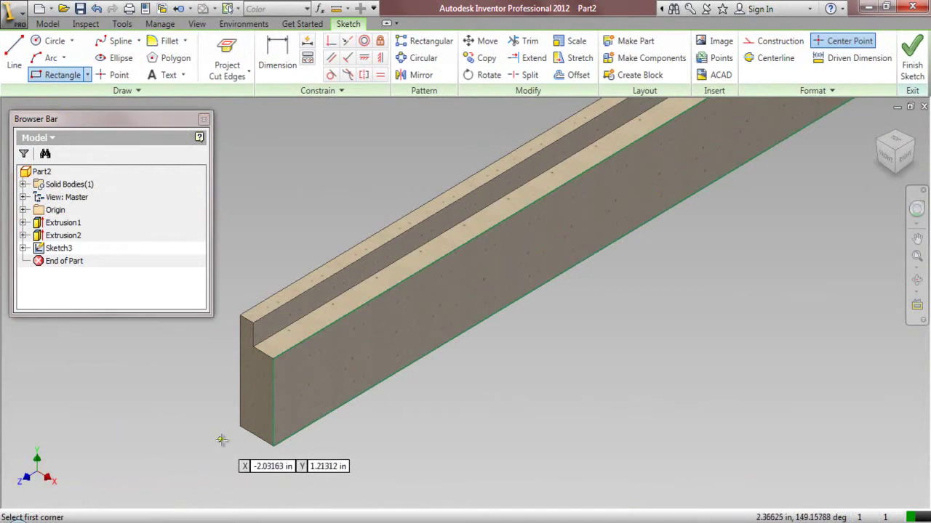
left_click(273, 446)
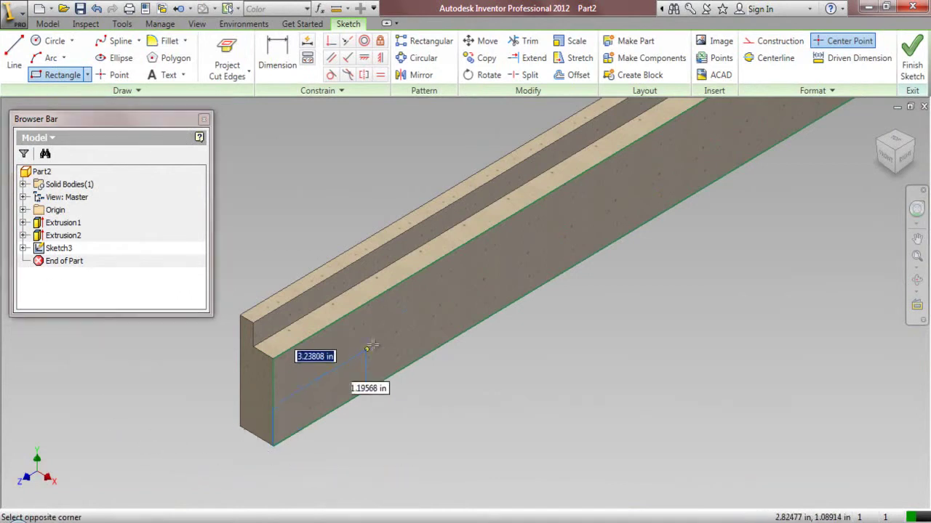
left_click(395, 287)
- Dimension the end rectangle's length along the rail to 1.75 in
left_click(277, 58)
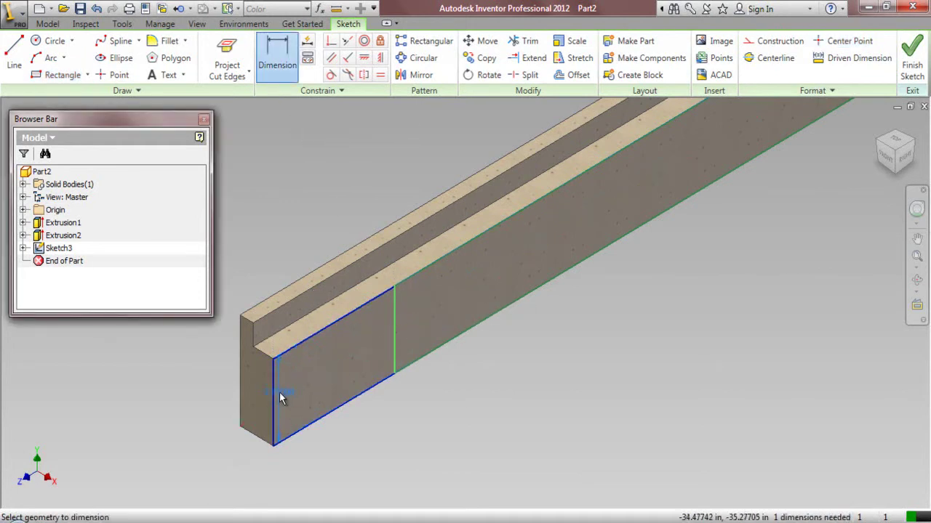
left_click(331, 412)
left_click(342, 450)
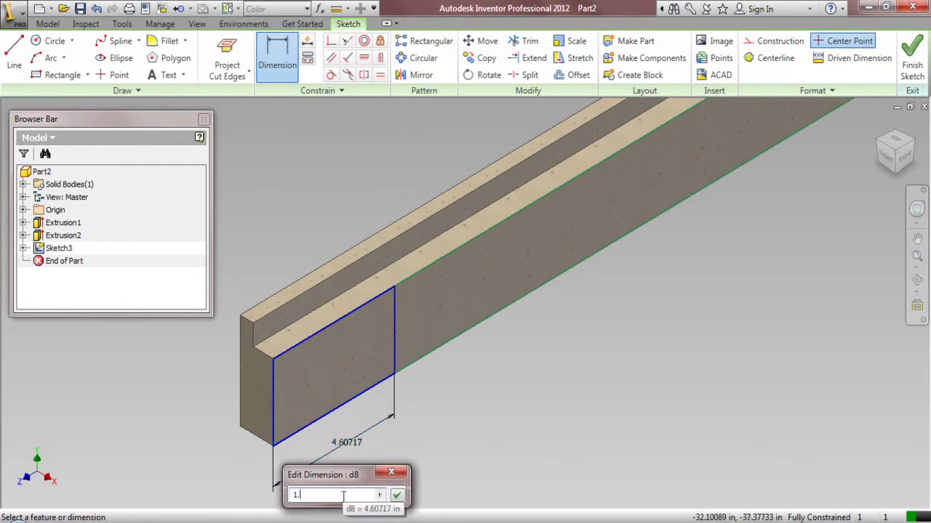
type("1.75")
key("Return")
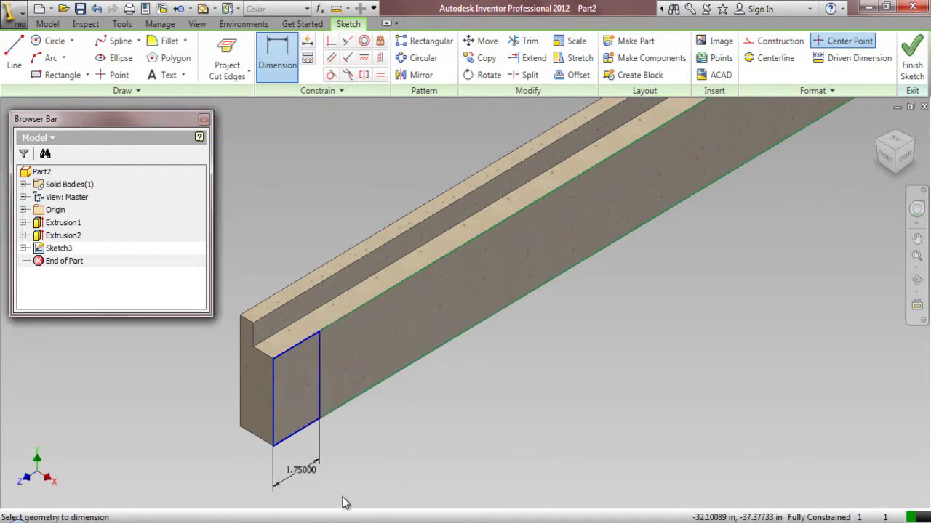
right_click(403, 426)
left_click(356, 427)
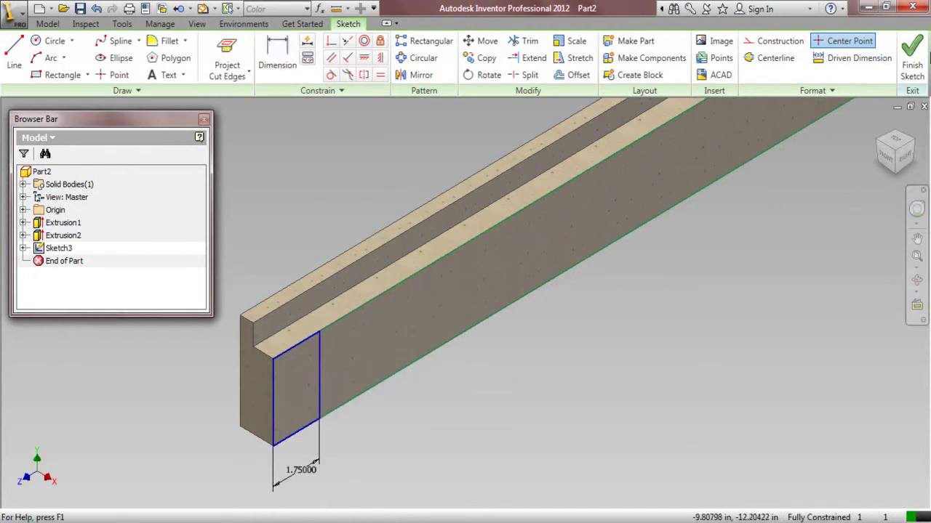
- Finish the sketch and set up an extruded cut of the 1.75 in end rectangle into the rail
left_click(912, 62)
left_click(66, 58)
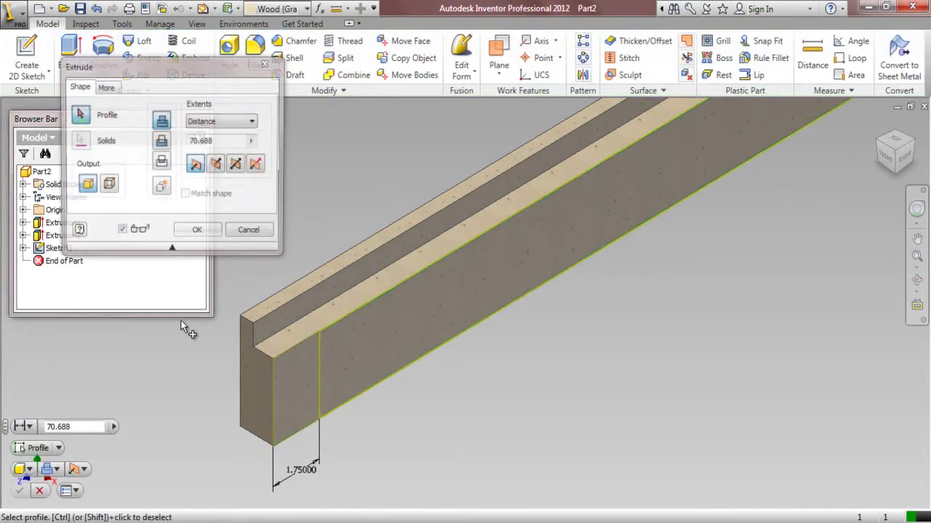
left_click(284, 382)
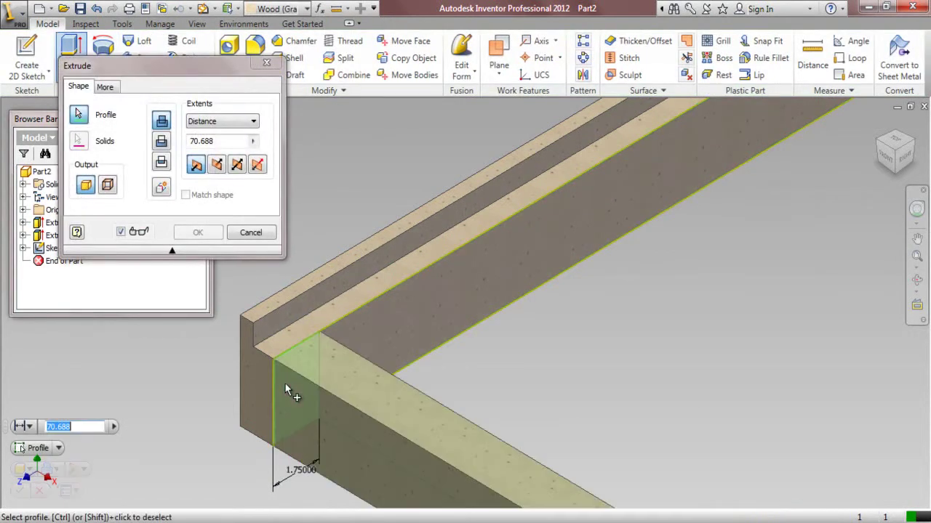
left_click(162, 142)
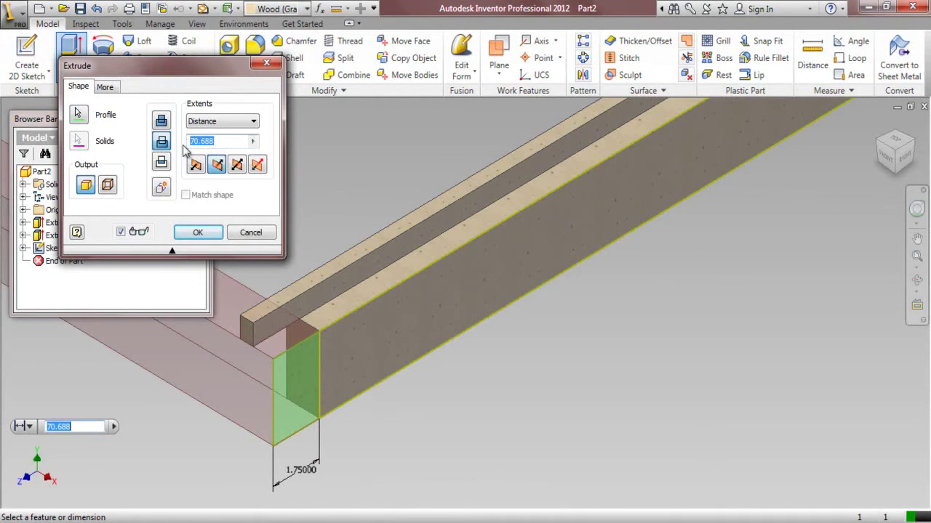
- Cut the 1.75 in wide end profile 0.375 in deep and mirror that cut about the YZ plane
type(".375")
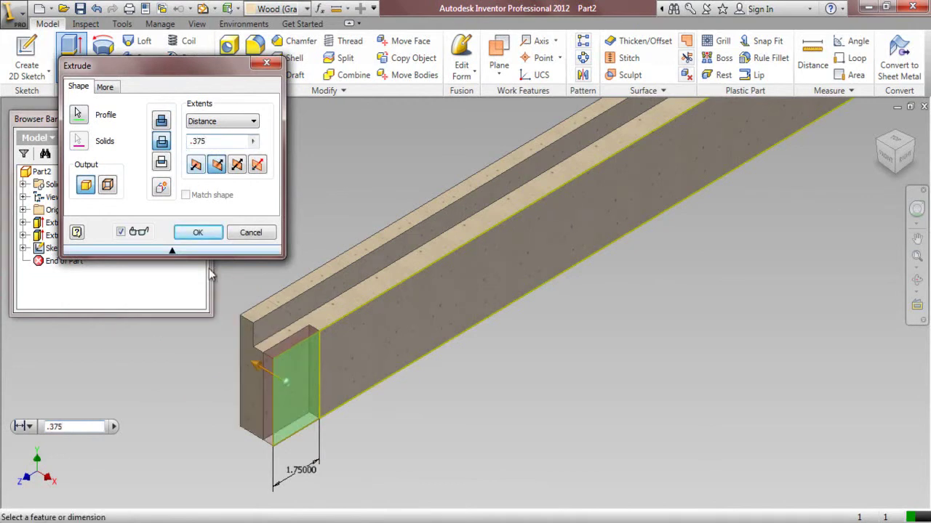
left_click(201, 233)
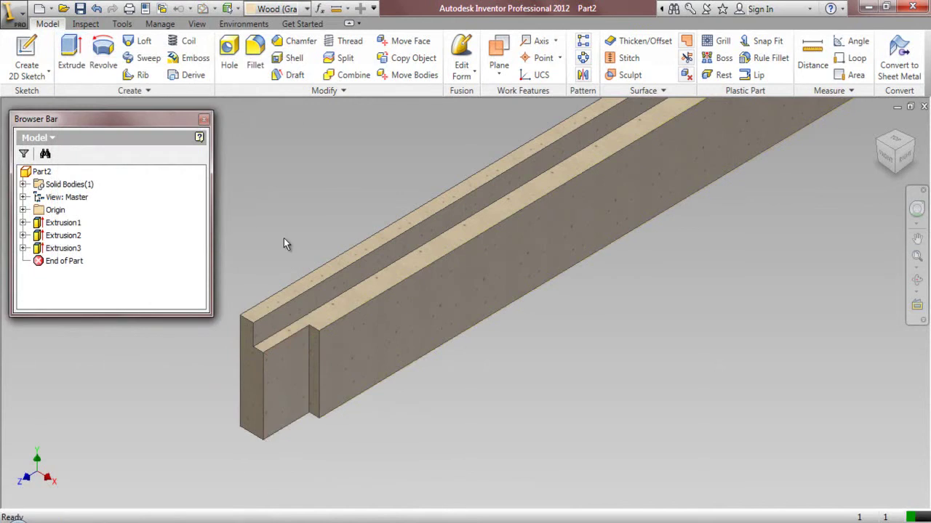
left_click(583, 74)
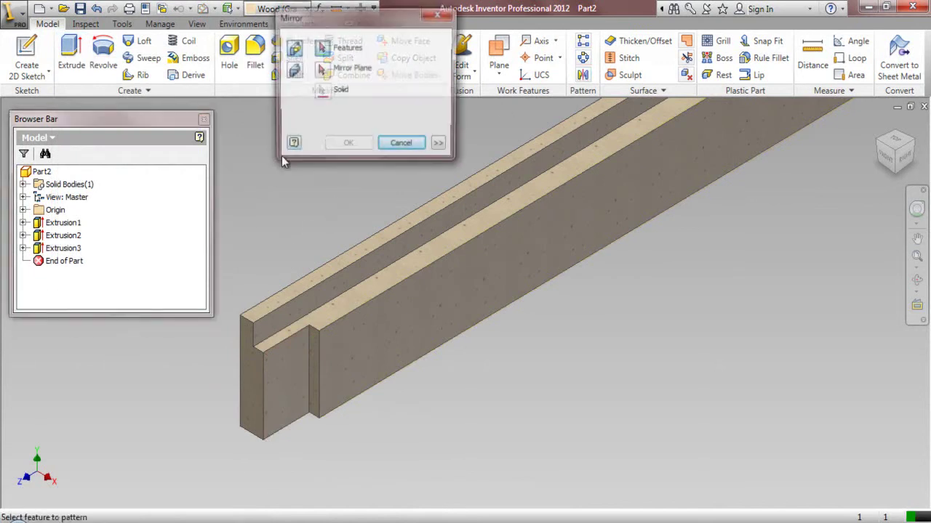
left_click(63, 248)
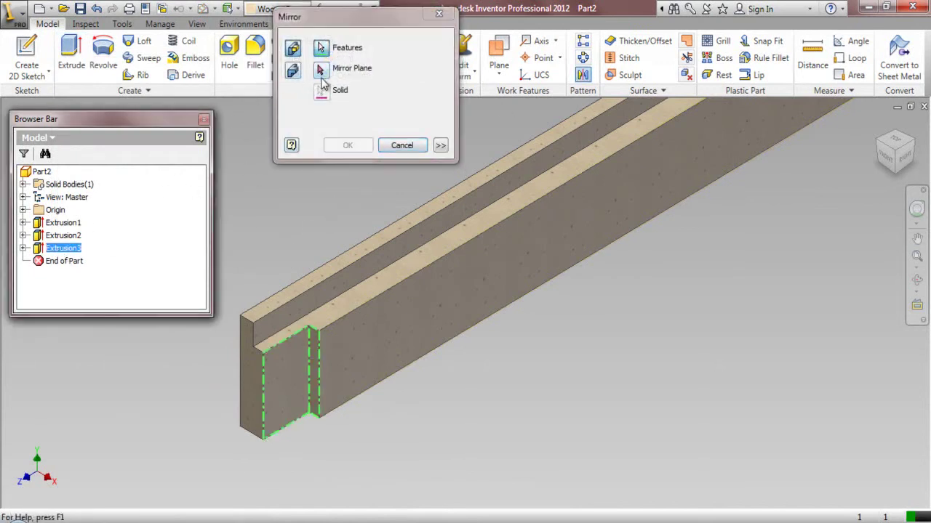
left_click(320, 68)
left_click(23, 210)
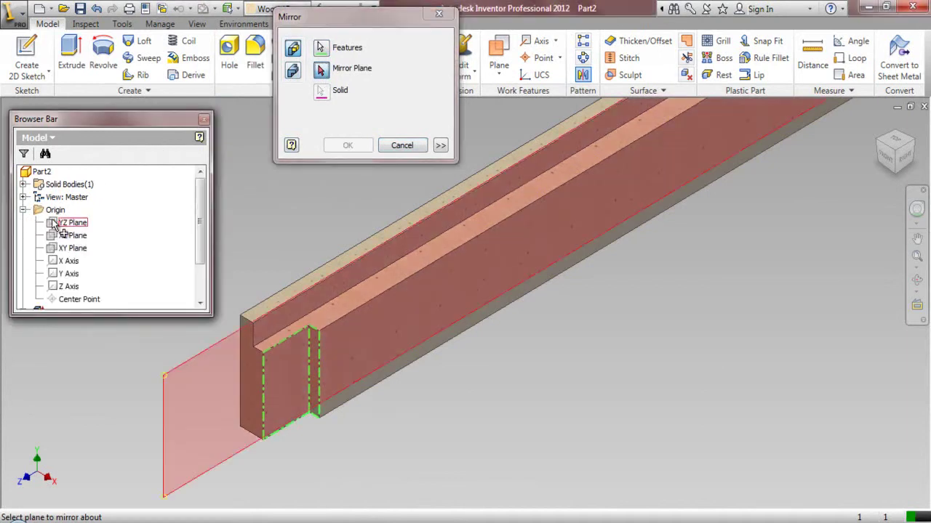
left_click(71, 222)
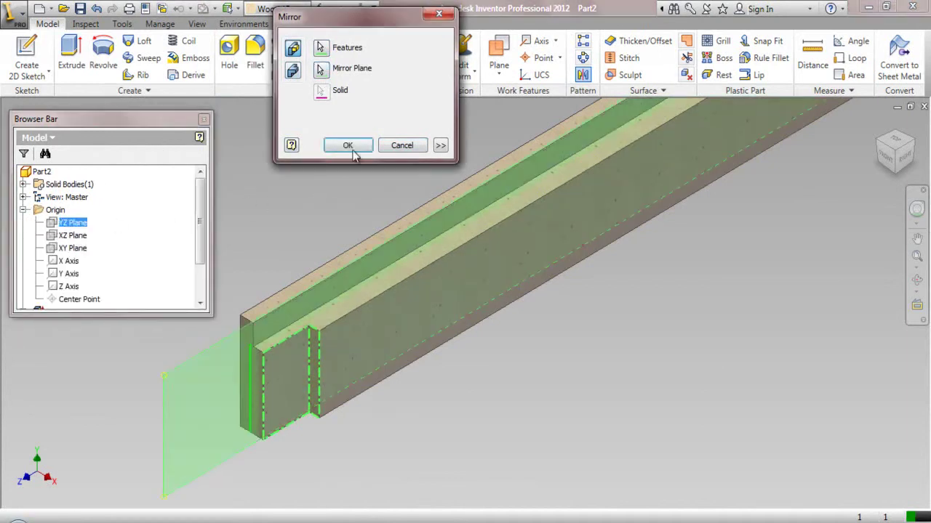
left_click(348, 146)
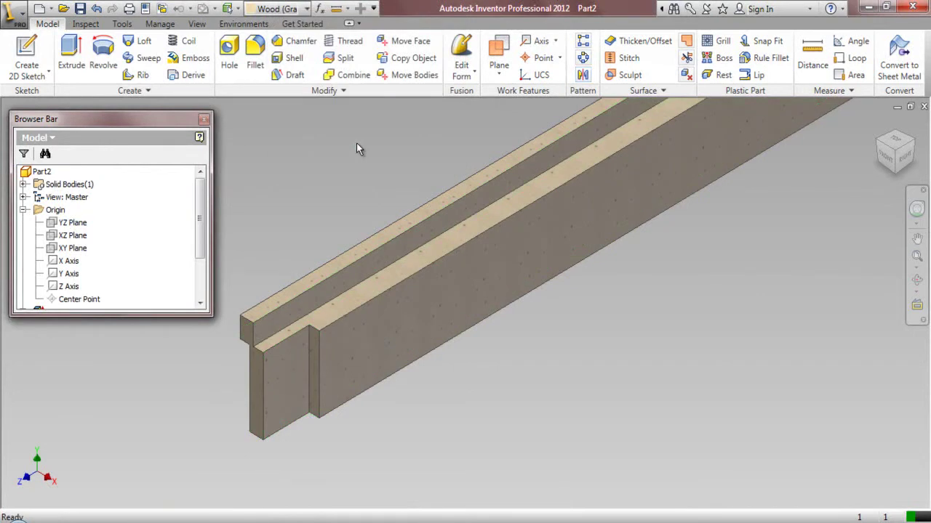
- Start a sketch on the narrow raised top face and project the lower ledge face's edges into it
left_click(27, 57)
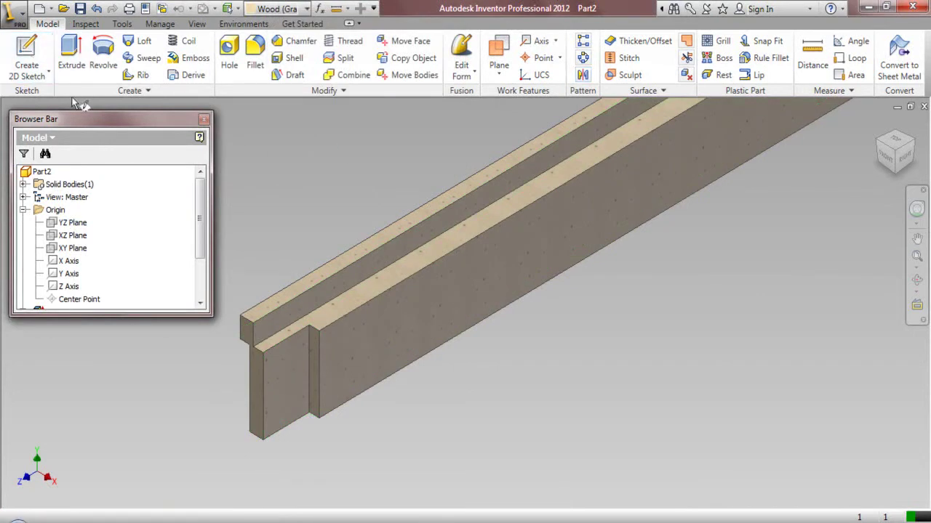
left_click(299, 286)
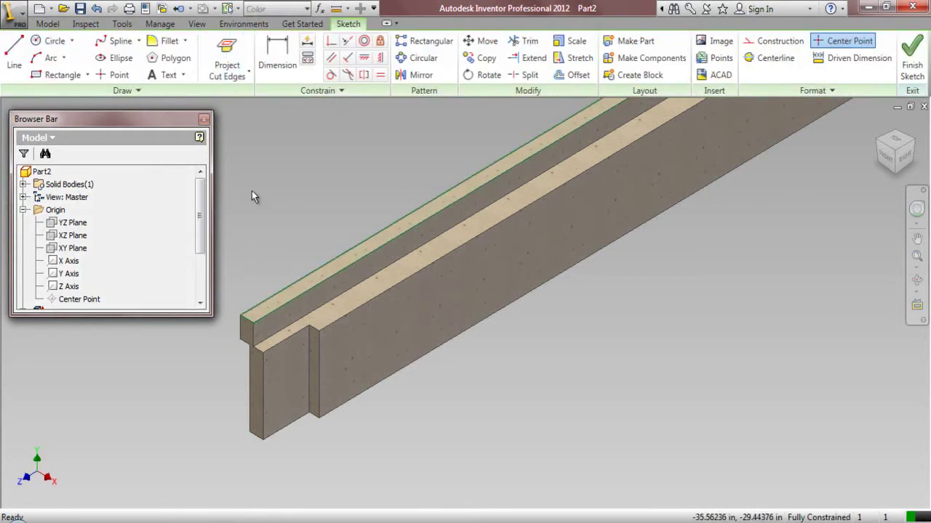
left_click(249, 70)
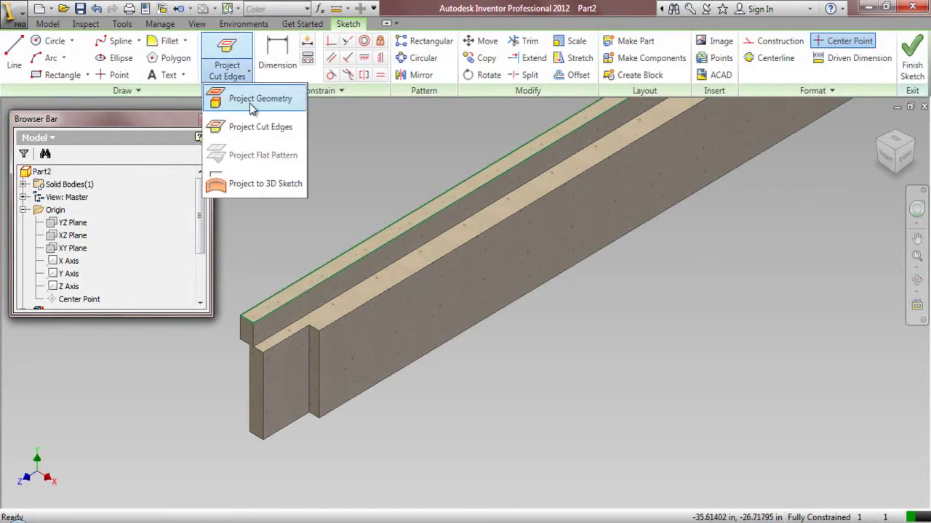
left_click(251, 97)
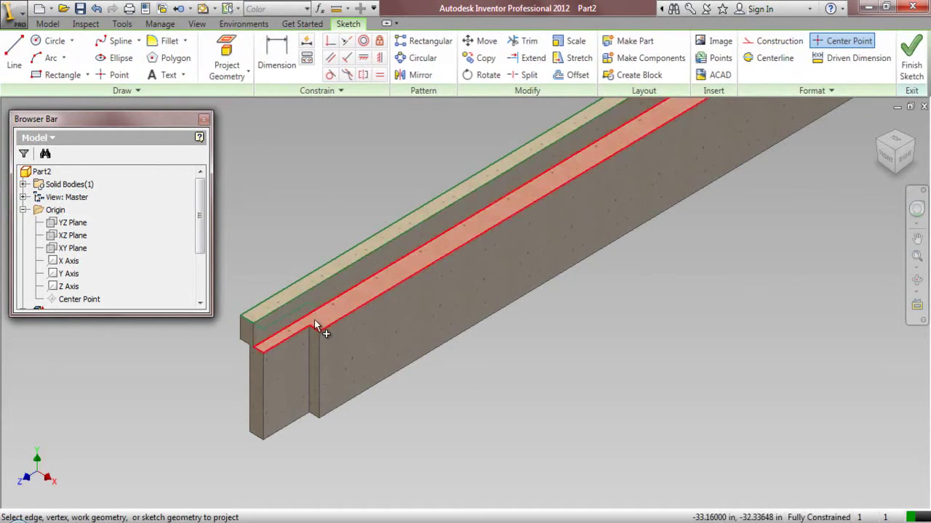
left_click(291, 330)
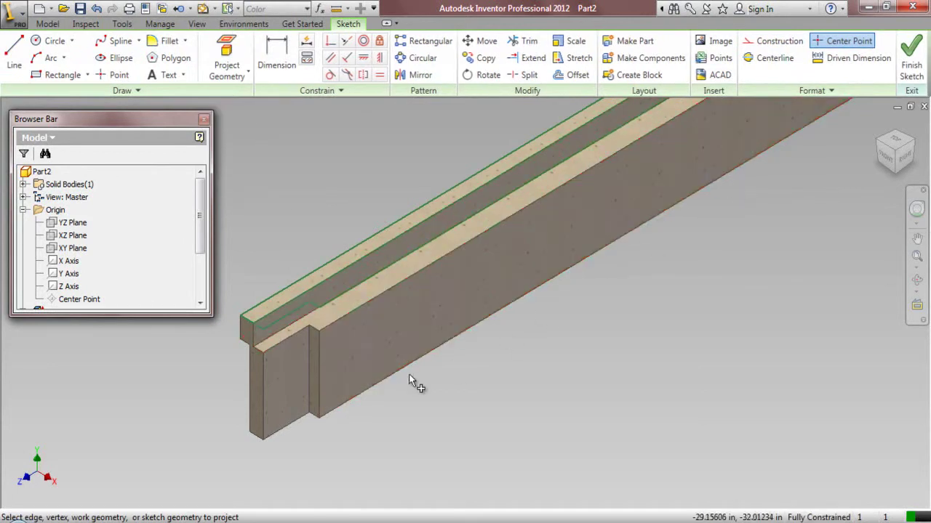
right_click(271, 178)
left_click(207, 179)
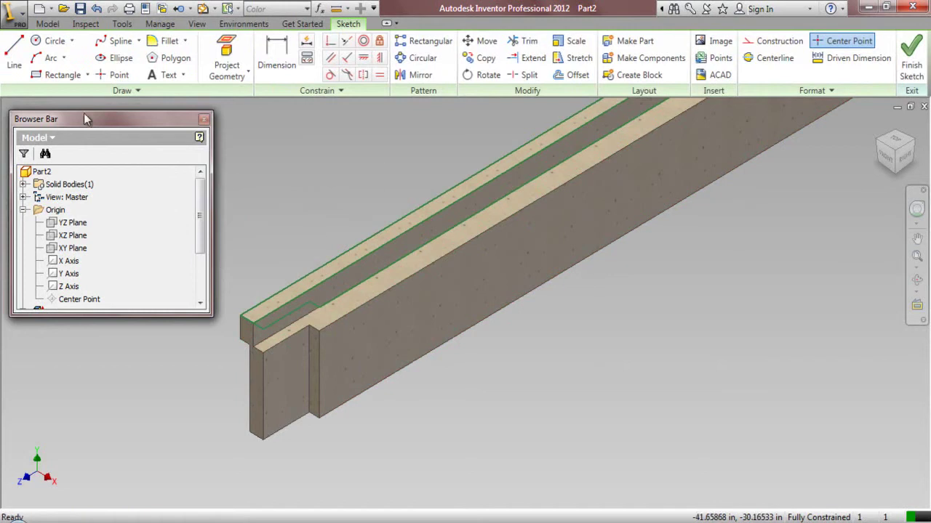
- Draw a rectangle from the projected shoulder corner past the end of the raised strip and finish the sketch
left_click(73, 75)
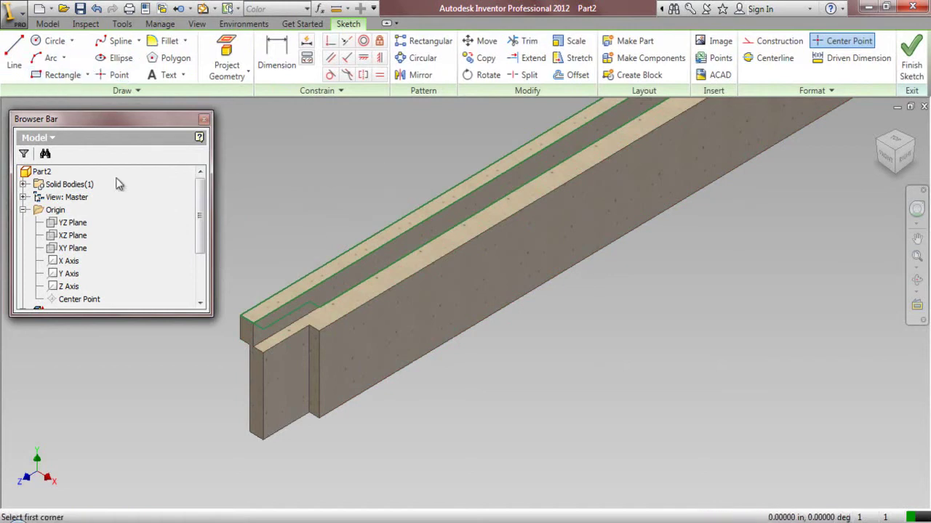
left_click(319, 306)
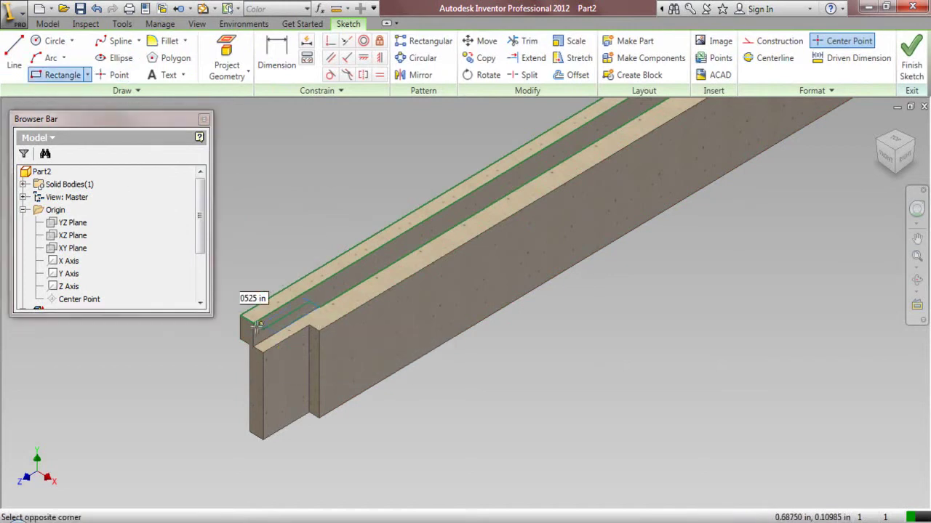
left_click(205, 325)
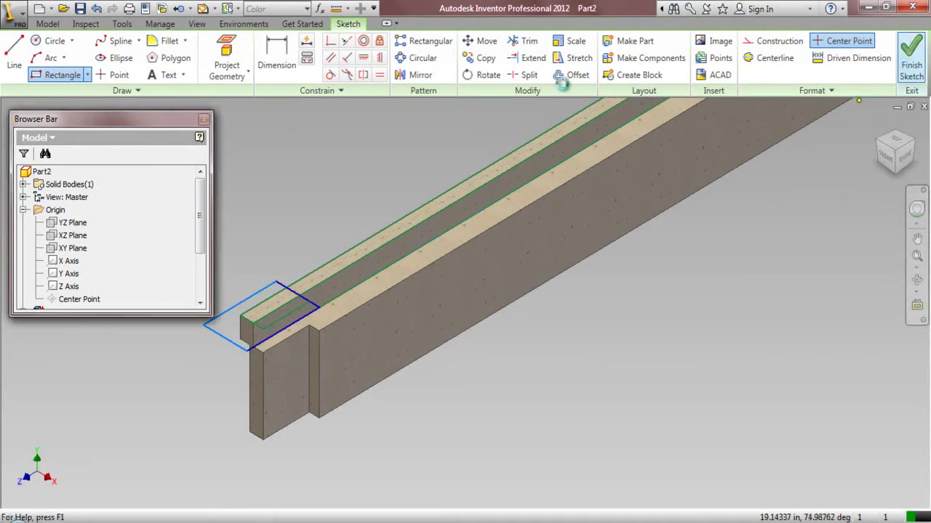
left_click(911, 61)
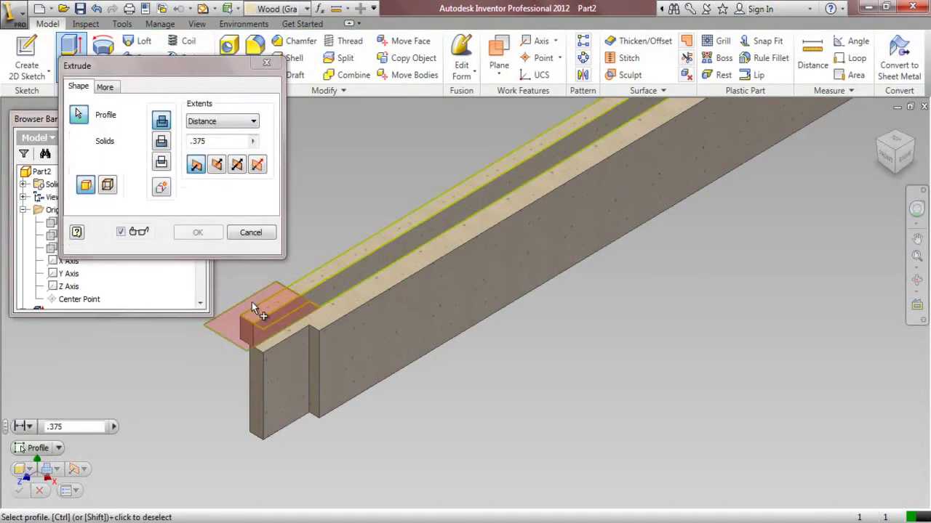
- Extrude the rectangle as a cut with To extents ending at the lower ledge face
left_click(252, 302)
left_click(229, 125)
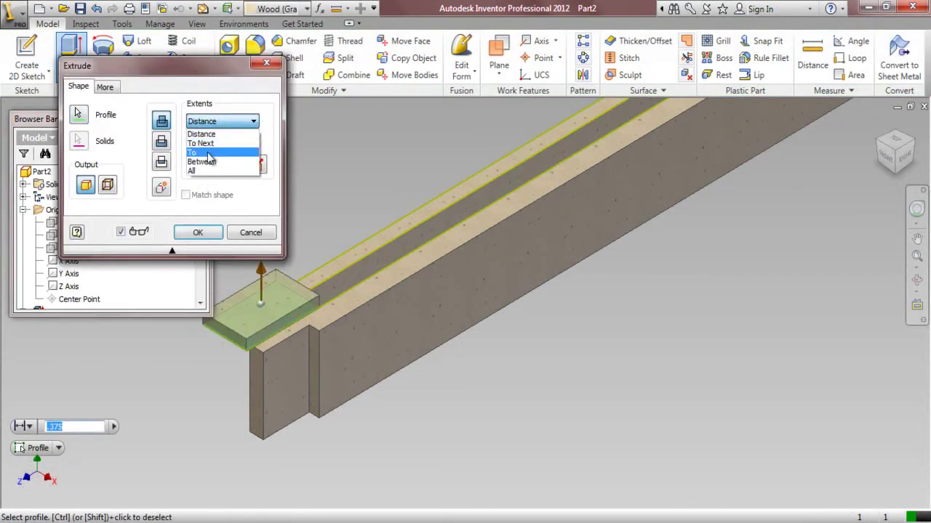
left_click(208, 151)
left_click(339, 309)
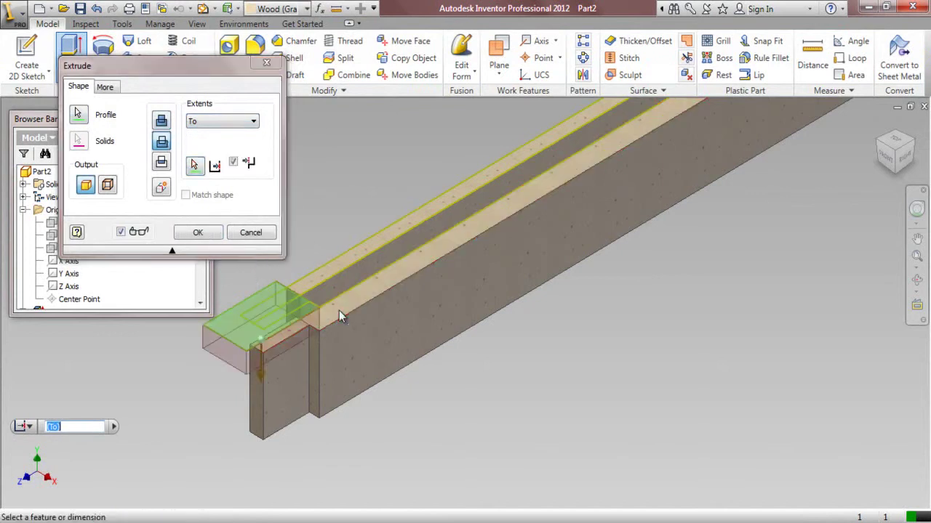
left_click(199, 233)
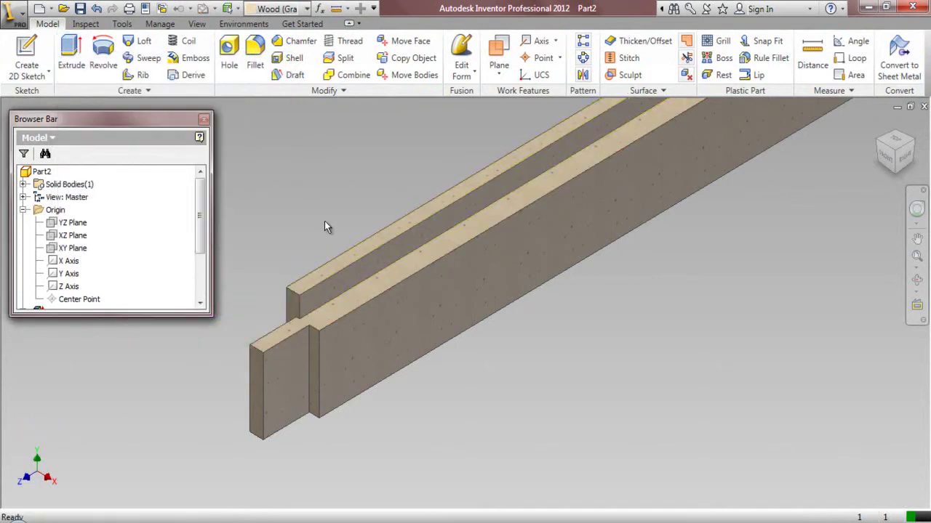
- Collapse the model tree and mirror Extrusion3, Mirror1 and Extrusion4 about the XY plane
right_click(83, 251)
left_click(160, 361)
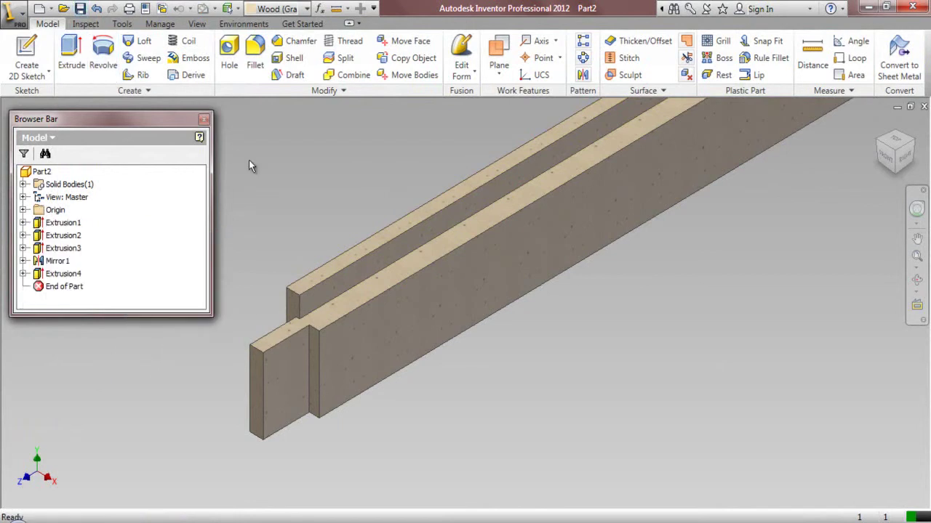
left_click(583, 75)
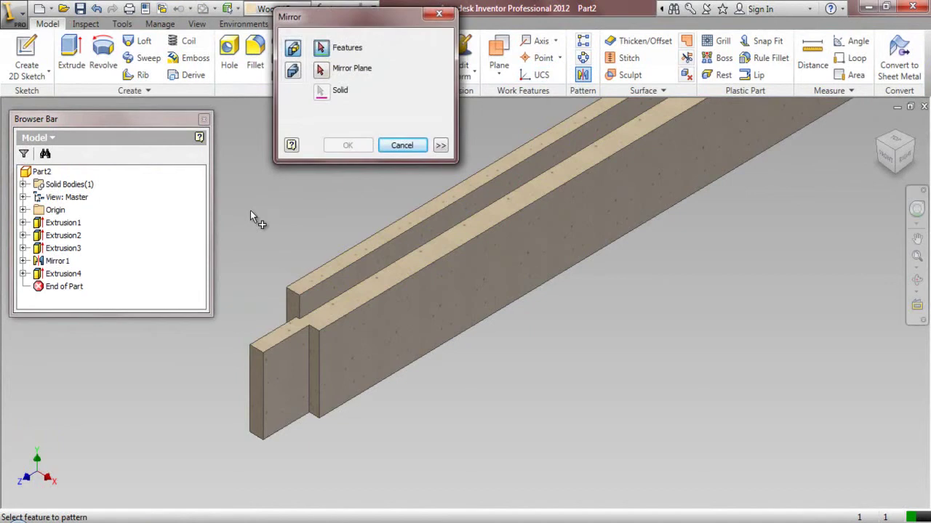
left_click(76, 248)
left_click(66, 274)
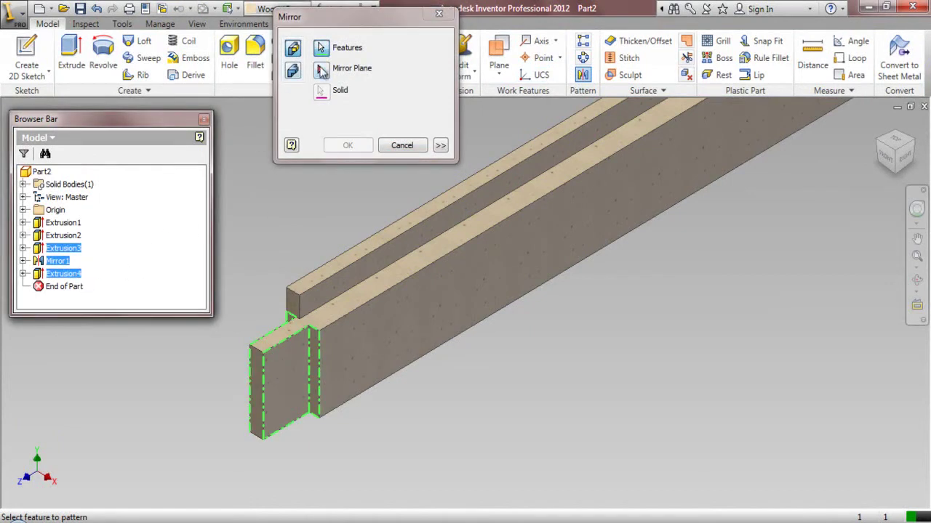
left_click(320, 69)
scroll(341, 405, "down", 5)
scroll(420, 363, "up", 8)
scroll(420, 364, "down", 5)
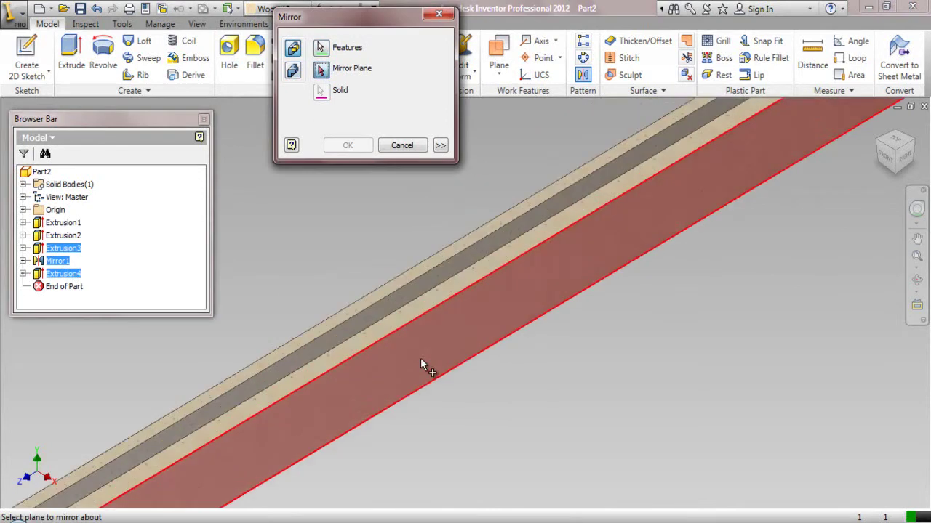
left_click(23, 210)
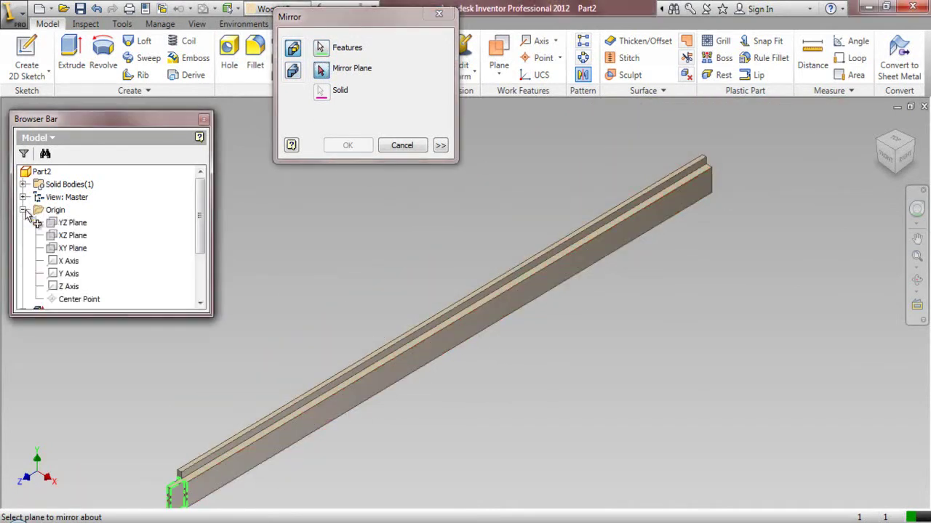
left_click(70, 248)
left_click(348, 146)
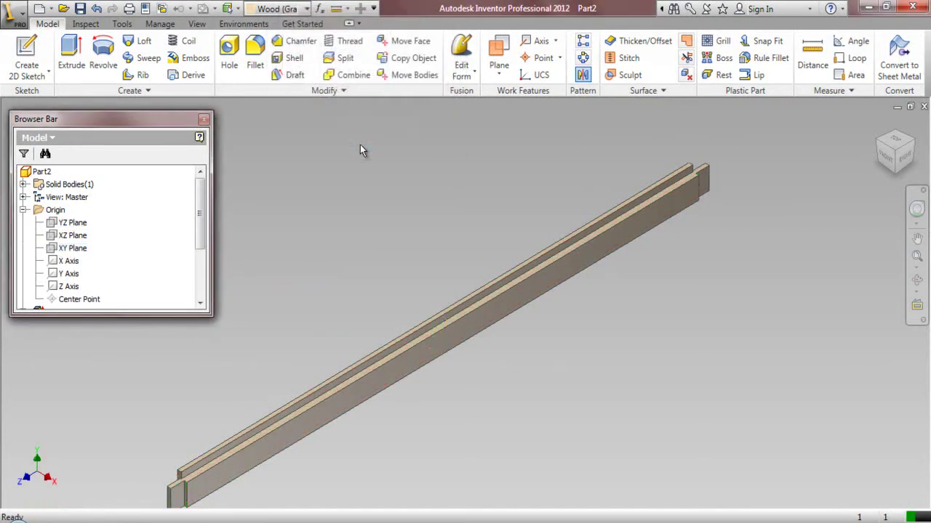
- Inspect the mirrored far end, collapse the model tree, and save and close the part
left_click(914, 144)
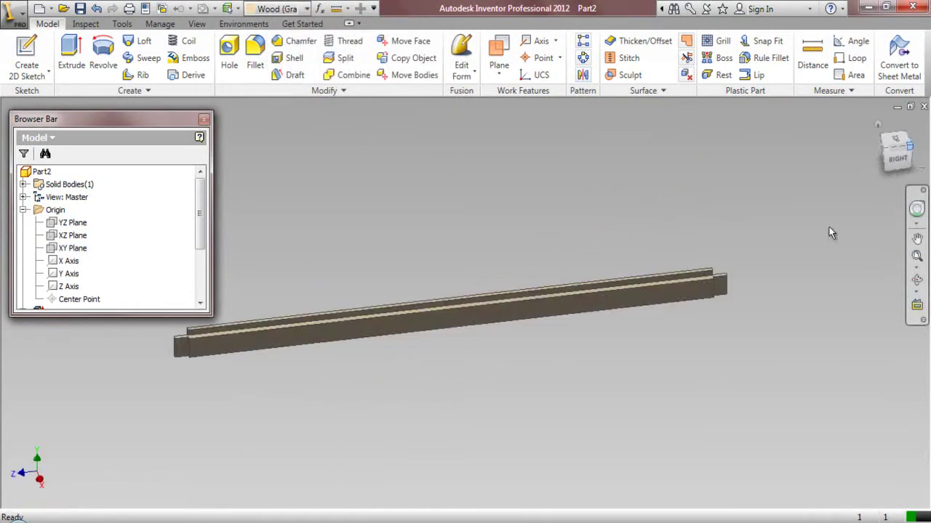
scroll(608, 388, "up", 5)
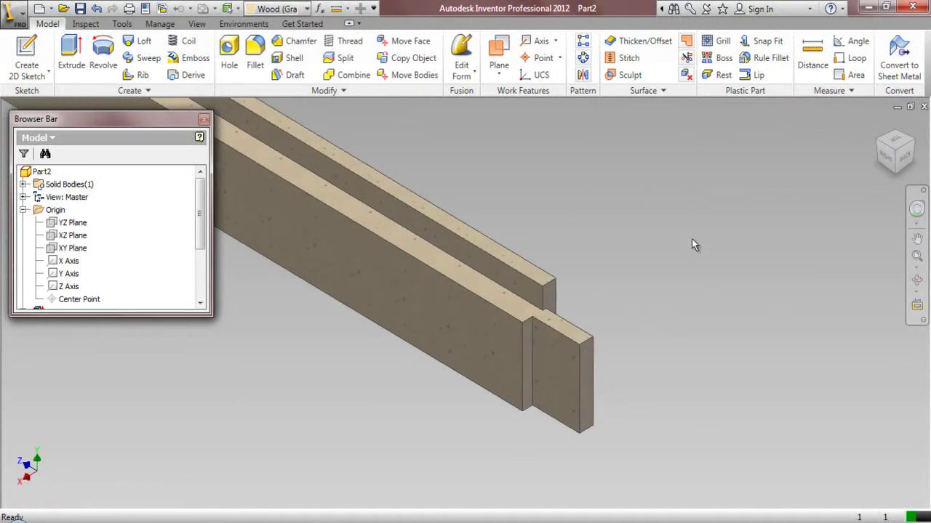
left_click(878, 124)
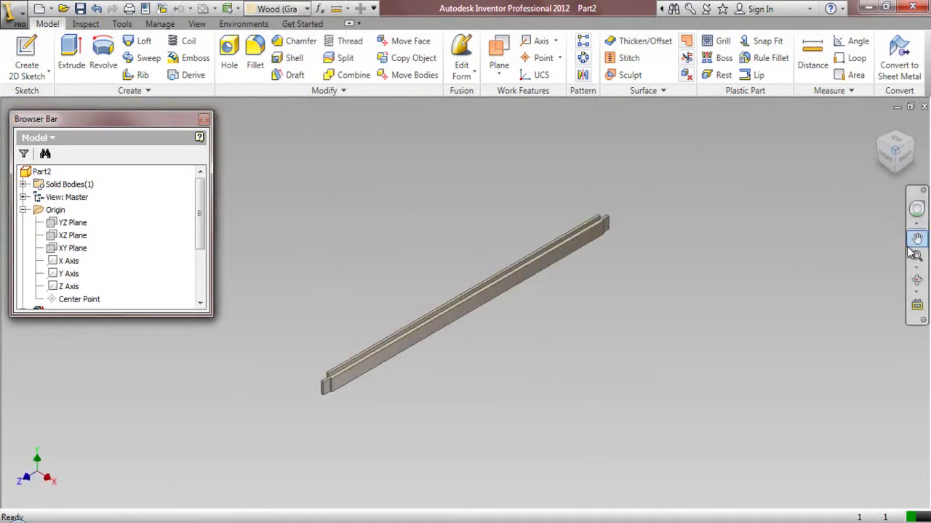
right_click(148, 235)
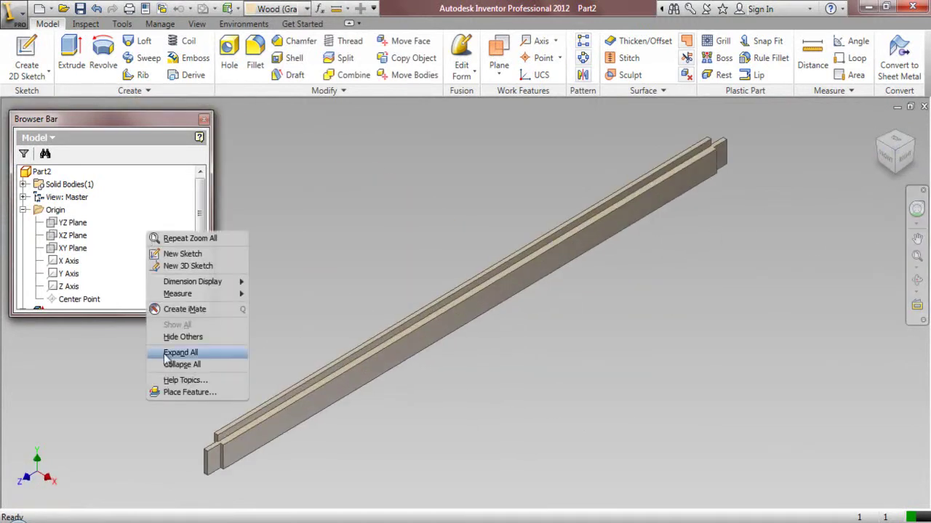
left_click(180, 365)
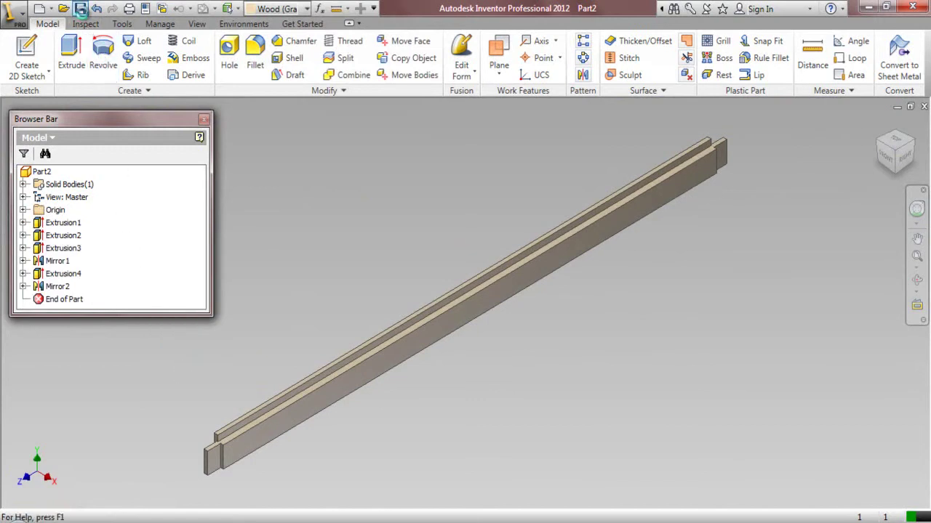
left_click(924, 107)
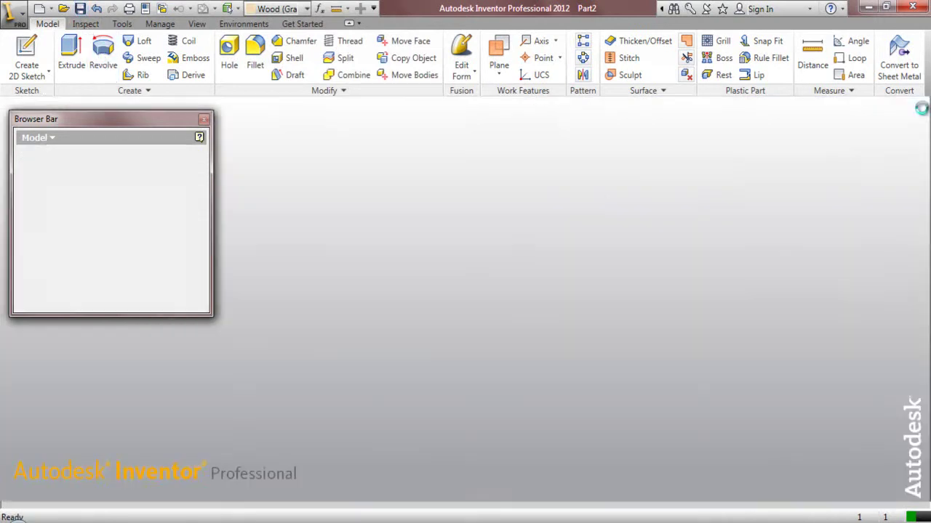
- Create a new part from the My Preference.ipt template
left_click(16, 65)
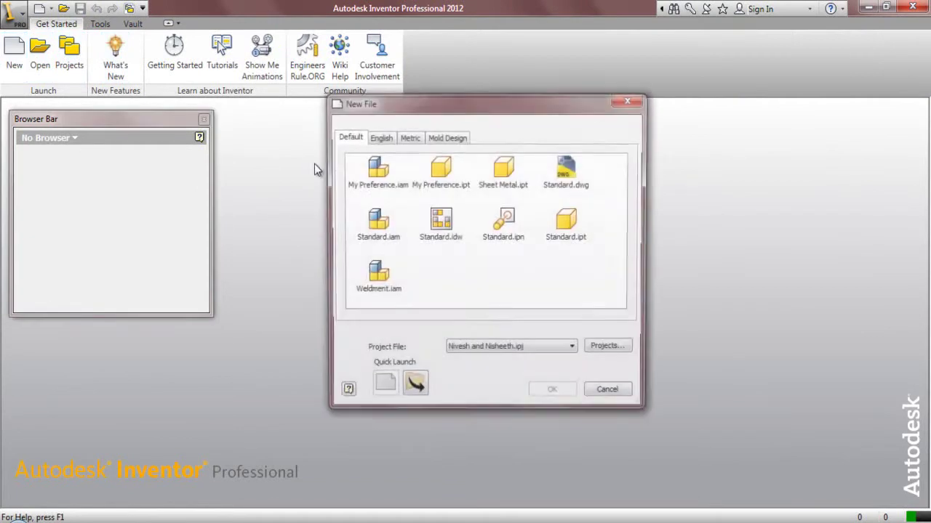
left_click(441, 171)
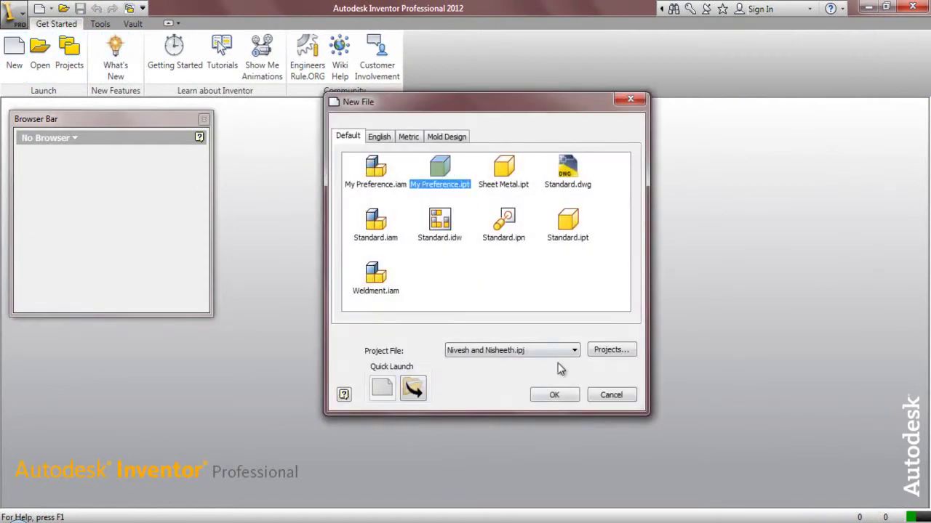
left_click(564, 399)
- Sketch a two-point rectangle about 0.77 in wide around the origin
left_click(62, 75)
left_click(391, 238)
left_click(547, 375)
- Centre the rectangle by making its top edge's midpoint coincident with the vertical axis and its left edge's midpoint with the horizontal axis
left_click(330, 41)
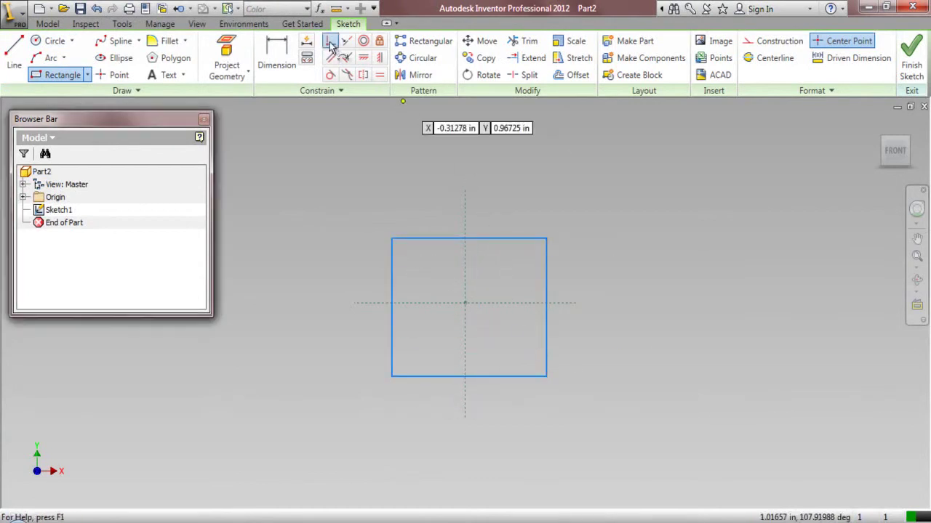
left_click(470, 238)
left_click(465, 262)
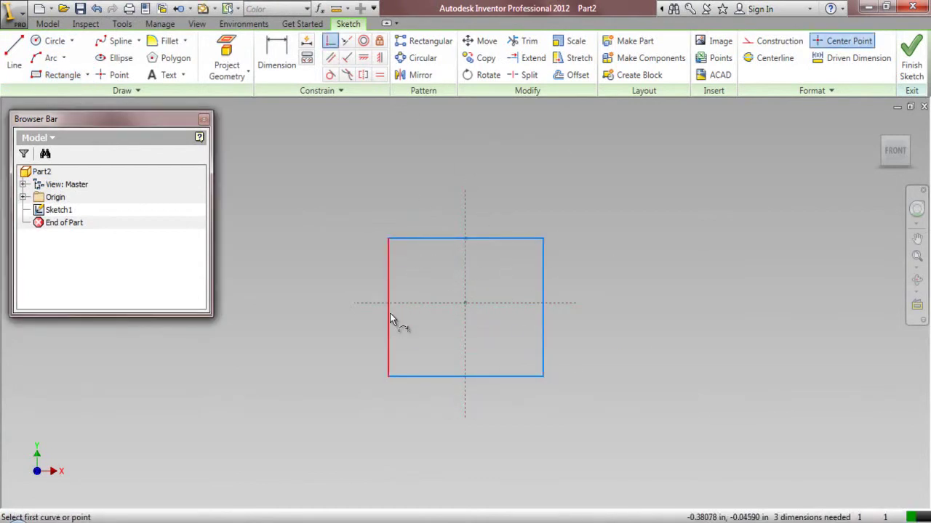
left_click(389, 308)
left_click(396, 302)
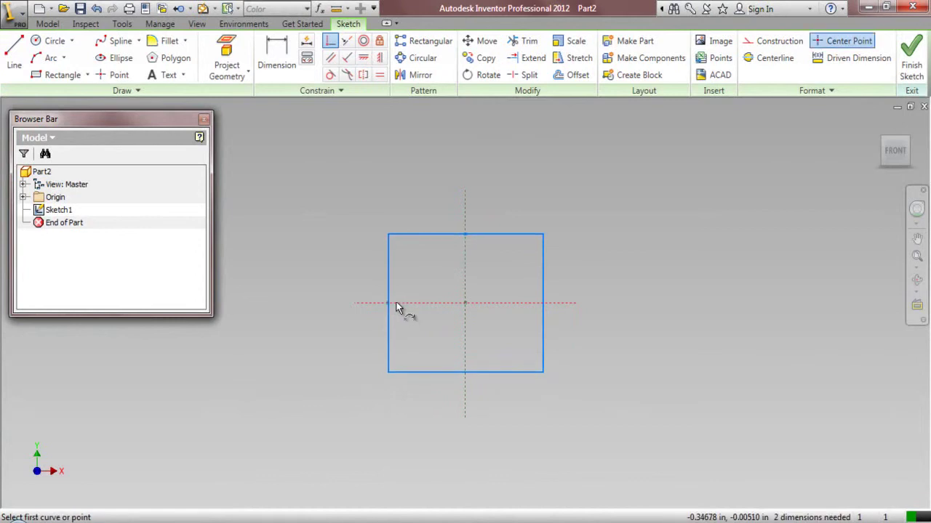
- Dimension the rectangle 1.25 in wide and 3.5 in high
right_click(377, 167)
left_click(298, 187)
left_click(443, 234)
left_click(450, 195)
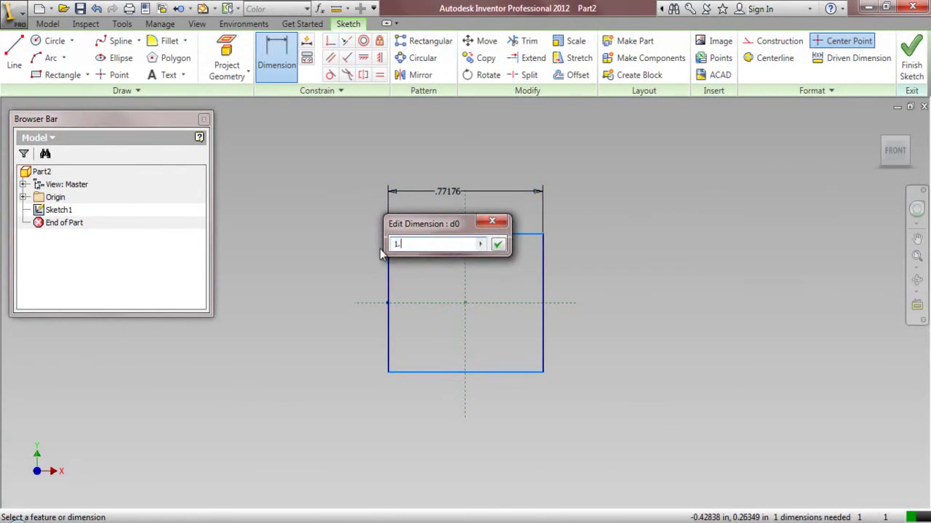
key("Return")
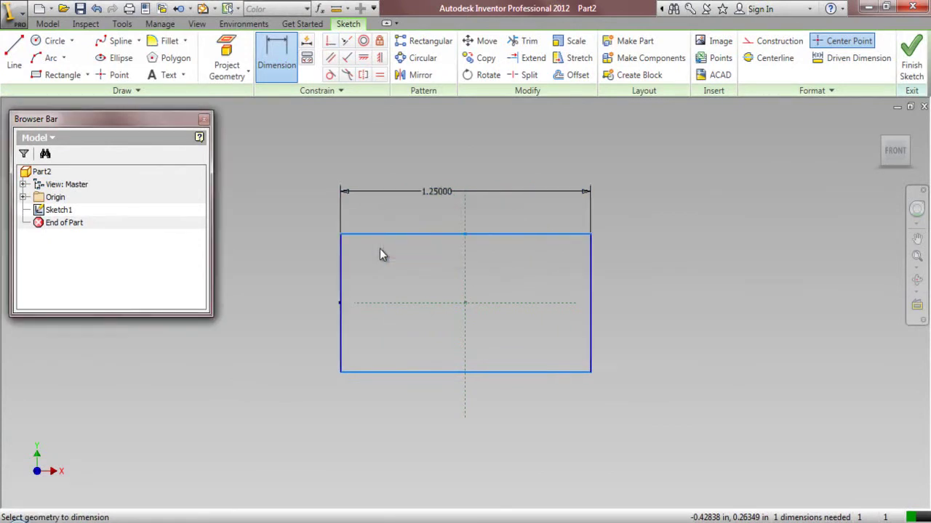
left_click(341, 291)
left_click(288, 290)
type("3.5")
key("Return")
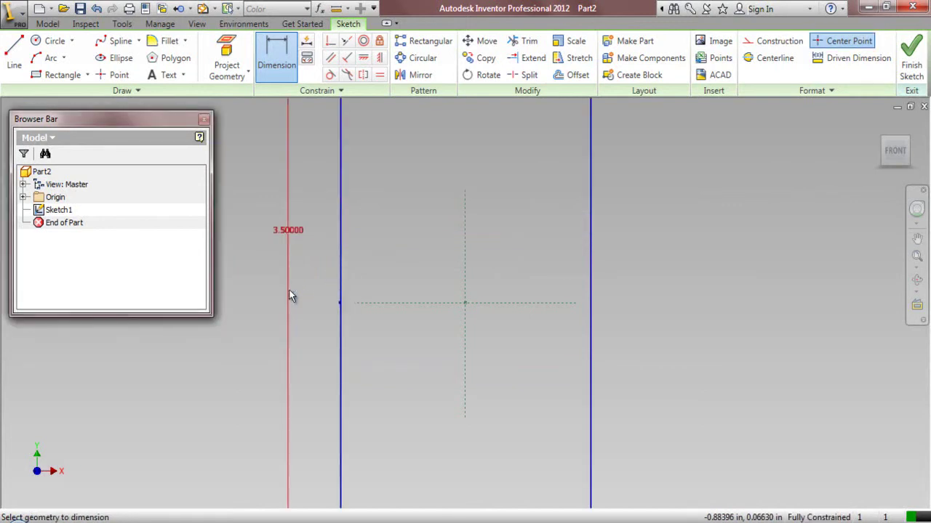
- Finish the sketch and extrude the rectangle 35.688 in symmetrically about the sketch plane
left_click(911, 58)
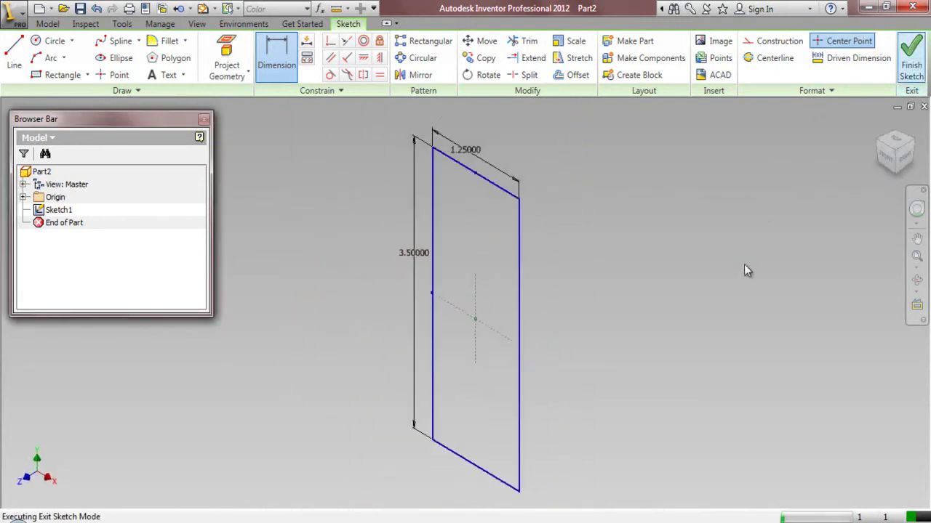
left_click(71, 51)
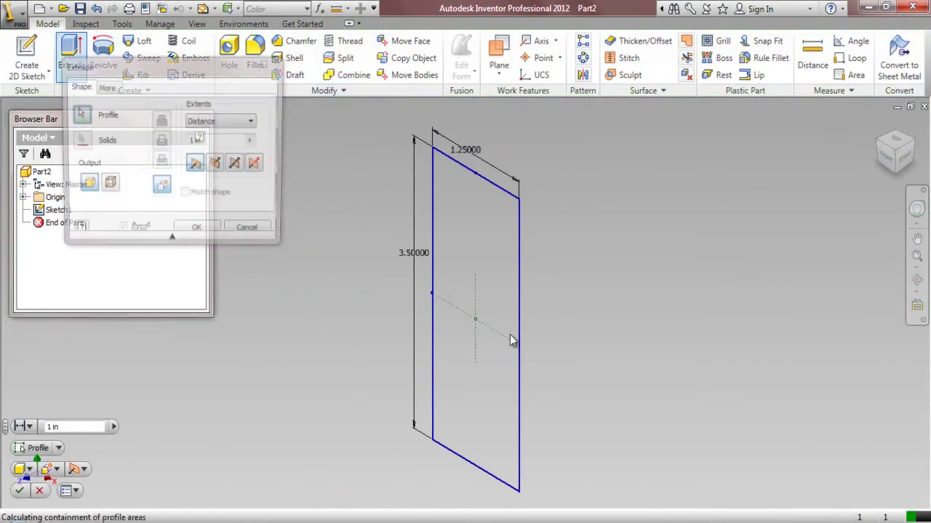
left_click(235, 165)
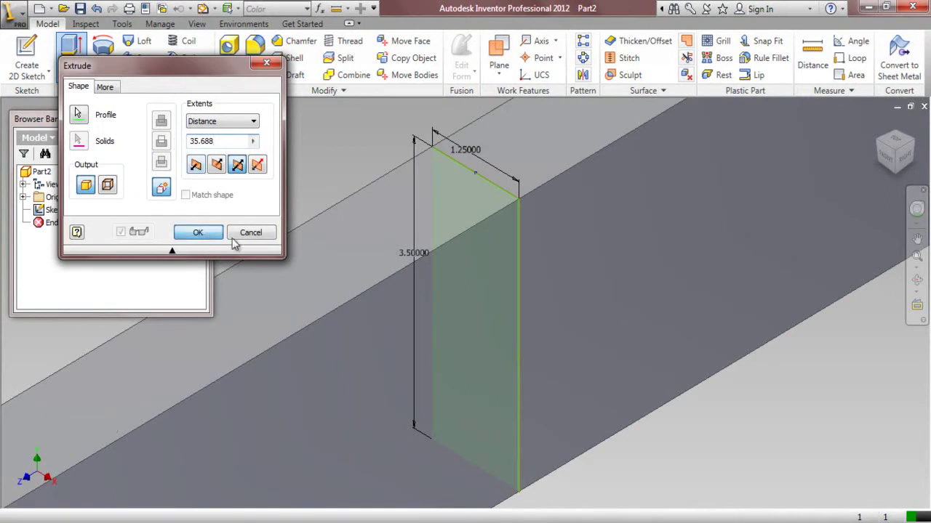
left_click(208, 234)
left_click(917, 256)
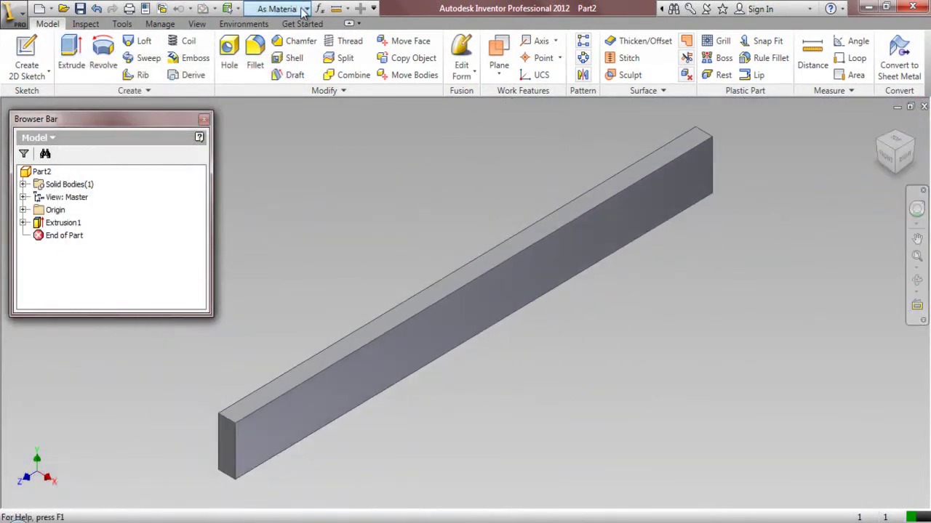
- Set the part's colour to Wood (Grade B Plywood)
left_click(280, 8)
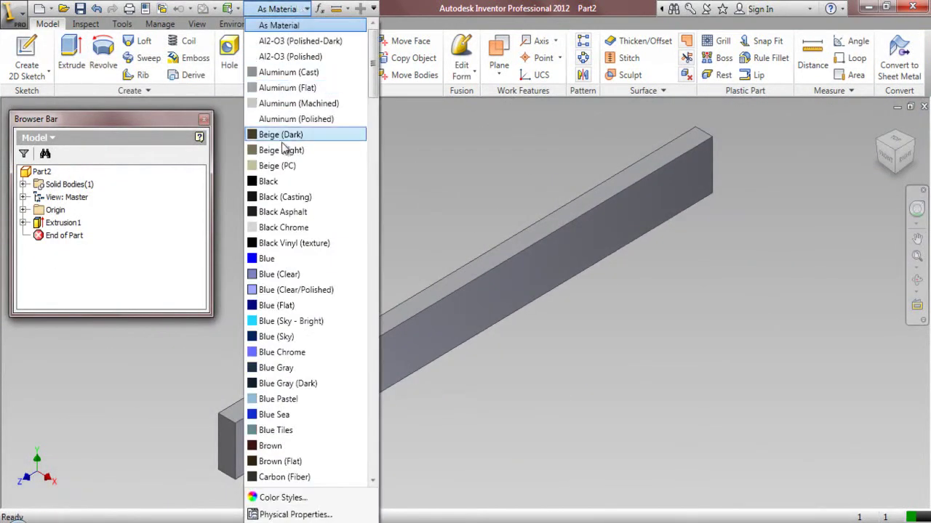
scroll(335, 466, "down", 20)
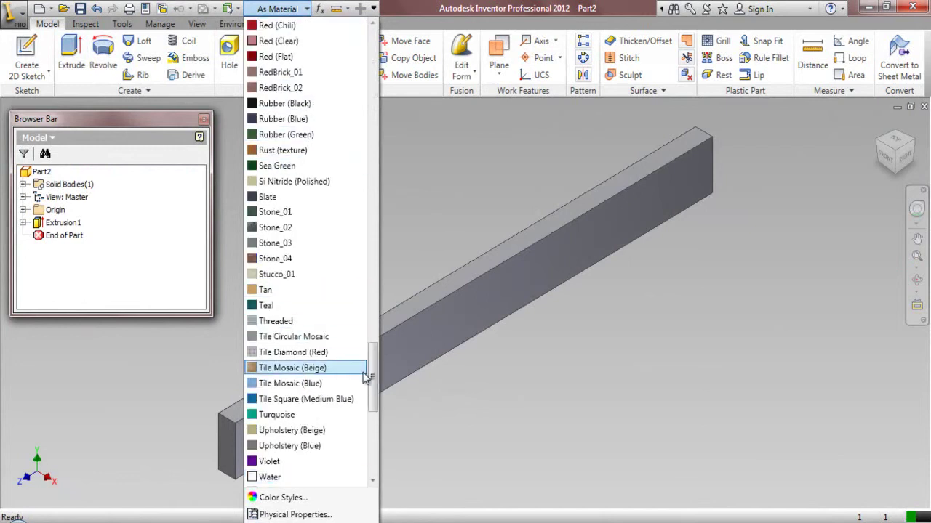
left_click_drag(375, 385, 374, 421)
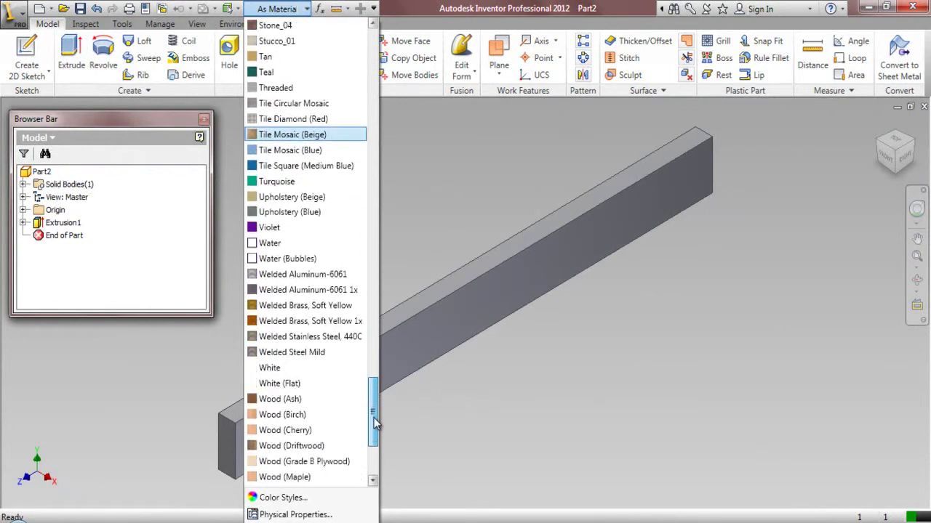
left_click(341, 461)
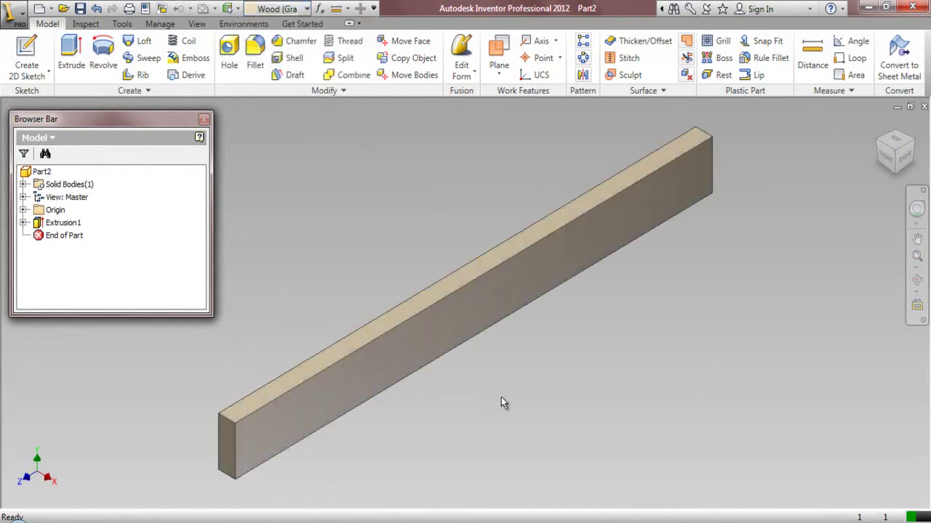
- Save the part under the file name Part3
left_click(81, 9)
left_click(467, 364)
key("BackSpace")
type("3")
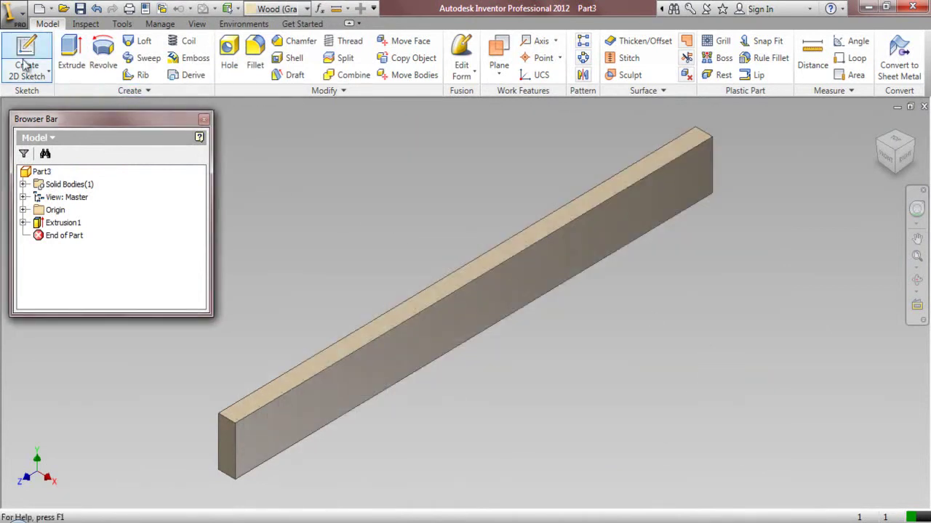
- Start a sketch on the XY plane and project the cut edges of the board into it
left_click(23, 210)
left_click(63, 248)
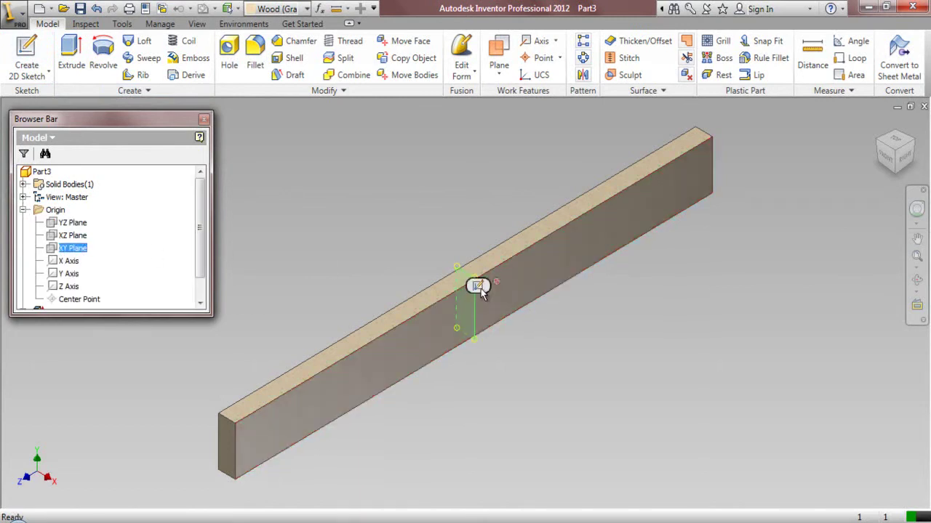
left_click(478, 286)
left_click(242, 79)
left_click(257, 130)
- Slice the graphics at the sketch plane and hide everything other than the sketch
scroll(451, 277, "up", 3)
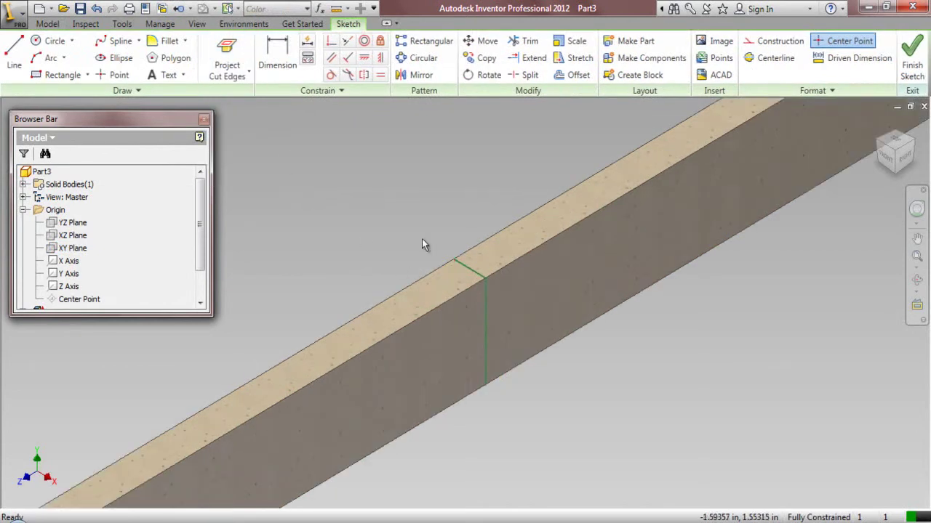
right_click(399, 209)
left_click(364, 368)
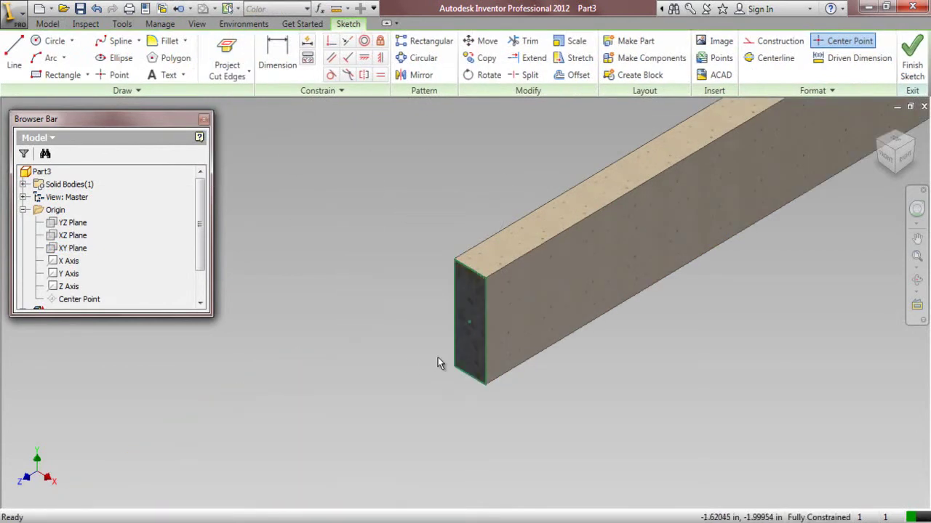
right_click(337, 231)
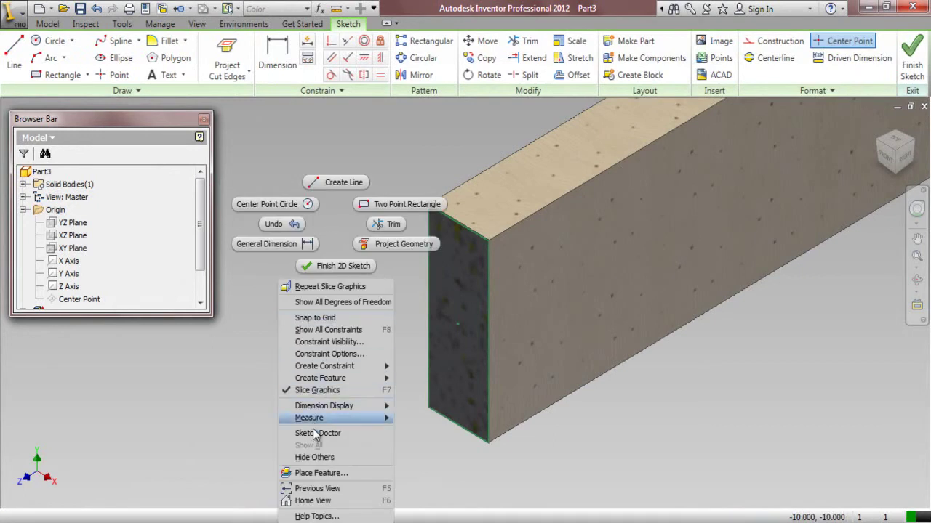
left_click(320, 457)
- Convert the projected outline to construction lines and sketch a rectangle about 0.55 by 0.28 in inward from its right edge
left_click_drag(369, 178, 544, 456)
left_click(772, 41)
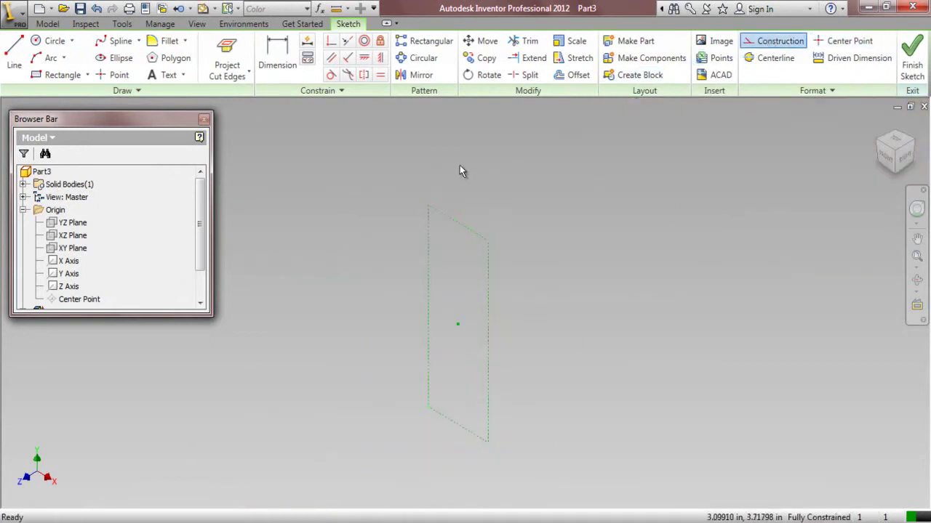
left_click(62, 75)
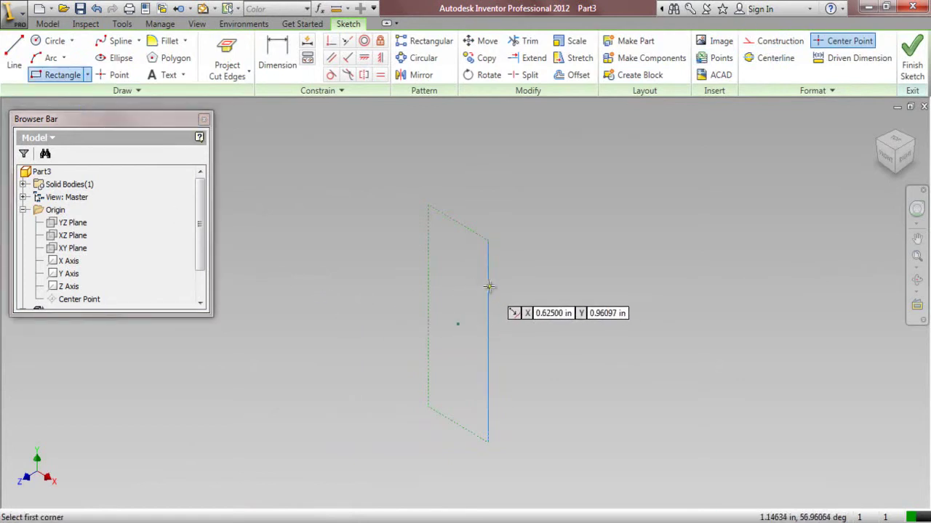
left_click(487, 284)
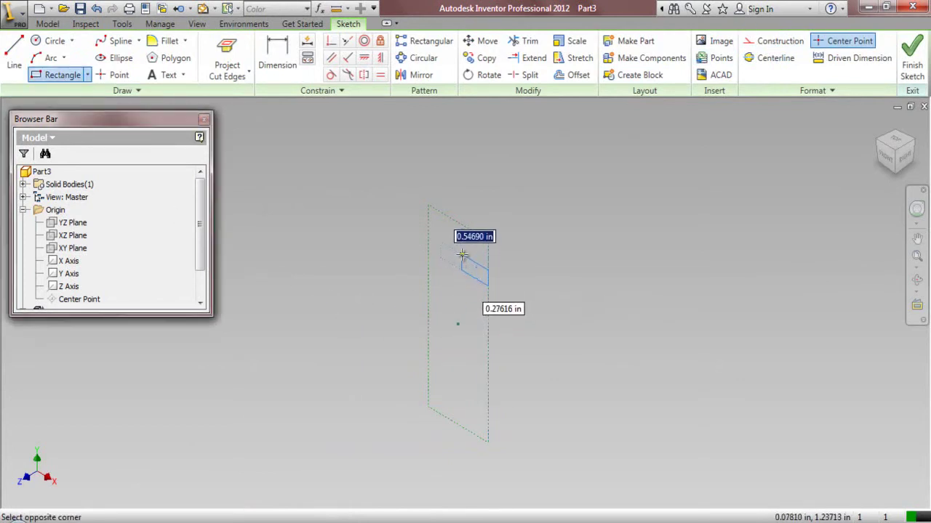
left_click(461, 255)
- Dimension the small rectangle's width as 0.75 in
left_click(277, 64)
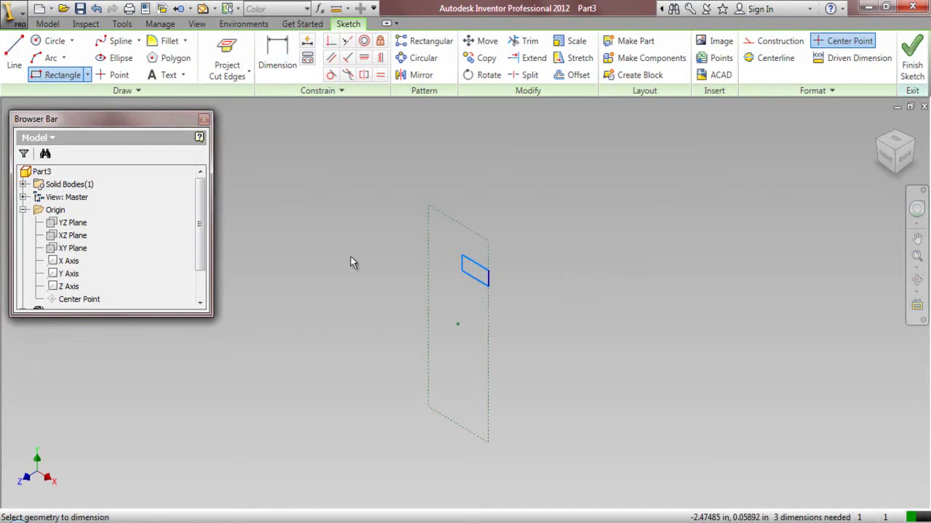
left_click(480, 283)
left_click(476, 304)
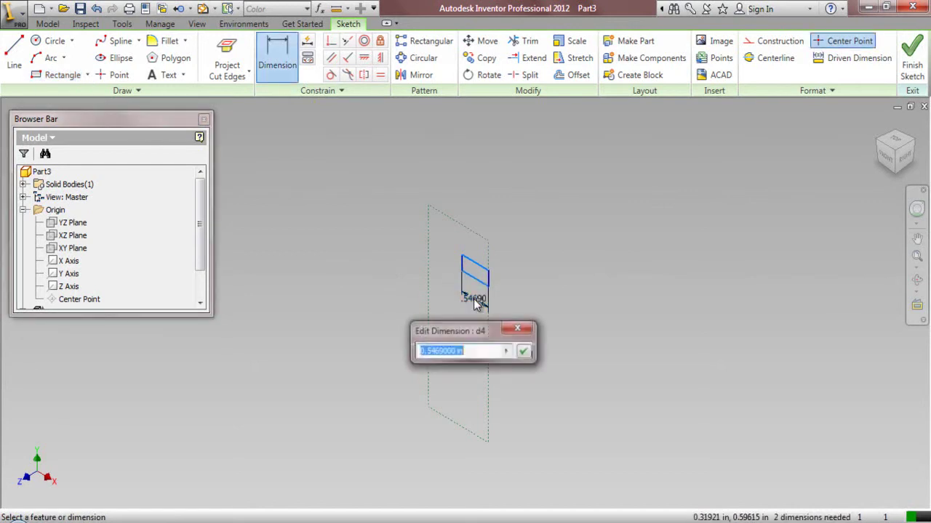
left_click(480, 352)
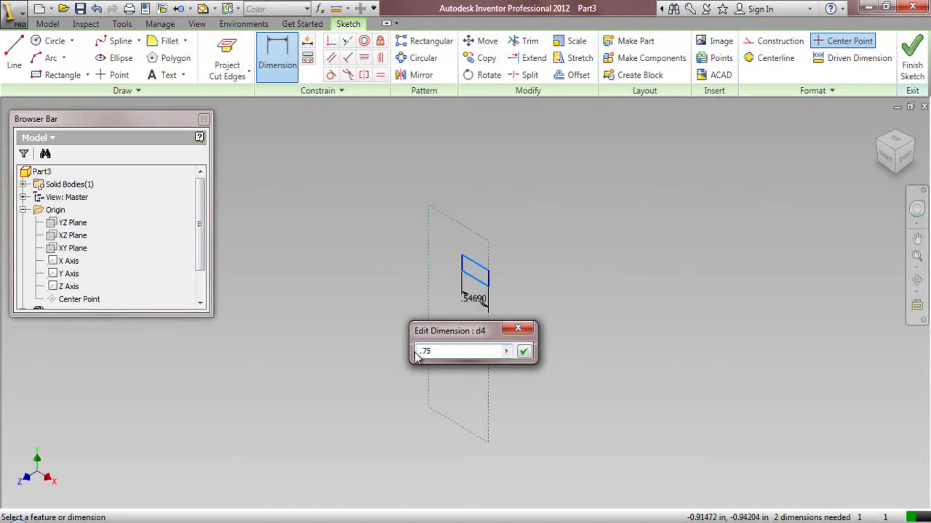
left_click(523, 353)
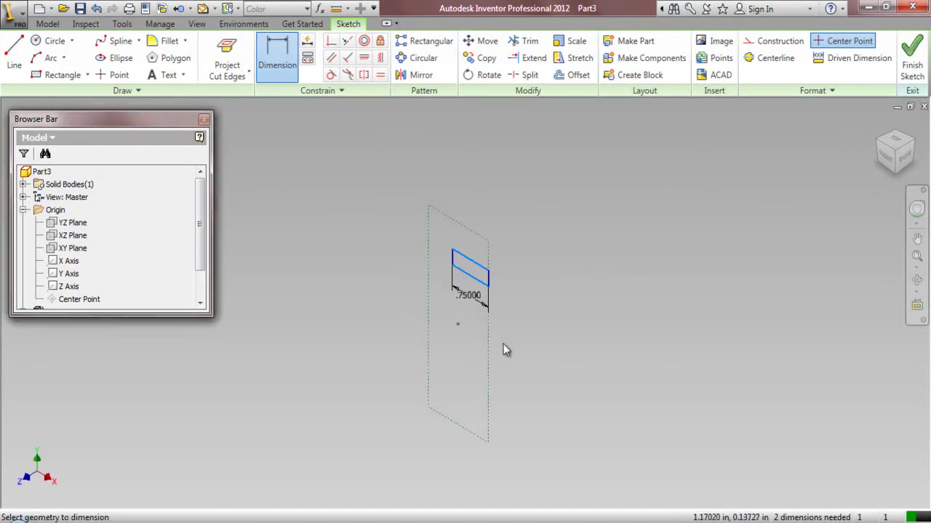
- Dimension the small rectangle's height by referencing its 0.75 in width dimension
left_click(454, 263)
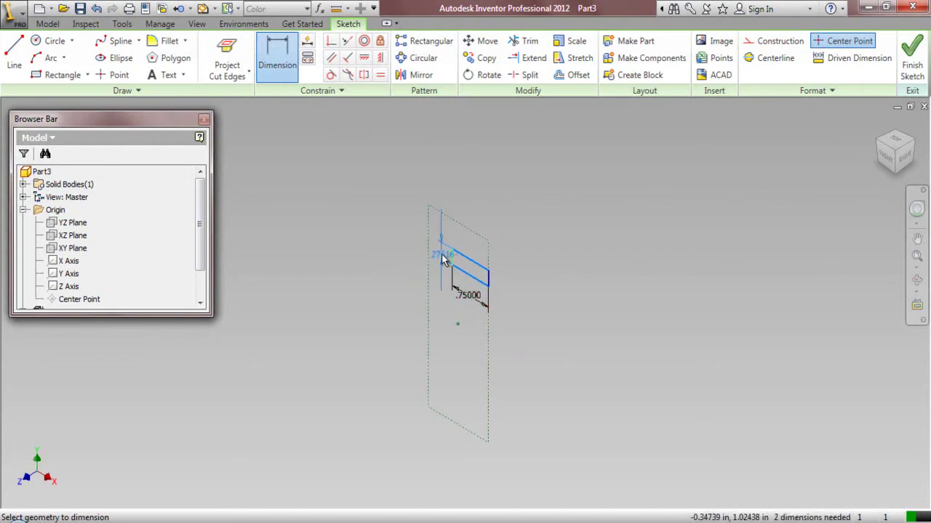
left_click(439, 253)
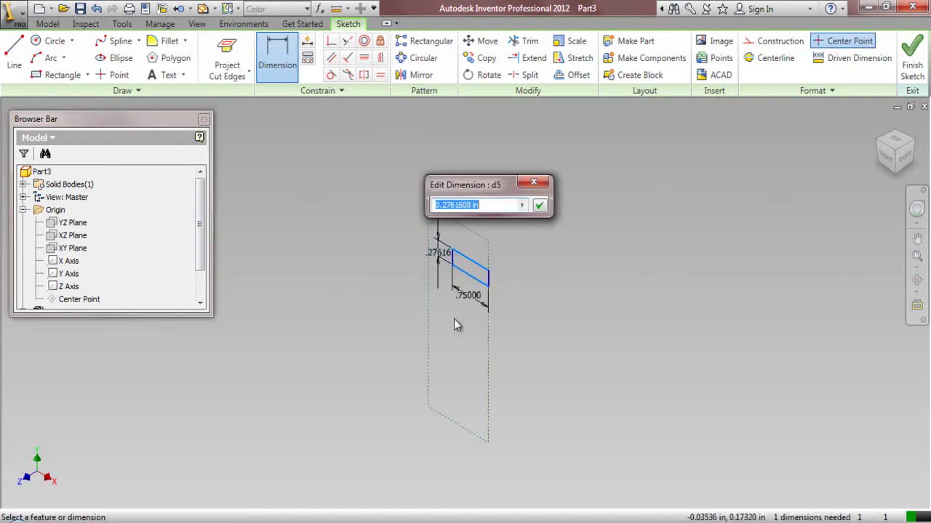
left_click(469, 294)
left_click(541, 211)
- Apply a collinear constraint between the small rectangle's top edge and the top edge of the projected outline
scroll(481, 208, "up", 2)
right_click(447, 172)
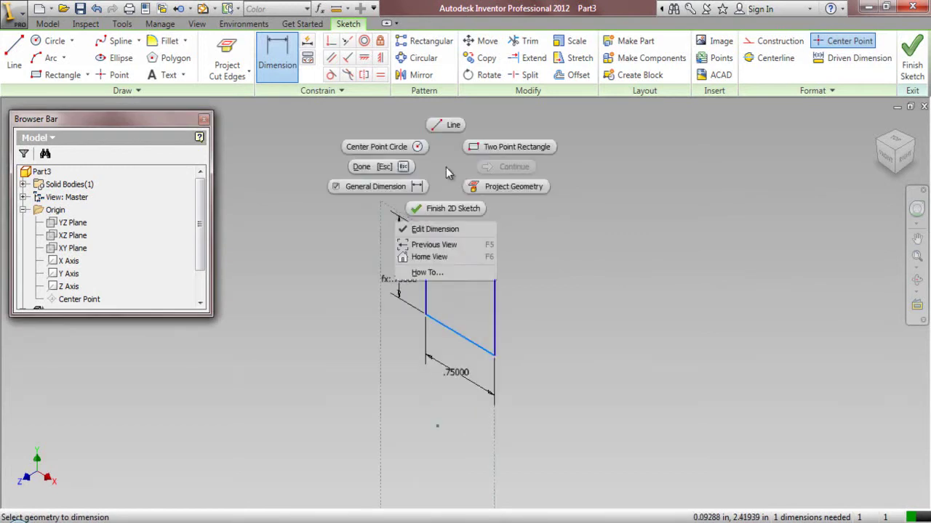
left_click(393, 166)
left_click(347, 40)
left_click(455, 250)
left_click(408, 222)
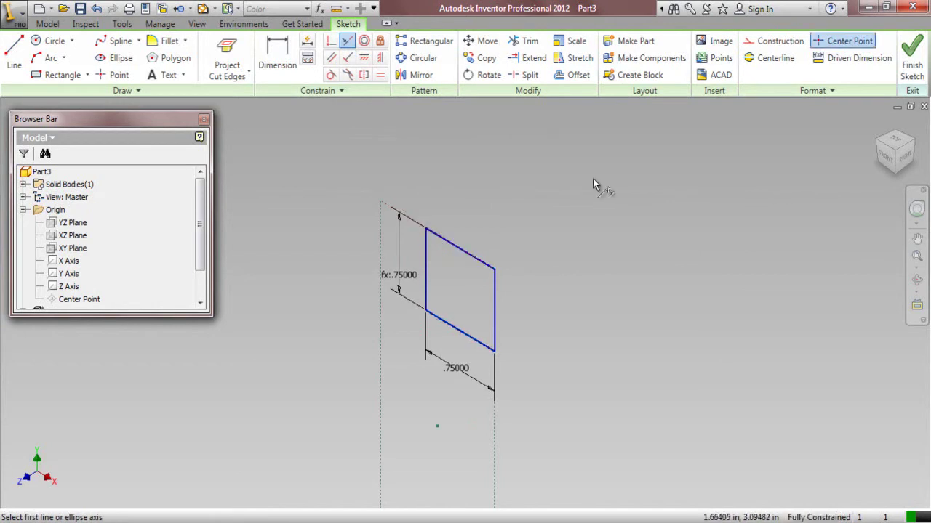
- Finish the sketch and show all hidden geometry again
left_click(912, 56)
right_click(757, 213)
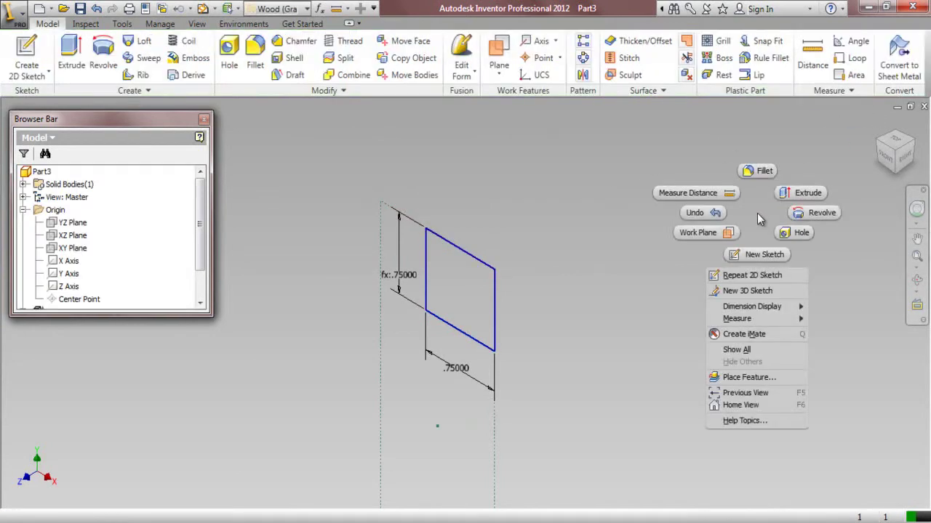
left_click(736, 352)
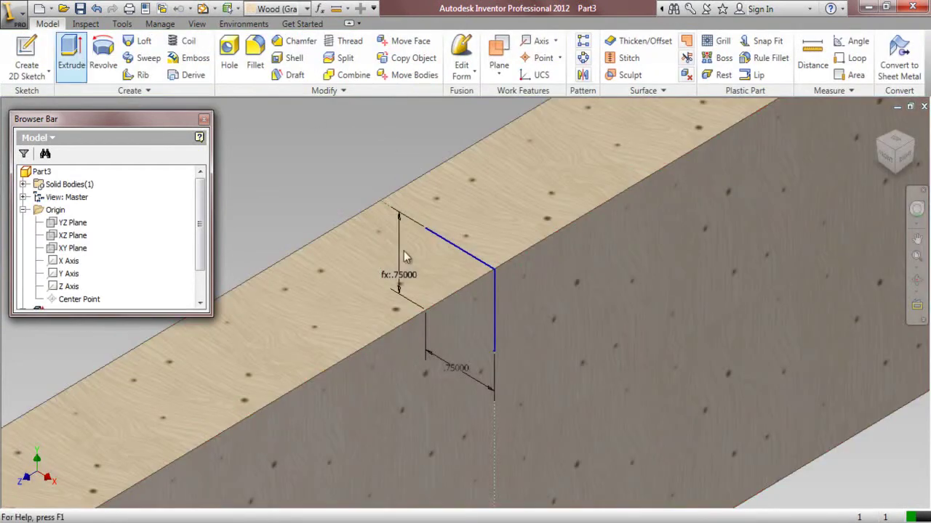
- Extrude the 0.75 in square as a symmetric cut of 35.688 in along the board's upper edge
left_click(70, 51)
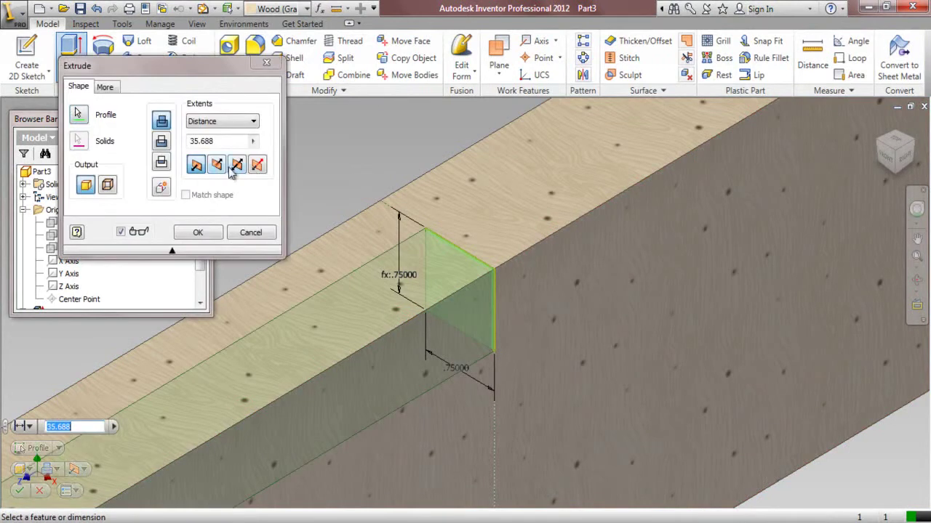
left_click(237, 166)
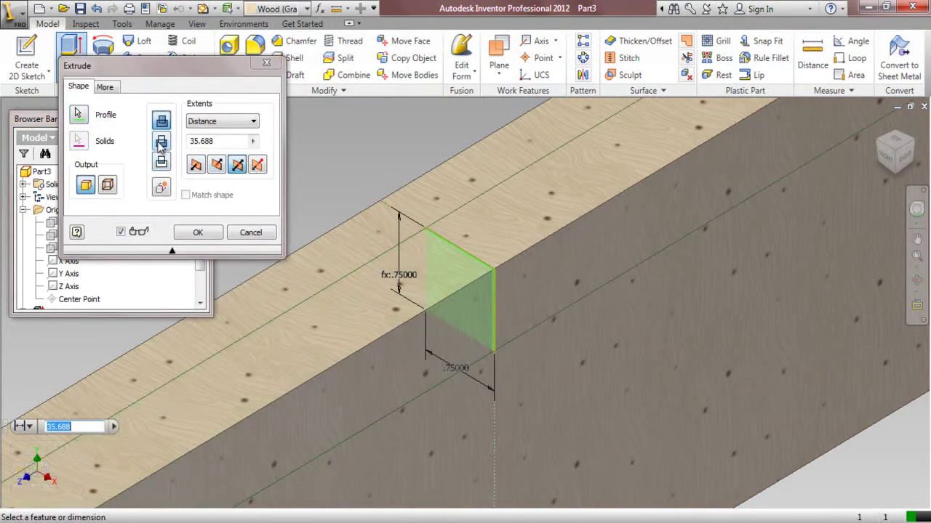
left_click(162, 143)
left_click(198, 232)
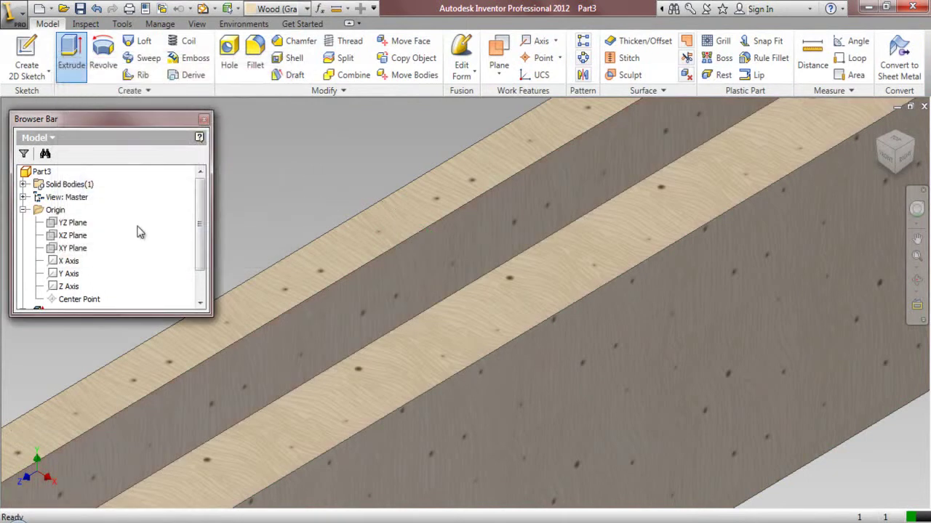
- Collapse all entries in the model tree
right_click(138, 228)
left_click(171, 357)
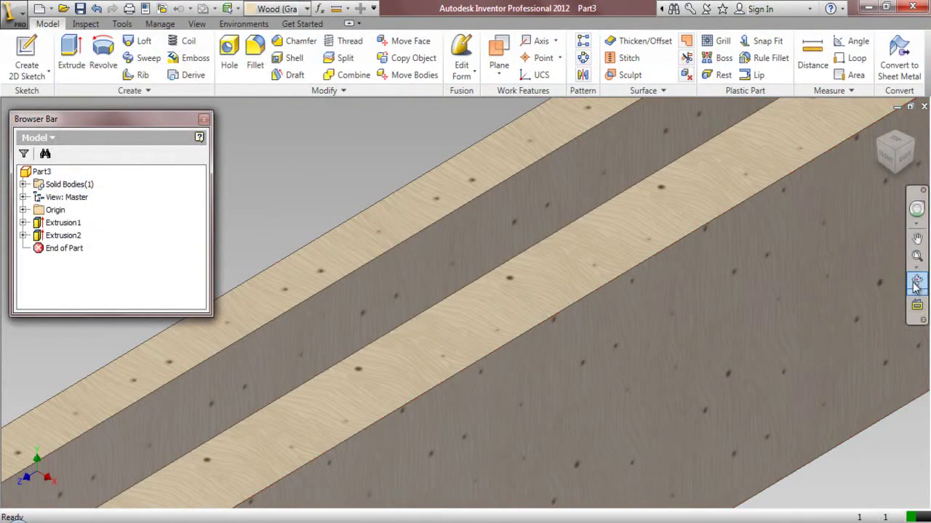
left_click(917, 256)
scroll(784, 265, "down", 2)
key("Home")
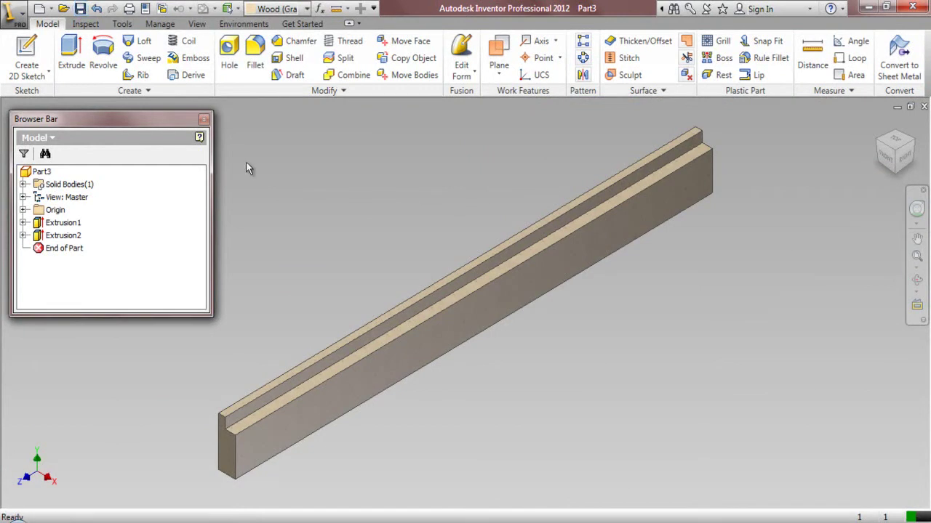
- Start a sketch on the board's wide front face and draw a full-height rectangle about 4.1 in long at its near end
left_click(26, 51)
left_click(266, 457)
left_click(226, 57)
left_click(60, 75)
left_click(271, 468)
left_click(372, 322)
- Dimension the rectangle's length along the board and set it to 1.75 in
left_click(277, 64)
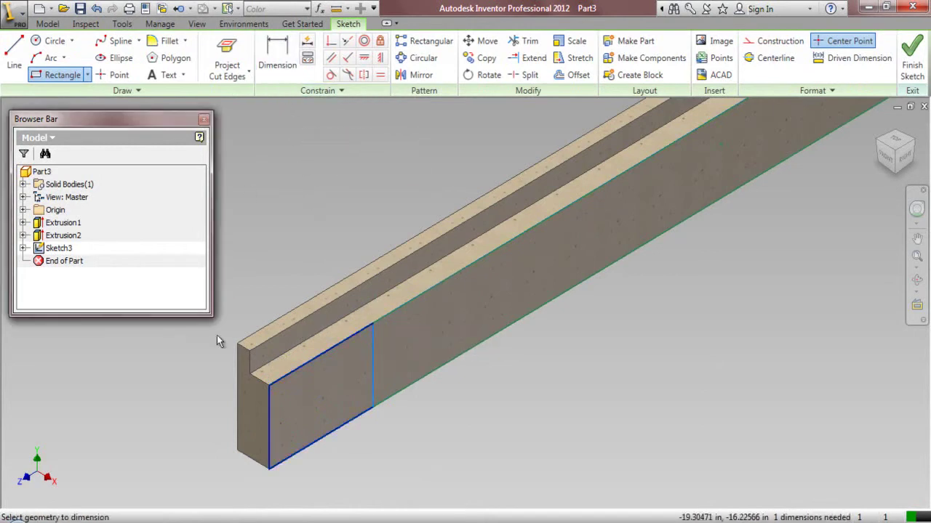
left_click(268, 432)
left_click(373, 378)
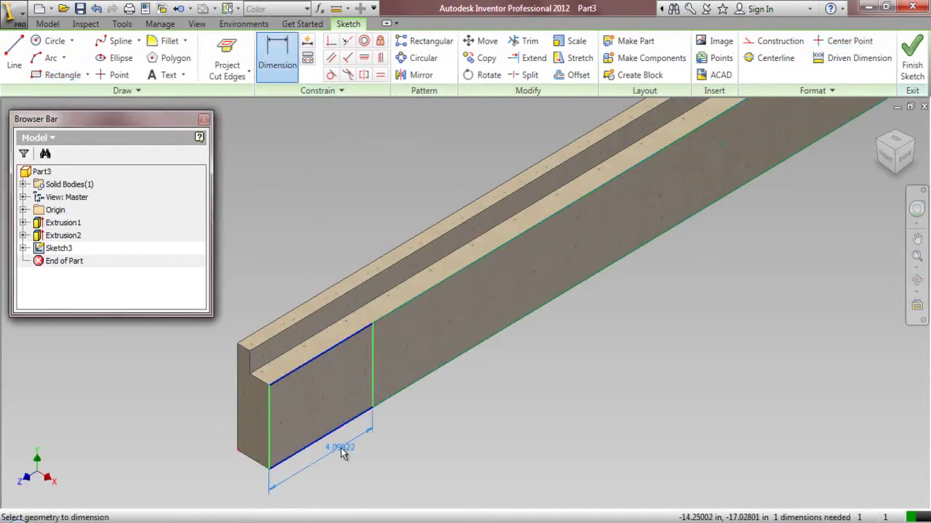
left_click(336, 459)
type("1.")
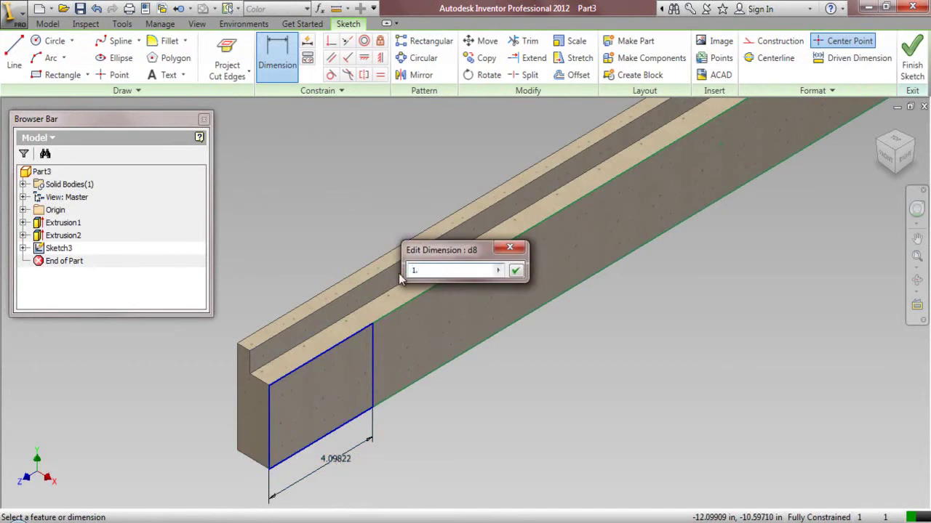
type("75")
key("Return")
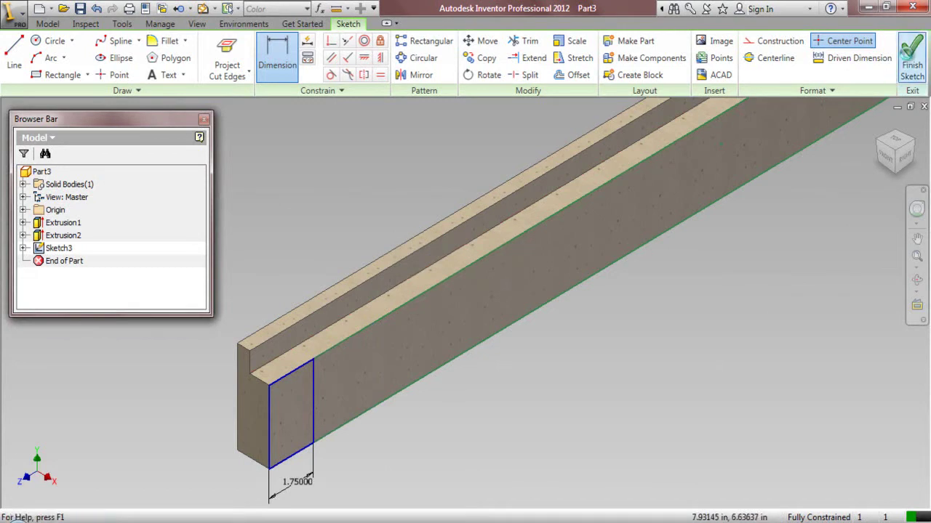
- Finish the sketch and extrude the end rectangle as a cut 0.375 in deep into the board's front face
left_click(911, 65)
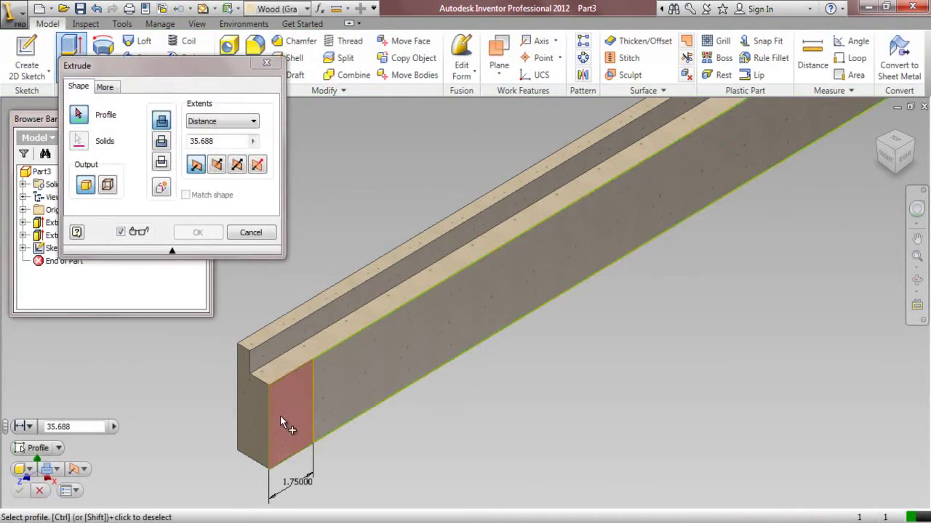
left_click(162, 143)
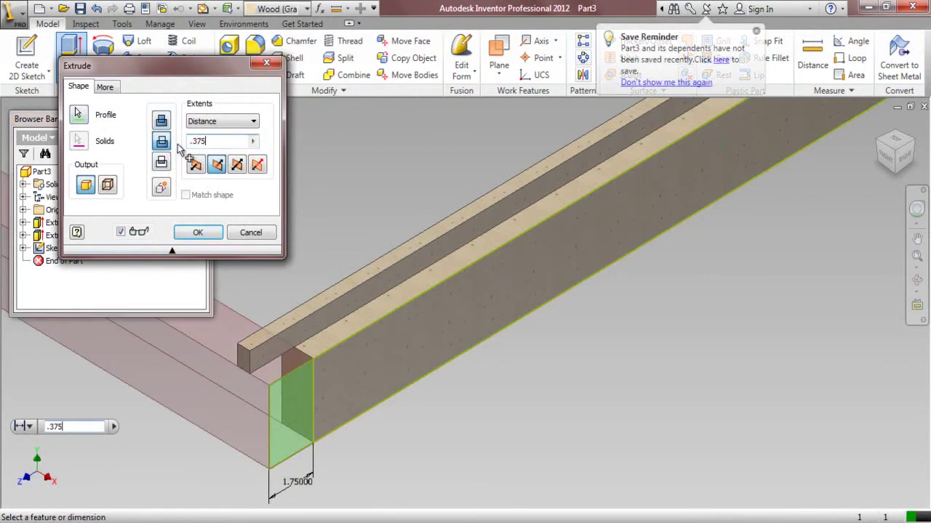
left_click(209, 236)
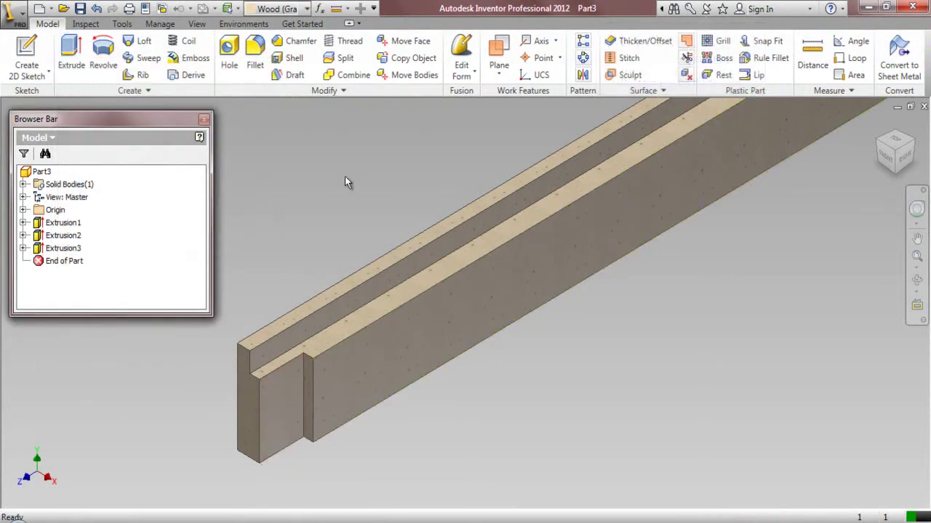
- Mirror the tenon cut at the near end across the YZ plane to the board's back side
left_click(583, 75)
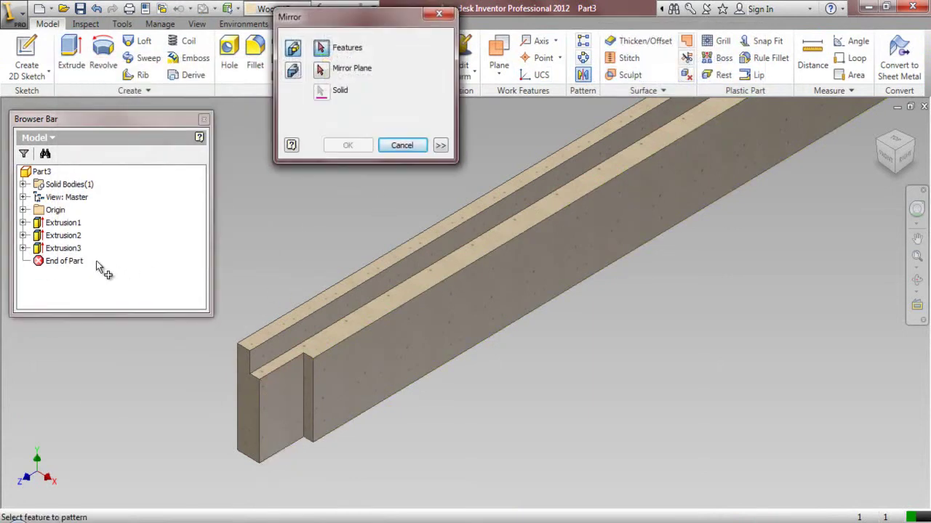
left_click(63, 248)
left_click(321, 68)
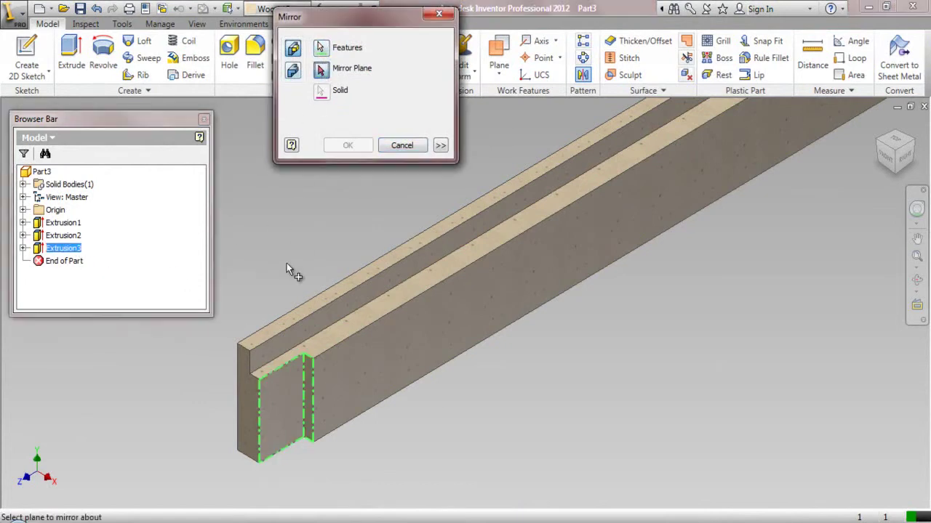
left_click(23, 210)
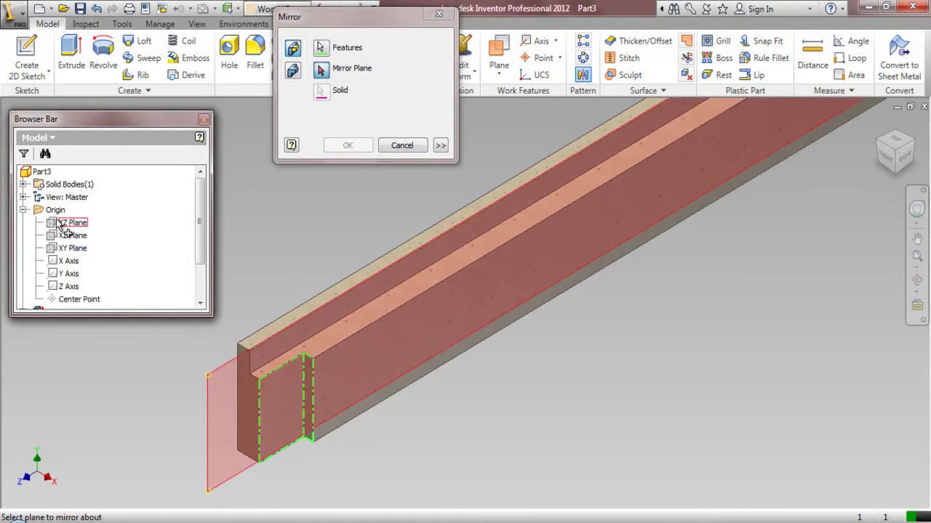
left_click(55, 223)
left_click(348, 145)
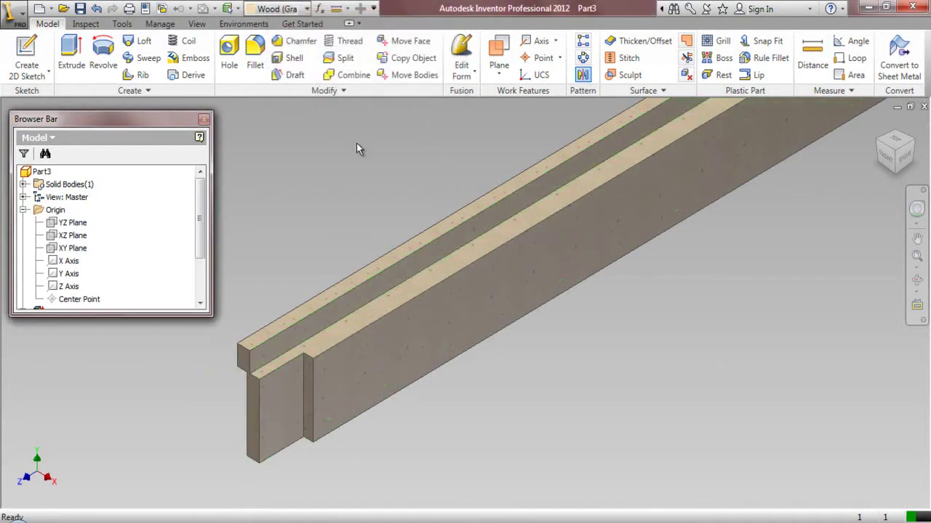
- Start a sketch on the top face of the raised strip and project the outline of the lower ledge into it
left_click(28, 56)
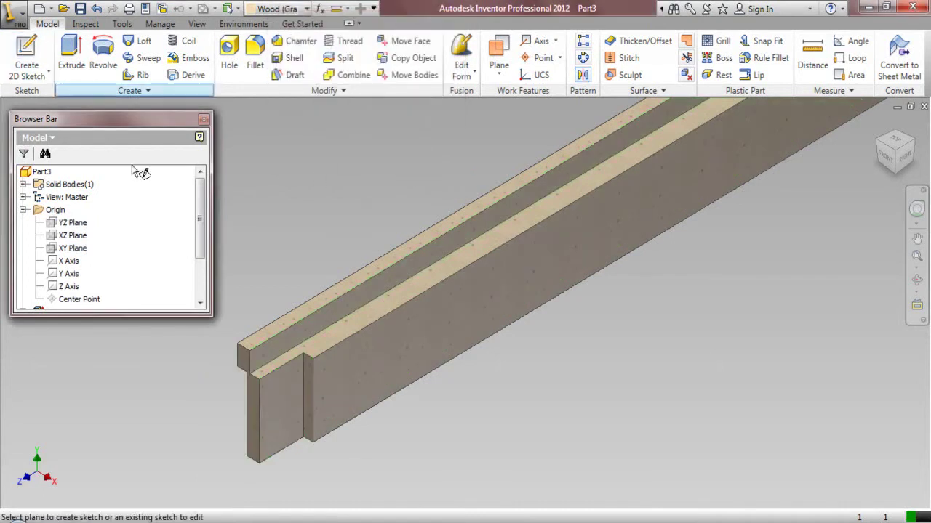
left_click(284, 317)
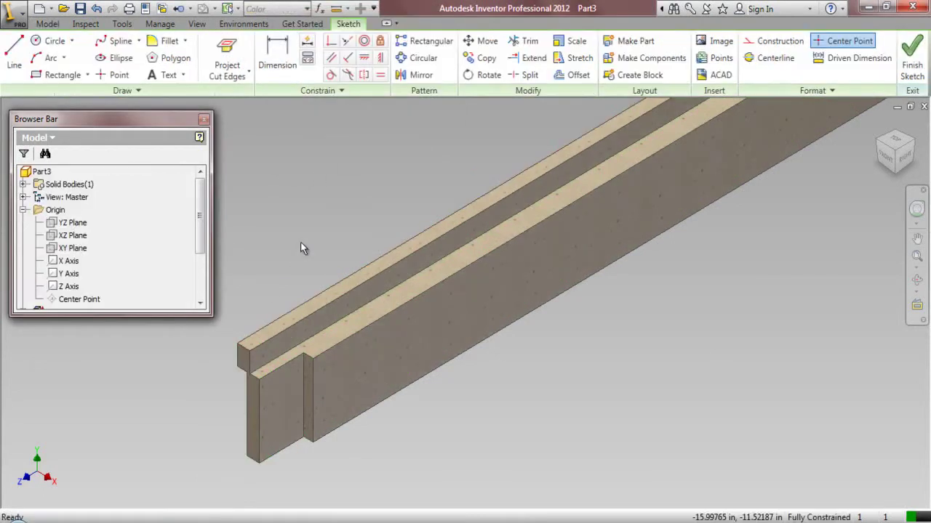
left_click(247, 72)
left_click(273, 116)
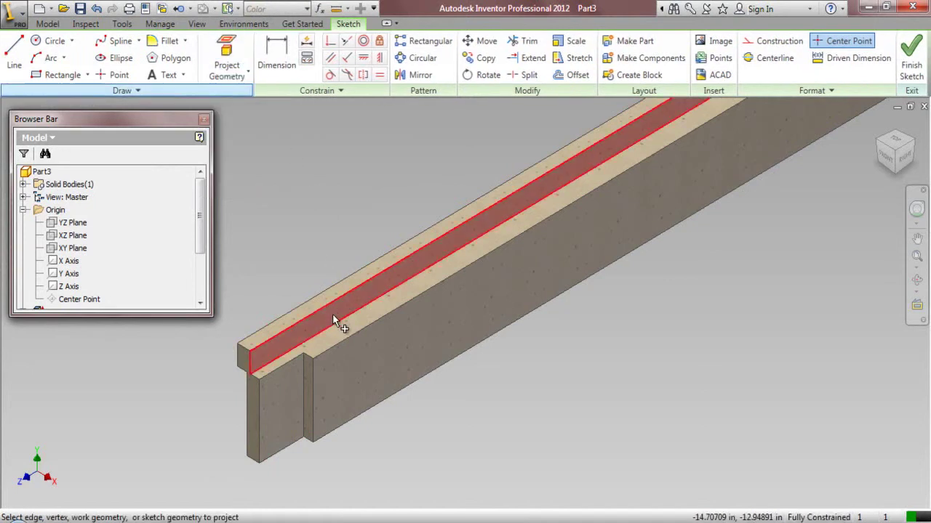
left_click(334, 333)
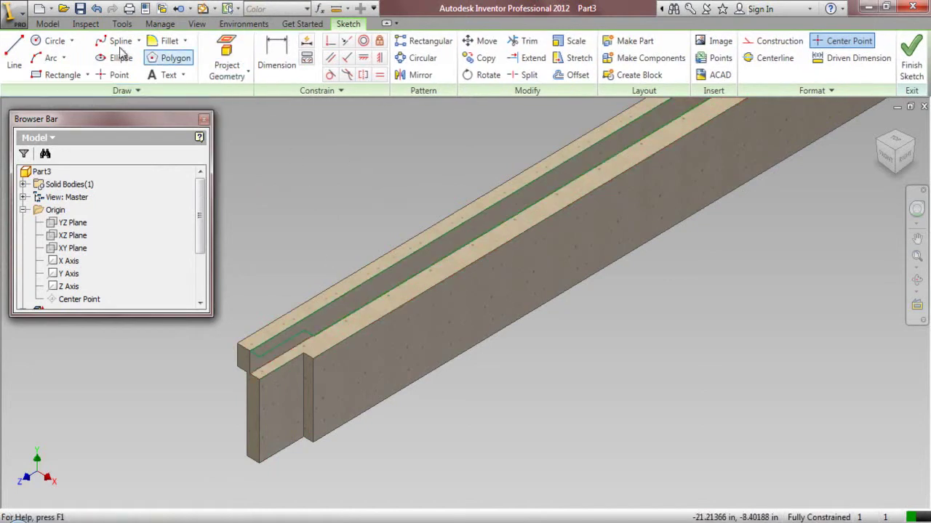
- Draw a rectangle about 2.71 by 2.55 in from the projected shoulder corner outward, covering the near end of the raised strip
left_click(64, 75)
left_click(314, 335)
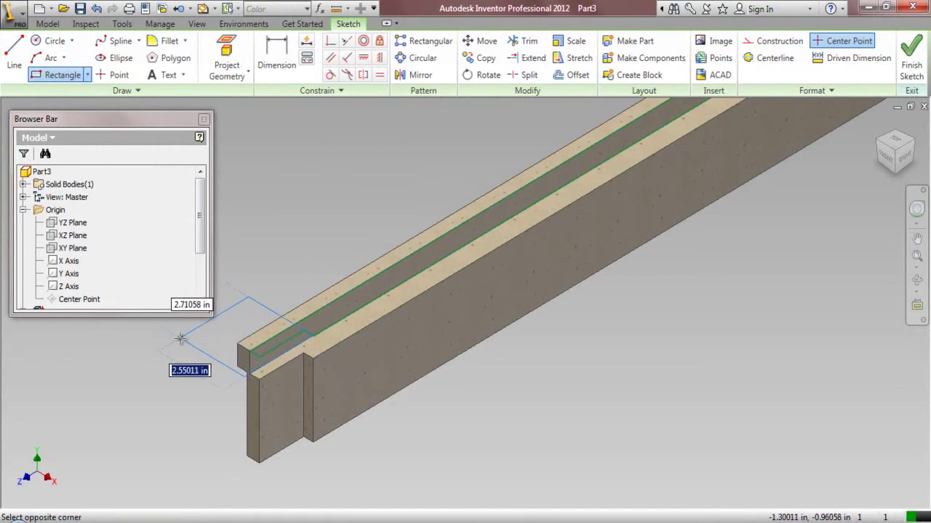
left_click(181, 339)
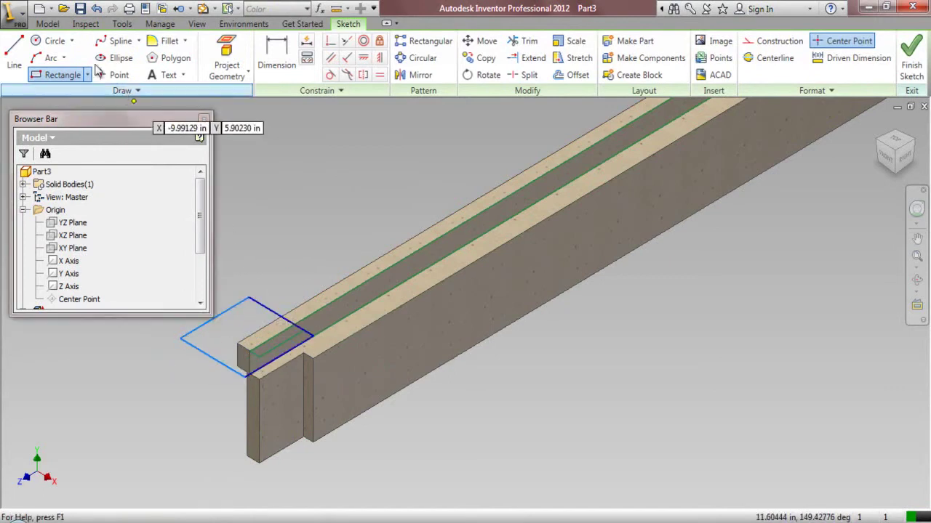
- Extrude the rectangle as a cut with the To extent, ending at the ledge face, to remove the strip above the tenon
left_click(51, 24)
left_click(64, 45)
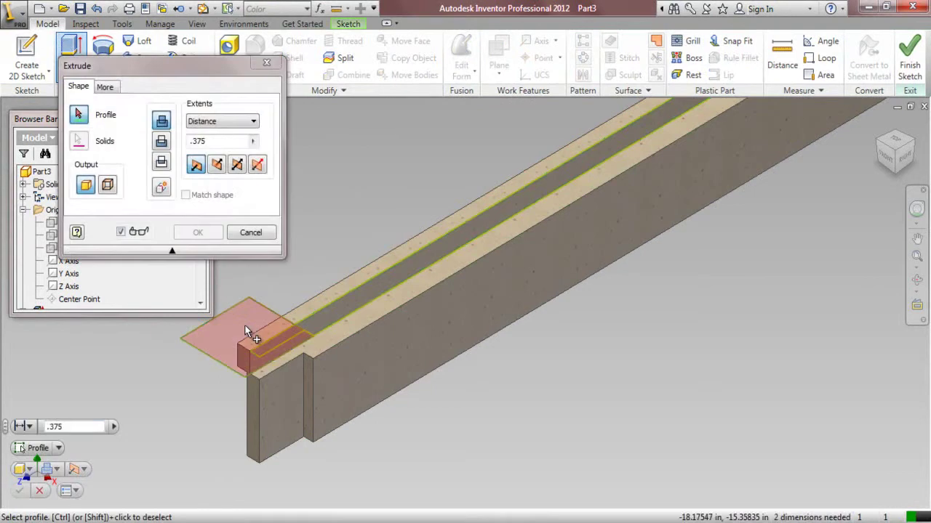
left_click(161, 141)
left_click(253, 120)
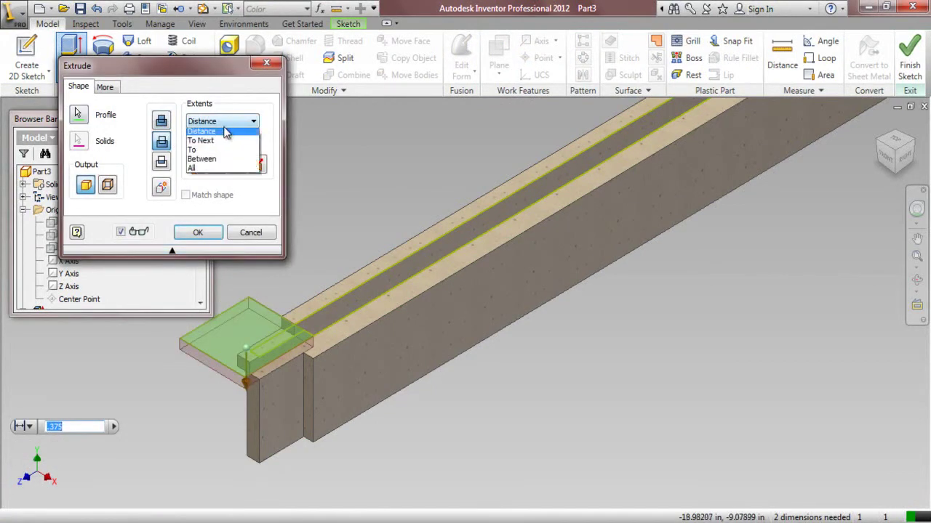
left_click(210, 150)
left_click(338, 341)
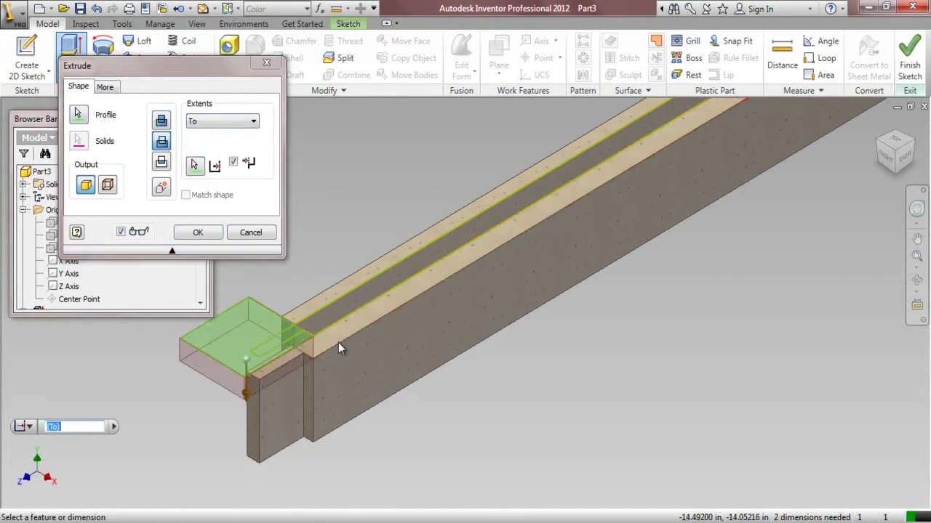
left_click(197, 232)
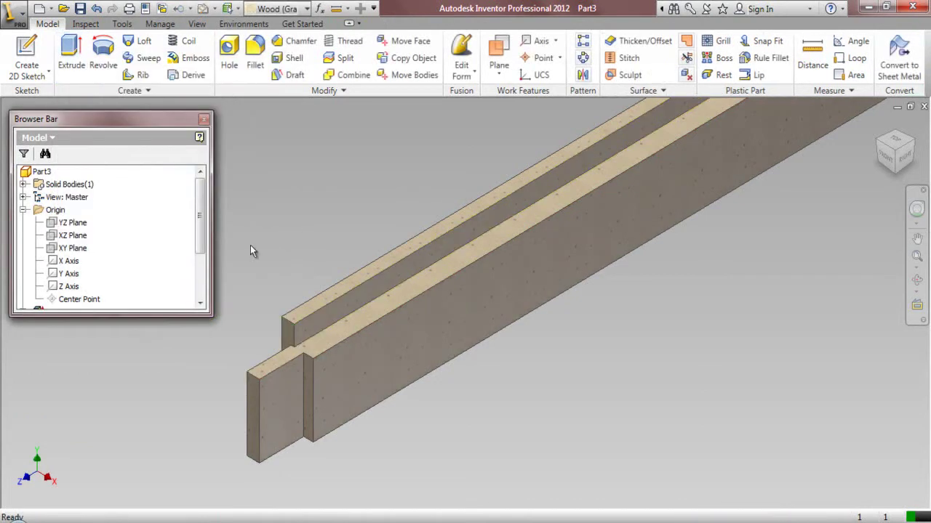
- Mirror both tenon side cuts and the strip cut across the XY plane to the rail's far end
right_click(150, 252)
left_click(183, 384)
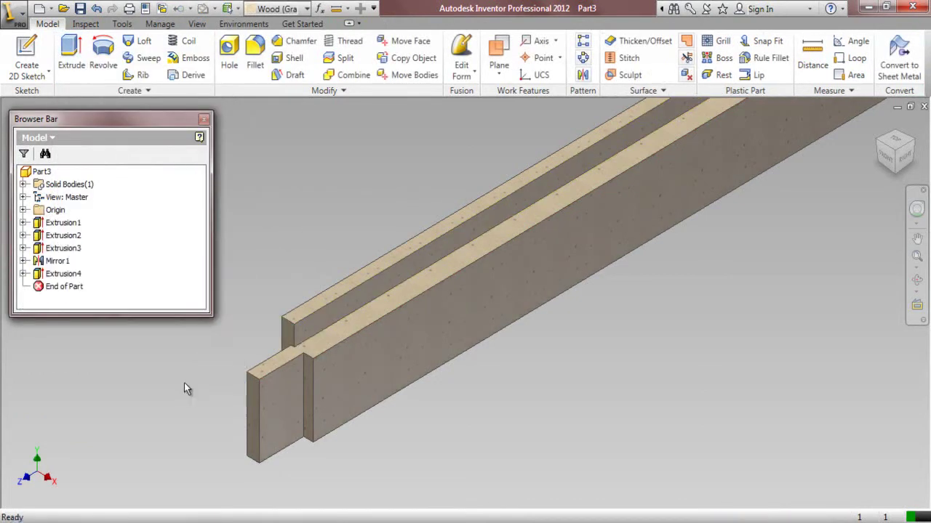
left_click(582, 74)
left_click(72, 250)
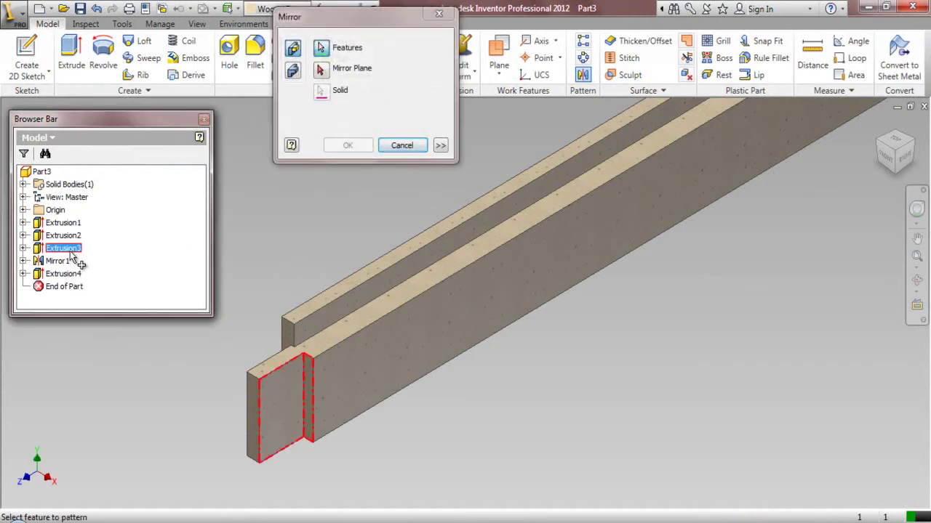
left_click(73, 274)
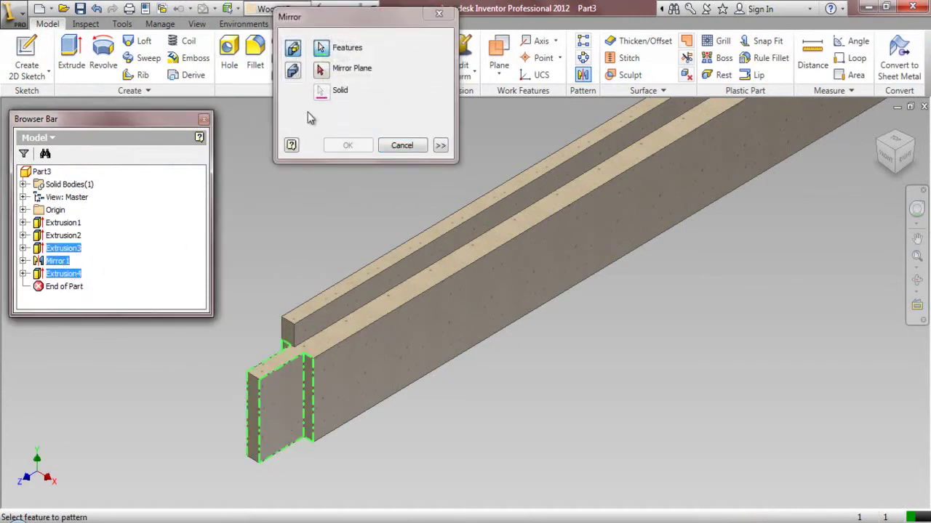
left_click(321, 70)
scroll(258, 342, "down", 5)
scroll(260, 335, "up", 2)
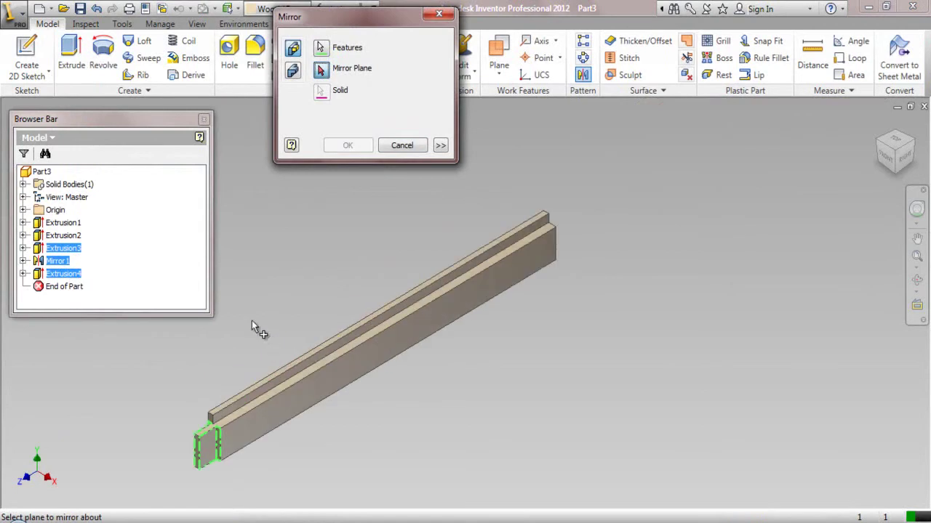
left_click(23, 210)
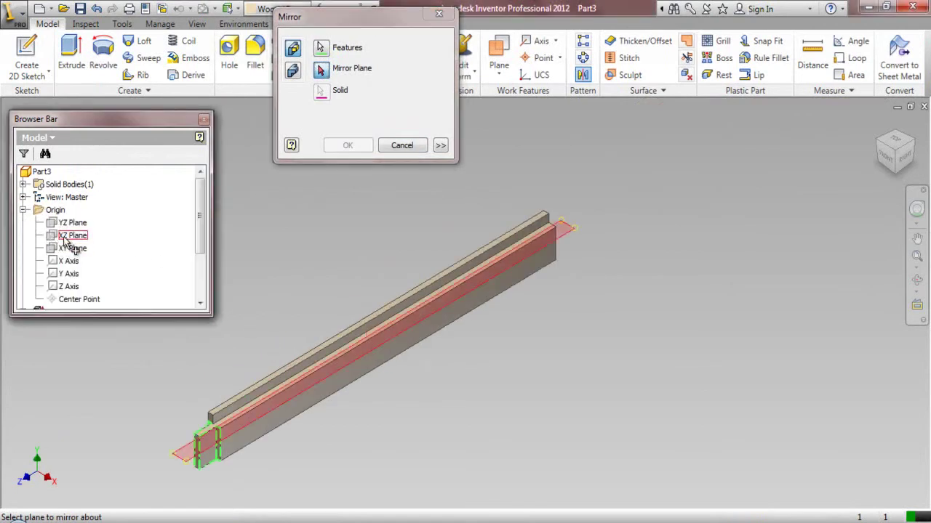
left_click(71, 248)
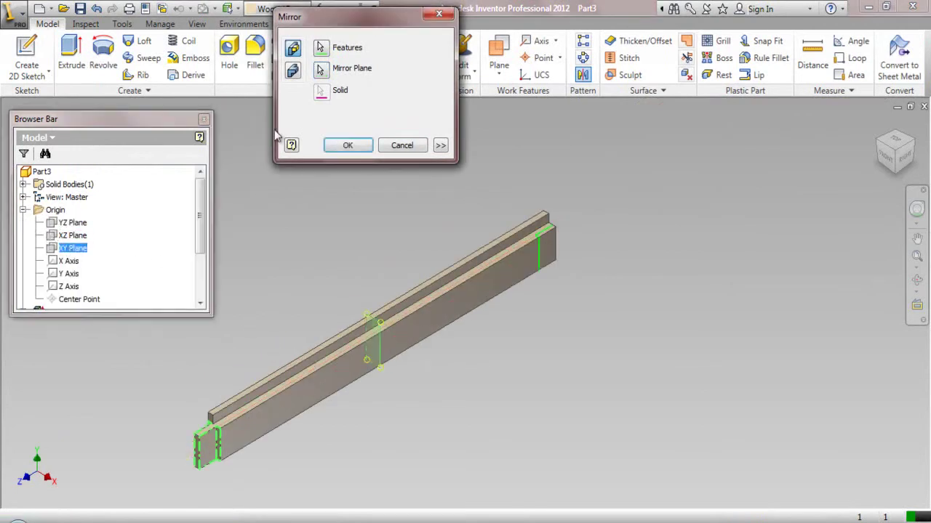
left_click(345, 145)
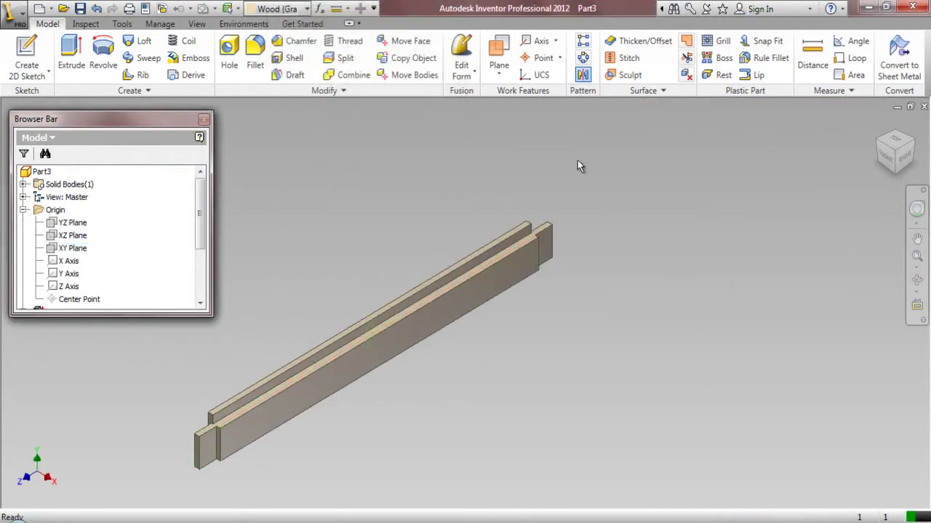
- Inspect the rail with its two tenon ends and collapse all entries in the model tree
left_click(914, 142)
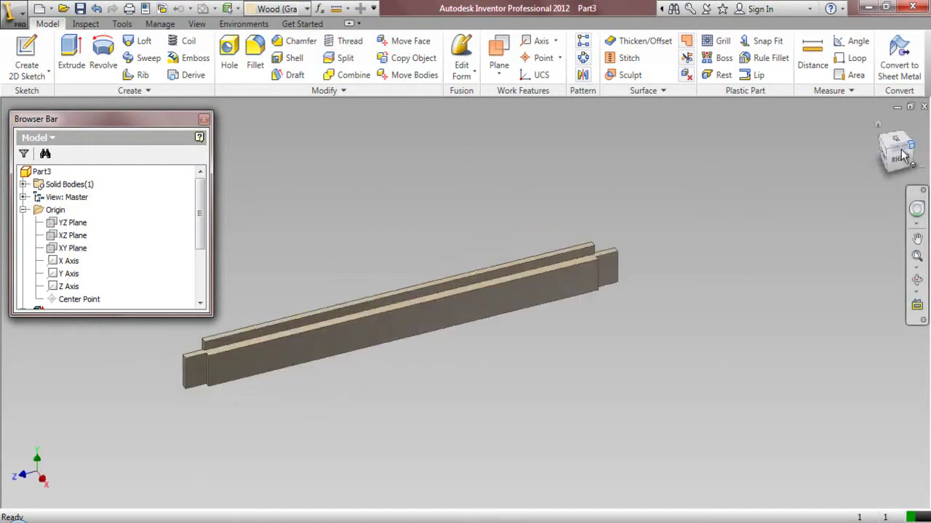
right_click(693, 268)
left_click(676, 447)
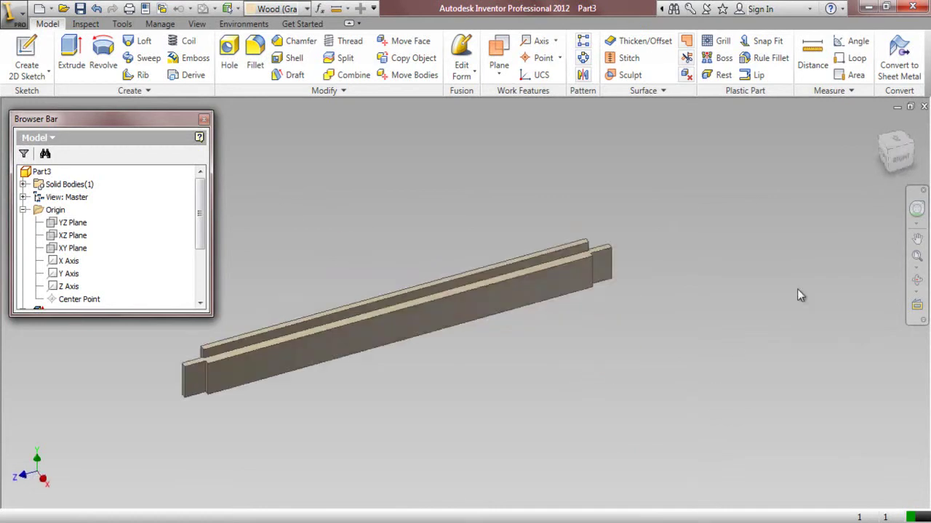
left_click(916, 260)
right_click(106, 227)
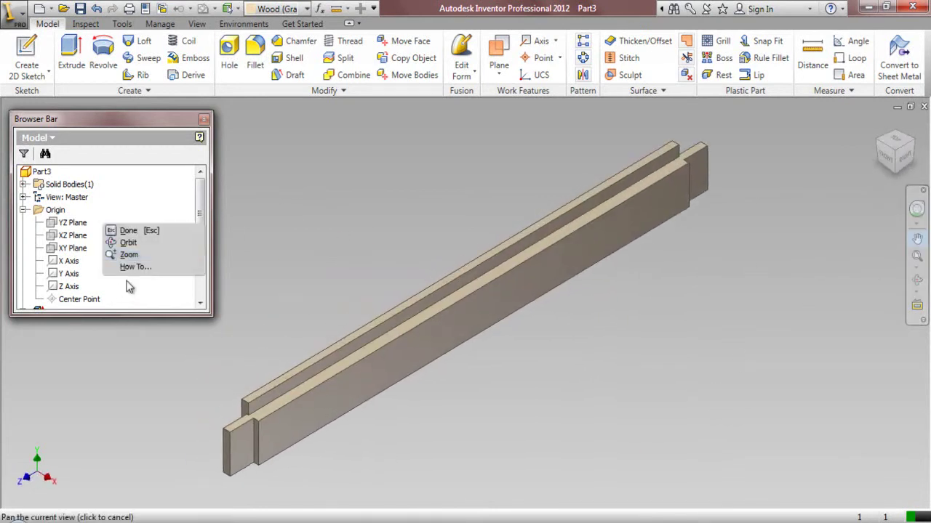
left_click(137, 231)
right_click(138, 222)
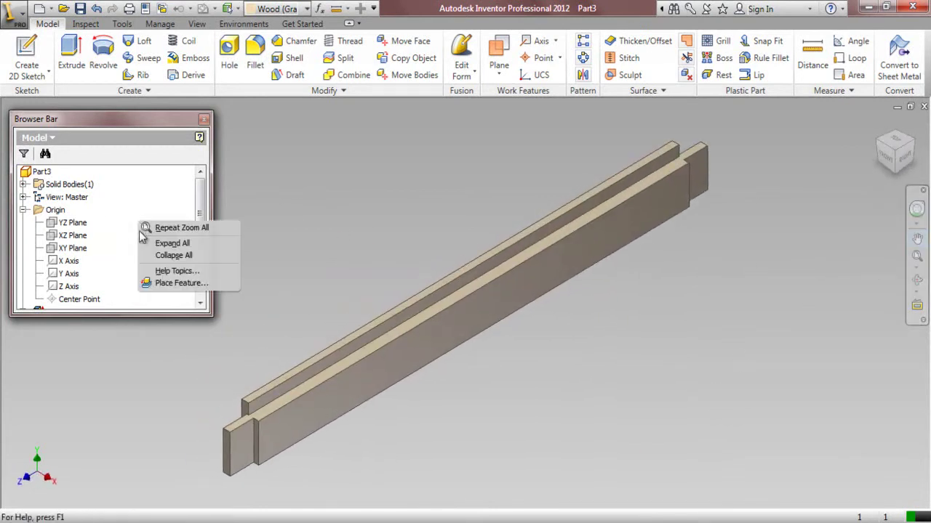
left_click(172, 256)
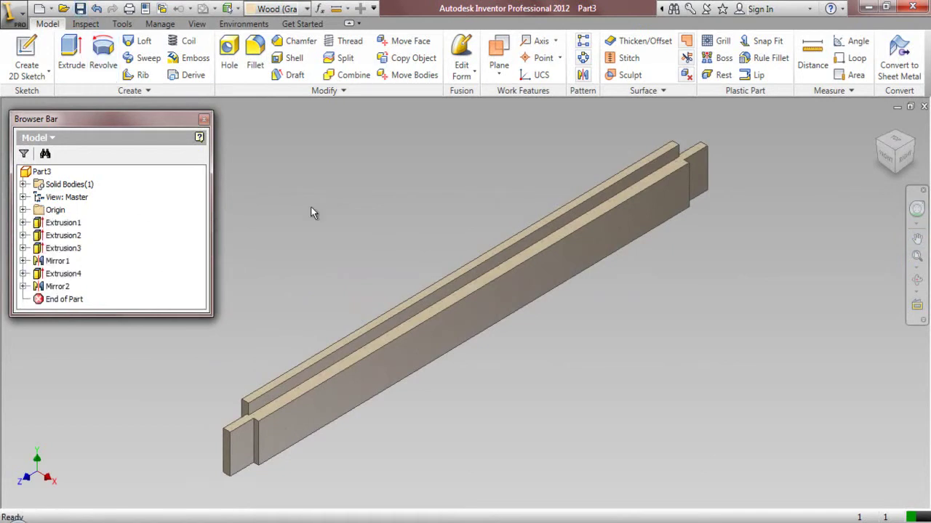
- Start a sketch on the rail's long outer side face, projecting the XY plane and the face outline as construction geometry
left_click(482, 324)
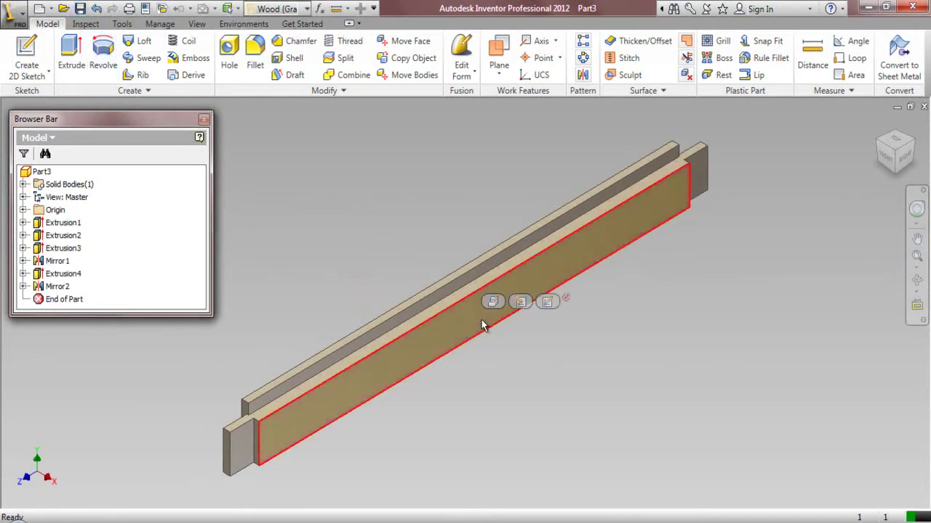
left_click(547, 302)
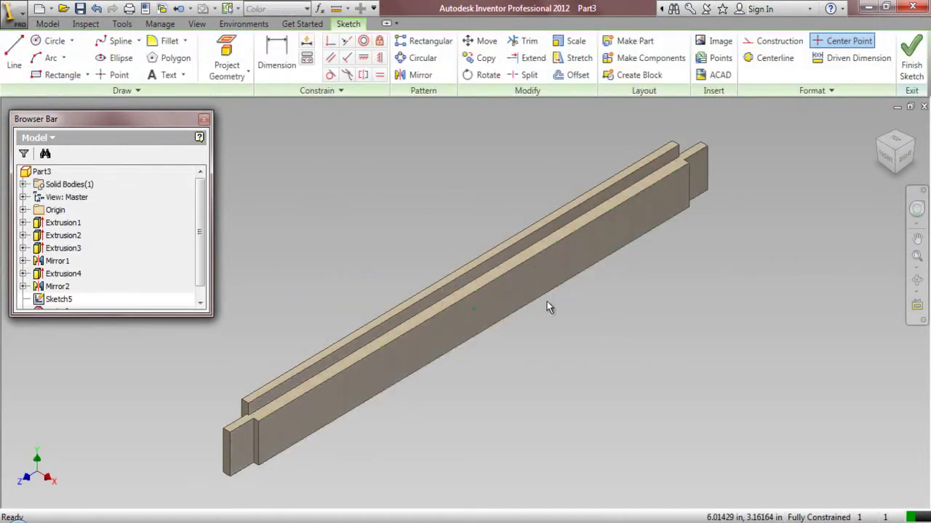
left_click(226, 60)
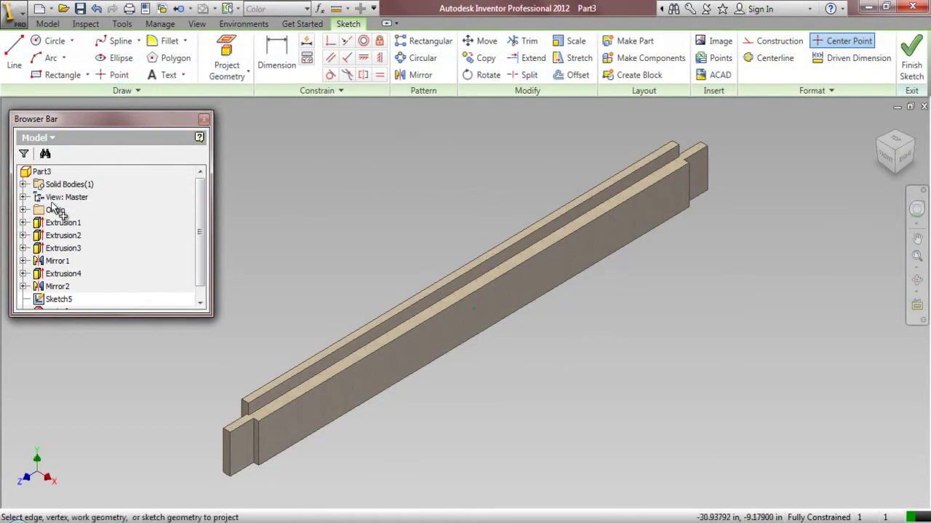
left_click(22, 210)
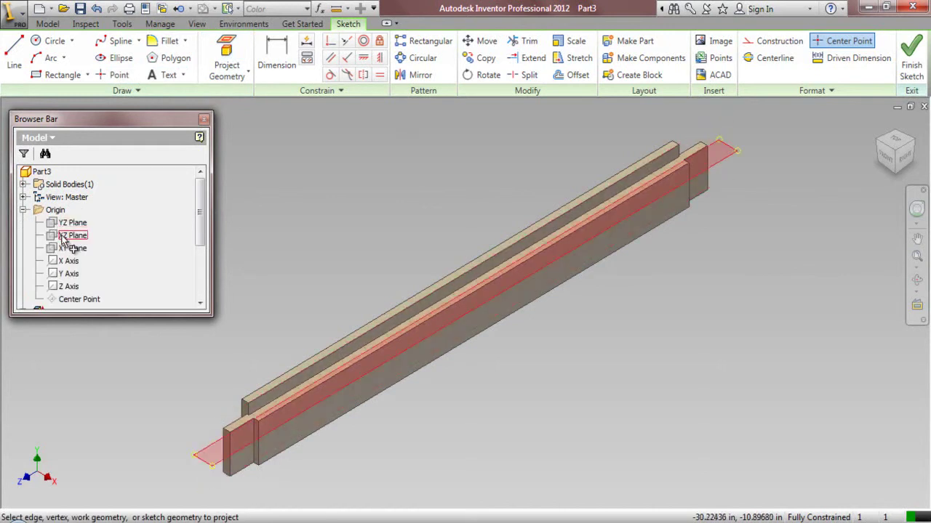
left_click(549, 279)
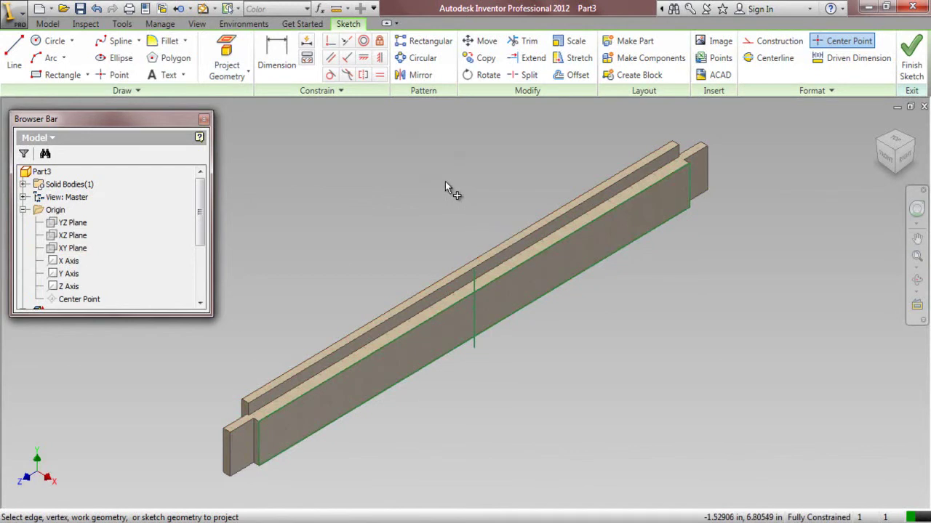
right_click(445, 182)
left_click(401, 181)
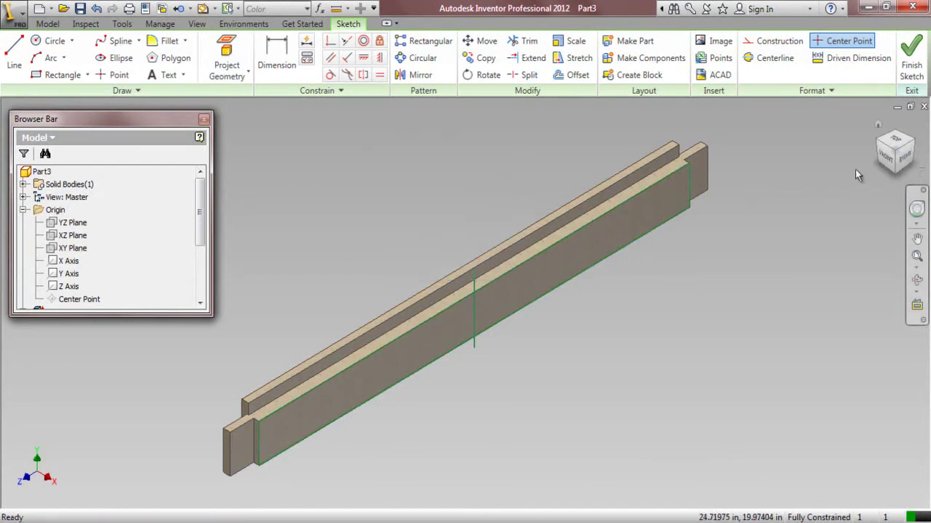
left_click(906, 160)
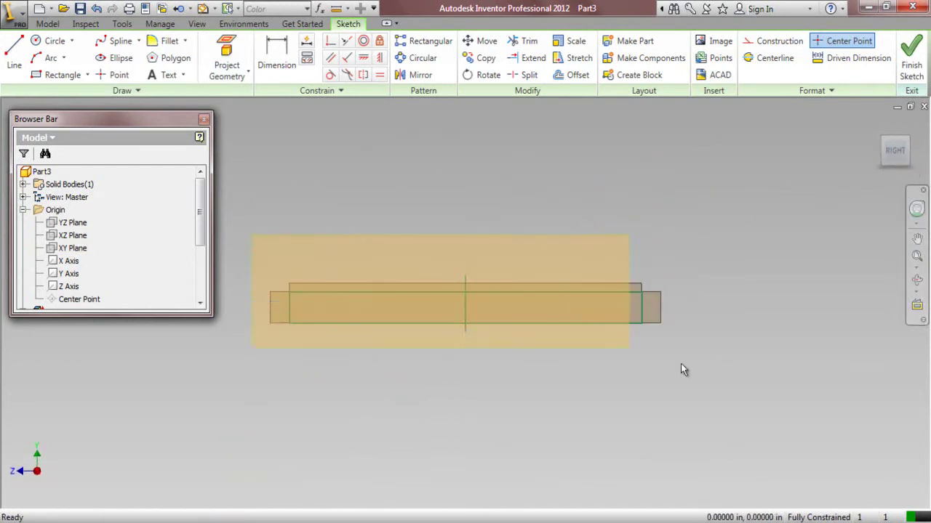
left_click(778, 41)
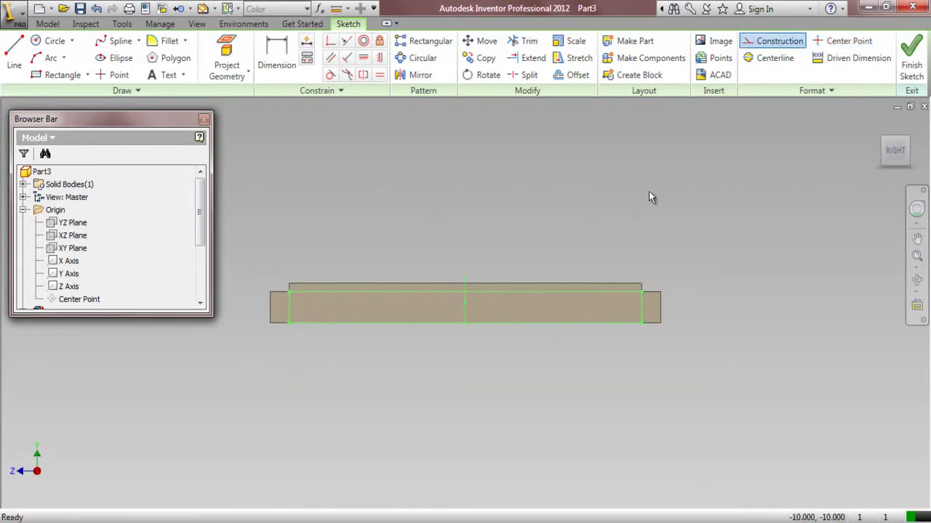
- Draw a two-point rectangle about 3.45 in wide near mid-length, from the face's upper edge downward across the projected centre line
scroll(470, 304, "down", 5)
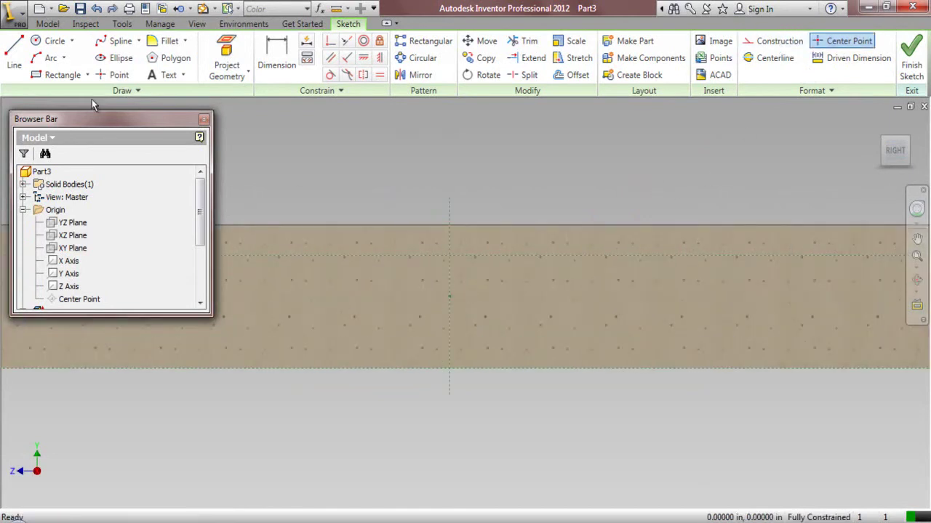
left_click(87, 75)
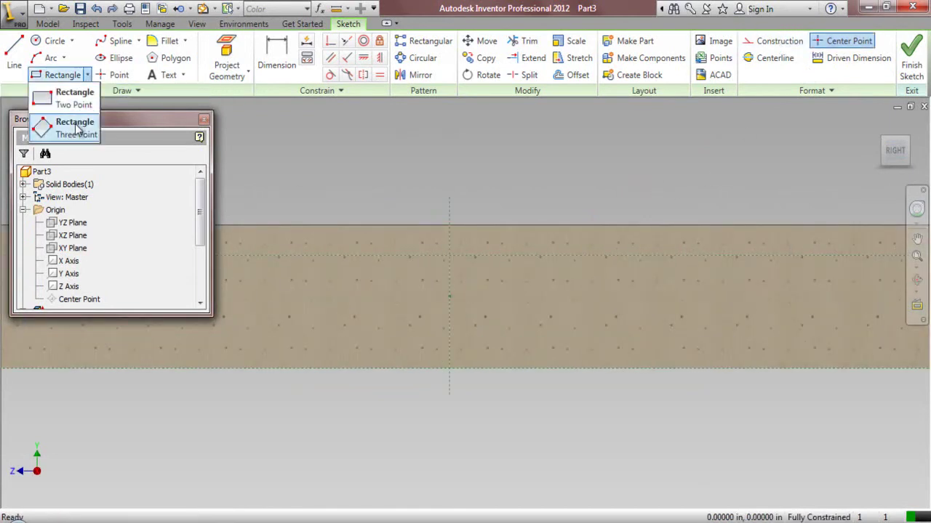
left_click(75, 102)
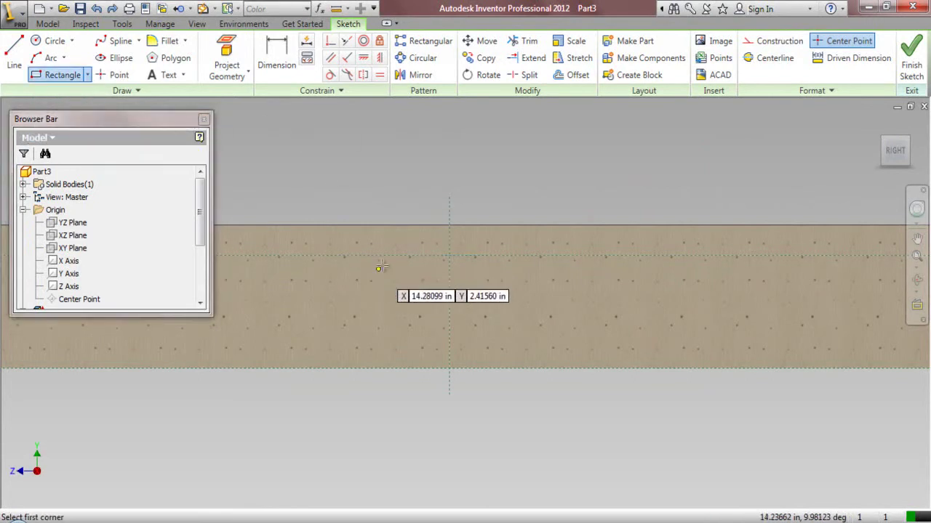
left_click(382, 256)
left_click(517, 317)
- Set the rectangle's width to 1.25 in
left_click(277, 62)
left_click(419, 317)
left_click(421, 338)
type("1.25")
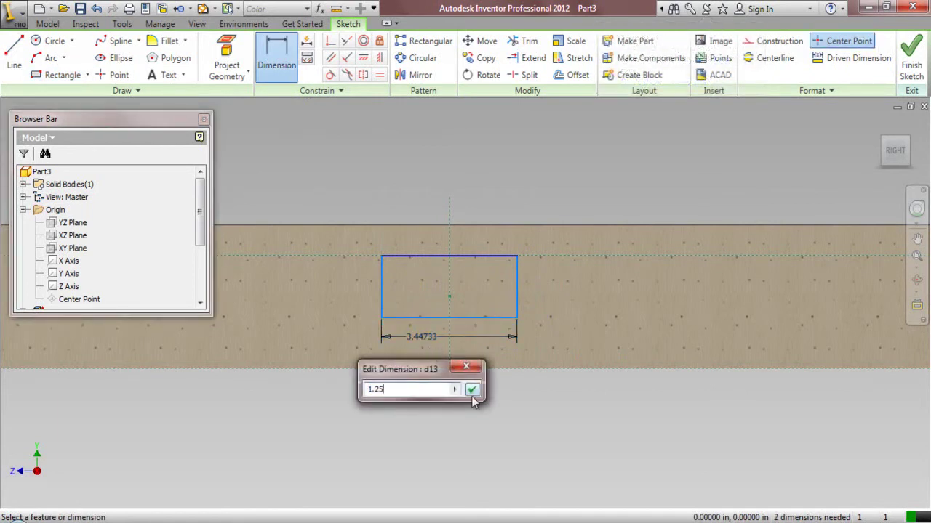
left_click(472, 391)
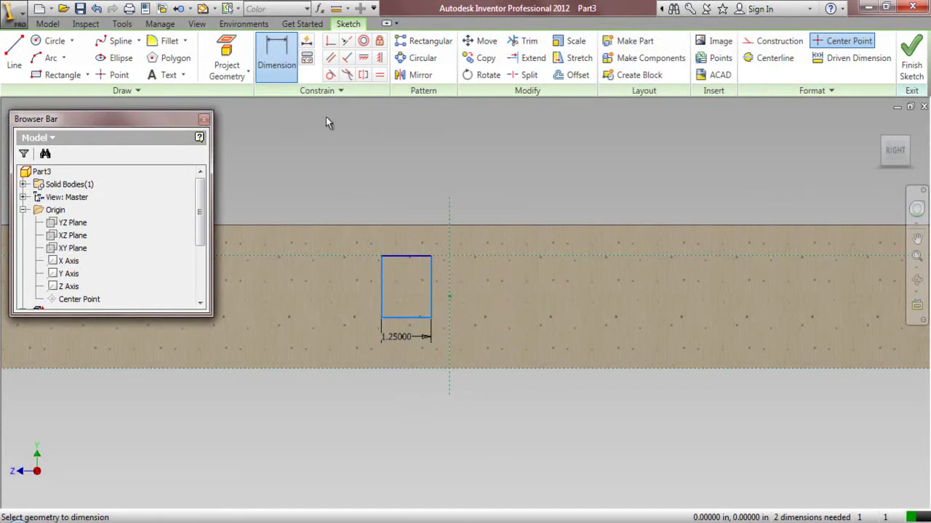
- Centre the rectangle on the rail by making its upper edge's midpoint coincident with the projected XY plane line
left_click(331, 42)
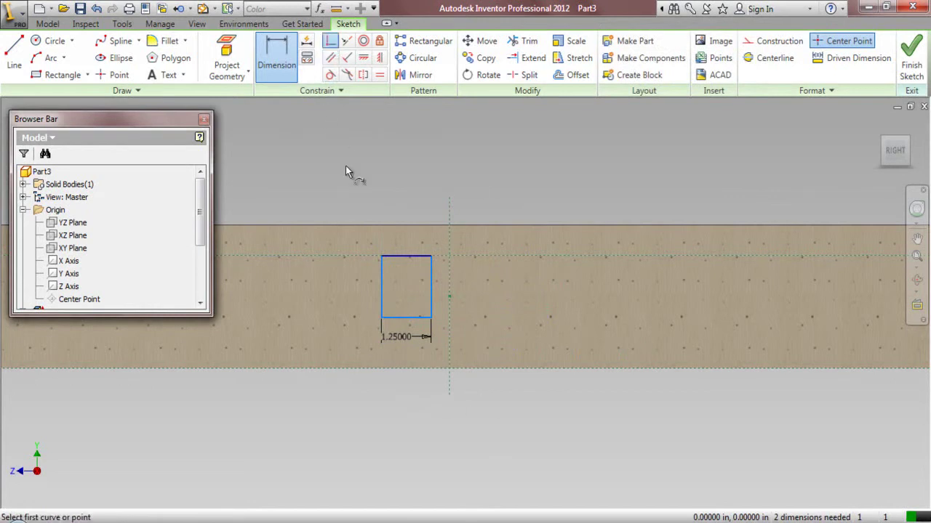
left_click(409, 259)
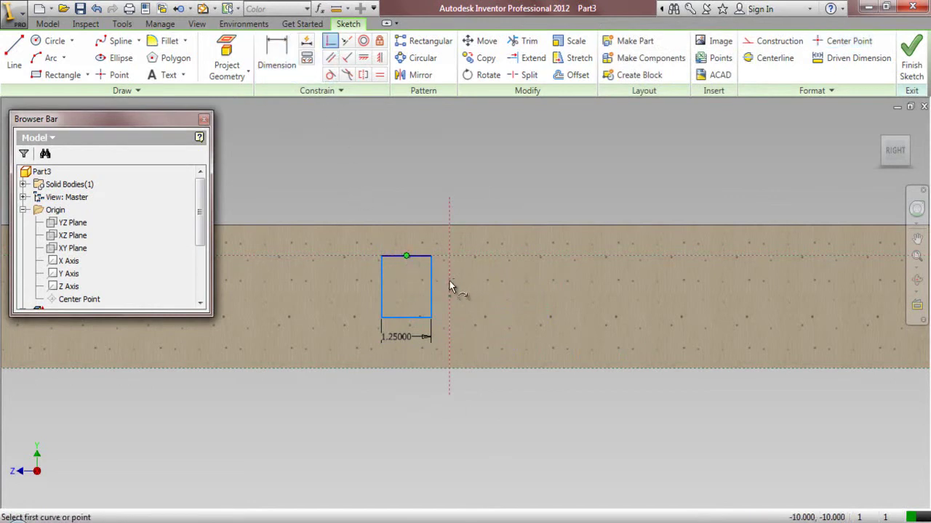
left_click(451, 289)
right_click(428, 165)
left_click(395, 184)
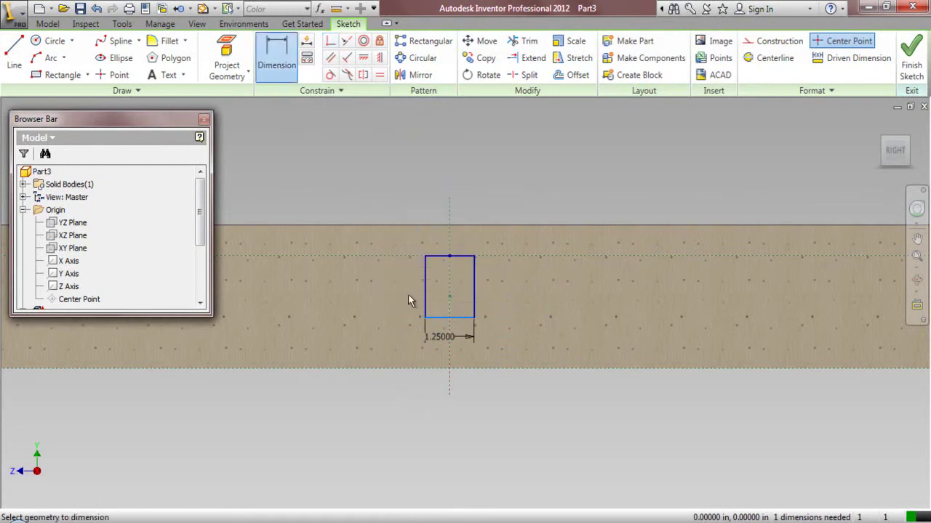
- Set the distance from the rectangle's lower edge to the rail's lower edge to .75 in and finish the sketch
left_click(436, 367)
left_click(524, 346)
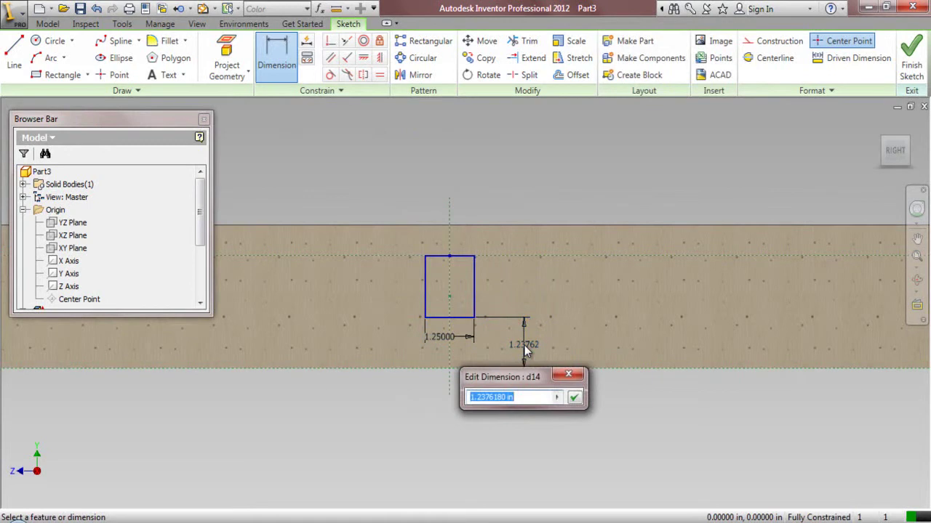
type(".75")
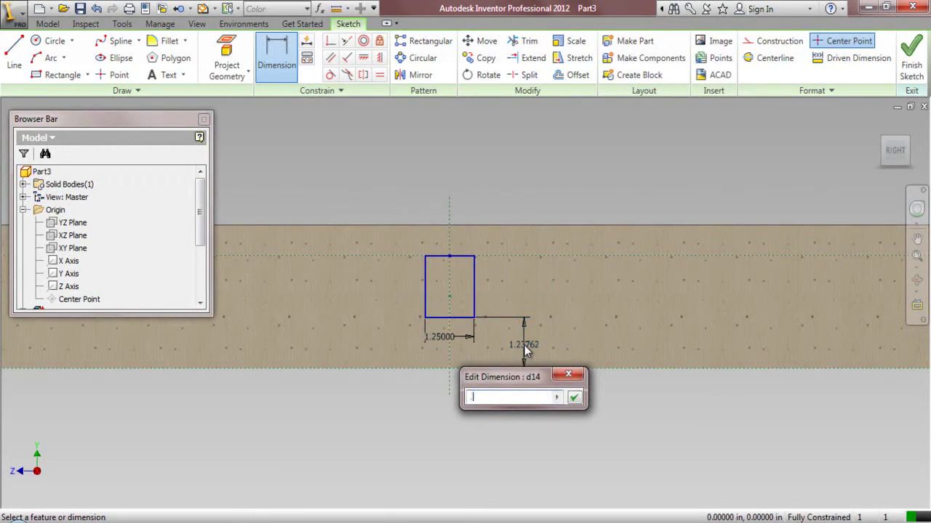
key("Return")
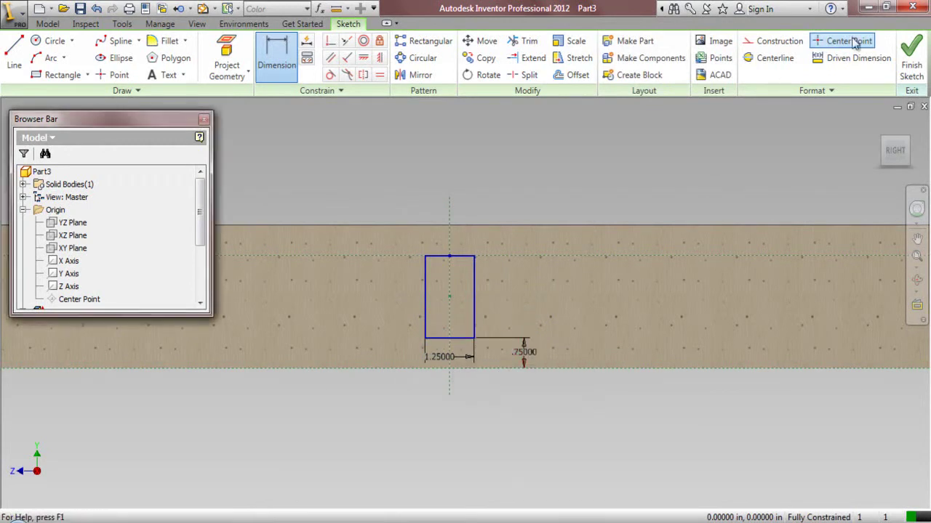
left_click(910, 58)
- Extrude the rectangle as a cut with the To extent, ending at the groove's far wall, to notch the front side
left_click(883, 147)
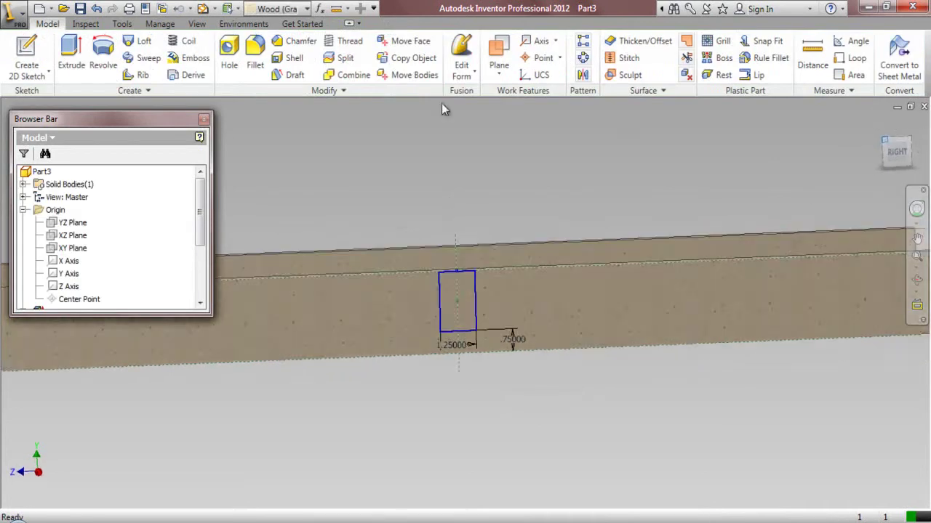
left_click(71, 54)
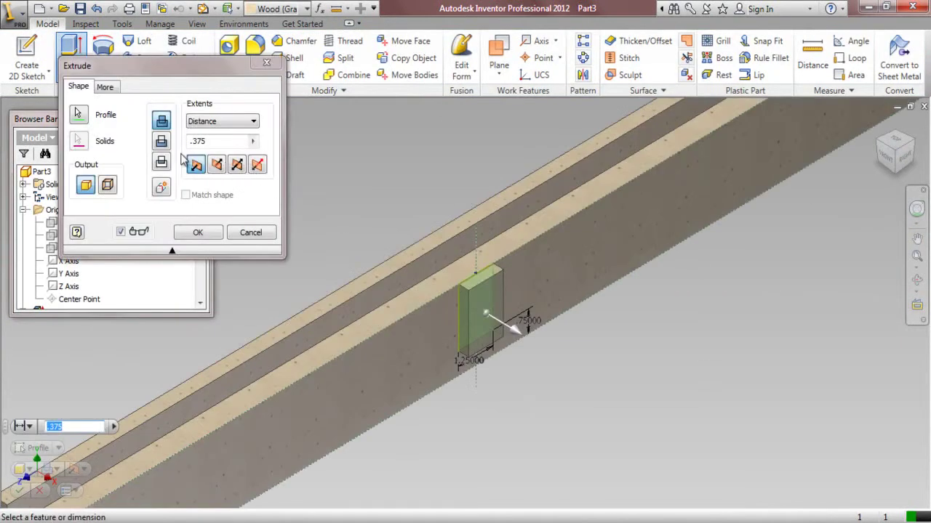
left_click(161, 141)
left_click(211, 122)
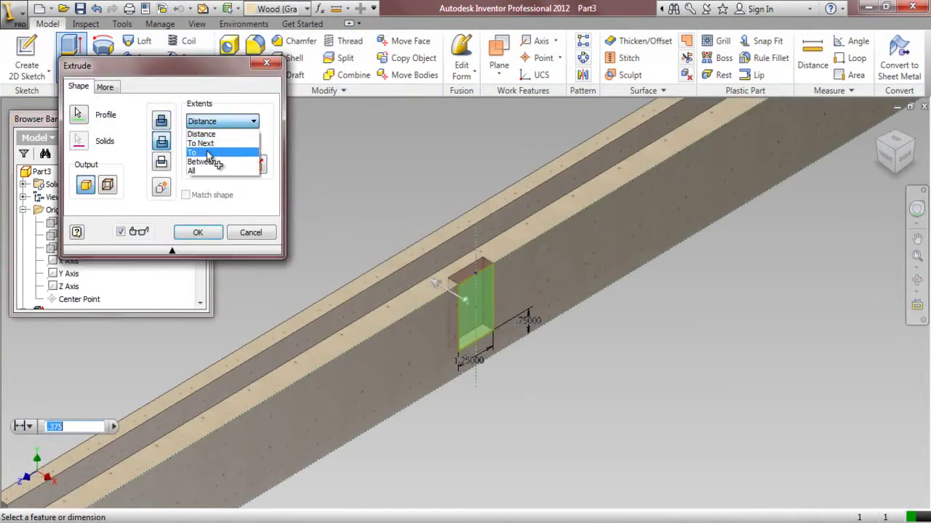
left_click(208, 149)
left_click(407, 274)
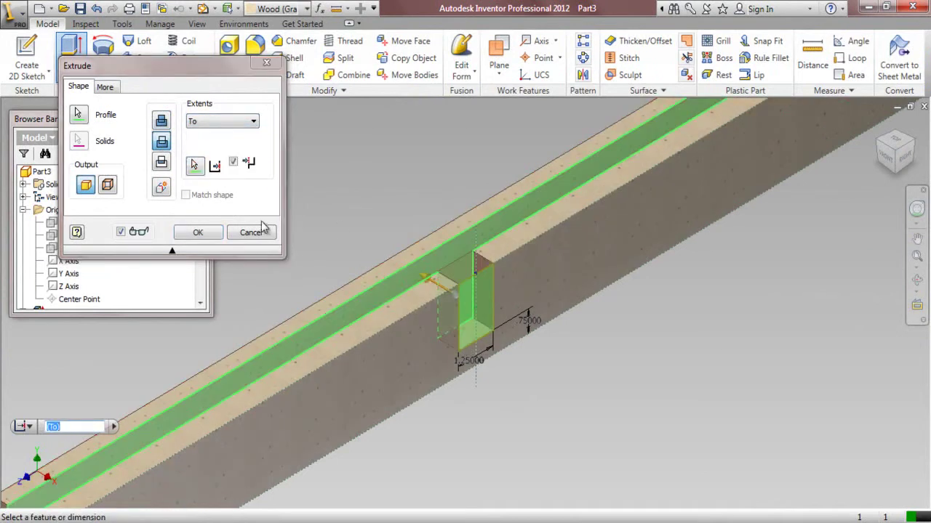
left_click(195, 235)
- Collapse all entries in the model tree and view the whole notched rail
right_click(182, 244)
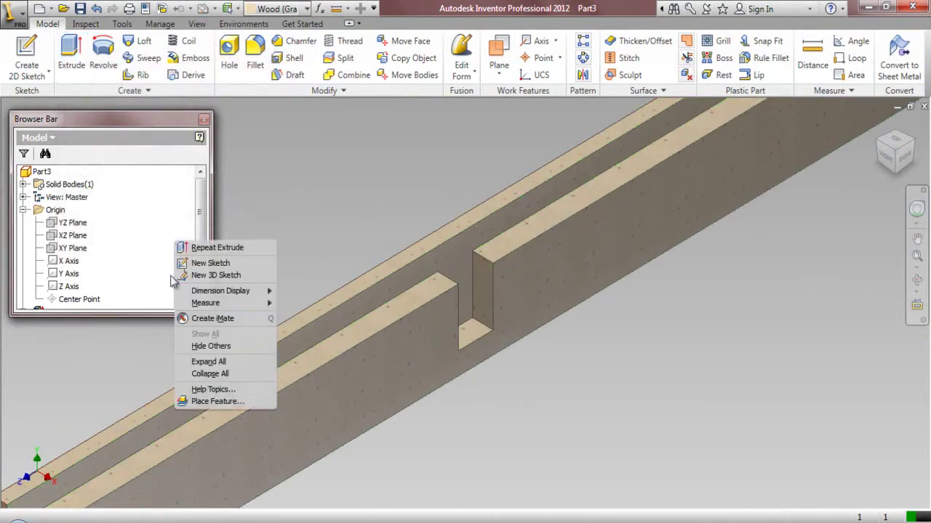
left_click(210, 374)
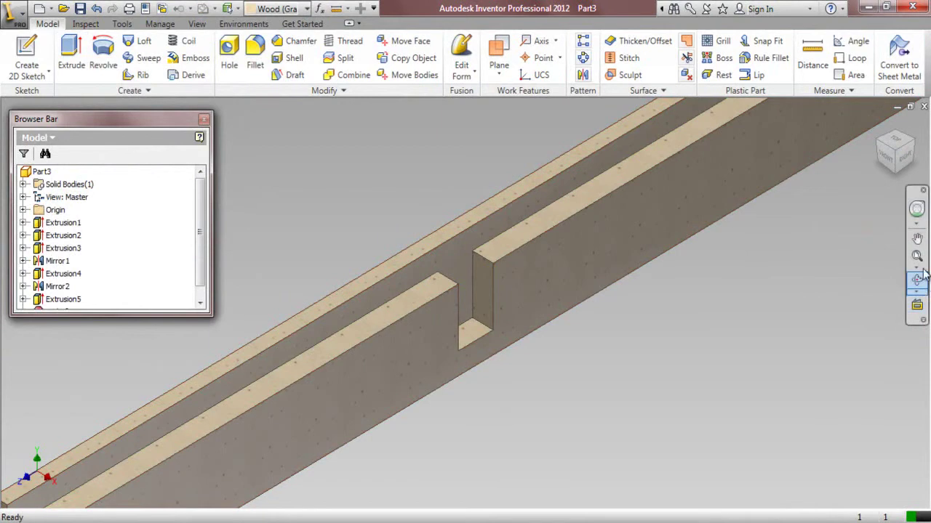
left_click(896, 260)
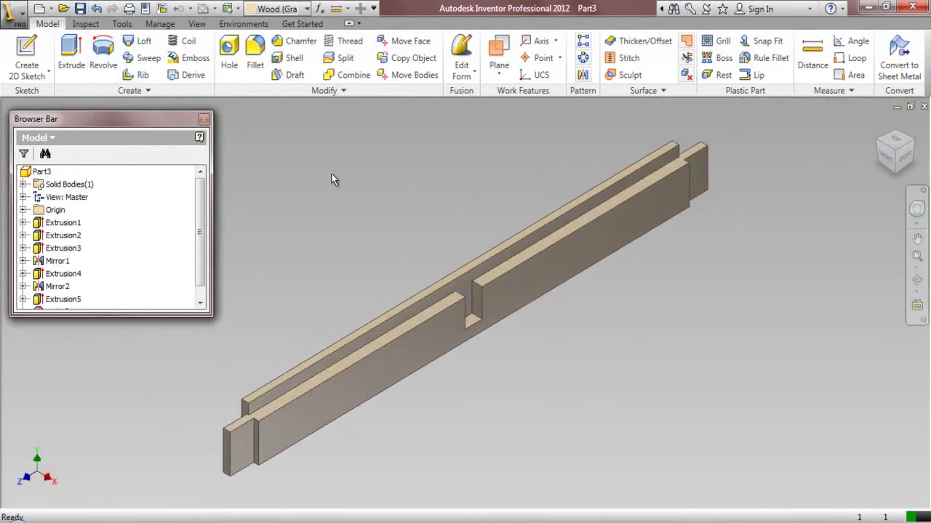
- Close the finished rail part and create a new part from the My Preference.ipt template
left_click(924, 106)
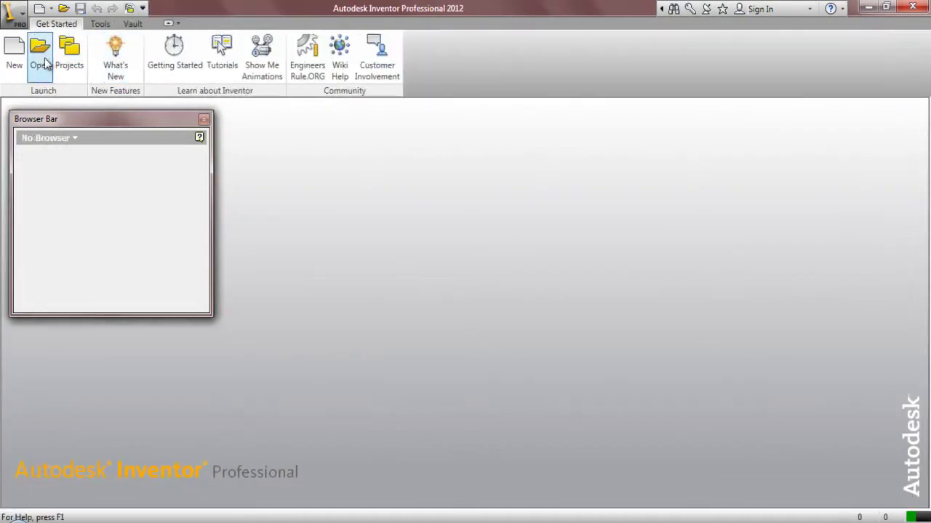
left_click(14, 55)
left_click(429, 178)
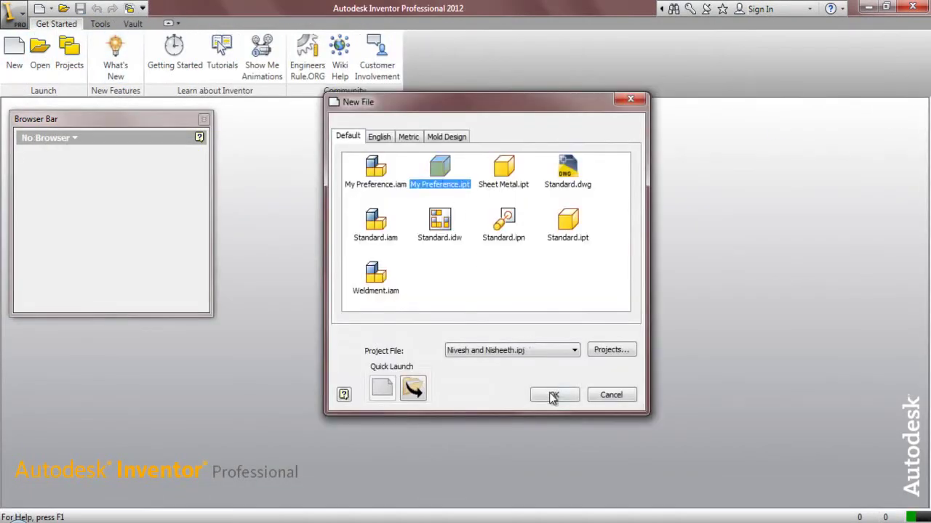
left_click(552, 394)
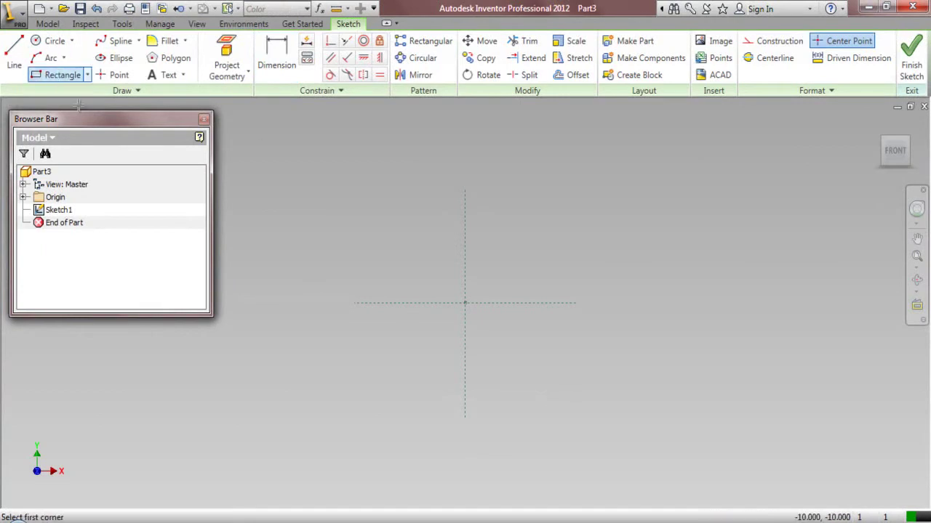
- Draw a rectangle about 0.58 by 0.50 in around the sketch origin
left_click(61, 75)
left_click(384, 258)
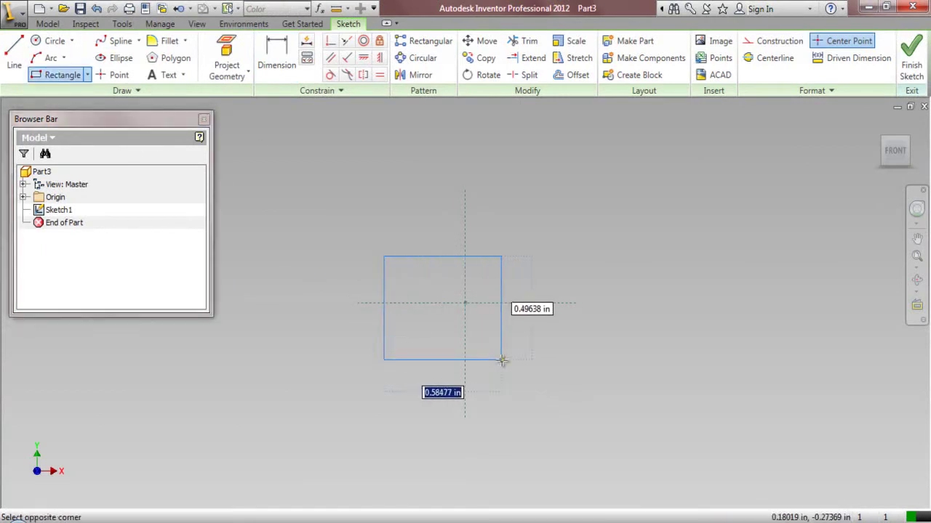
left_click(501, 360)
- Centre the rectangle on the origin by making its upper and side edge midpoints coincident with the vertical and horizontal axes
left_click(330, 41)
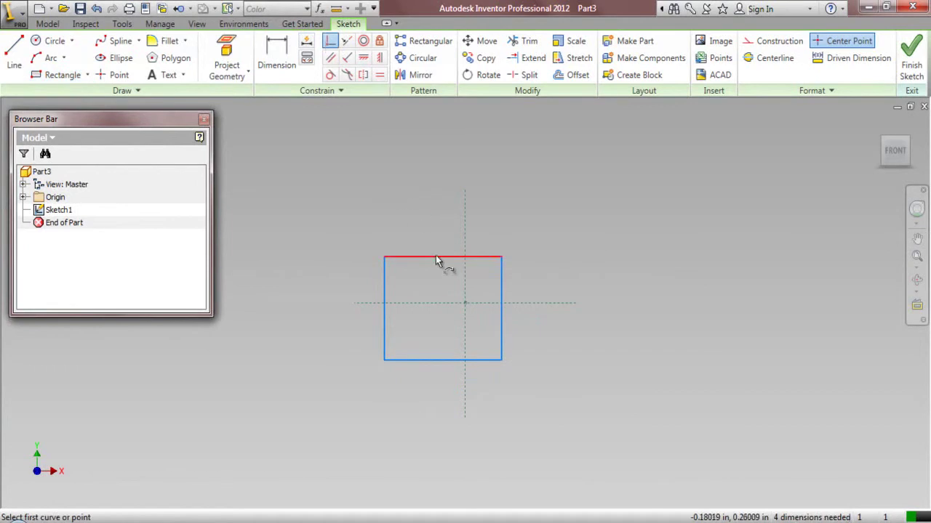
left_click(444, 258)
left_click(465, 253)
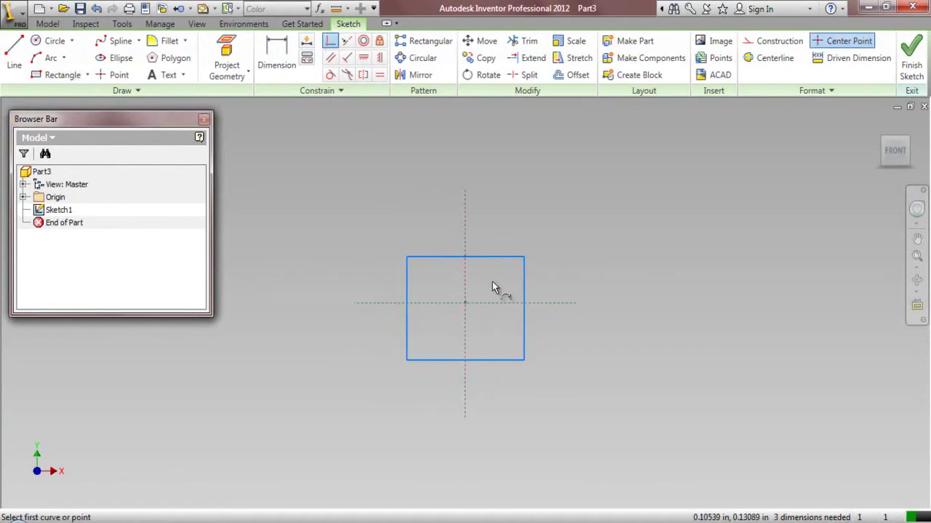
left_click(525, 312)
left_click(536, 303)
- Set the rectangle's horizontal width to 1.25 in
key("d")
left_click(445, 257)
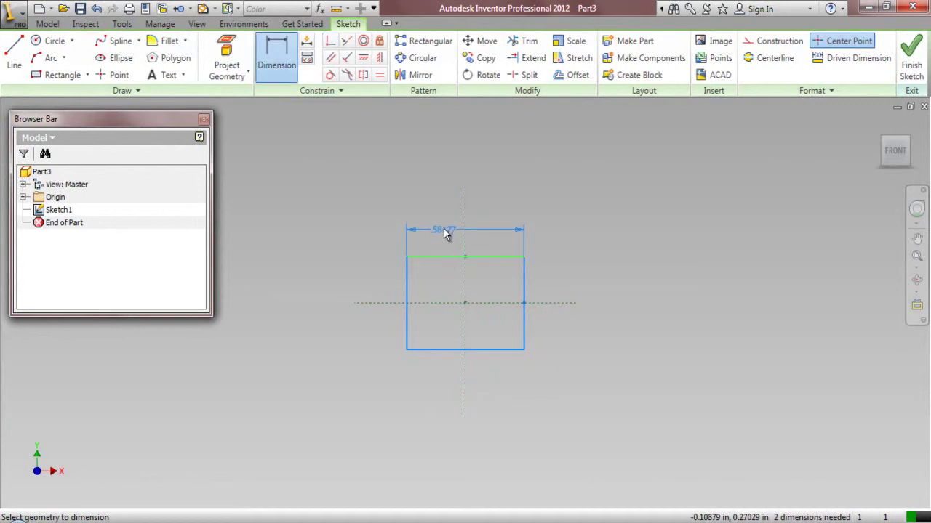
left_click(445, 227)
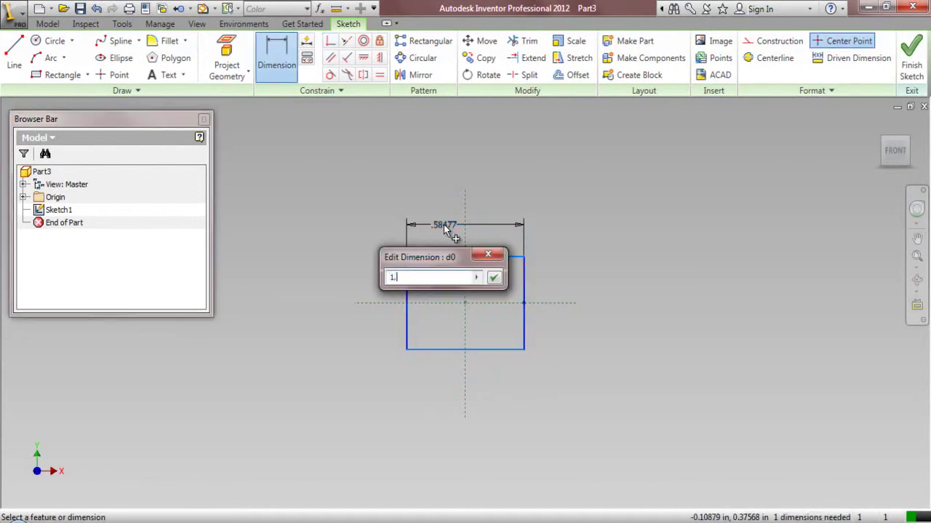
type("1.25")
key("Return")
- Dimension the rectangle's vertical side at 2 in and finish the sketch
left_click(341, 314)
left_click(278, 316)
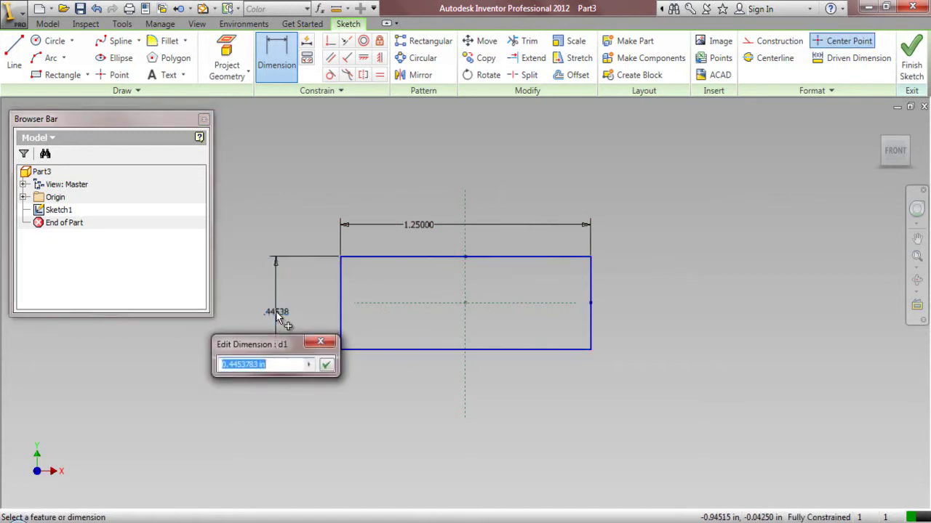
key("Return")
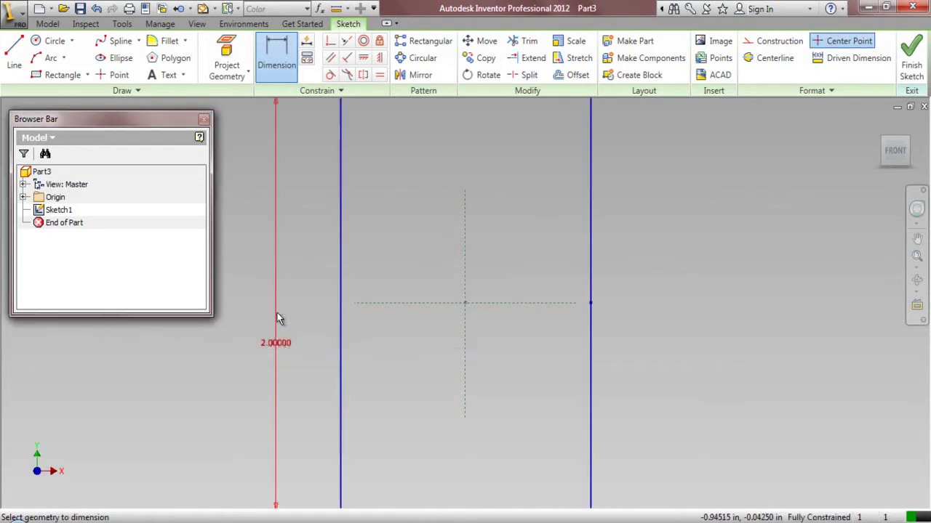
left_click(916, 257)
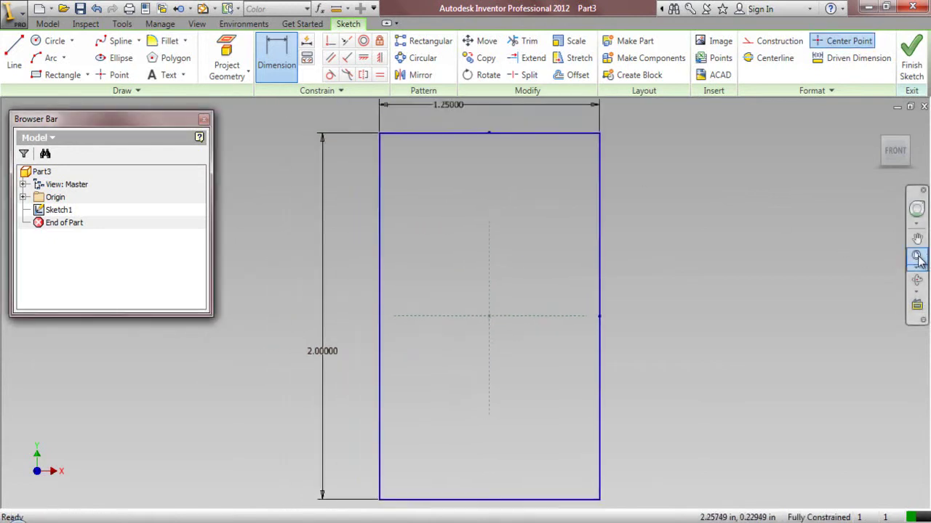
left_click(913, 64)
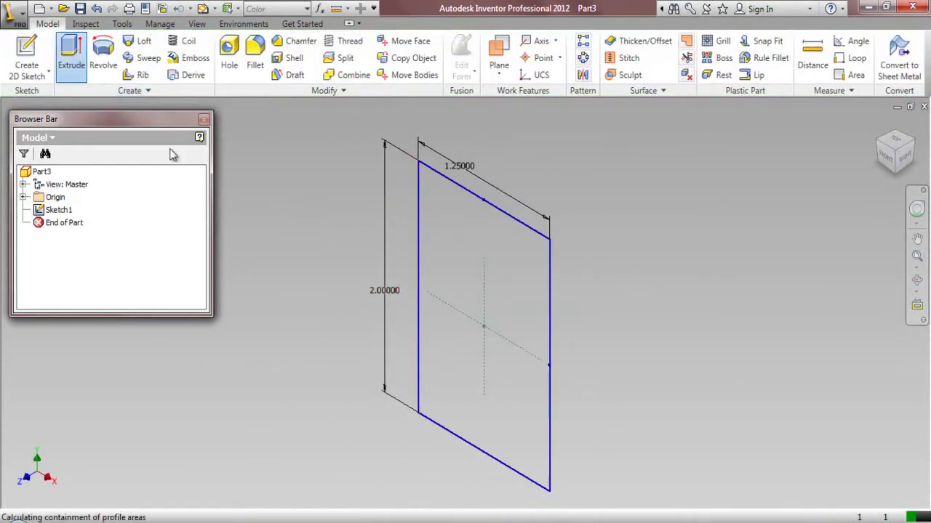
- Extrude the rectangle symmetrically about the sketch plane over a distance of 71.438 in
left_click(71, 52)
left_click(237, 164)
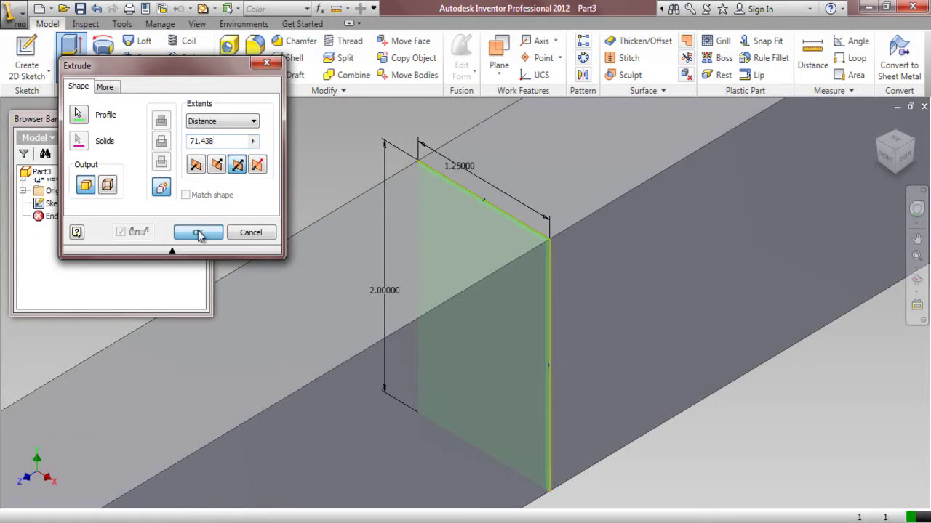
left_click(917, 256)
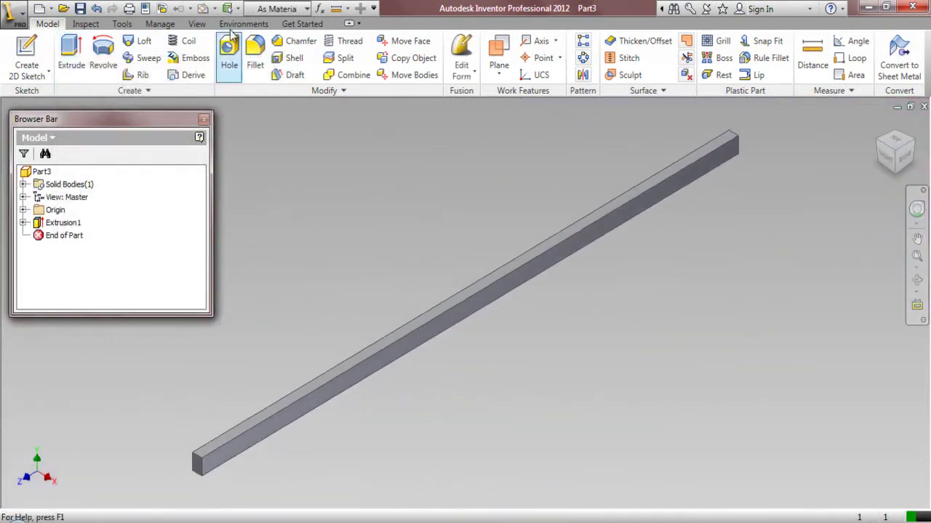
- Apply the Wood (Grade B Plywood) colour to the extruded bar
left_click(267, 9)
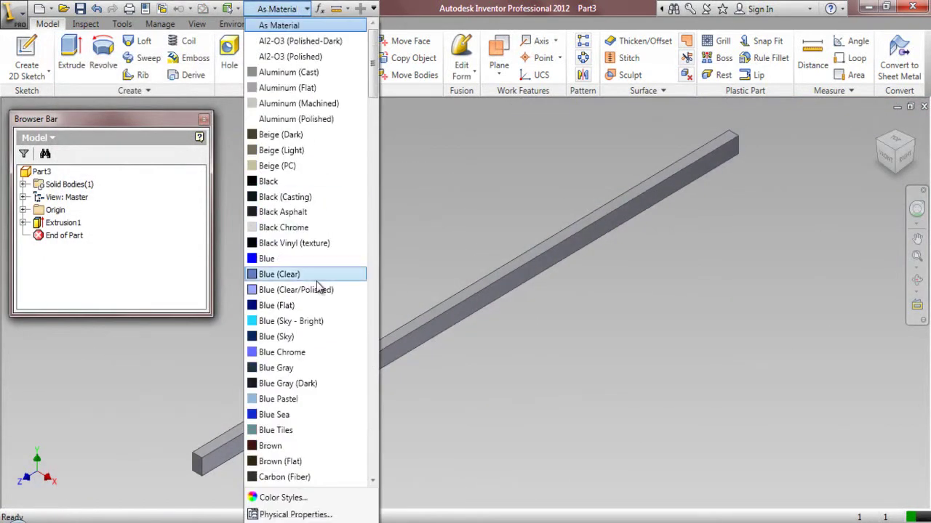
scroll(317, 305, "down", 10)
left_click_drag(373, 398, 374, 429)
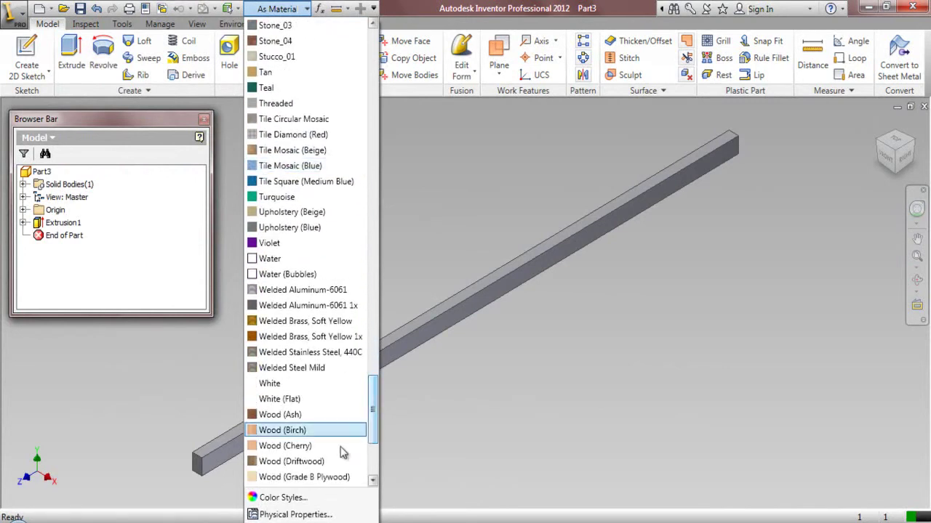
left_click(342, 477)
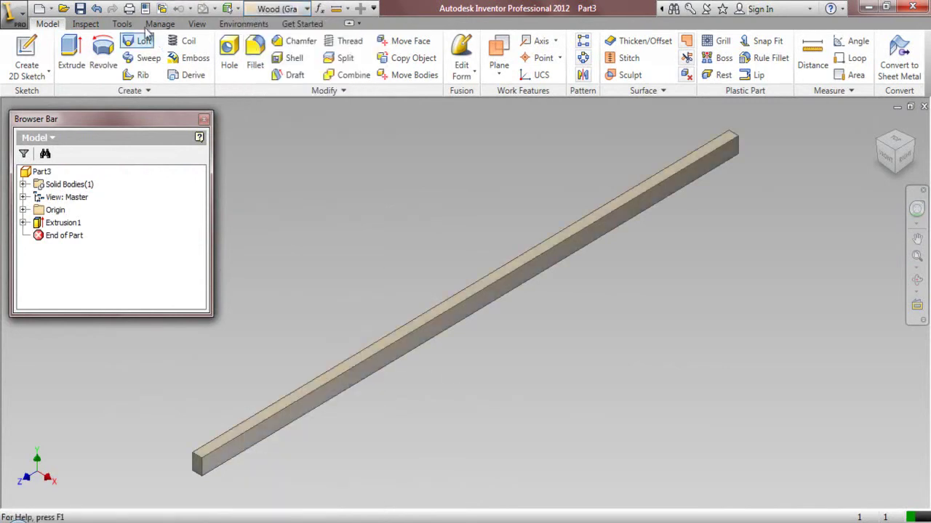
- Save the part as Part4 in the Cot-Wooden folder and close it
left_click(80, 9)
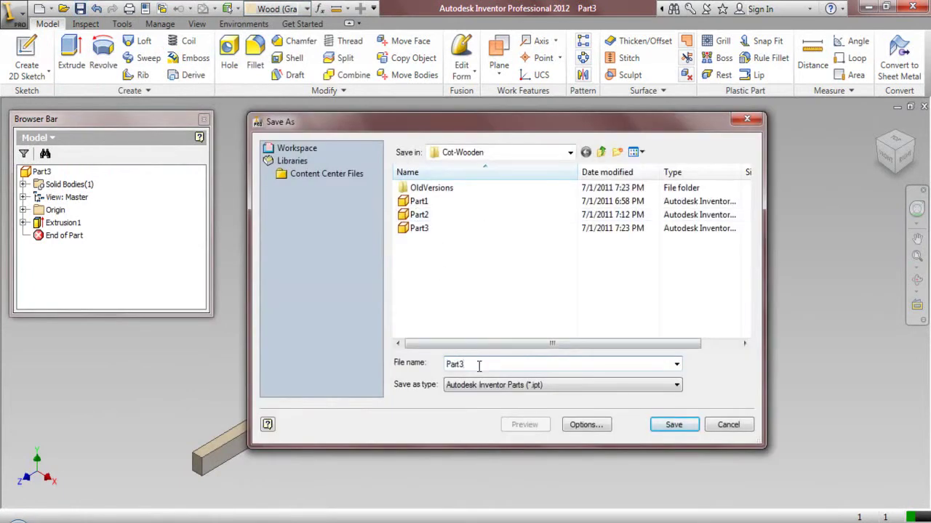
key("BackSpace")
type("4")
left_click(670, 427)
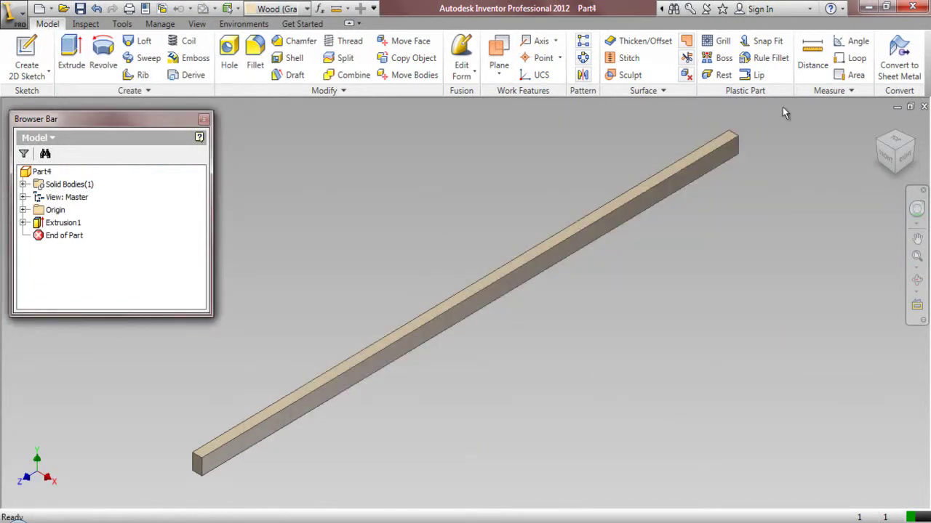
left_click(922, 108)
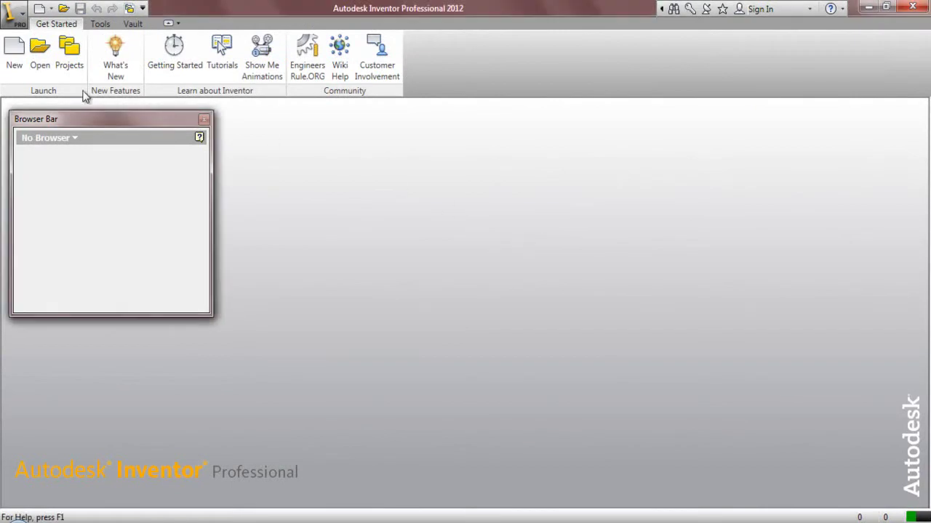
- Create a new assembly and place a single instance of Part1 from the Cot-Wooden folder
left_click(15, 55)
double_click(374, 170)
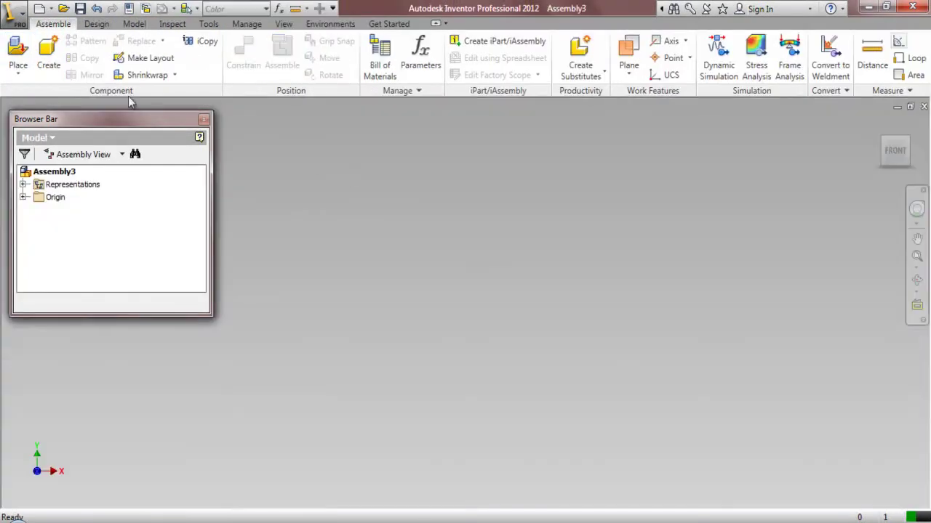
left_click(18, 55)
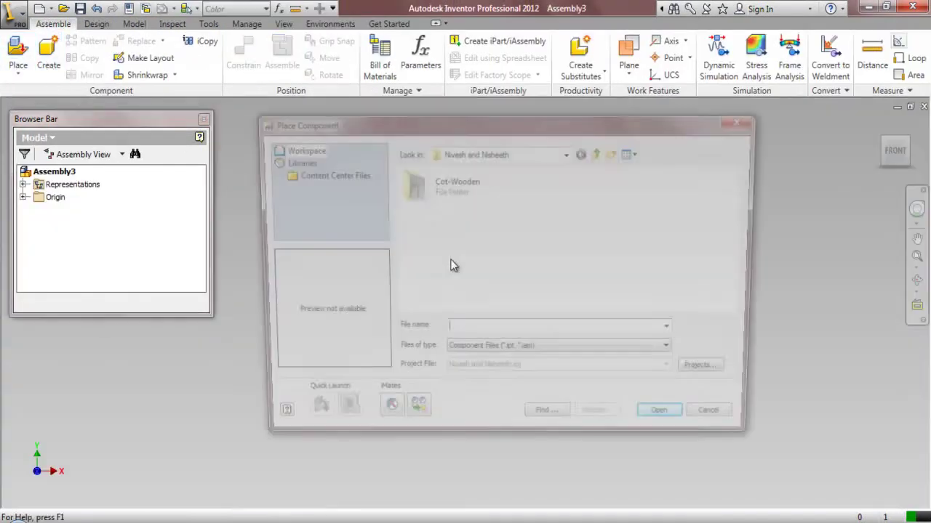
double_click(434, 192)
left_click(422, 203)
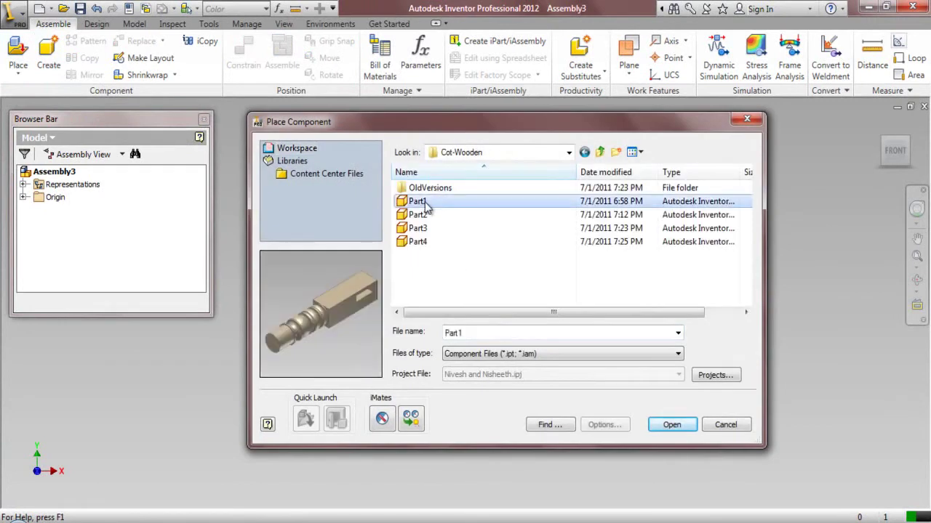
left_click(670, 425)
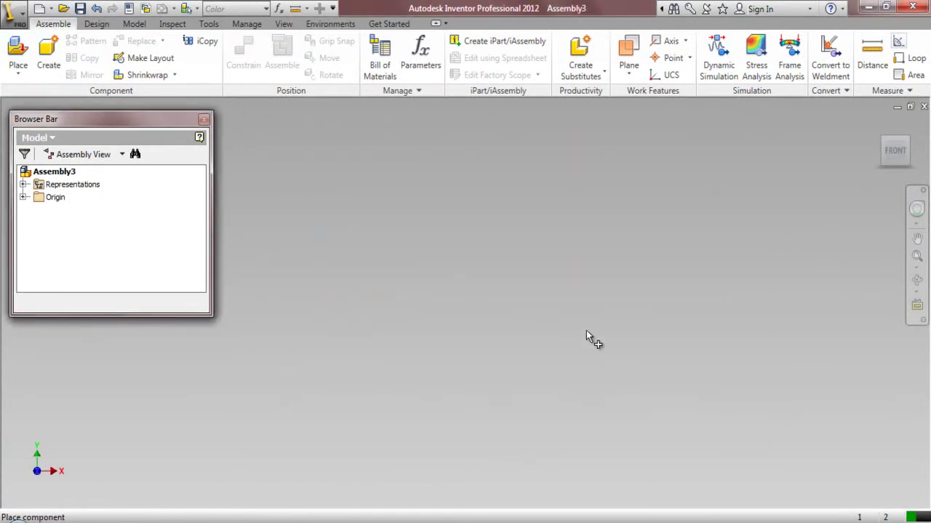
right_click(684, 279)
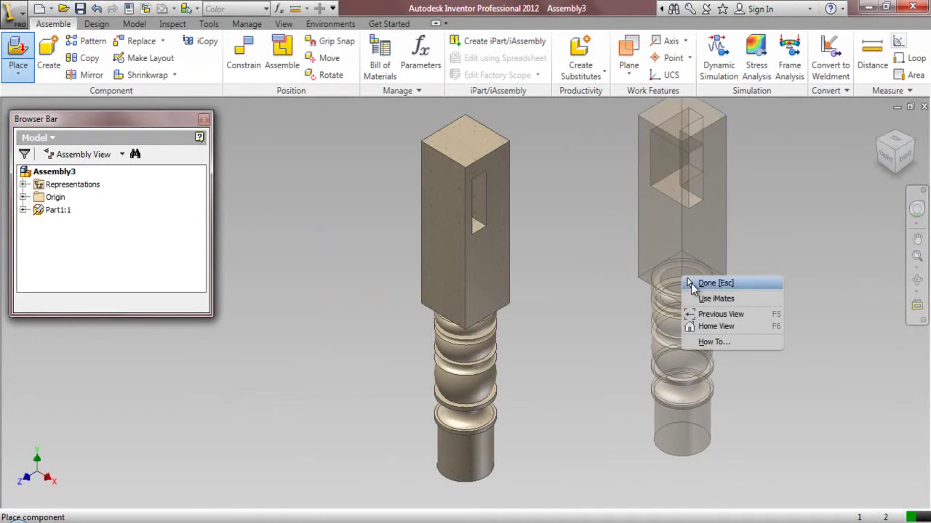
left_click(695, 282)
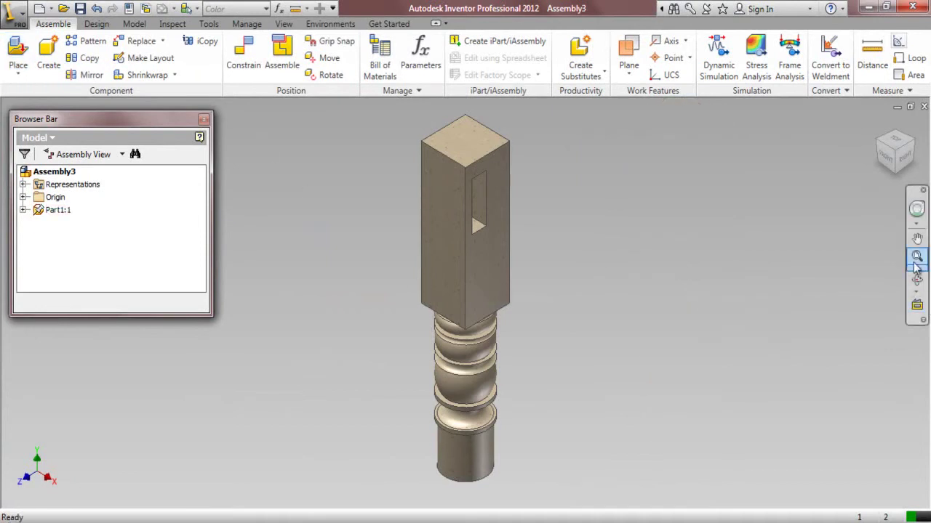
- Place a single instance of Part2 from the Cot-Wooden folder beside the turned post
left_click(18, 53)
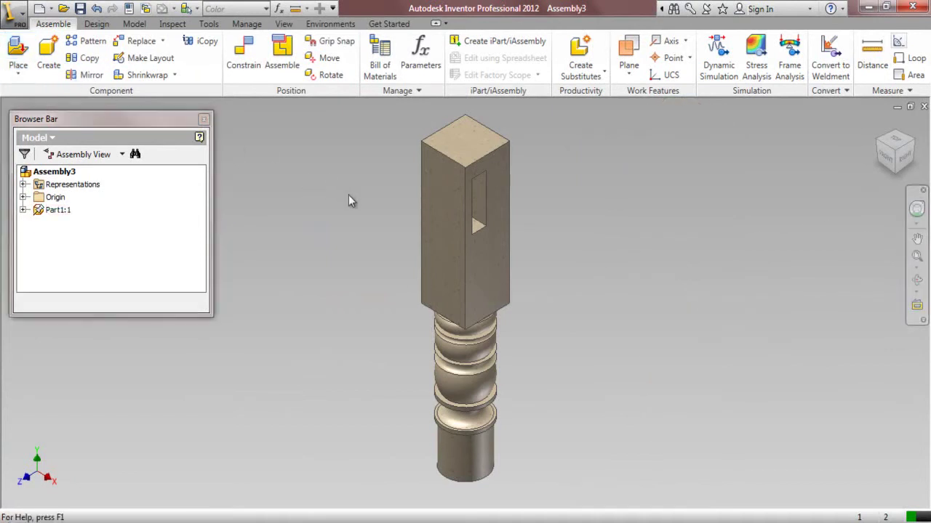
left_click(418, 216)
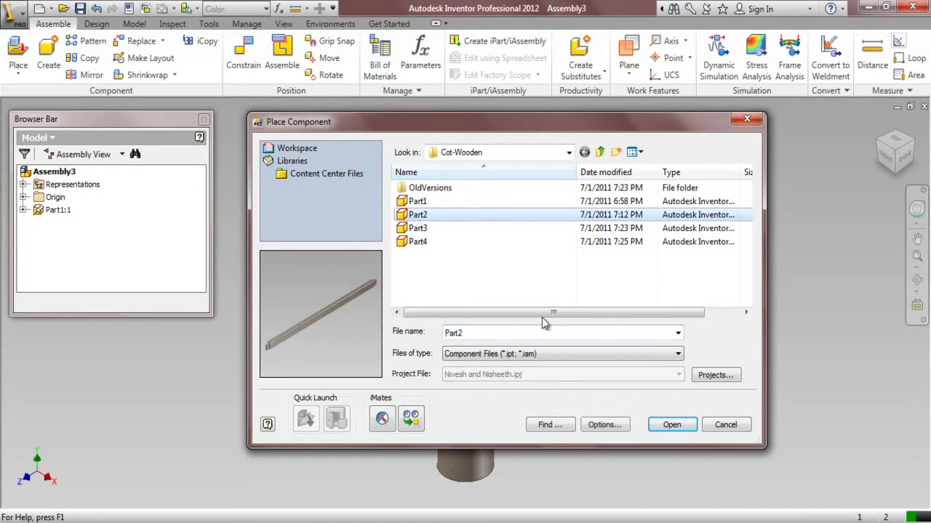
left_click(684, 433)
scroll(519, 361, "down", 4)
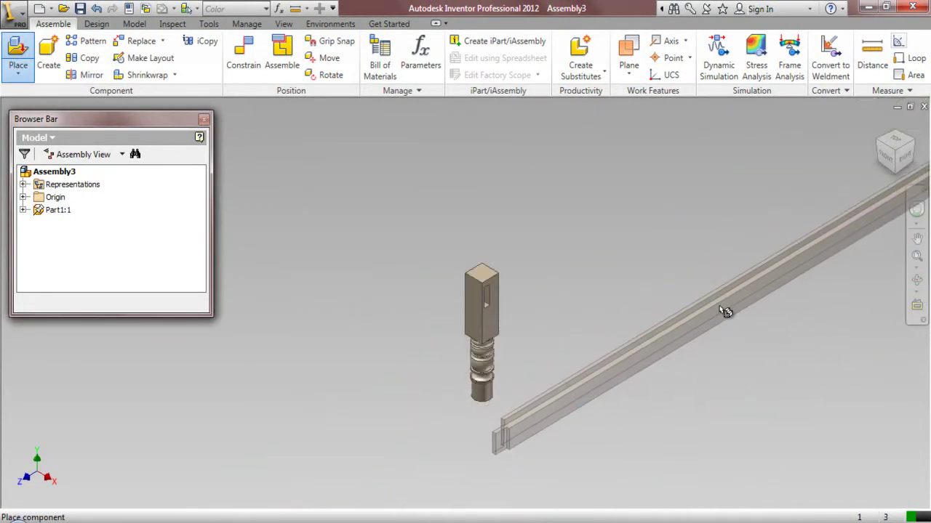
left_click(726, 311)
right_click(561, 161)
left_click(575, 169)
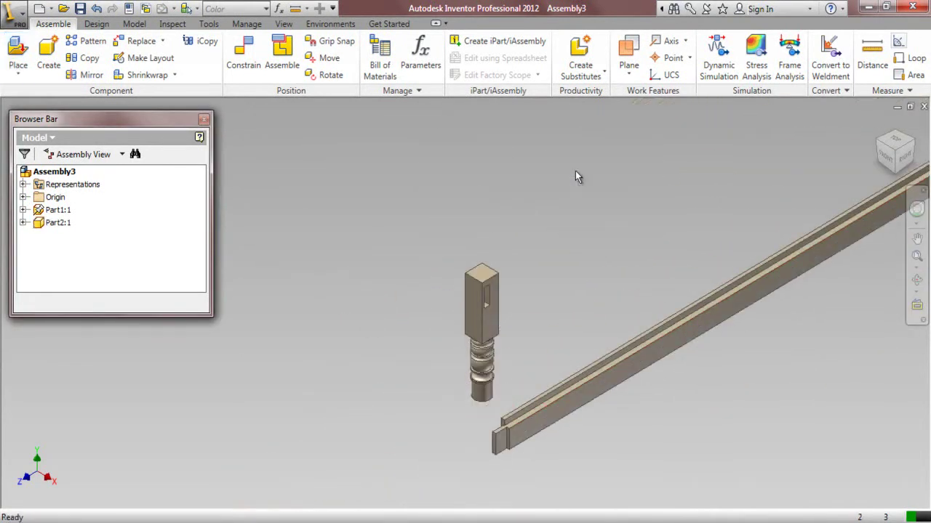
- Rotate the Part2 rail freely so that its broad plain face is turned toward the viewer
left_click(325, 75)
left_click(521, 408)
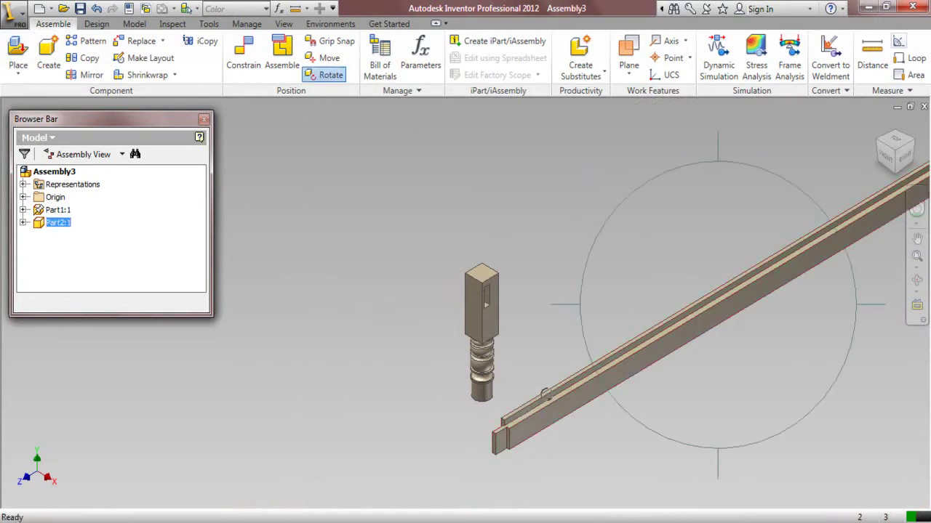
left_click_drag(571, 316, 645, 350)
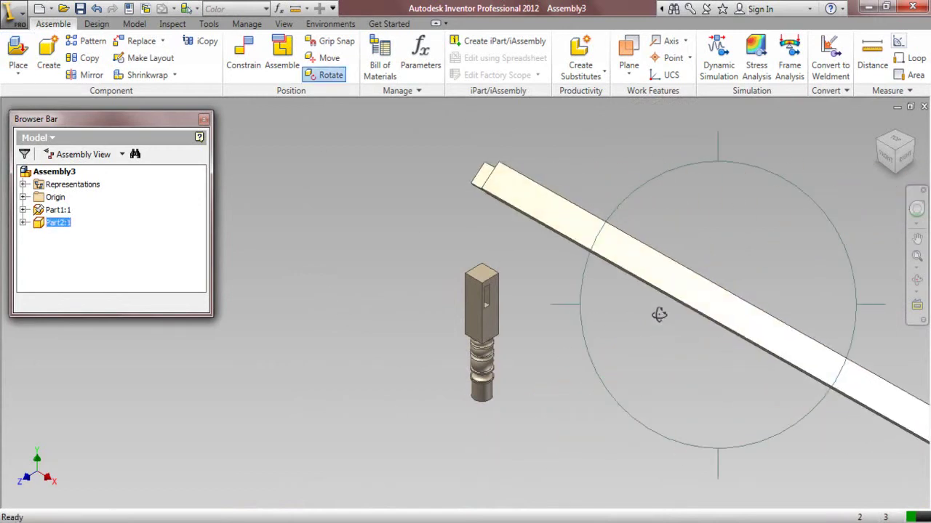
left_click_drag(719, 151, 695, 210)
key("Escape")
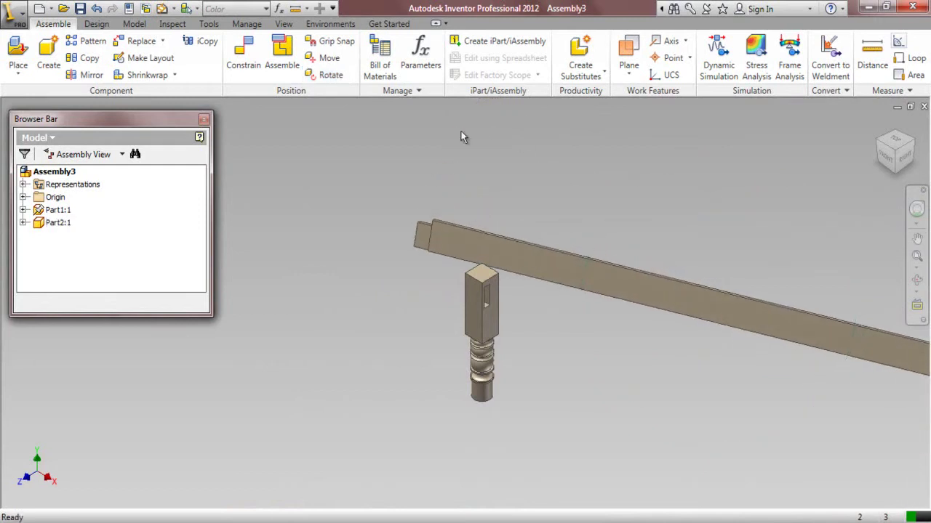
- Constrain the rail's broad plain face flush with the post's side face without the mortise, with zero offset
left_click(243, 59)
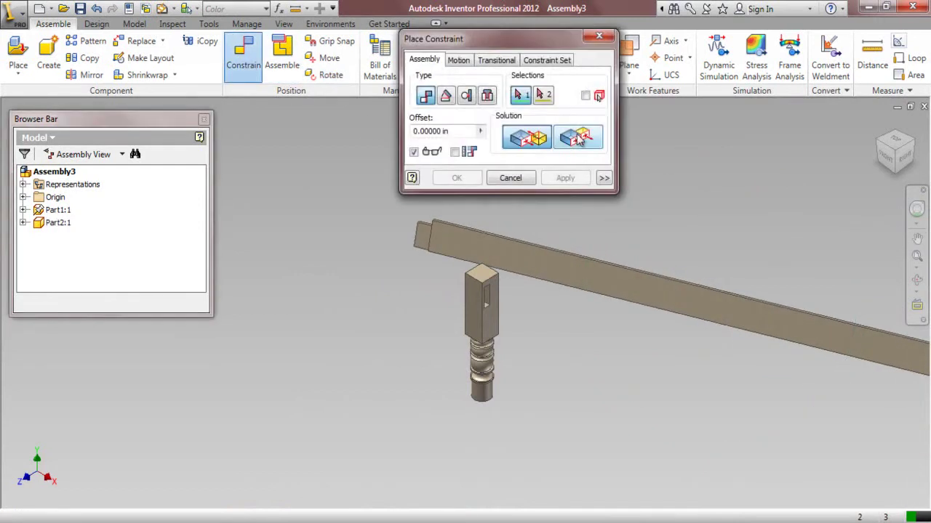
left_click(579, 140)
left_click(457, 245)
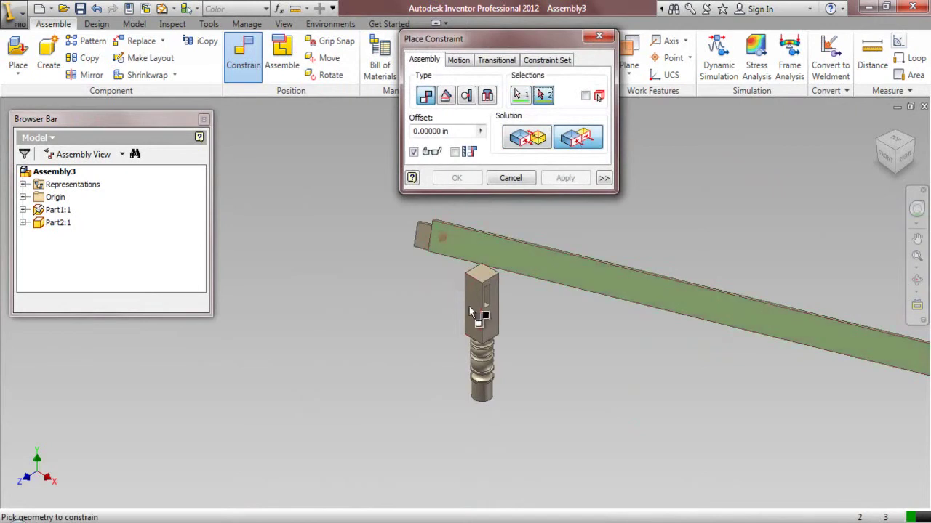
left_click(471, 313)
left_click(565, 178)
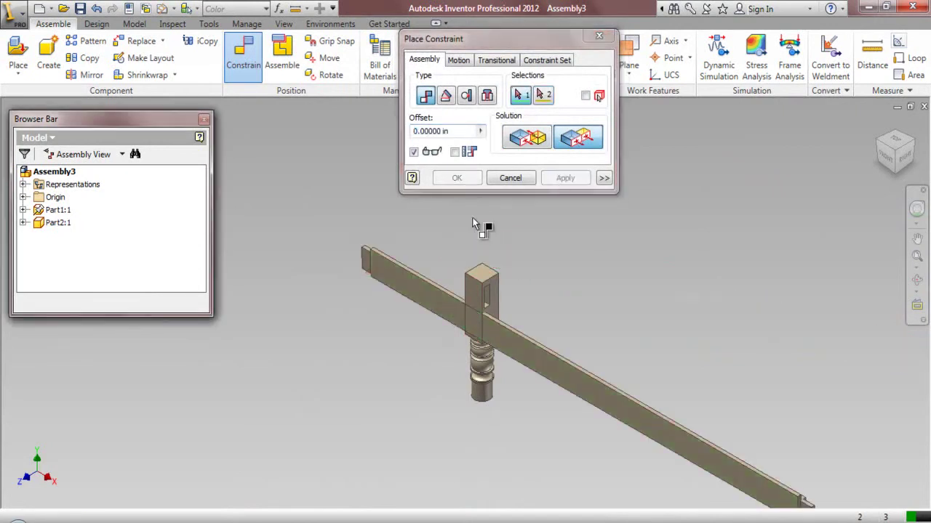
- Constrain the post's top face flush with the rail's top edge face, with zero offset
scroll(468, 260, "up", 3)
left_click(488, 293)
scroll(377, 290, "up", 3)
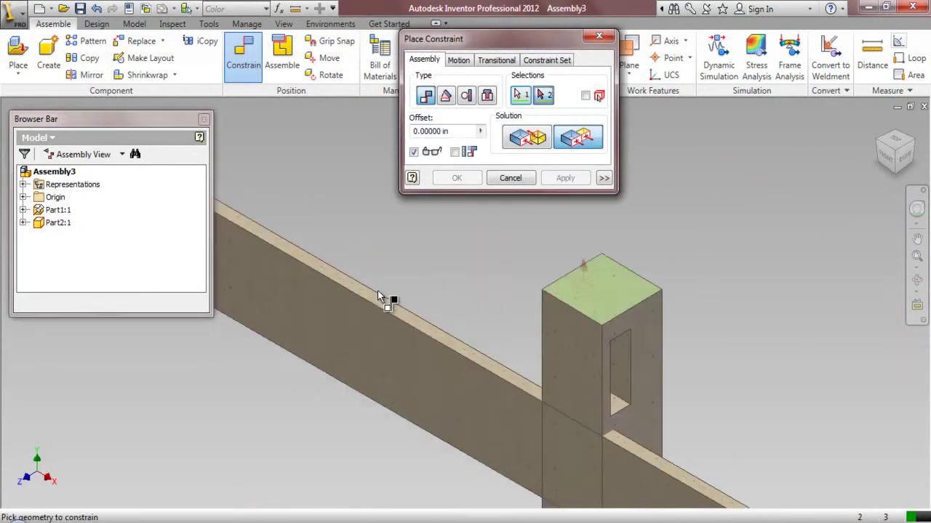
left_click(376, 298)
left_click(565, 178)
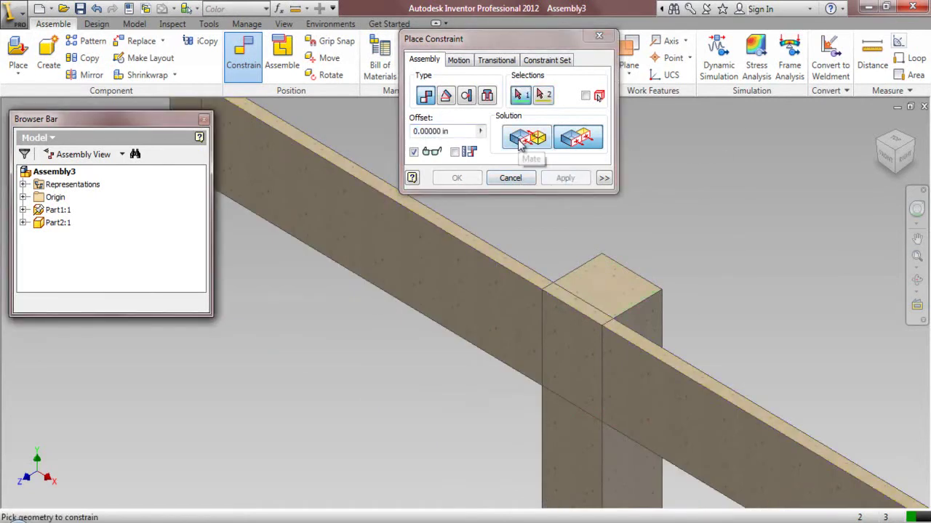
- Mate the post's mortised side face with the rail's end shoulder face at zero offset
left_click(657, 322)
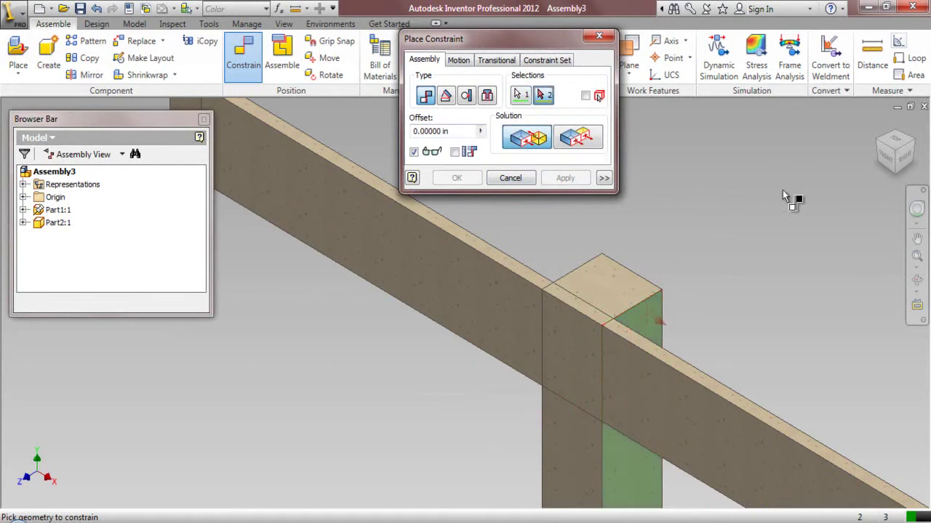
left_click(873, 149)
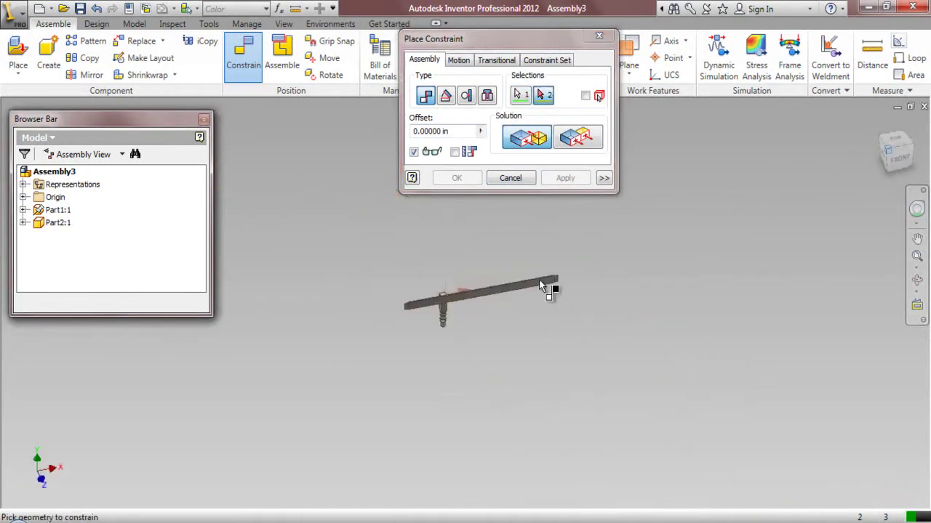
scroll(434, 321, "up", 5)
left_click(444, 321)
scroll(404, 339, "down", 5)
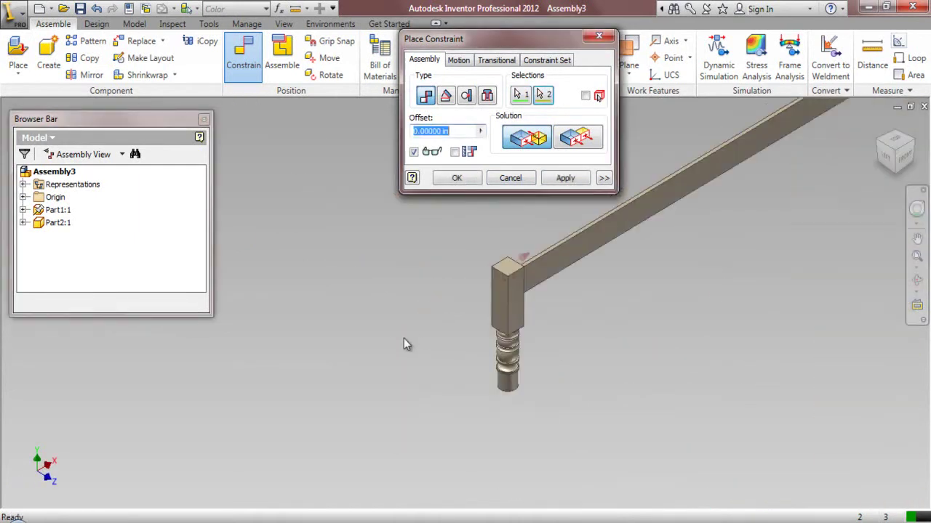
left_click(561, 179)
left_click(510, 178)
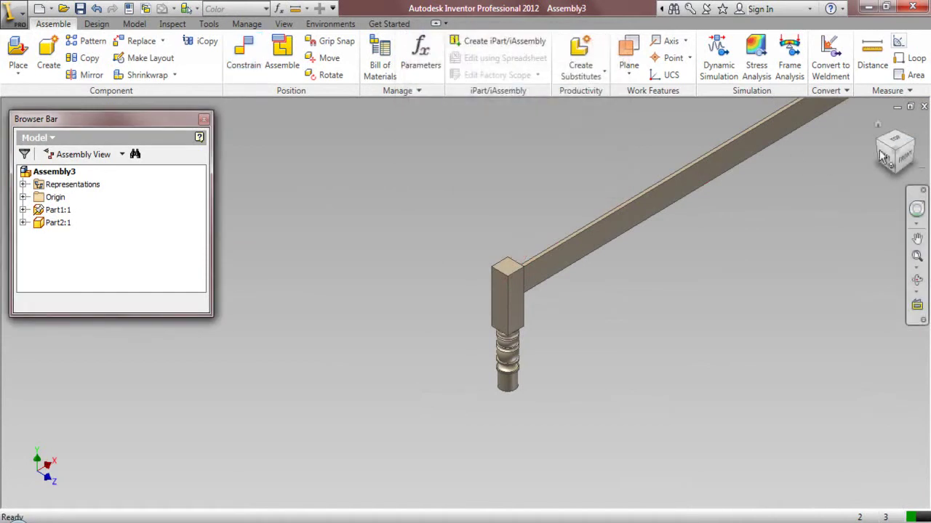
left_click(915, 144)
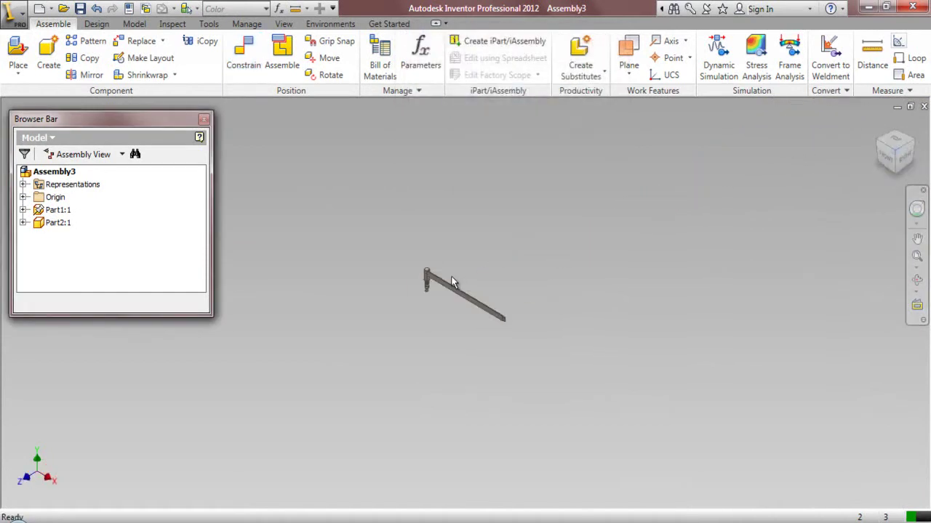
- Analyze interference between the Part1 post as set 1 and the Part2 rail as set 2
scroll(318, 213, "down", 2)
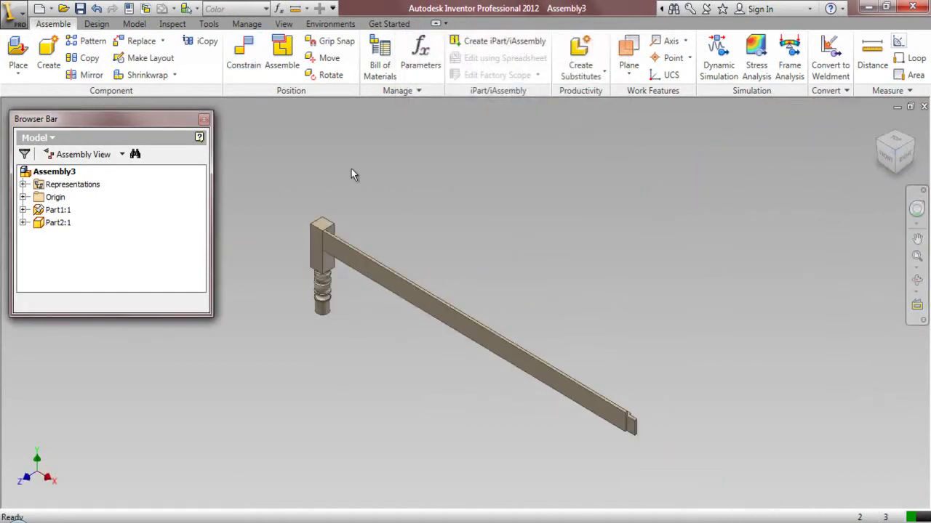
left_click(172, 23)
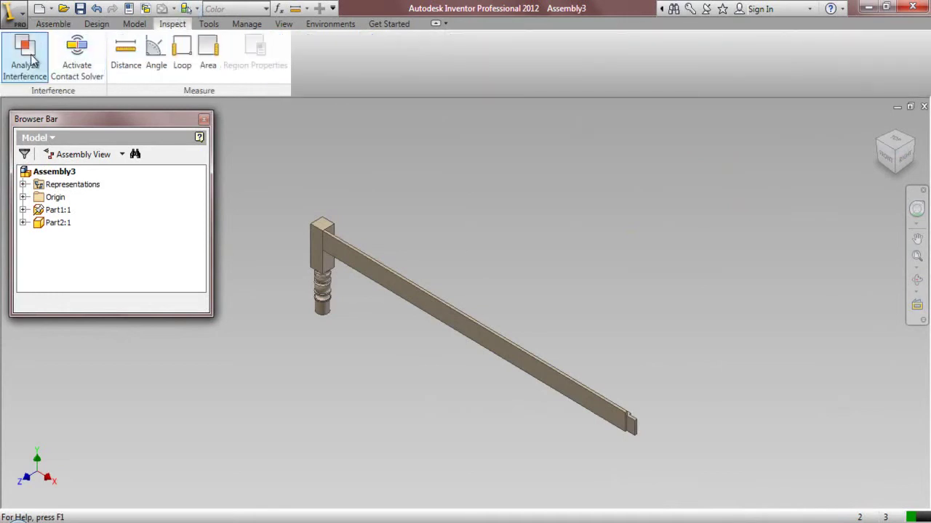
left_click(35, 61)
scroll(290, 186, "up", 3)
left_click(334, 261)
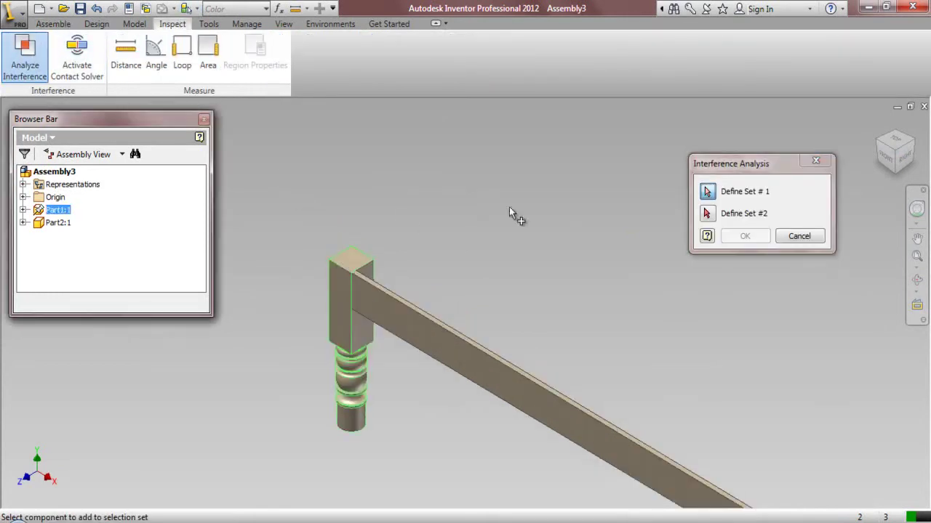
left_click(708, 214)
left_click(431, 325)
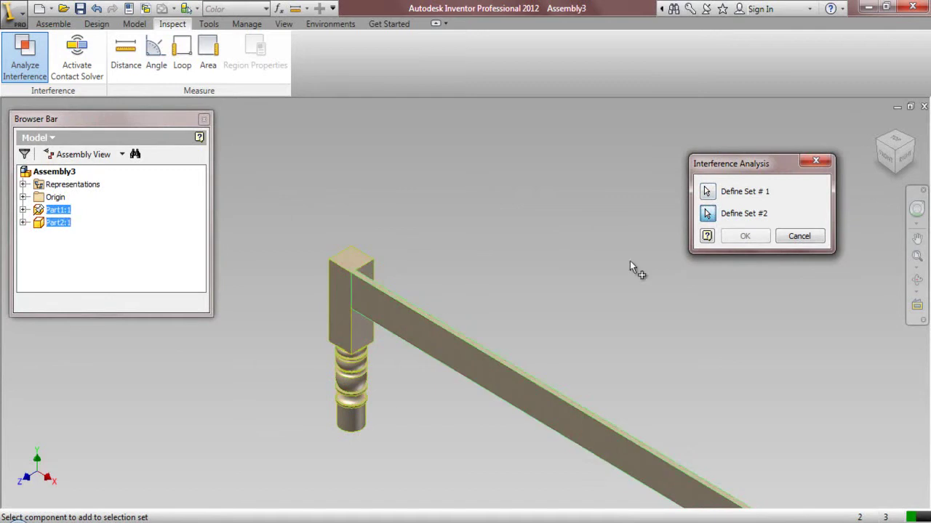
left_click(744, 237)
left_click(535, 299)
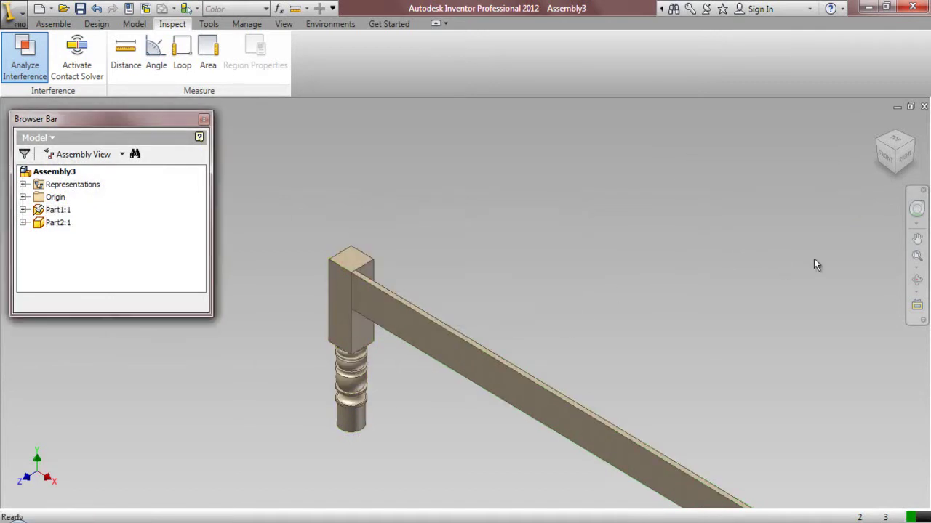
- Add a second instance of the Part1 post to the assembly, in open space in front of the rail
left_click(918, 260)
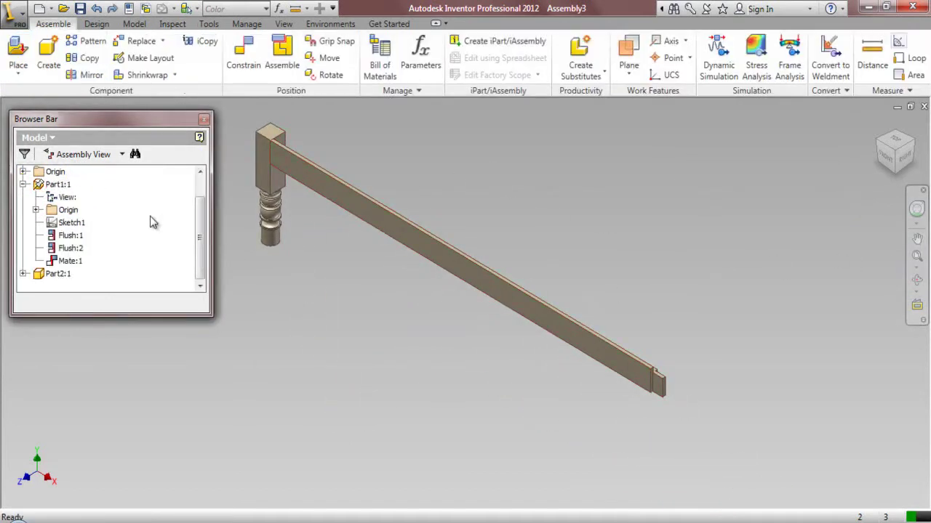
left_click(60, 186)
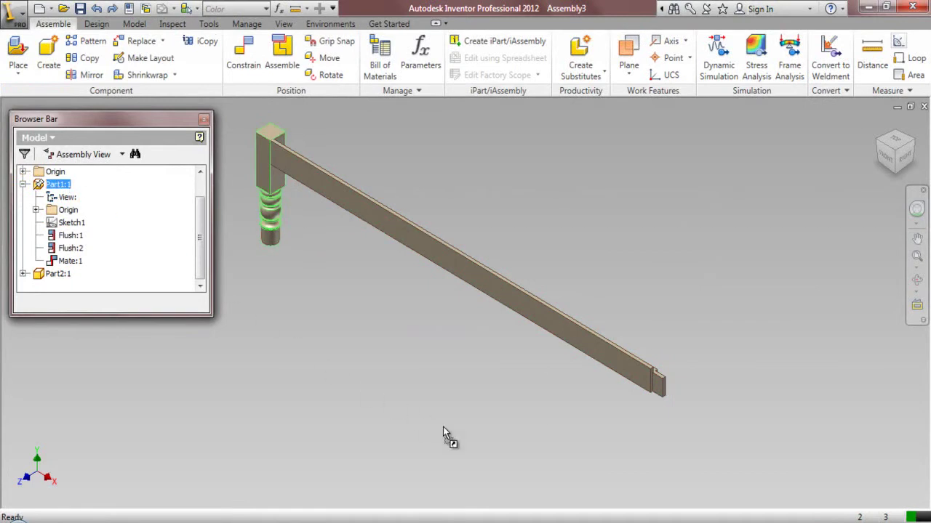
left_click_drag(426, 416, 490, 425)
left_click(666, 283)
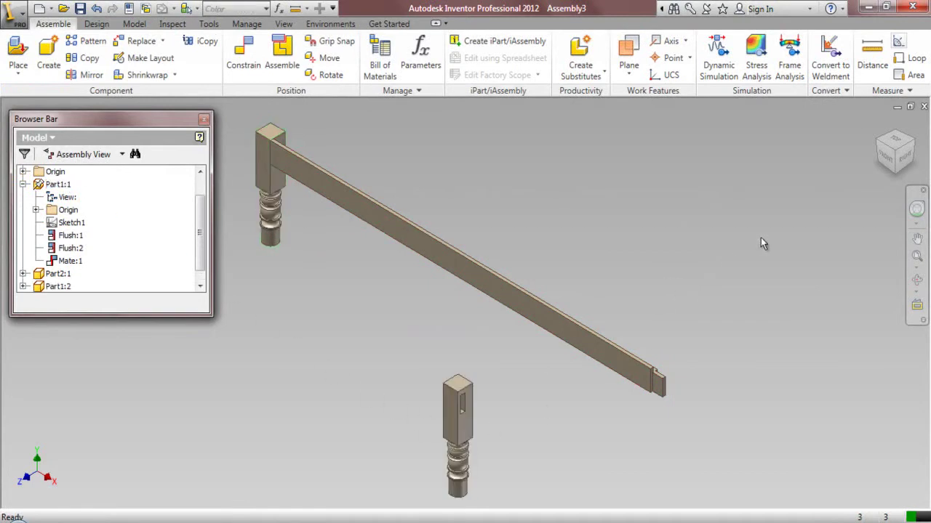
- Move the second post beyond the rail's free tenon end
left_click(877, 146)
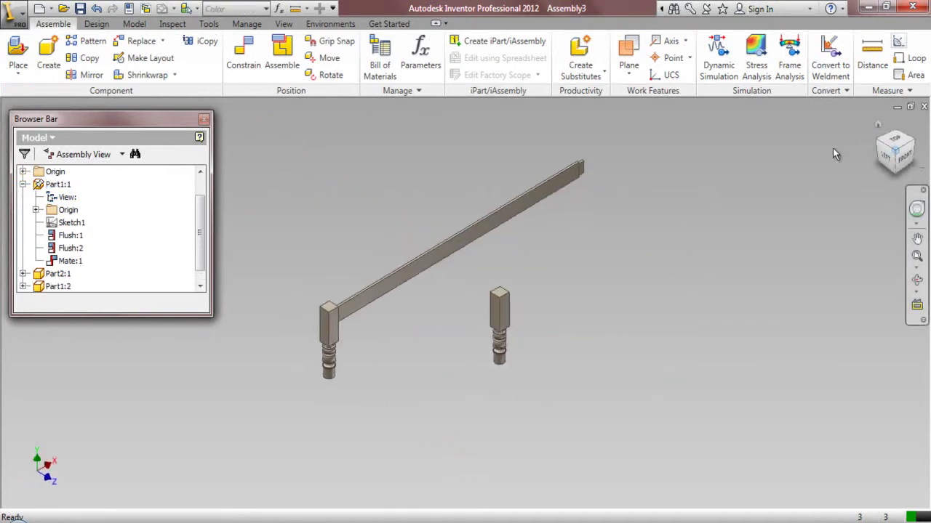
left_click(878, 145)
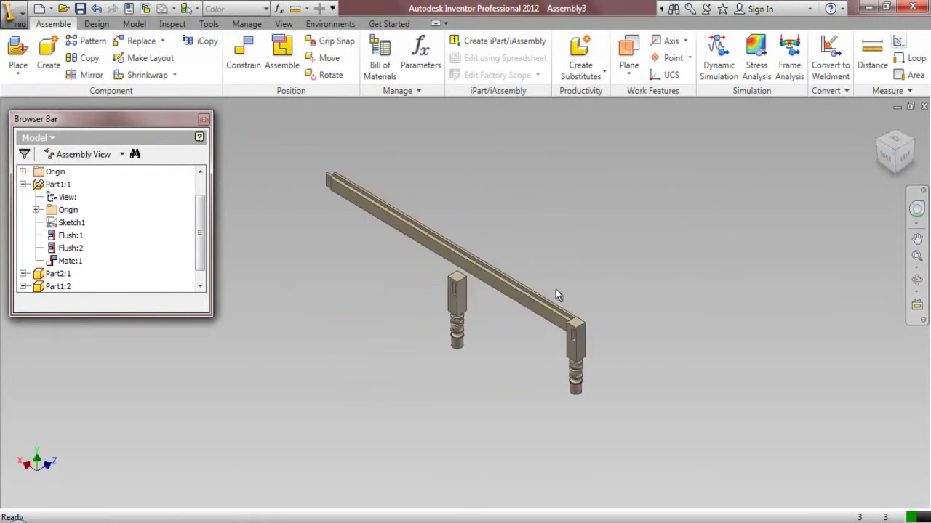
left_click_drag(460, 309, 288, 174)
scroll(289, 172, "up", 3)
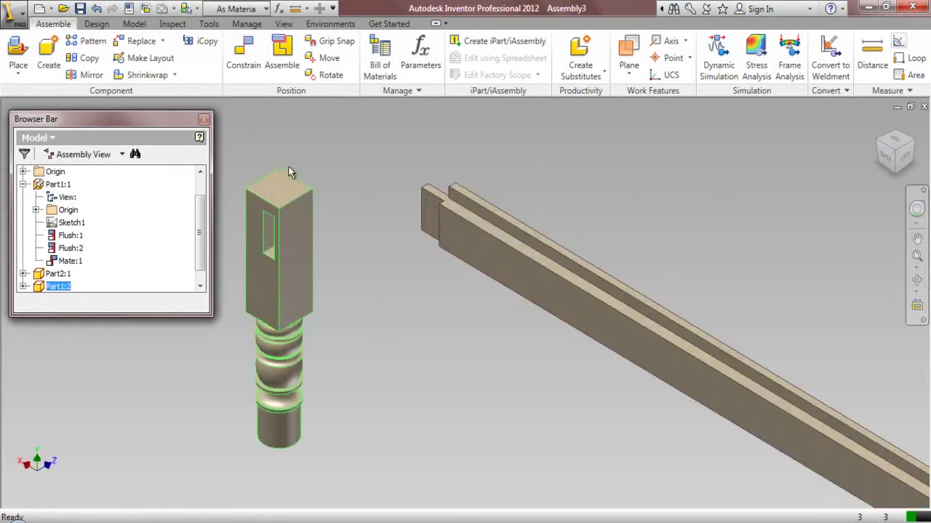
left_click(374, 236)
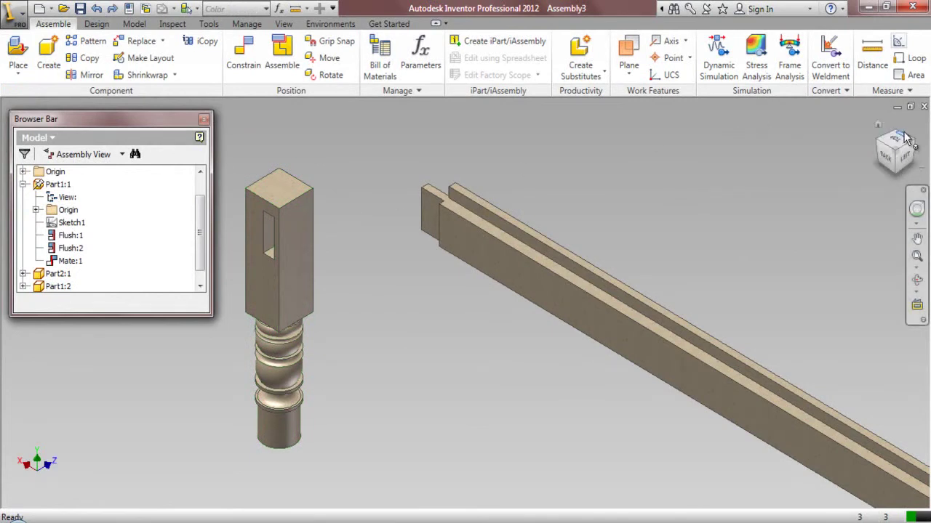
- Rotate the second post freely so that a mortised side face is turned toward the rail's free end
left_click(877, 124)
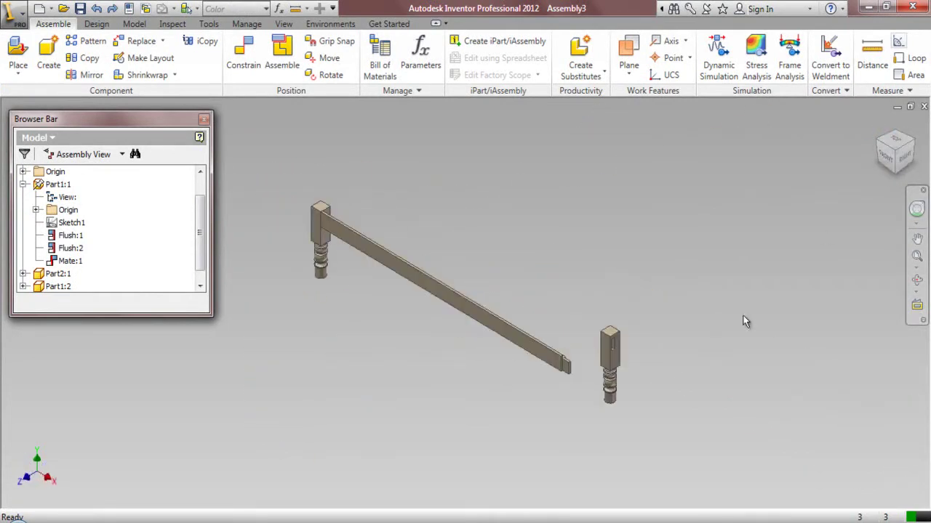
scroll(567, 375, "down", 5)
left_click(715, 312)
left_click(878, 145)
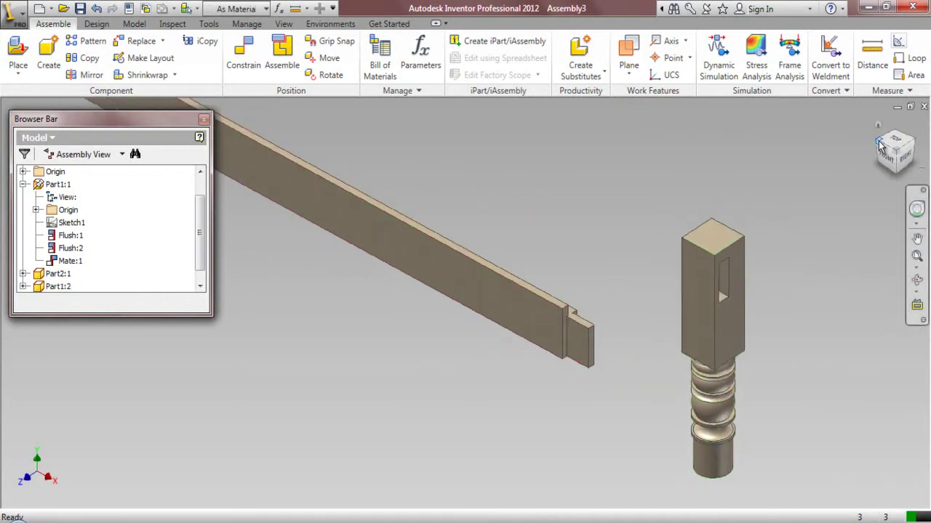
scroll(661, 241, "down", 5)
scroll(541, 294, "up", 2)
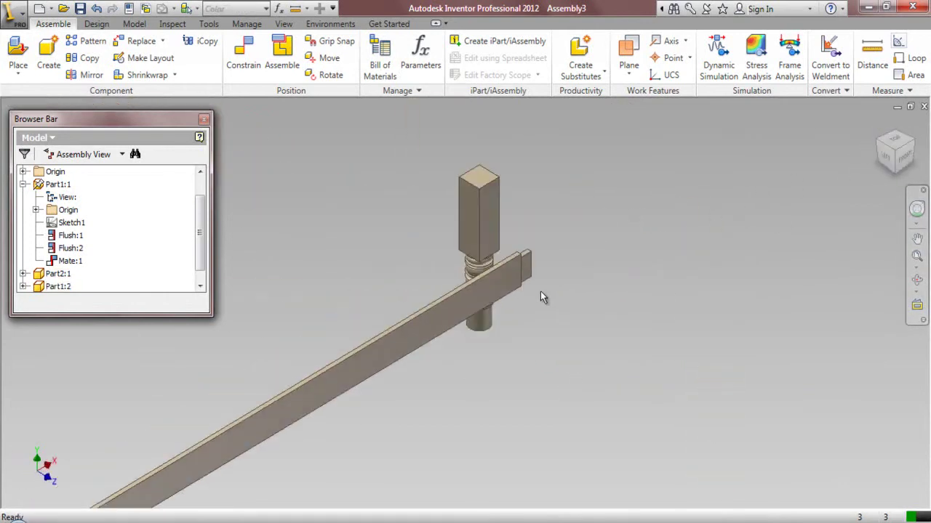
scroll(548, 227, "down", 2)
left_click(329, 74)
left_click(428, 195)
left_click_drag(549, 266, 370, 171)
left_click_drag(372, 114, 390, 141)
right_click(374, 148)
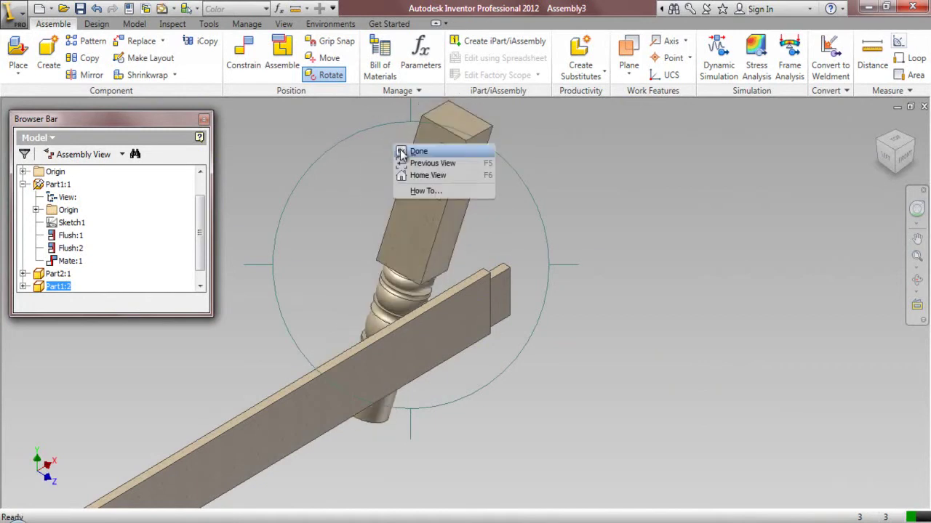
left_click(382, 151)
- Mate the second post's mortised side face with the shoulder face at the rail's free end, with zero offset
left_click(244, 53)
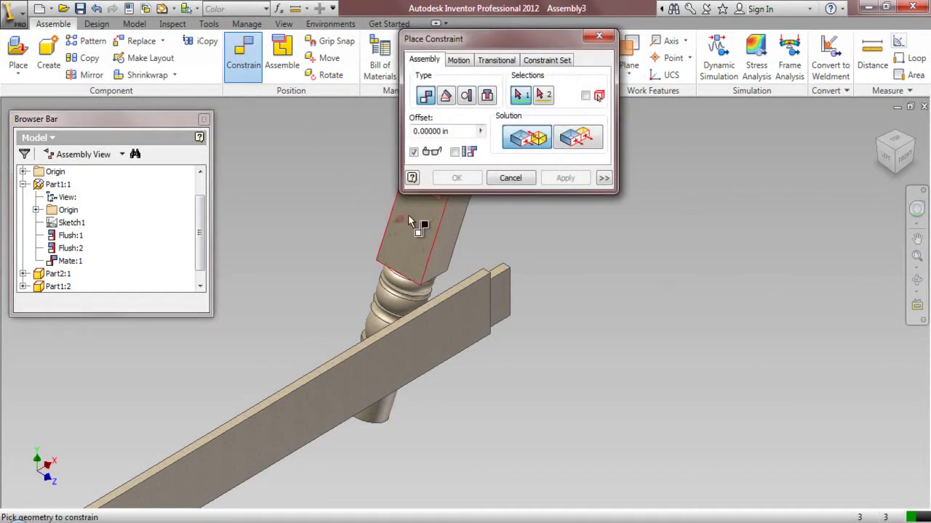
left_click(410, 222)
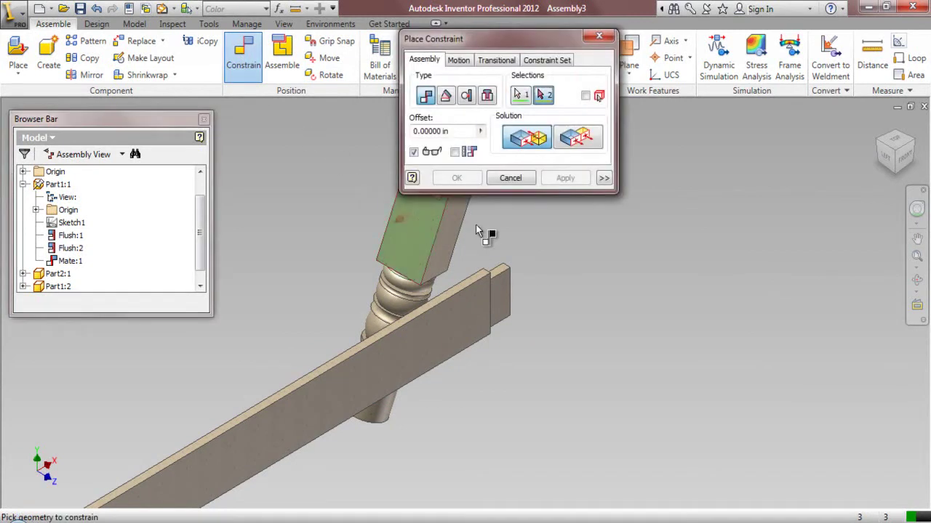
left_click(909, 149)
scroll(552, 352, "up", 5)
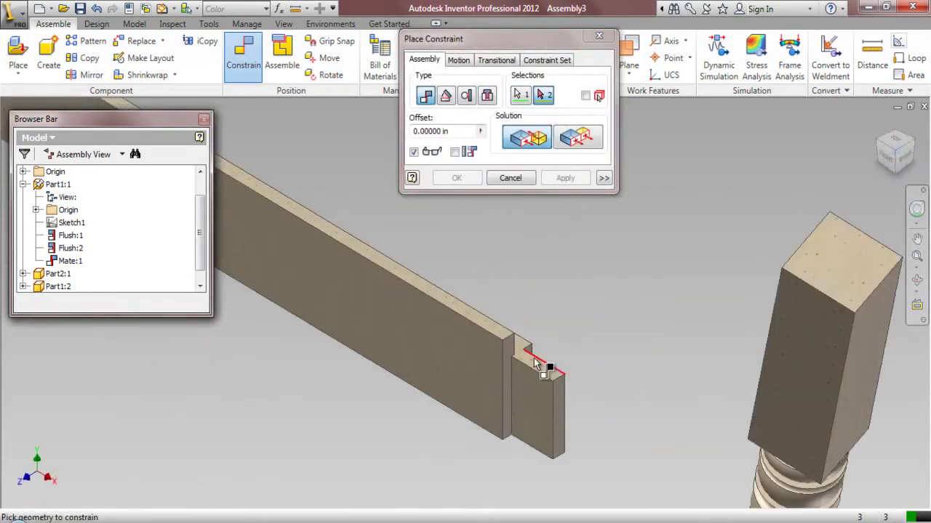
scroll(504, 349, "up", 3)
left_click(498, 338)
scroll(492, 329, "down", 5)
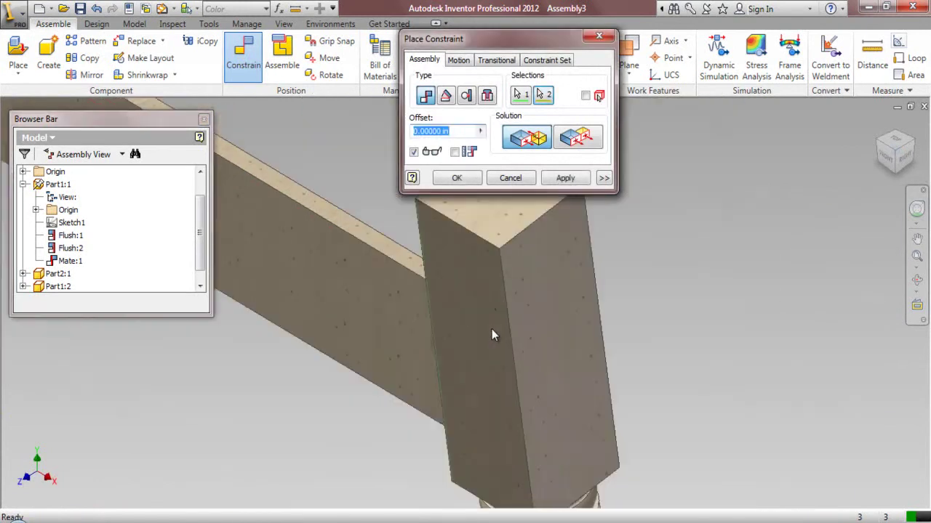
left_click(561, 180)
scroll(523, 374, "down", 4)
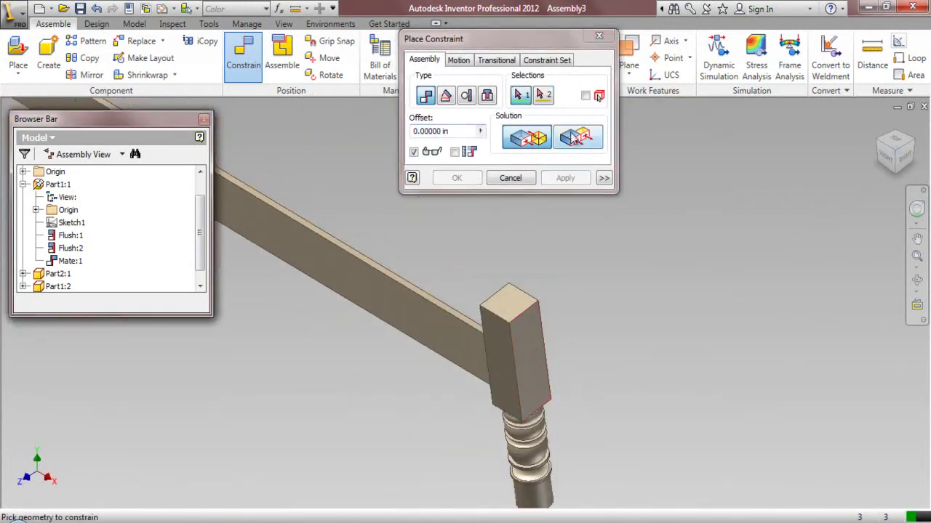
- Constrain the second post's top face flush with the rail's top edge face, with zero offset
left_click(576, 138)
left_click(513, 307)
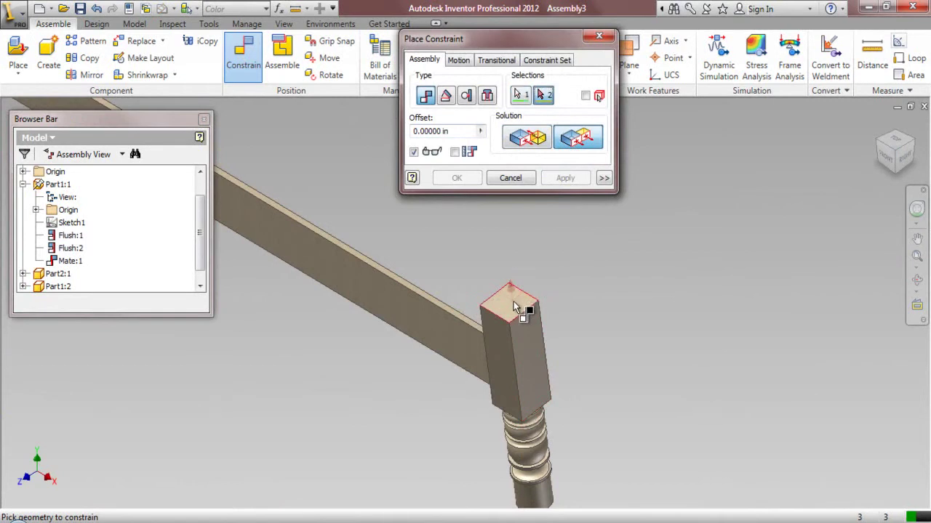
scroll(477, 328, "up", 3)
left_click(463, 344)
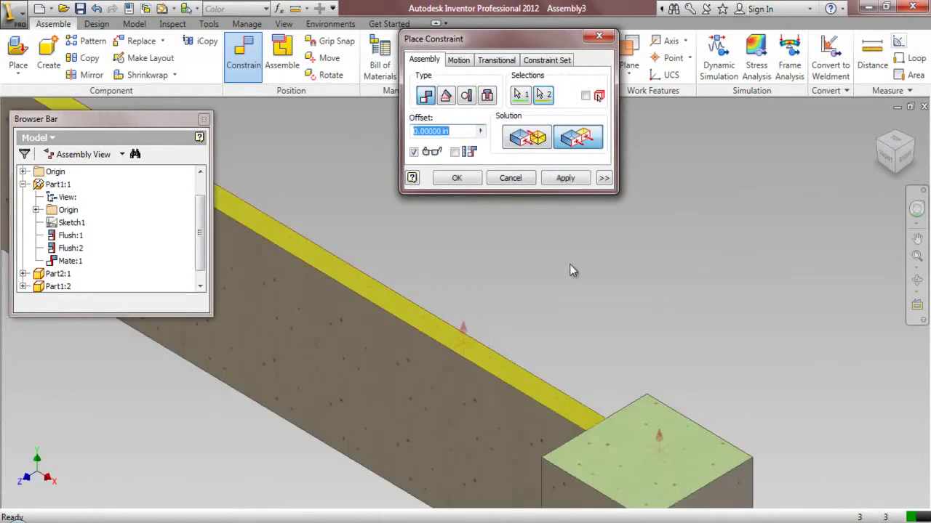
left_click(574, 178)
left_click(532, 178)
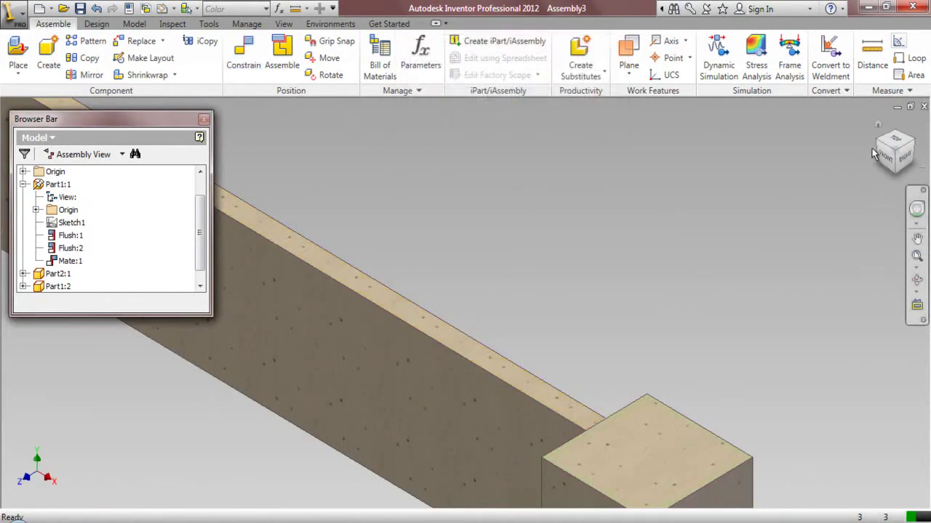
- Turn on the degrees of freedom display to check how the second post can still move
scroll(487, 259, "down", 3)
scroll(508, 210, "down", 3)
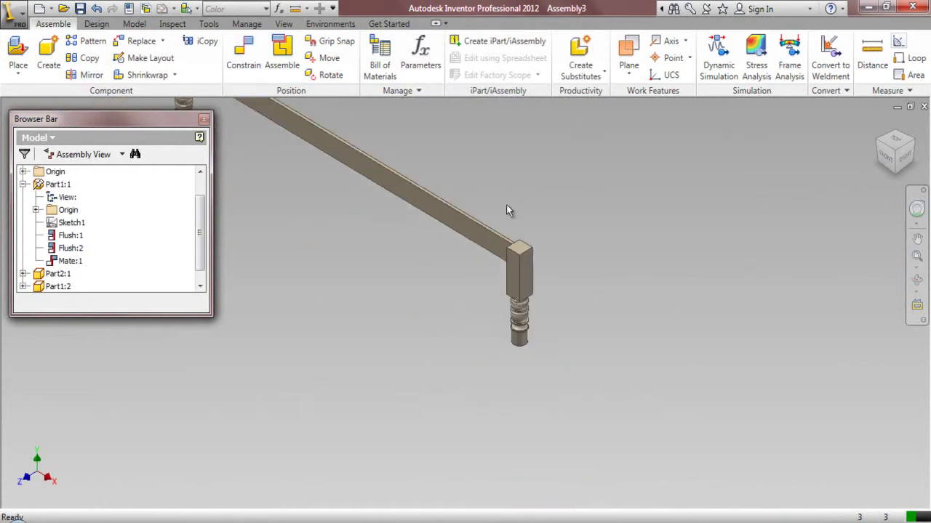
left_click(284, 24)
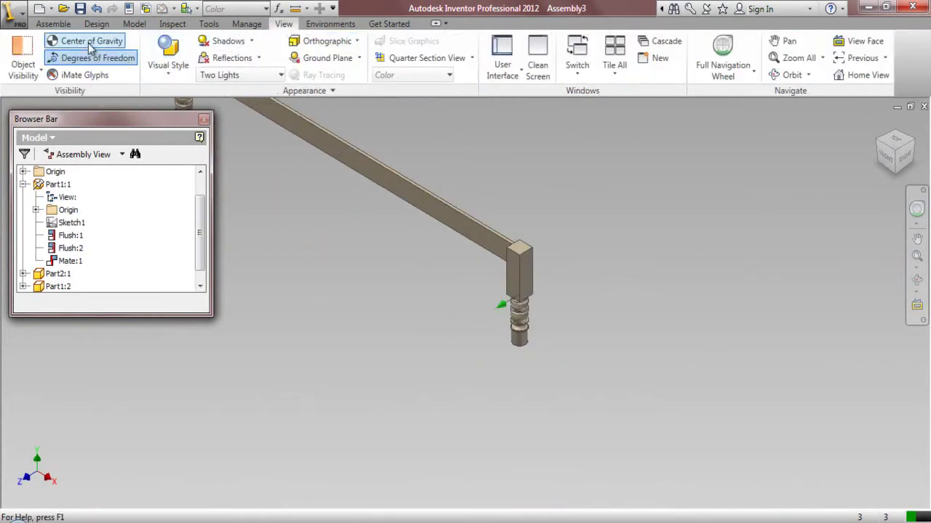
left_click(53, 24)
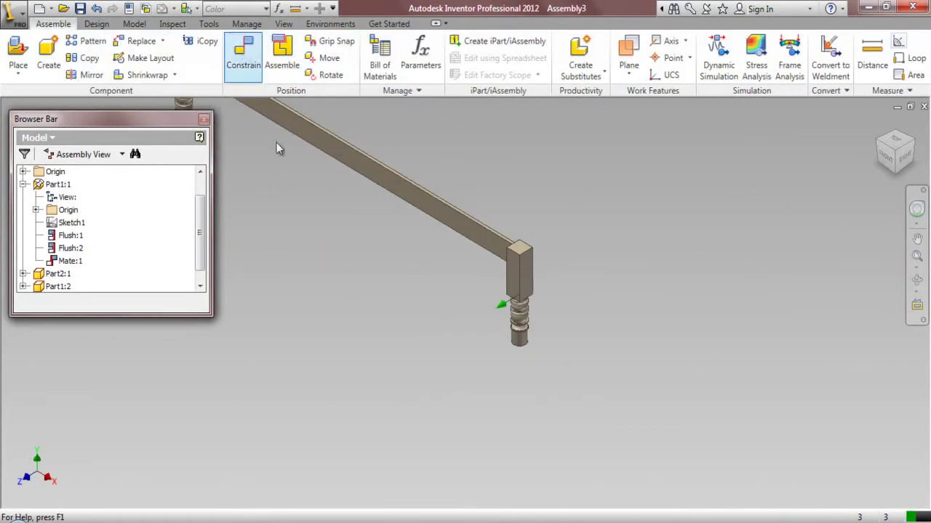
- Constrain the second post's plain front face flush with the rail's broad plain face, with zero offset
left_click(245, 54)
scroll(557, 432, "down", 3)
scroll(555, 378, "up", 4)
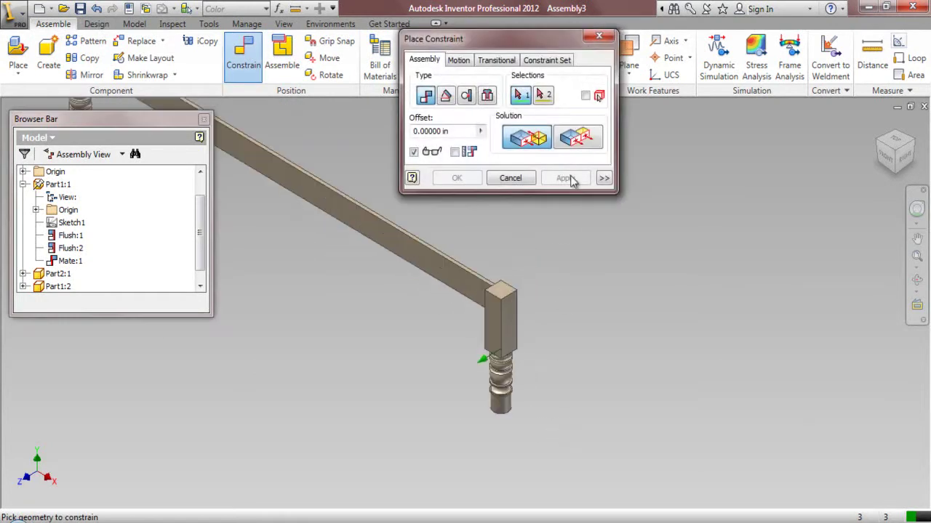
left_click(576, 138)
scroll(476, 313, "up", 2)
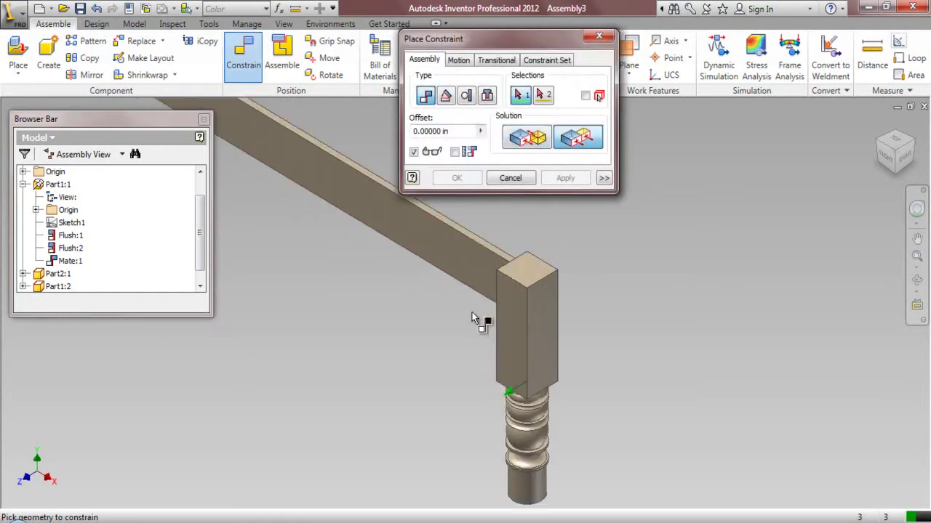
left_click(519, 328)
left_click(464, 253)
left_click(565, 178)
left_click(510, 177)
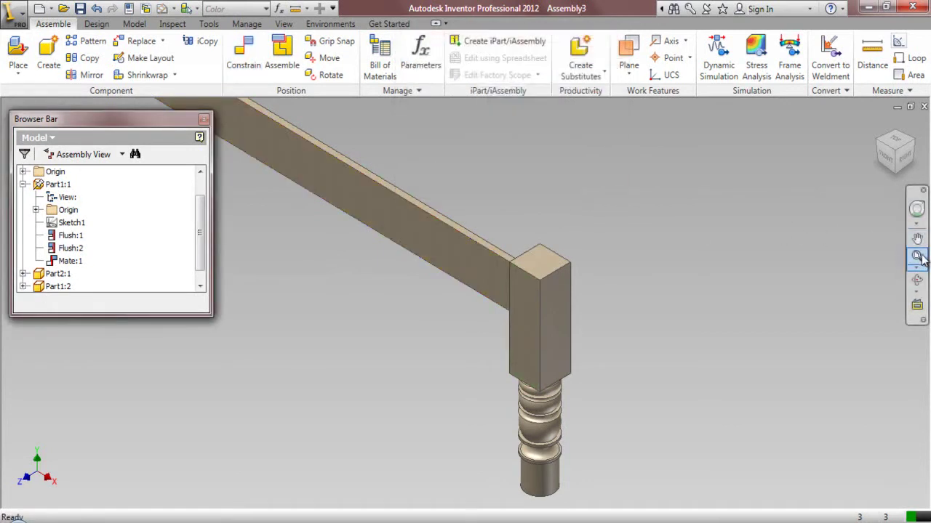
- Collapse all expanded entries in the assembly's model tree
scroll(846, 266, "down", 4)
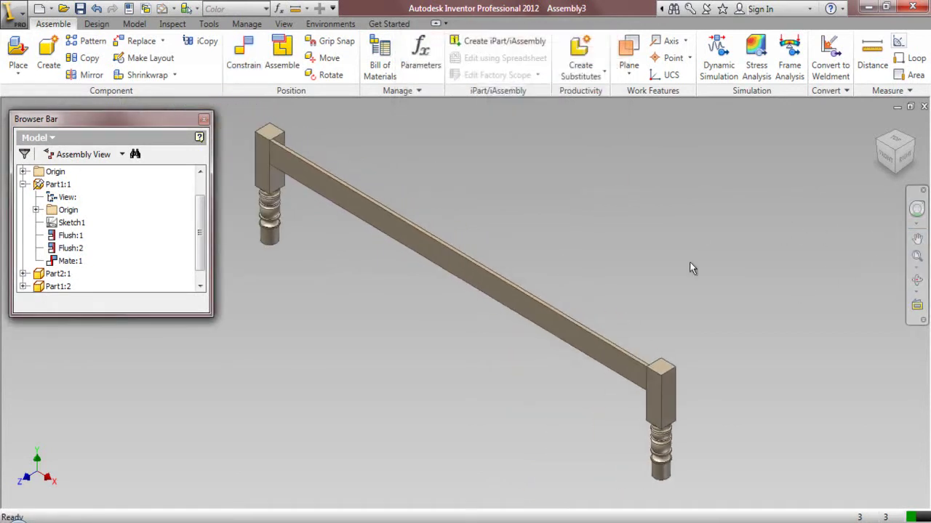
right_click(173, 267)
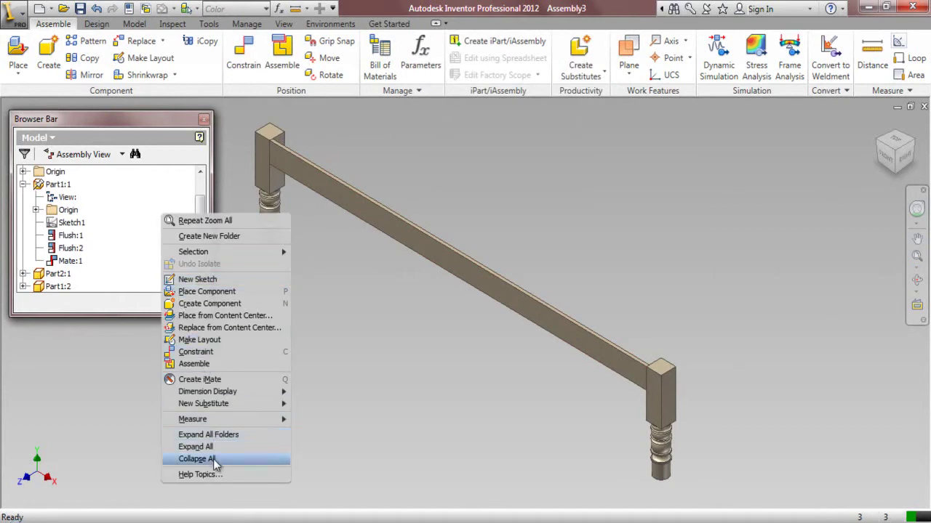
left_click(213, 460)
left_click(898, 137)
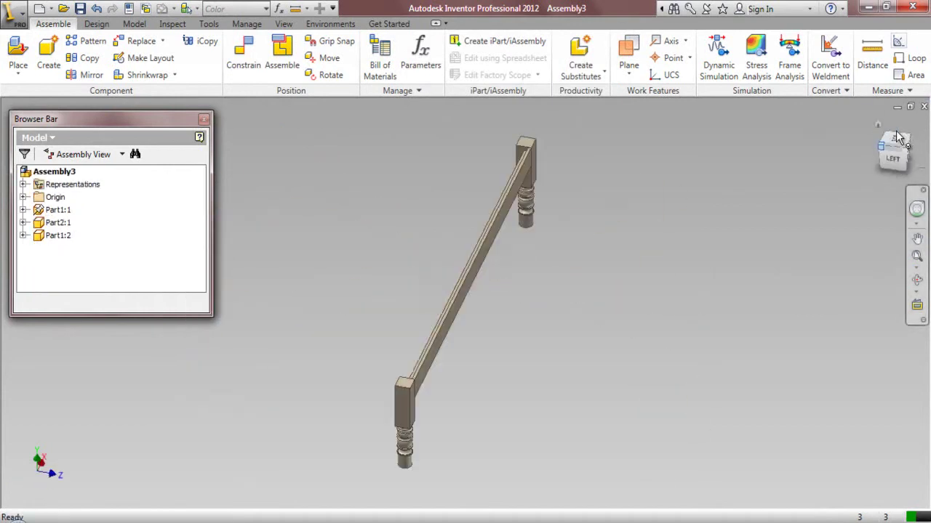
scroll(329, 190, "up", 5)
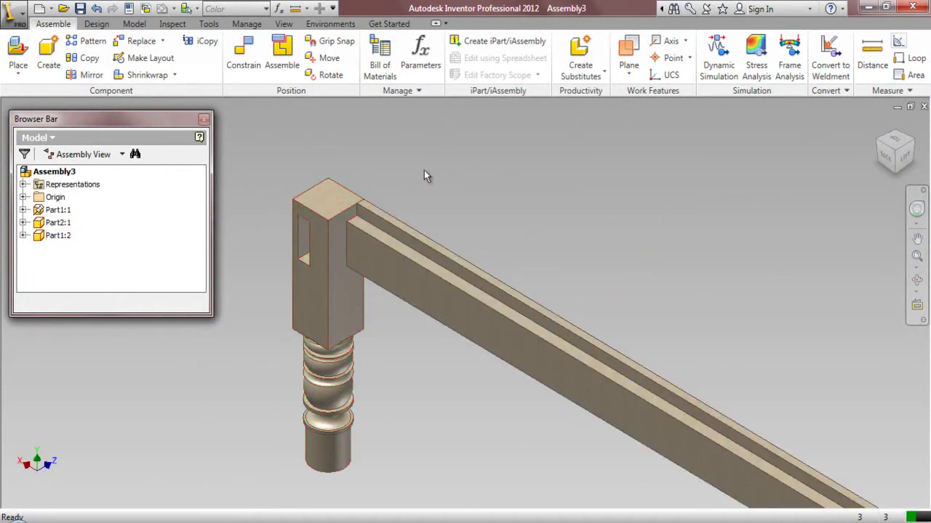
scroll(368, 185, "down", 4)
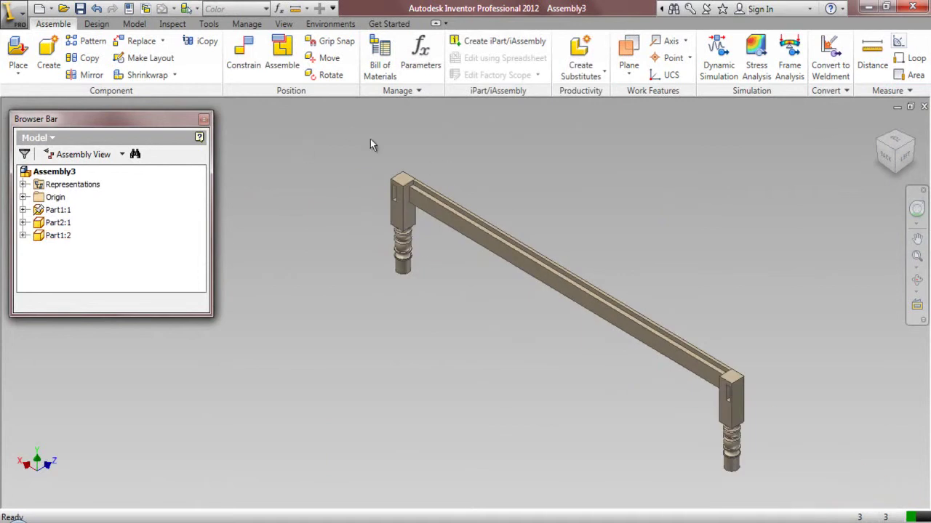
- Place one instance of Part3 from the Cot-Wooden folder in the open space beside the assembled post and rail
left_click(19, 54)
left_click(417, 227)
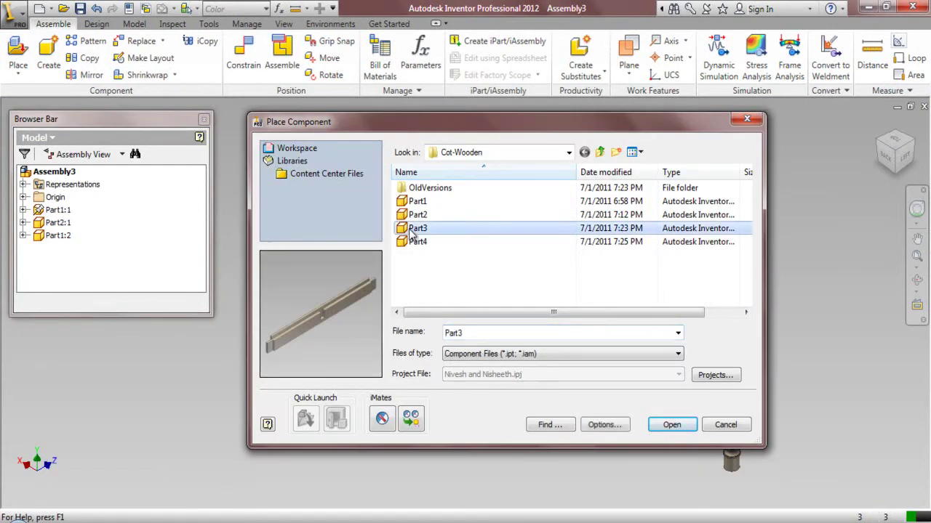
left_click(672, 425)
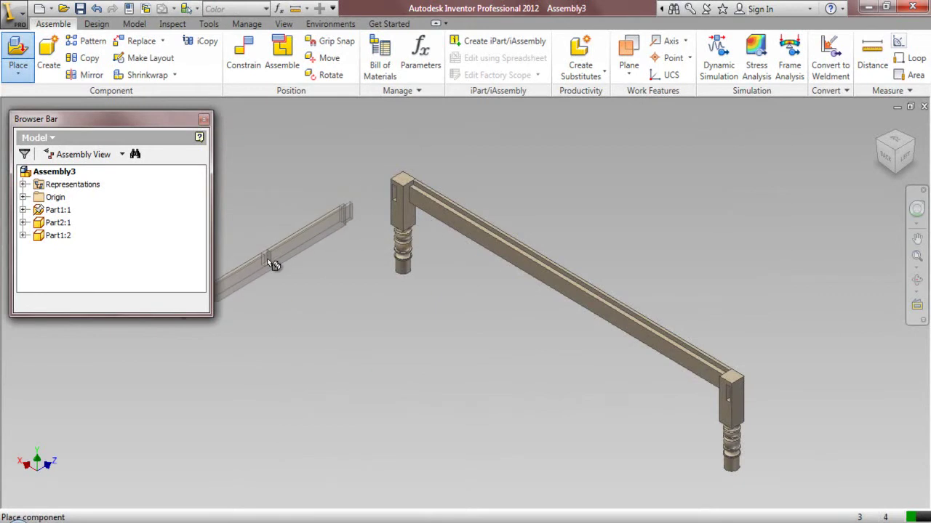
left_click(267, 258)
right_click(539, 146)
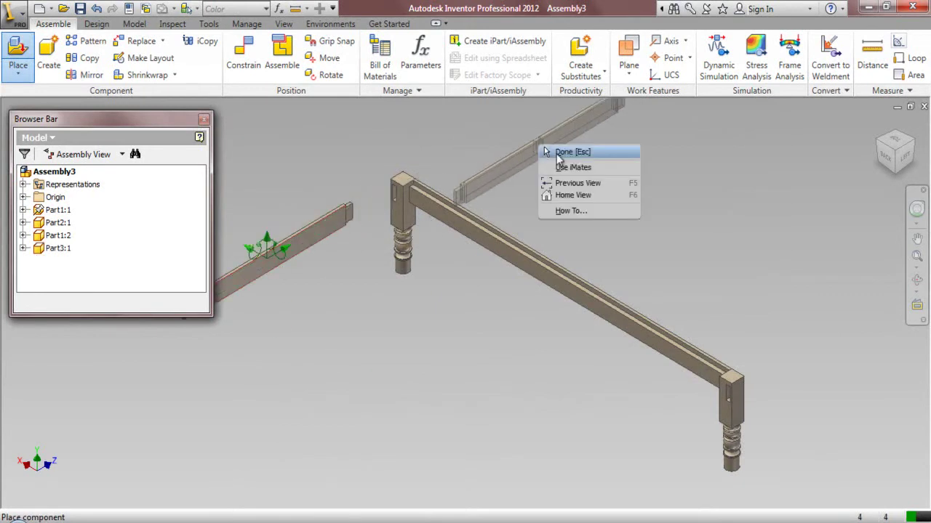
left_click(576, 151)
- Rotate the Part3 rail freely until its stepped, notched side faces the viewer and its tenon points toward the nearby post
scroll(497, 240, "up", 2)
scroll(438, 236, "down", 5)
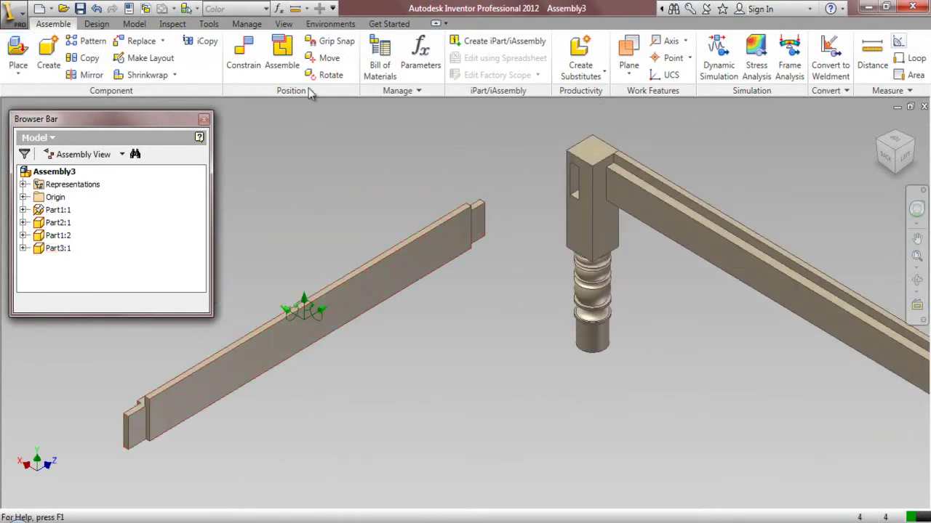
left_click(325, 75)
left_click(431, 253)
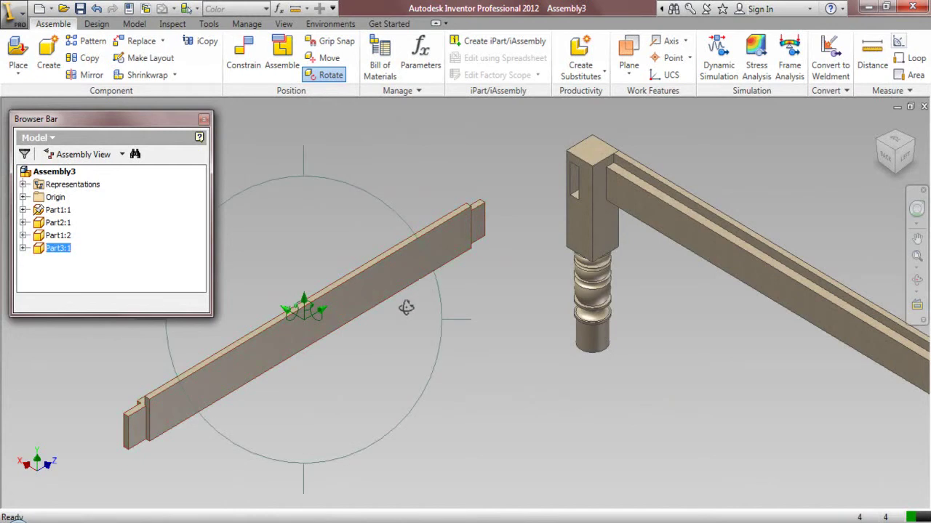
left_click_drag(338, 331, 289, 187)
left_click_drag(370, 170, 308, 151)
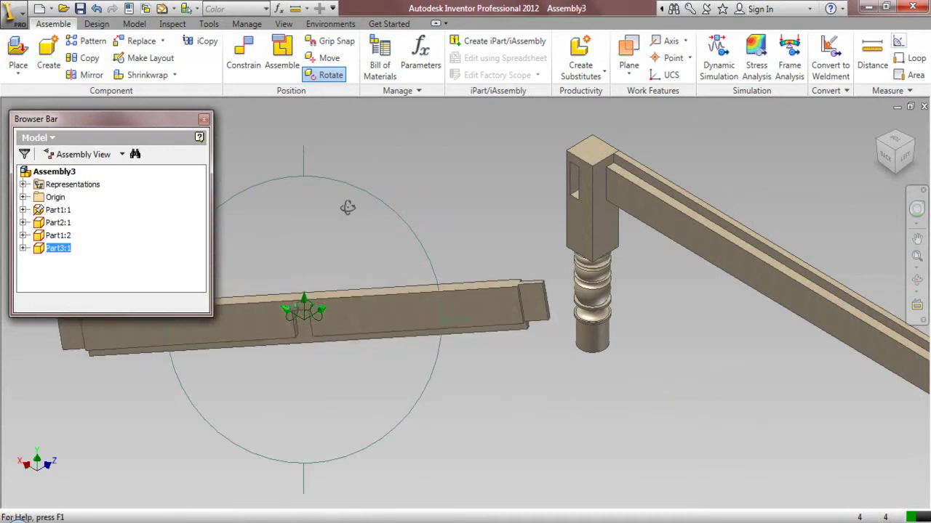
scroll(361, 223, "down", 2)
left_click_drag(463, 251, 261, 190)
left_click_drag(465, 212, 328, 140)
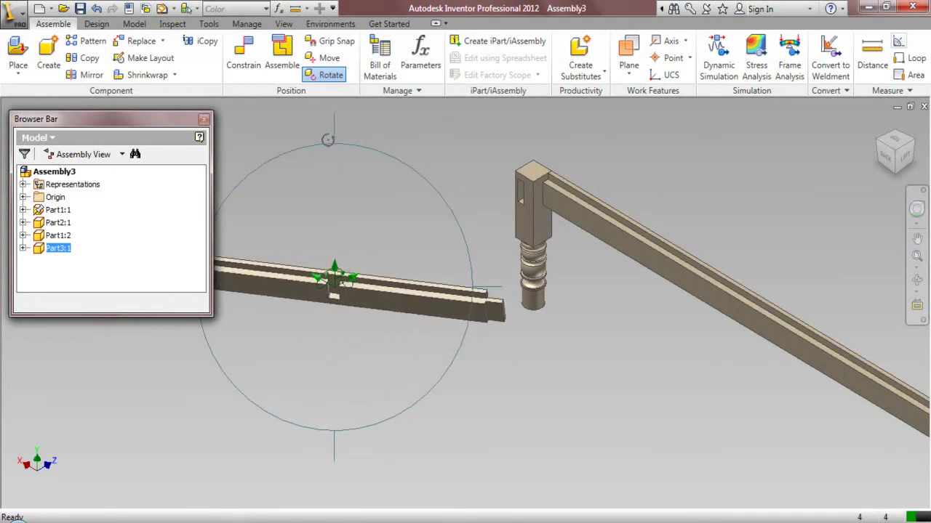
right_click(373, 188)
left_click(389, 193)
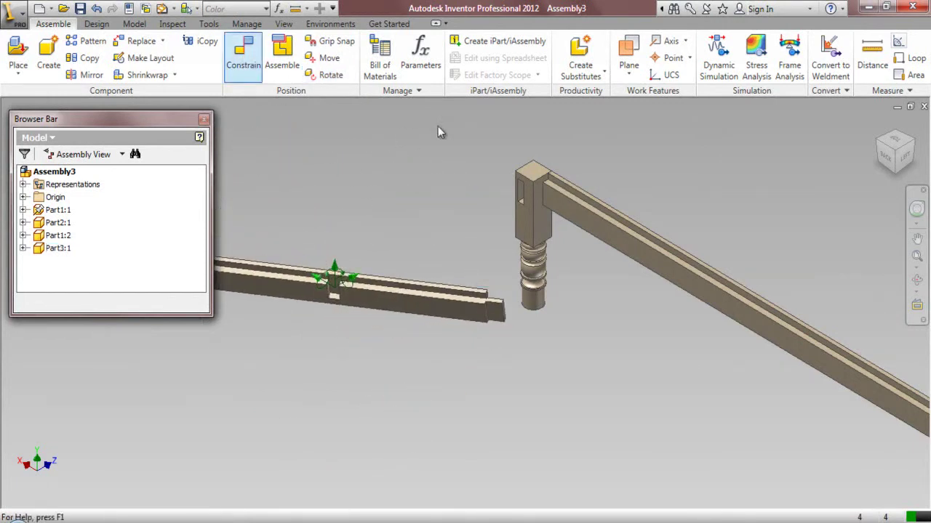
- Constrain the top edge face of the Part3 rail flush with the post's top face, with zero offset
key("c")
scroll(482, 270, "down", 4)
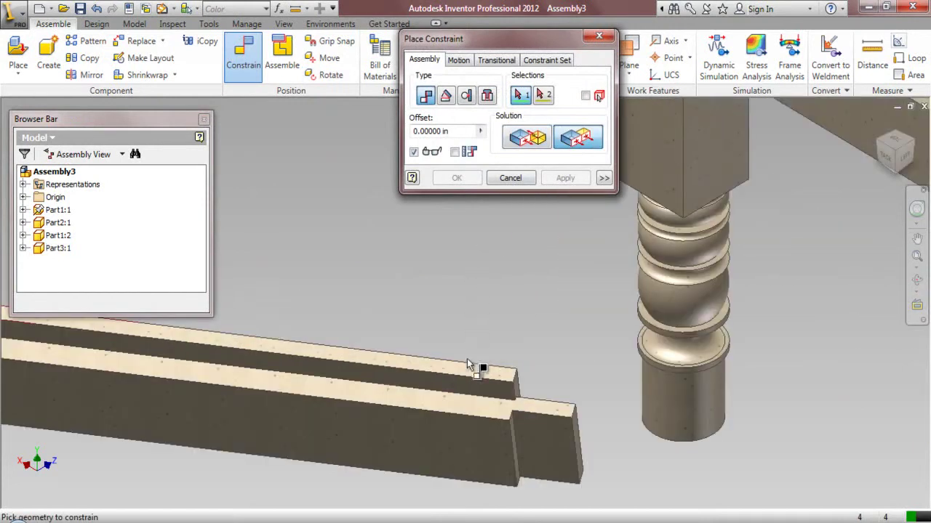
left_click(474, 372)
scroll(515, 243, "up", 5)
scroll(536, 235, "down", 3)
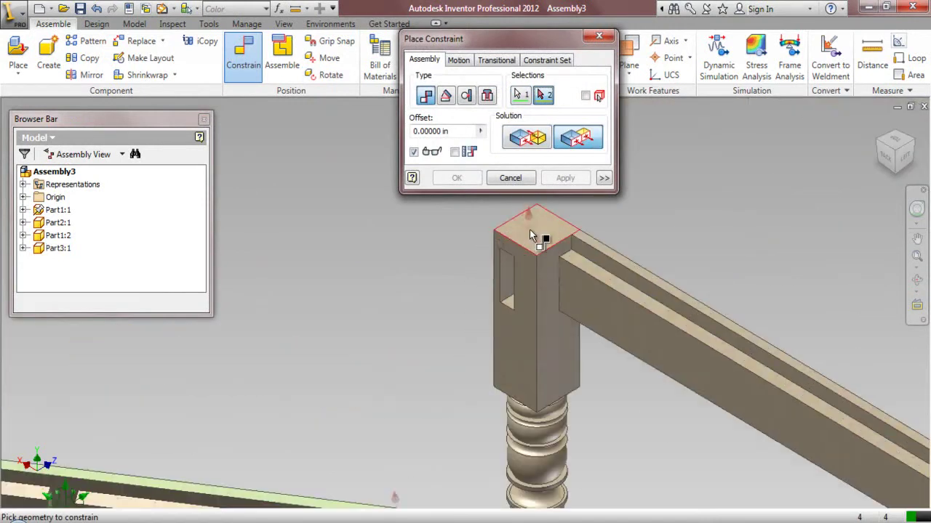
left_click(531, 234)
left_click(564, 177)
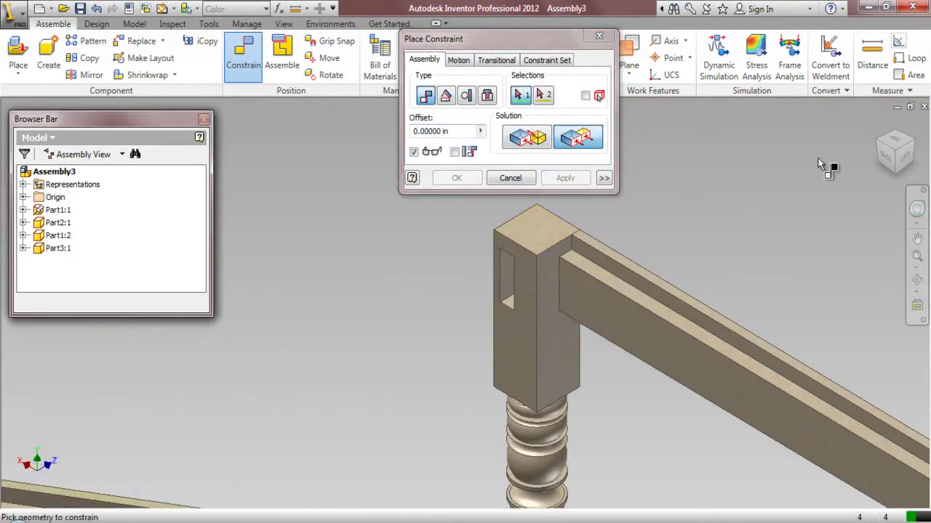
- Constrain the Part3 rail's broad plain face flush with the post's plain outer side face, with zero offset
left_click(873, 146)
scroll(339, 299, "down", 2)
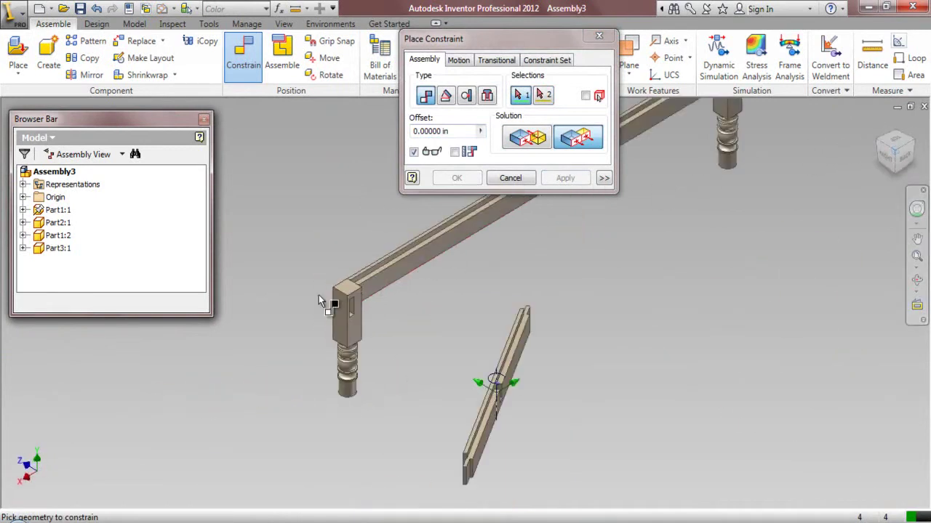
left_click(337, 319)
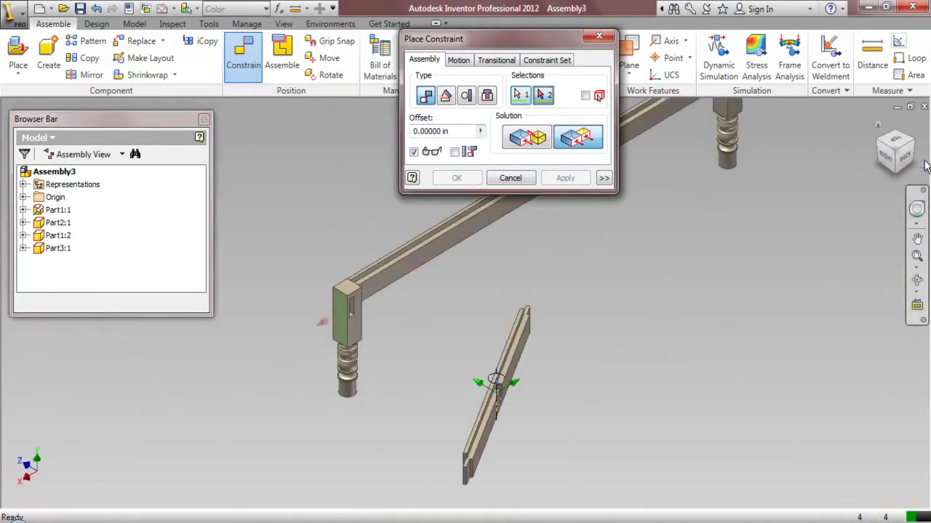
left_click(873, 147)
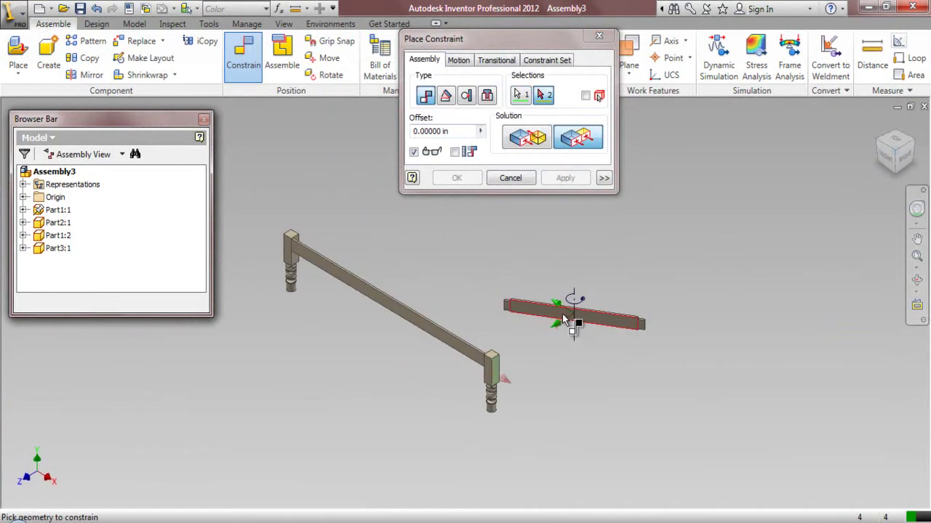
left_click(561, 313)
left_click(565, 178)
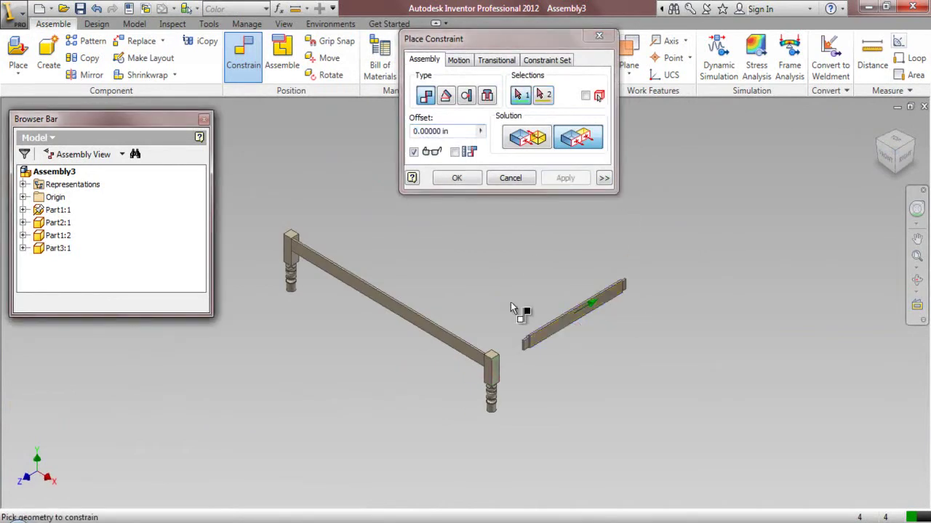
- Mate the Part3 rail's end shoulder face against the post's slotted face with zero offset, seating the tenon in the slot
scroll(521, 313, "down", 5)
left_click(649, 365)
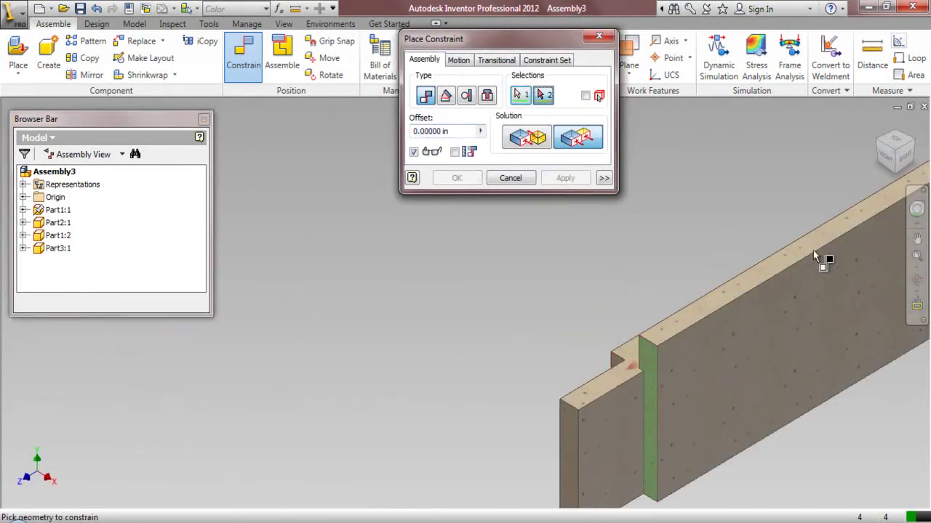
left_click(914, 145)
scroll(301, 320, "down", 6)
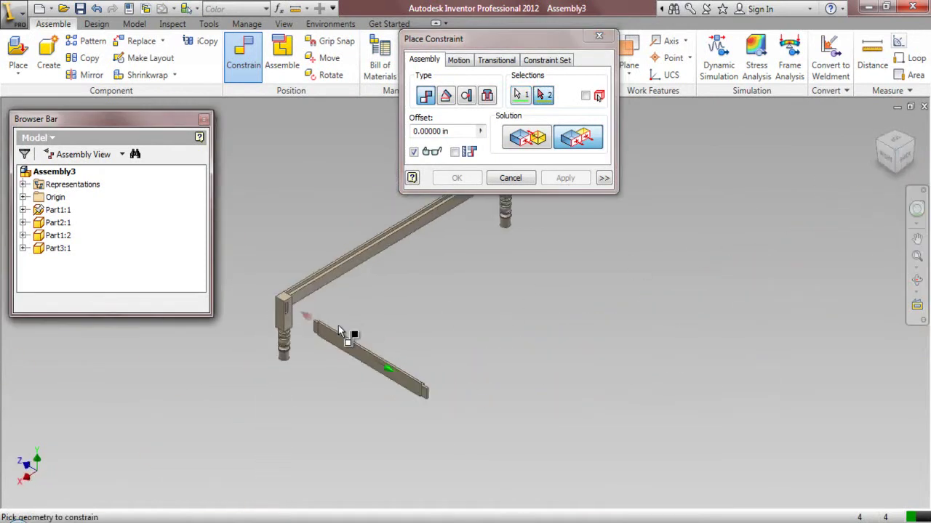
left_click(297, 333)
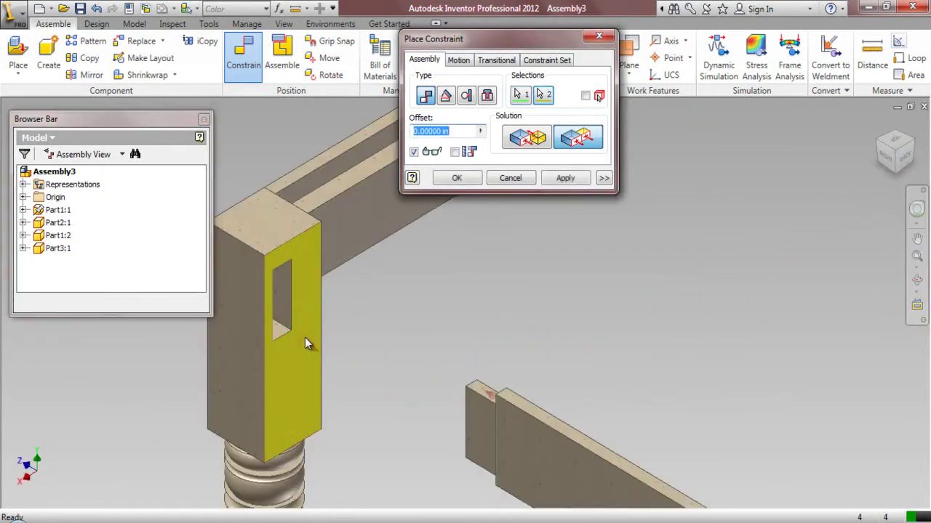
left_click(526, 139)
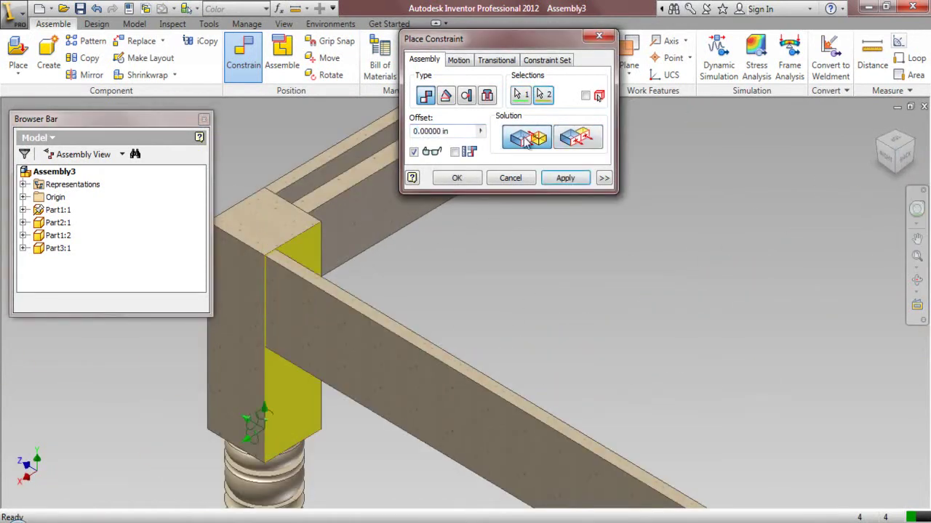
left_click(572, 181)
left_click(502, 182)
left_click(916, 256)
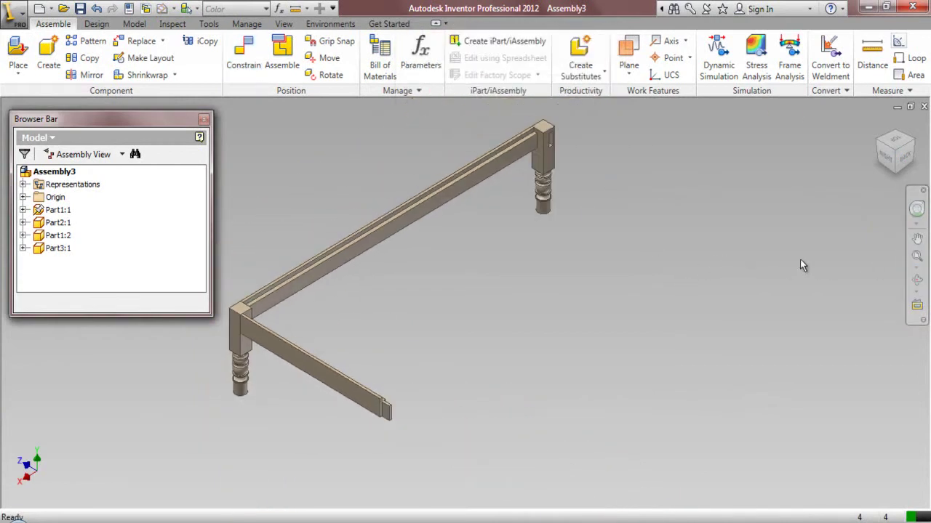
- Save the assembly as Cot-Wooden in the Cot-Wooden folder
left_click(80, 8)
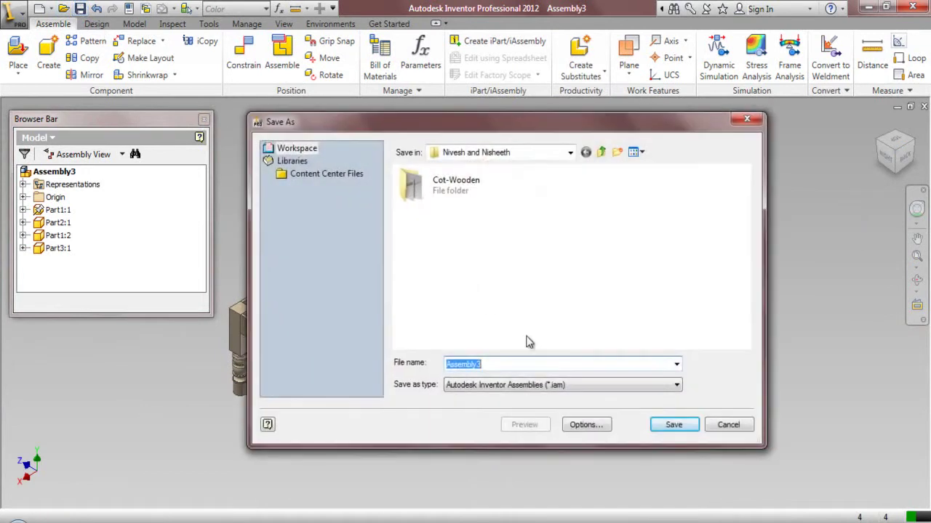
double_click(437, 192)
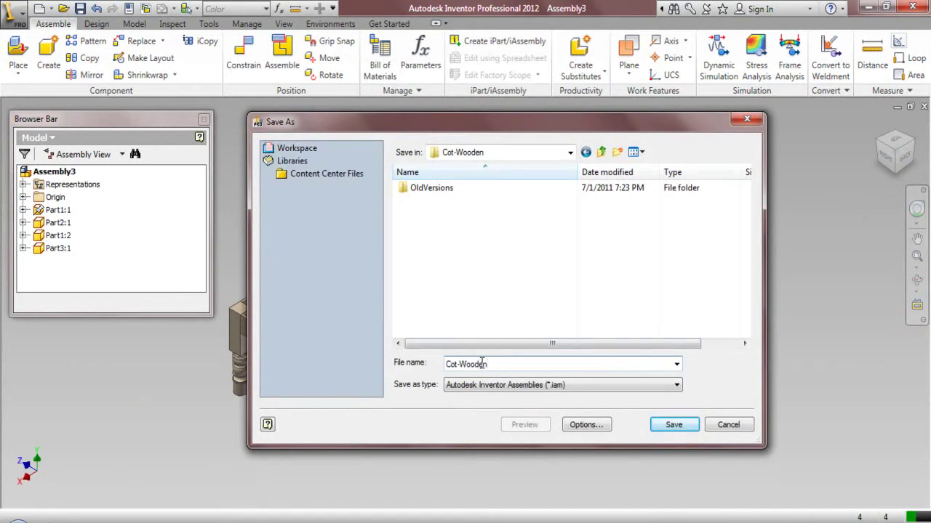
left_click(670, 426)
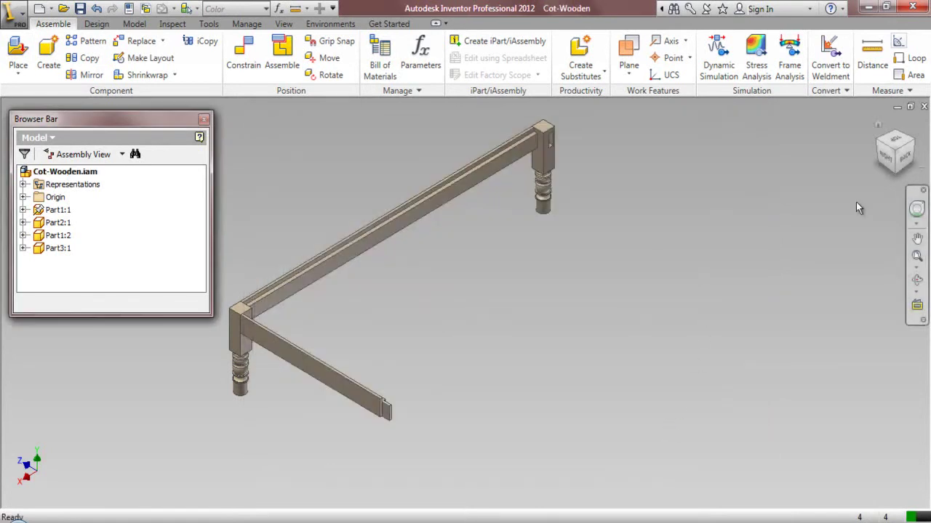
- Add a third instance of the Part1 post in the open space near the free end of the Part3 rail
left_click(916, 144)
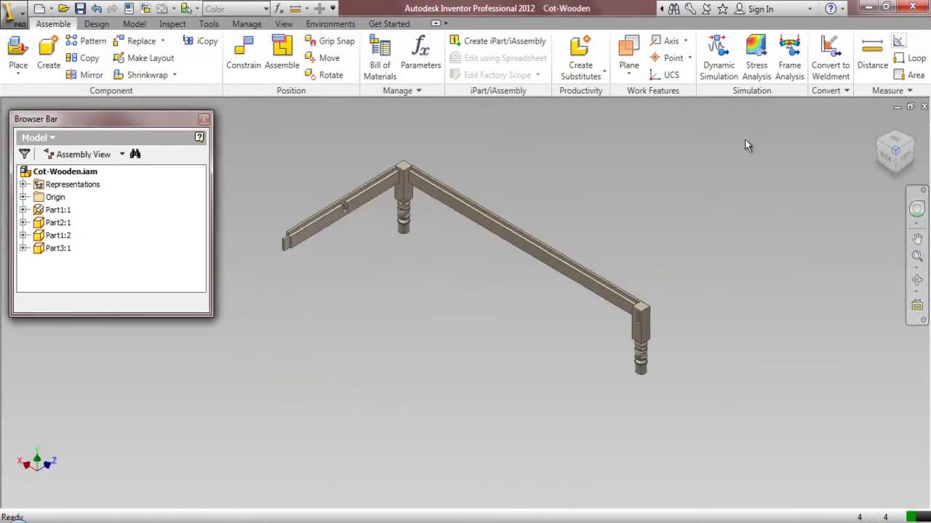
left_click(58, 210)
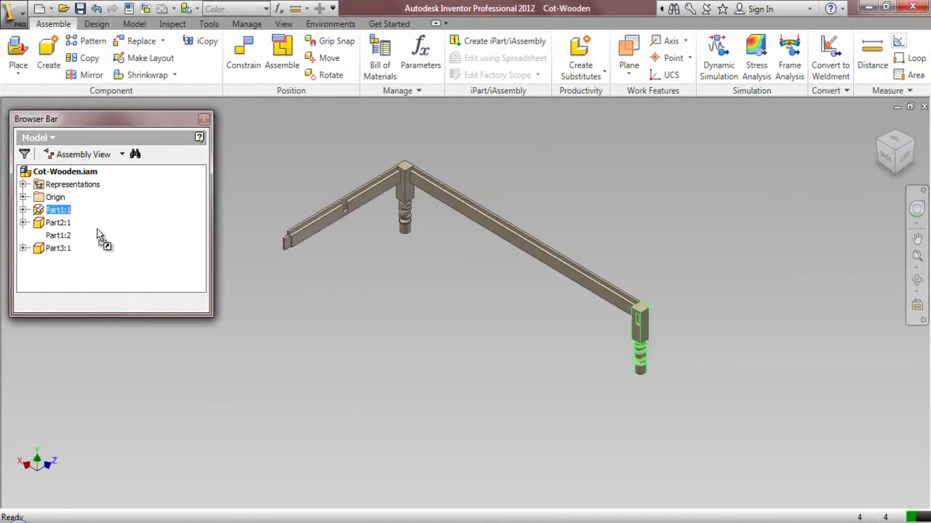
left_click(276, 373)
scroll(256, 377, "down", 3)
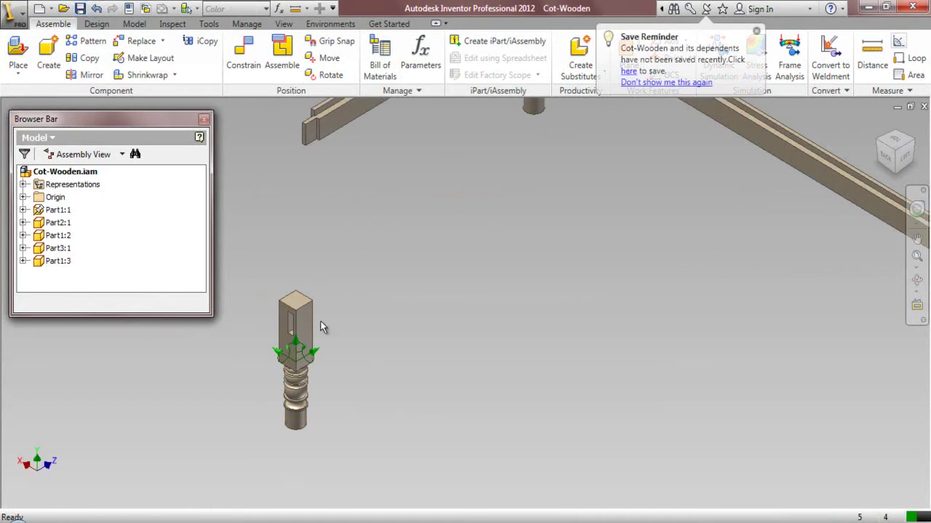
scroll(323, 309, "up", 3)
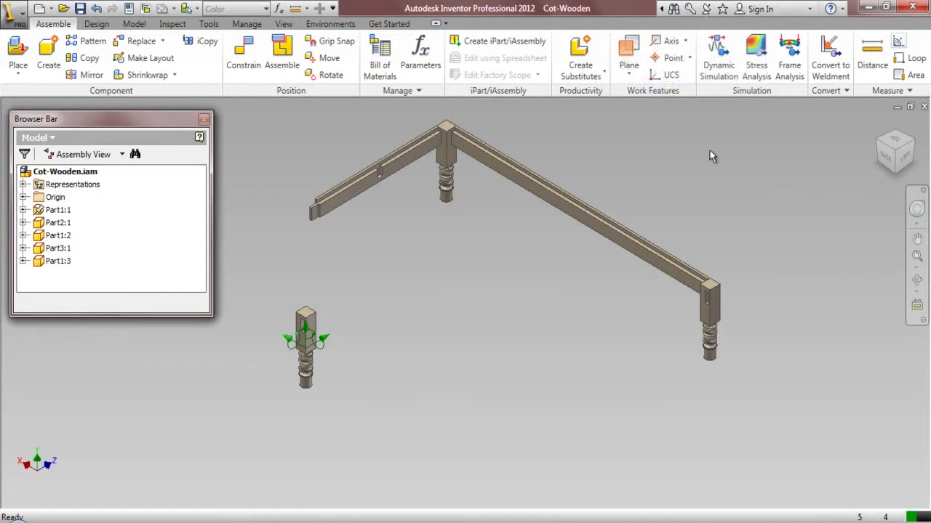
- Move the third post closer to the Part3 rail's free end and rotate it into a slight tilt
left_click(877, 140)
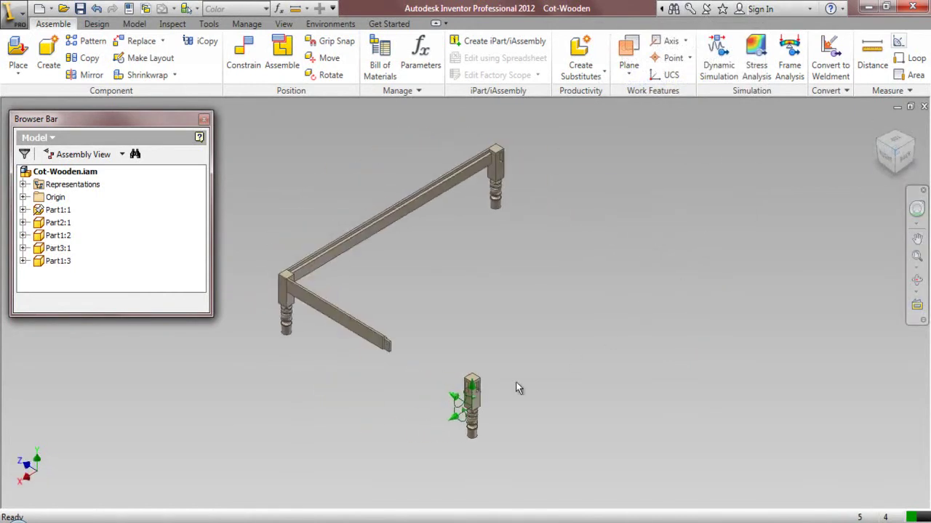
scroll(408, 386, "up", 3)
left_click_drag(531, 423, 480, 351)
scroll(361, 285, "up", 3)
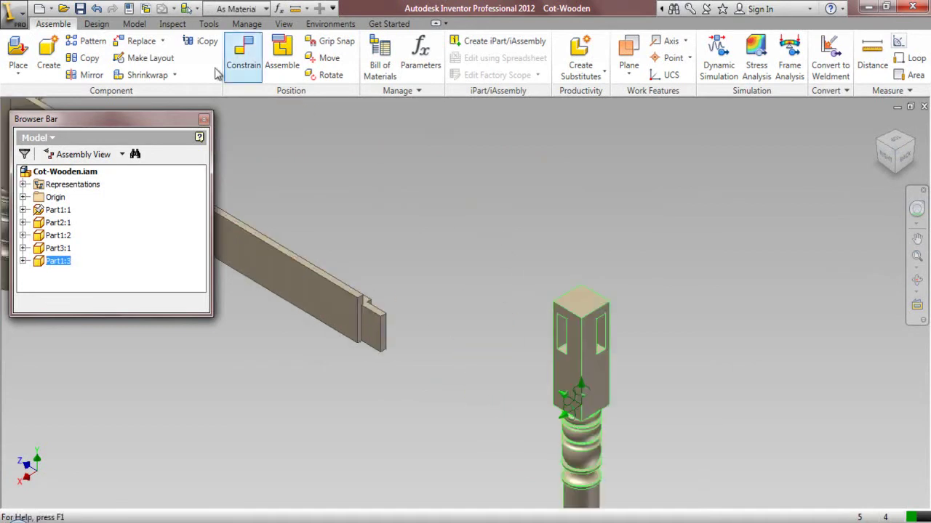
left_click(328, 75)
left_click_drag(448, 408, 453, 448)
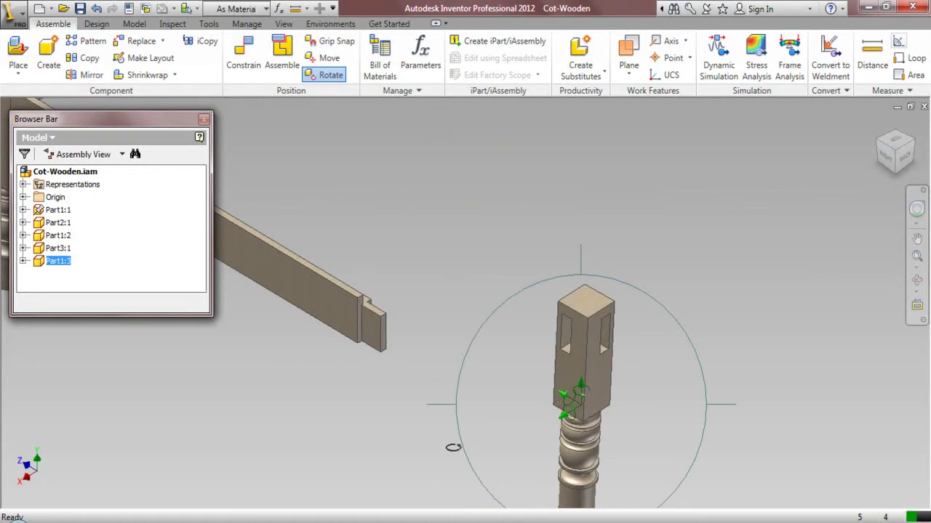
left_click_drag(453, 448, 519, 252)
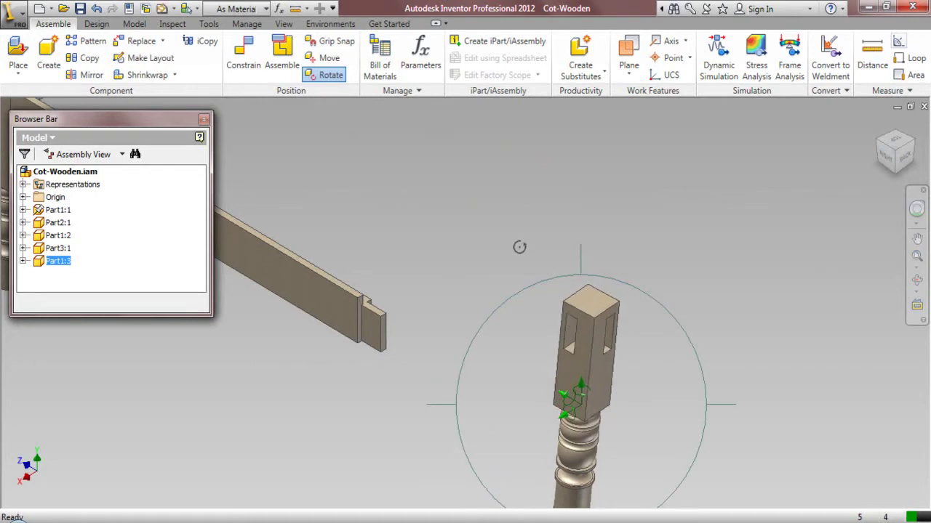
scroll(485, 260, "down", 3)
scroll(476, 256, "up", 2)
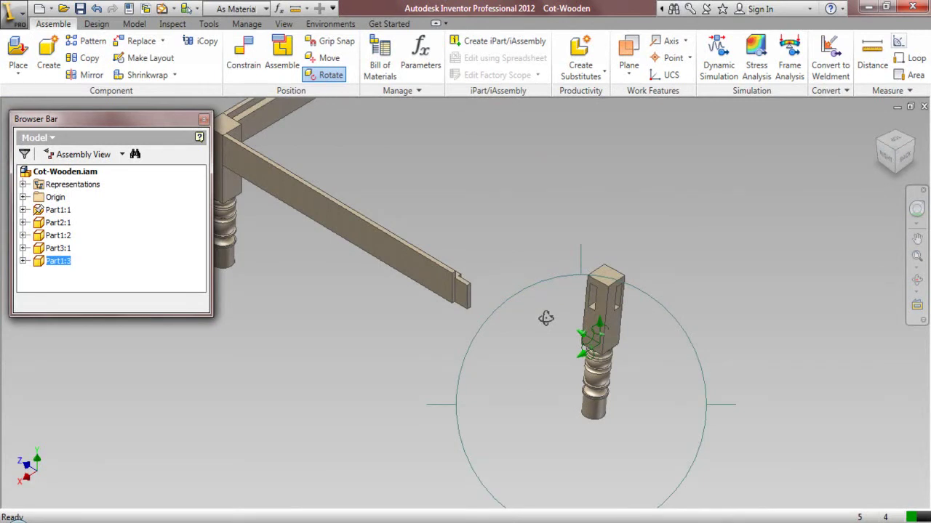
right_click(595, 329)
left_click(614, 331)
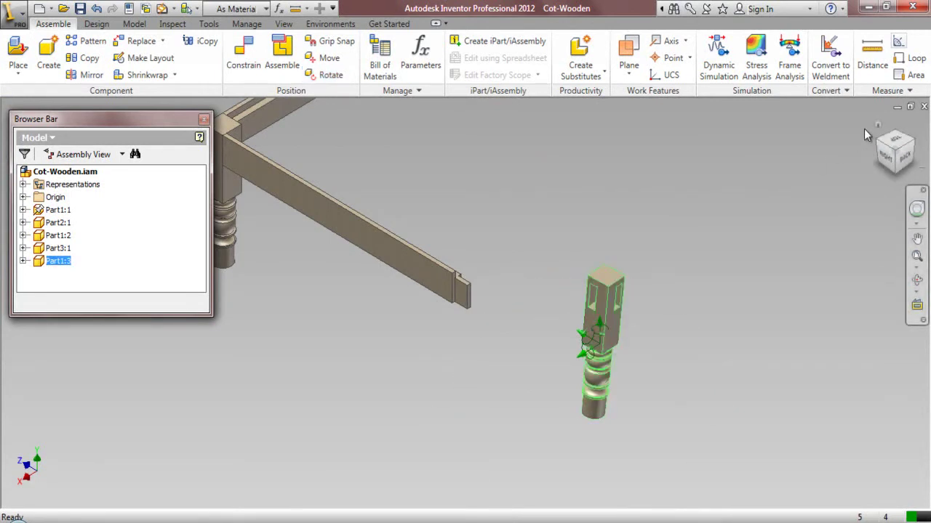
- Rotate the third Part1 post close to upright so its two slotted faces point toward the open side near the Part3 rail
left_click(898, 137)
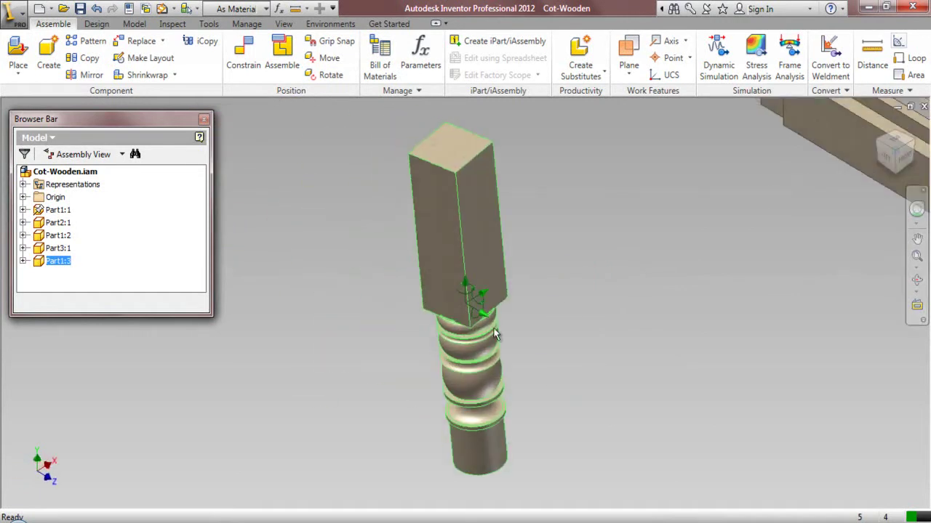
scroll(539, 260, "up", 2)
left_click(325, 74)
left_click_drag(364, 384, 337, 324)
right_click(336, 320)
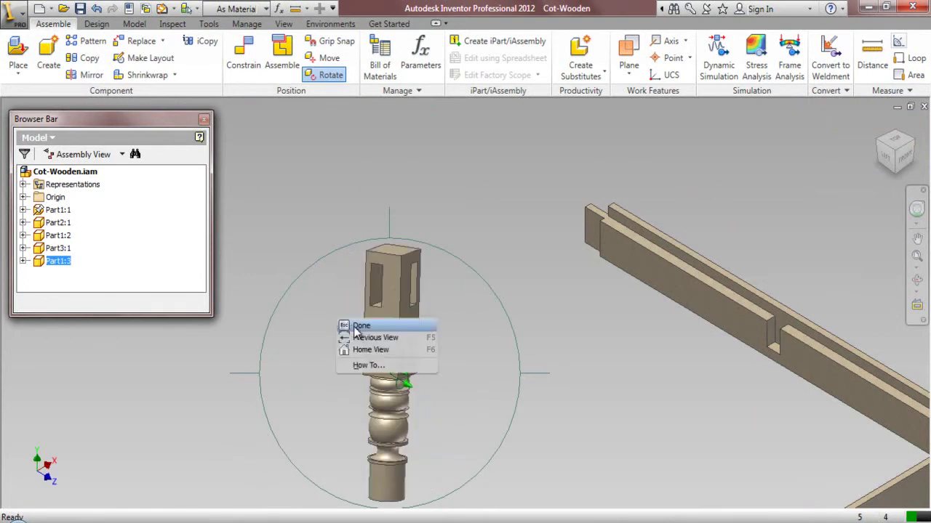
left_click(353, 326)
- Constrain the Part3 rail's top face flush with the third post's top face at zero offset
left_click(243, 59)
left_click(576, 139)
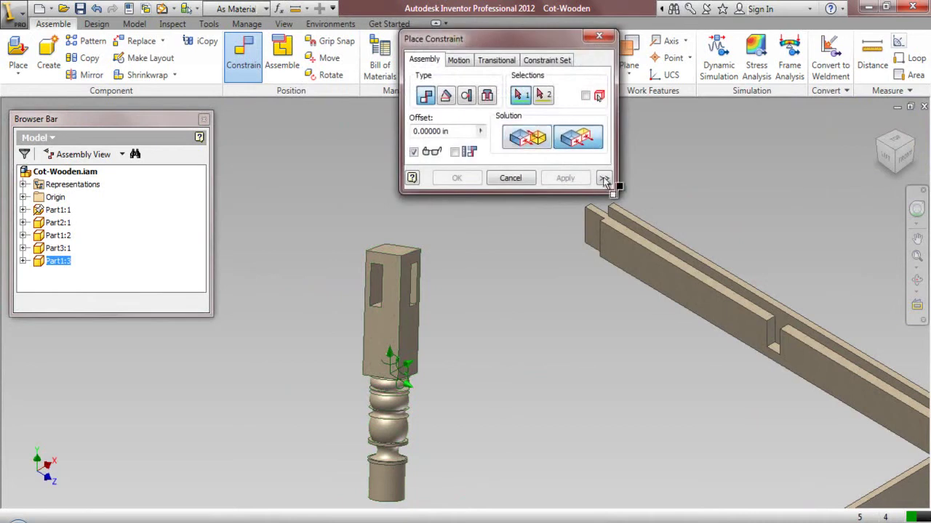
scroll(625, 211, "down", 3)
left_click(621, 214)
scroll(613, 244, "up", 3)
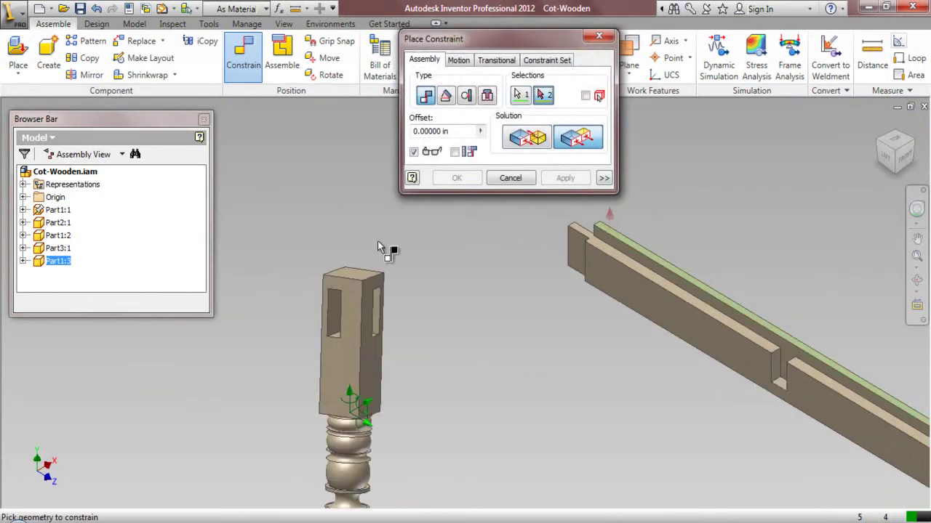
scroll(352, 288, "down", 3)
left_click(356, 292)
left_click(564, 178)
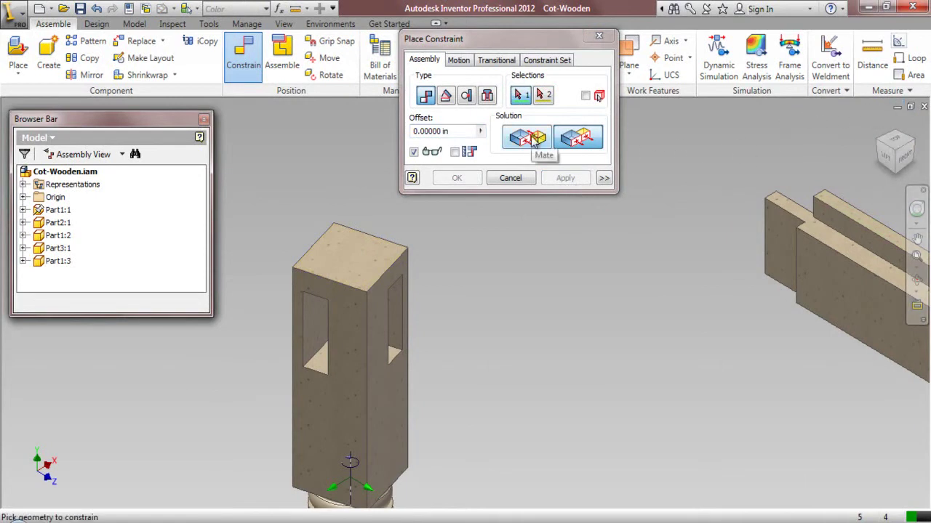
- Mate the third post's slotted face against the Part3 rail's free-end shoulder face with zero offset
left_click(398, 409)
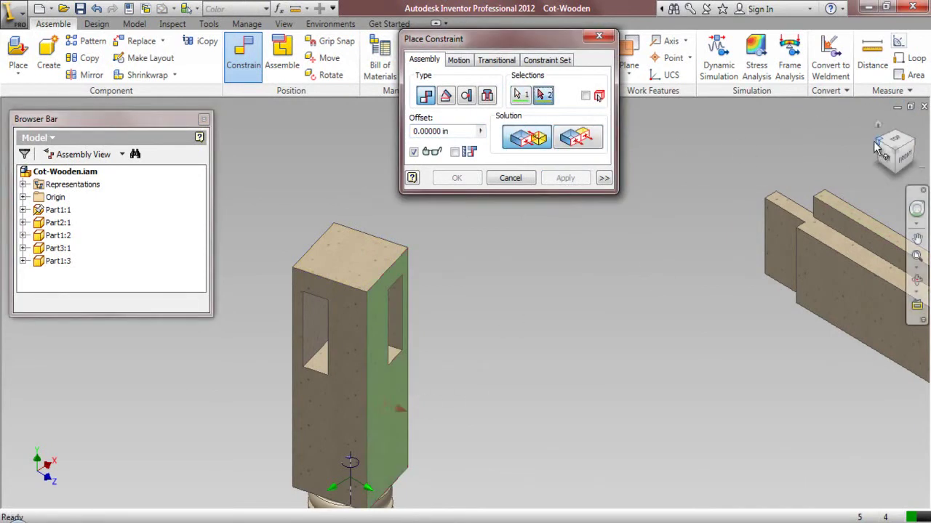
left_click(874, 149)
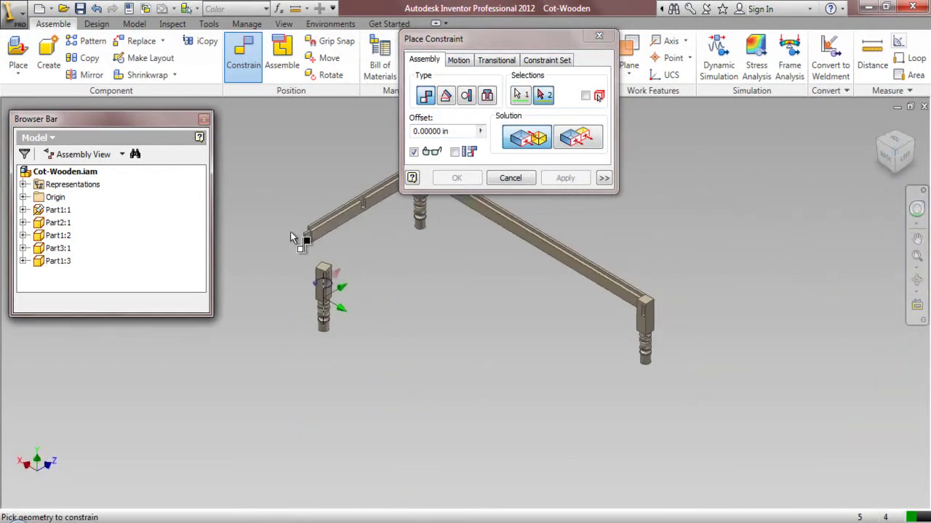
scroll(290, 238, "up", 6)
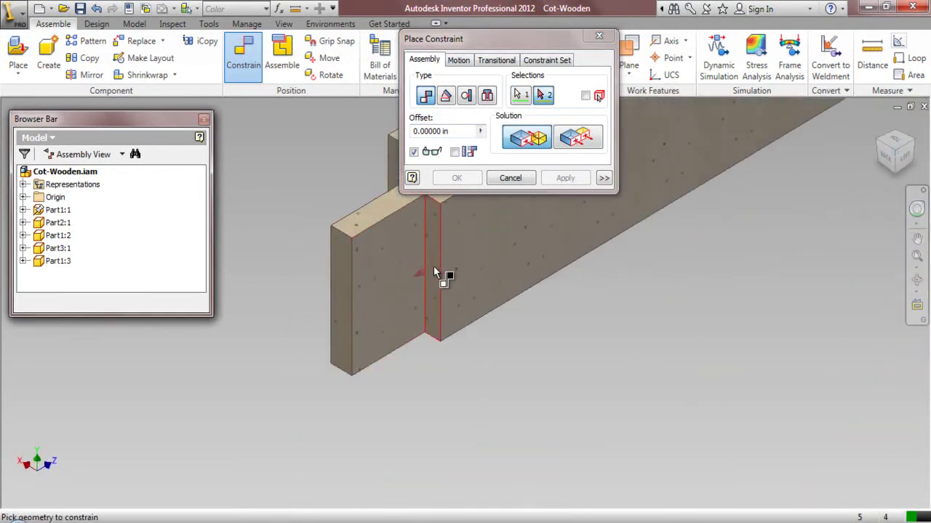
left_click(434, 272)
left_click(579, 181)
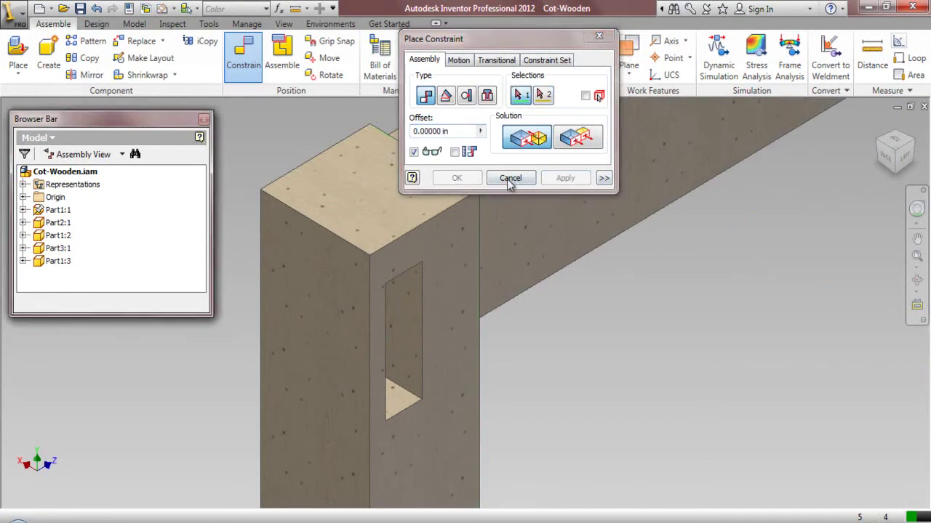
left_click(511, 179)
- Constrain the third post's plain outer side face flush with the Part3 rail's outer face at zero offset
left_click(882, 148)
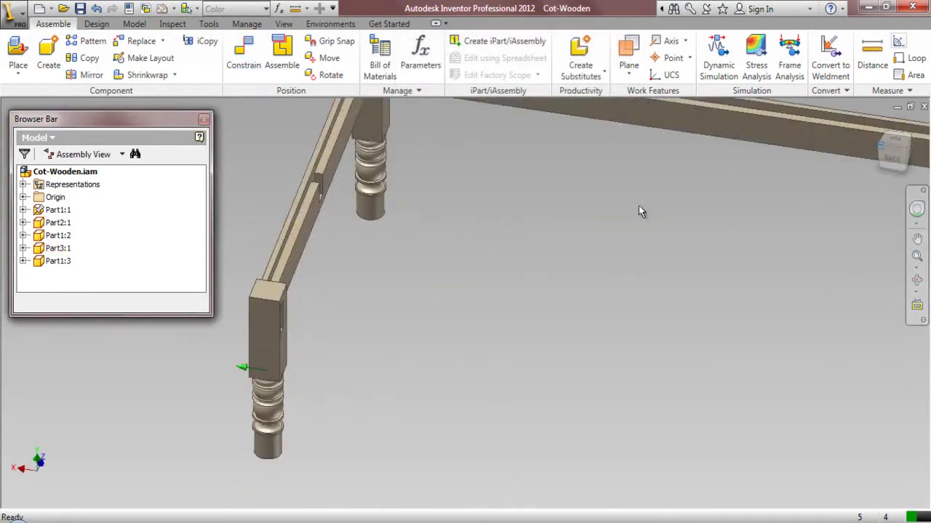
scroll(393, 364, "up", 5)
scroll(436, 338, "down", 4)
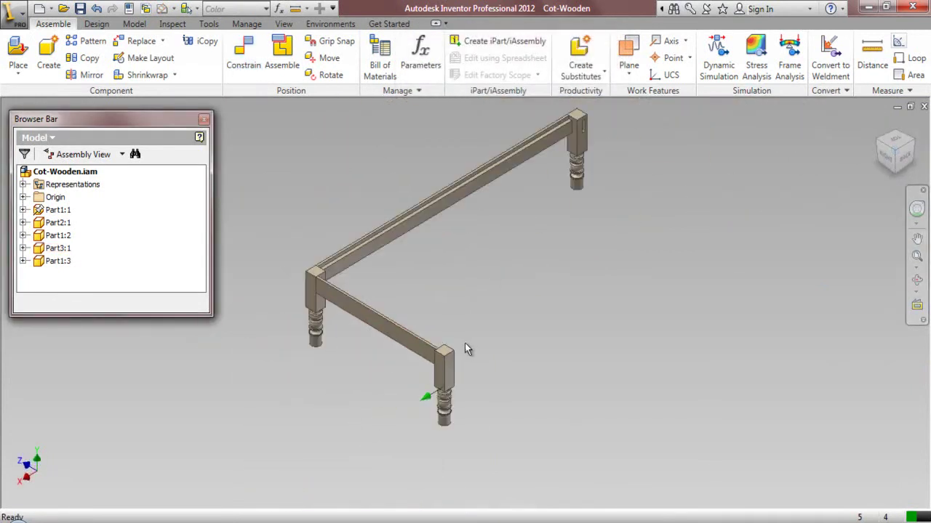
left_click(243, 55)
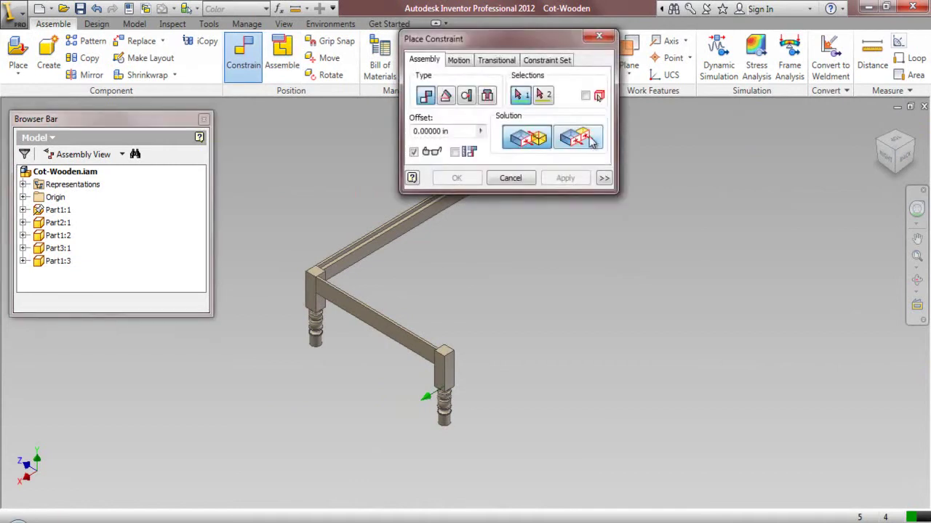
scroll(418, 363, "up", 4)
left_click(504, 387)
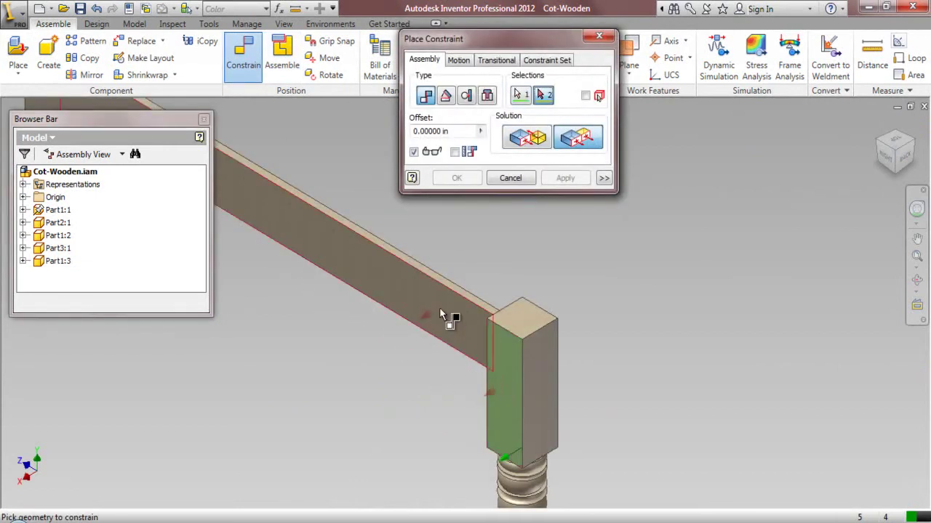
left_click(455, 325)
left_click(587, 181)
left_click(510, 178)
- Add a second instance of the Part2 rail in the open space in front of the third post
left_click(912, 144)
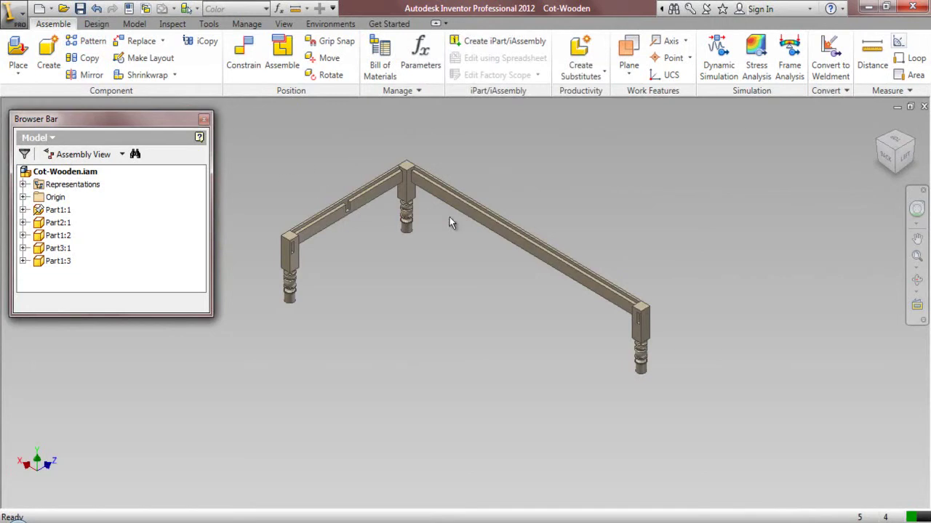
left_click(474, 213)
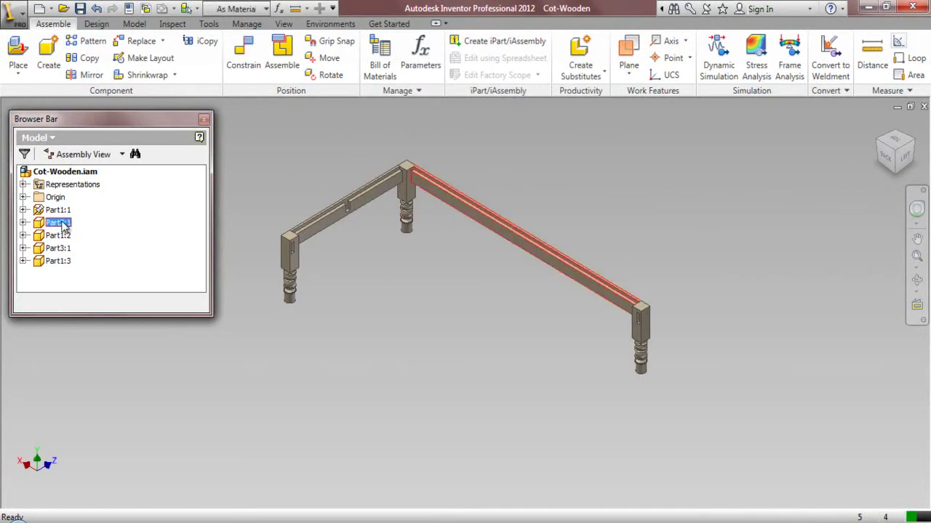
key("ctrl+v")
left_click(303, 391)
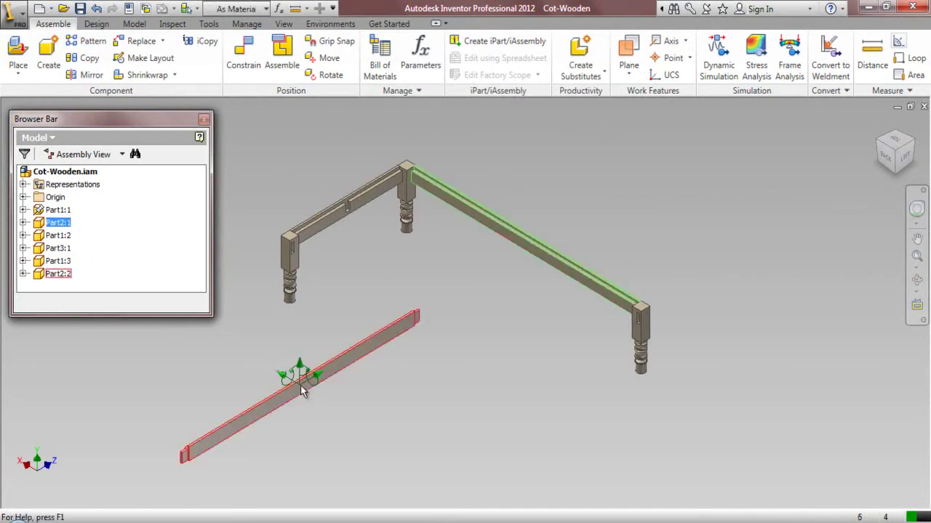
- Constrain the third post's top face flush with the second Part2 rail's top edge face at zero offset
left_click(242, 55)
left_click(587, 142)
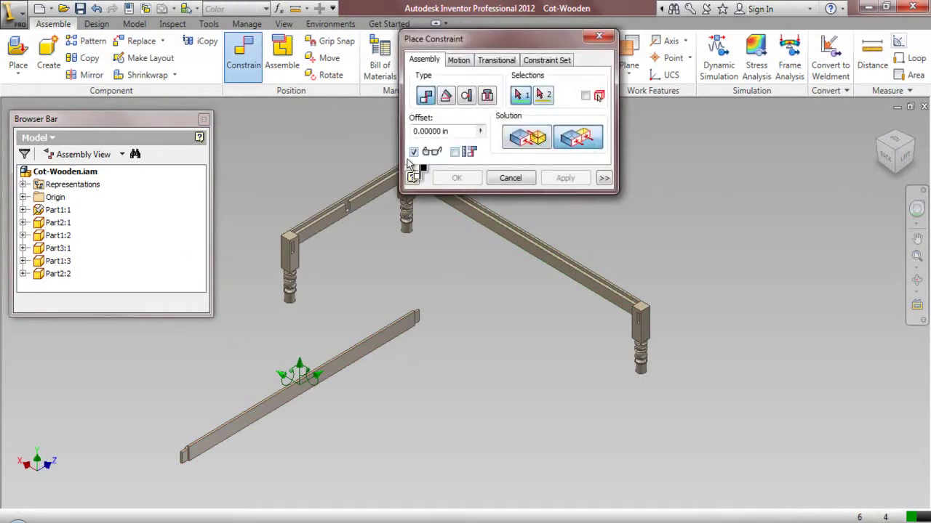
scroll(318, 233, "down", 3)
left_click(322, 240)
scroll(357, 169, "up", 2)
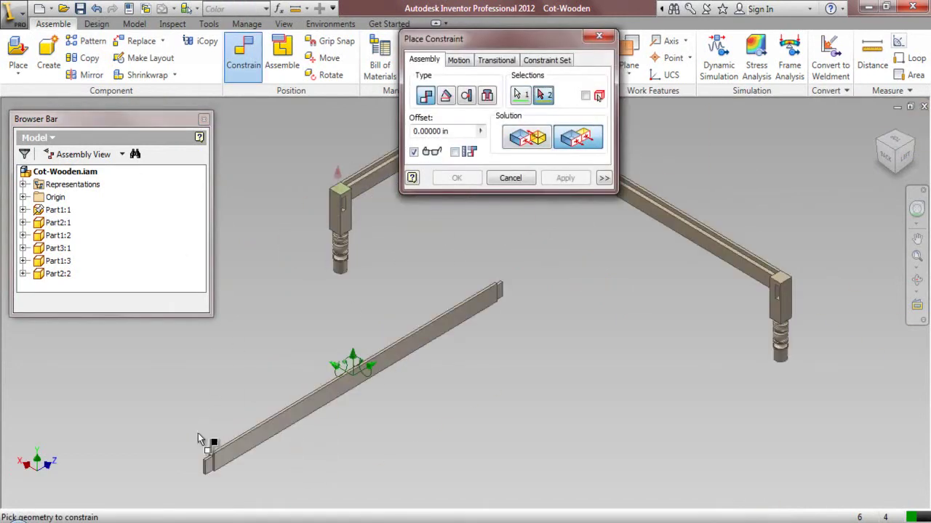
scroll(208, 443, "down", 3)
scroll(249, 458, "down", 2)
left_click(248, 453)
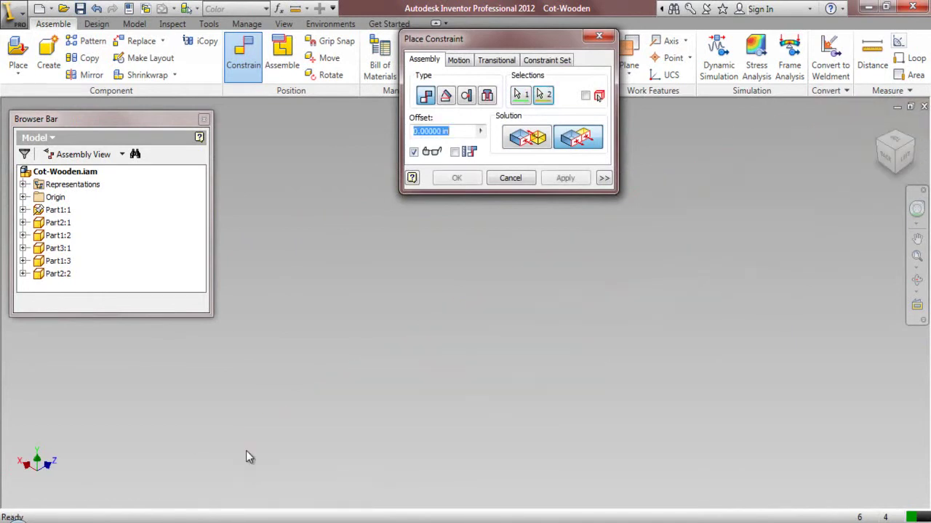
left_click(566, 180)
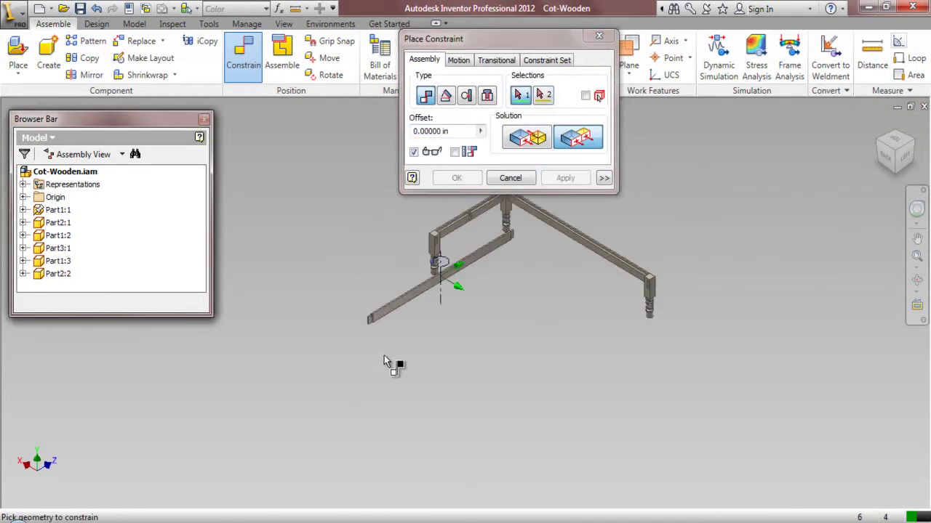
- Constrain the second Part2 rail's outer face flush with the third post's plain outer side face at zero offset
scroll(414, 256, "down", 1)
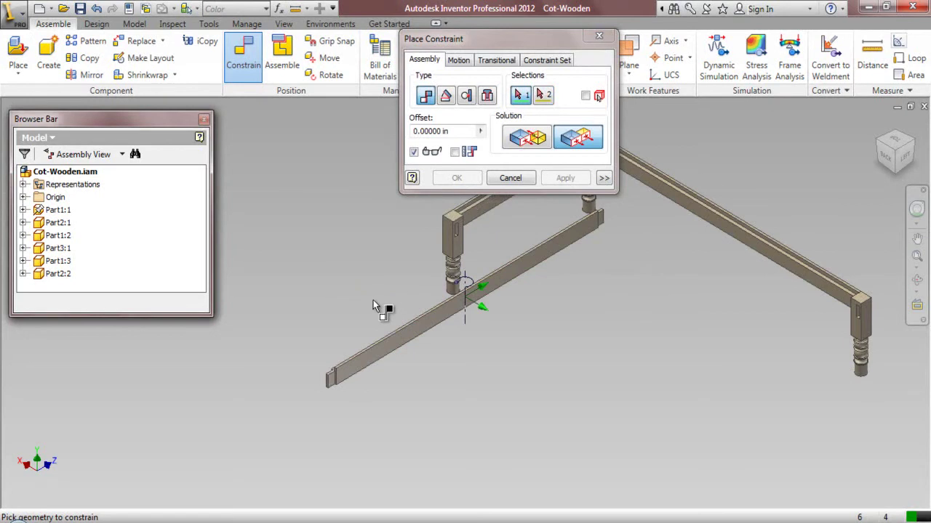
scroll(376, 307, "down", 2)
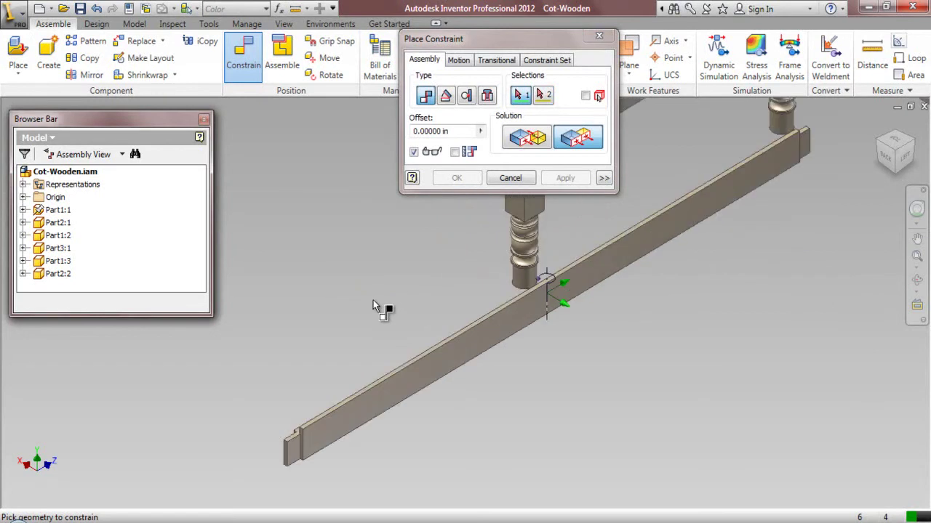
left_click(377, 411)
scroll(349, 411, "up", 2)
scroll(461, 264, "down", 2)
left_click(436, 279)
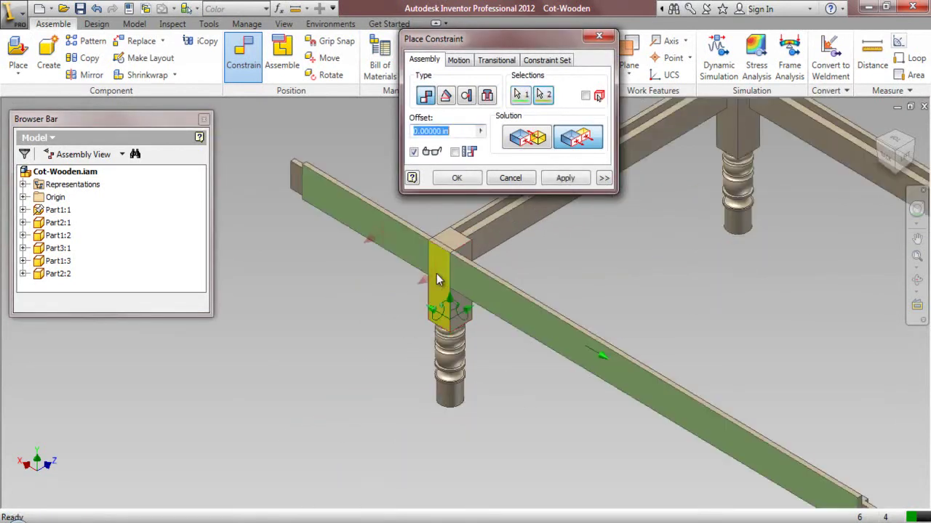
left_click(564, 179)
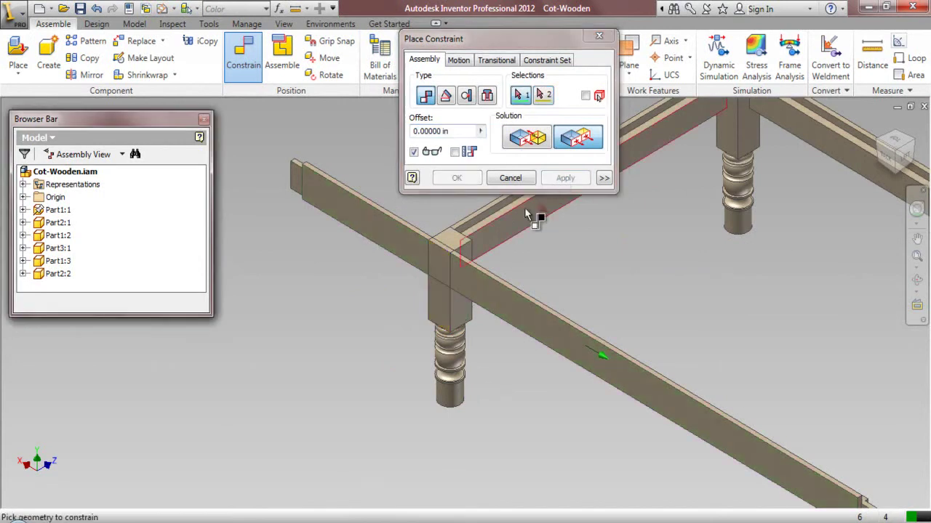
- Mate the third post's remaining slotted face against the second Part2 rail's end shoulder with zero offset, seating the tenon
left_click(528, 138)
scroll(502, 258, "down", 2)
left_click(458, 263)
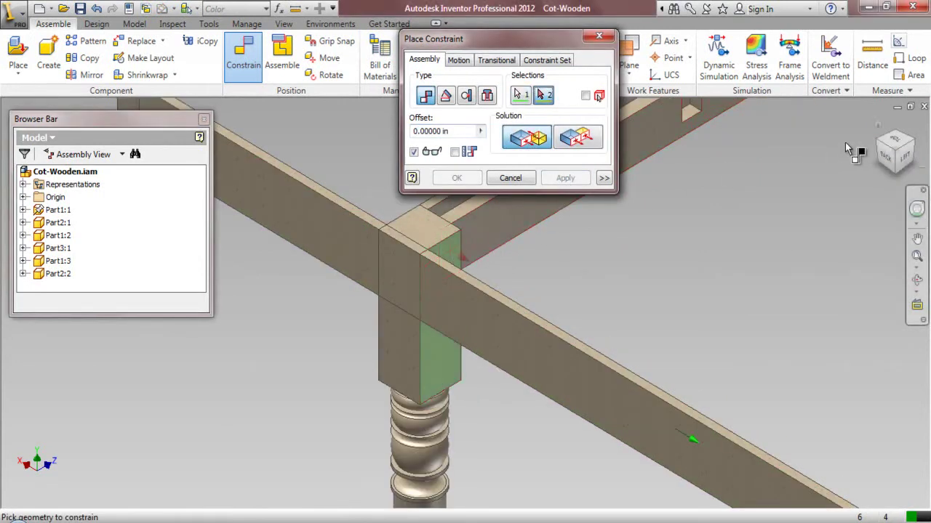
left_click(877, 143)
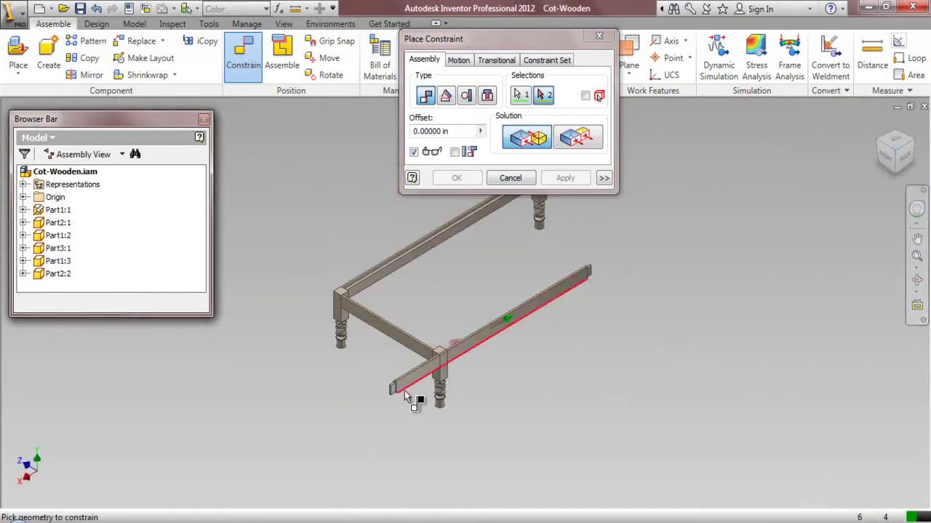
scroll(396, 378, "down", 5)
left_click(408, 375)
scroll(383, 415, "up", 5)
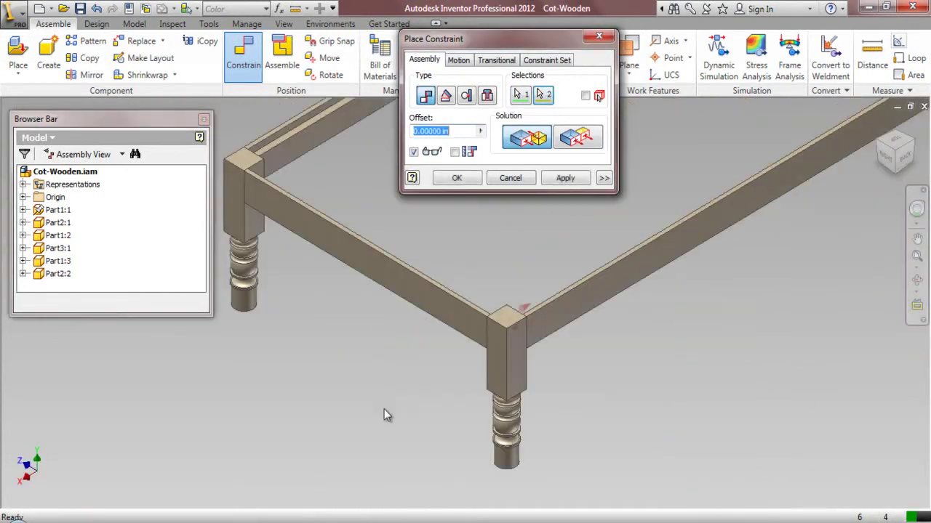
left_click(509, 178)
- Add a second Part3 rail and a fourth Part1 post in the open space near the frame's open end
left_click_drag(900, 145, 913, 145)
key("F6")
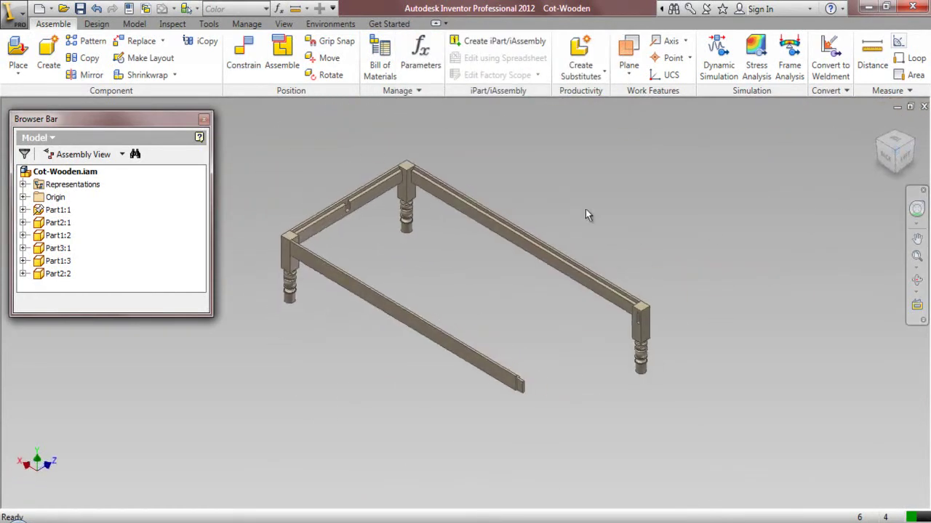
left_click(366, 192)
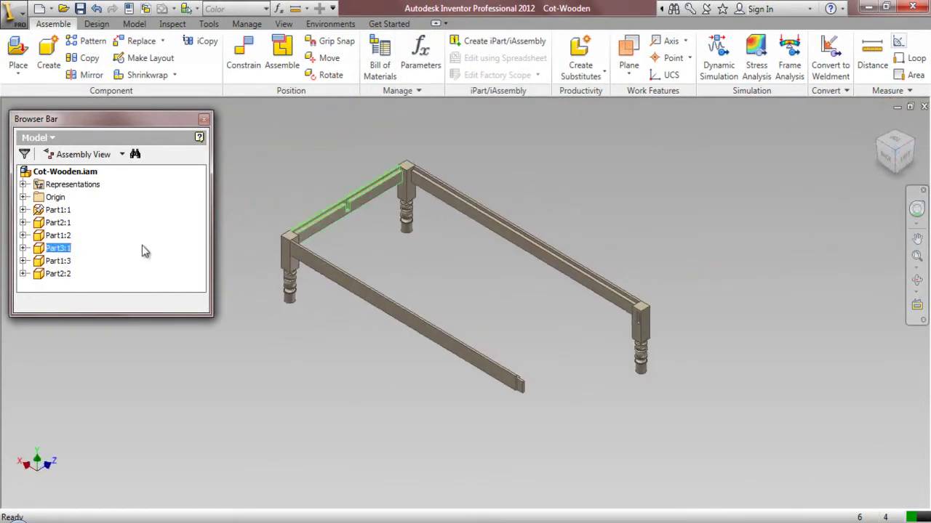
left_click(55, 249)
left_click(669, 407)
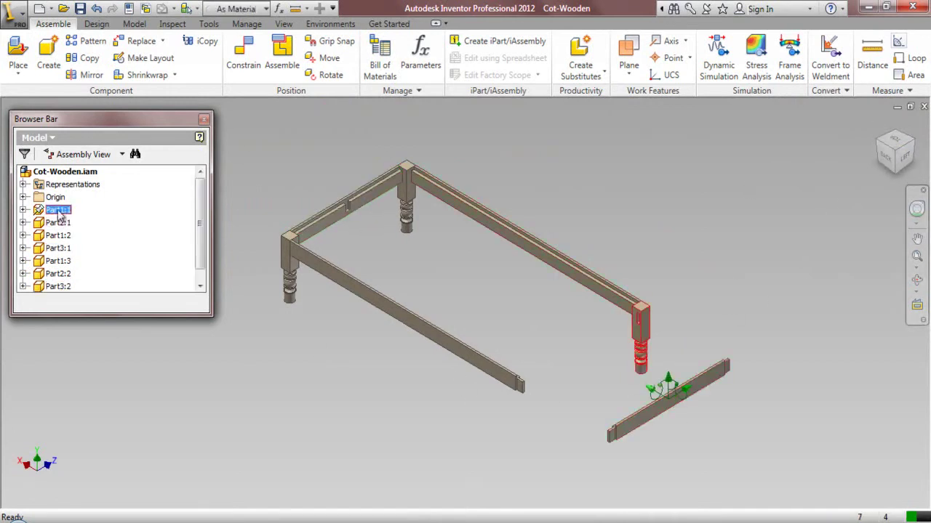
left_click_drag(411, 429, 410, 431)
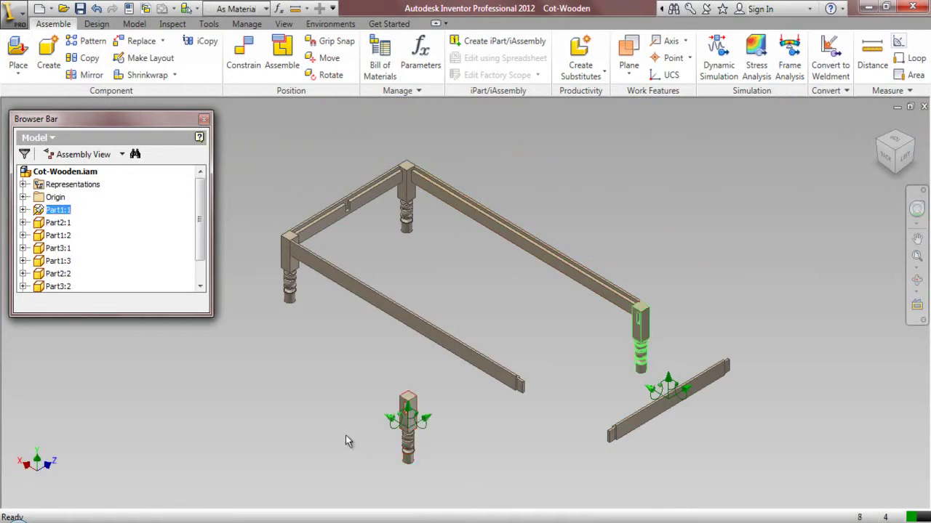
- Constrain the second Part3 rail's outer face flush with the first post's plain outer side face at zero offset
scroll(731, 396, "up", 3)
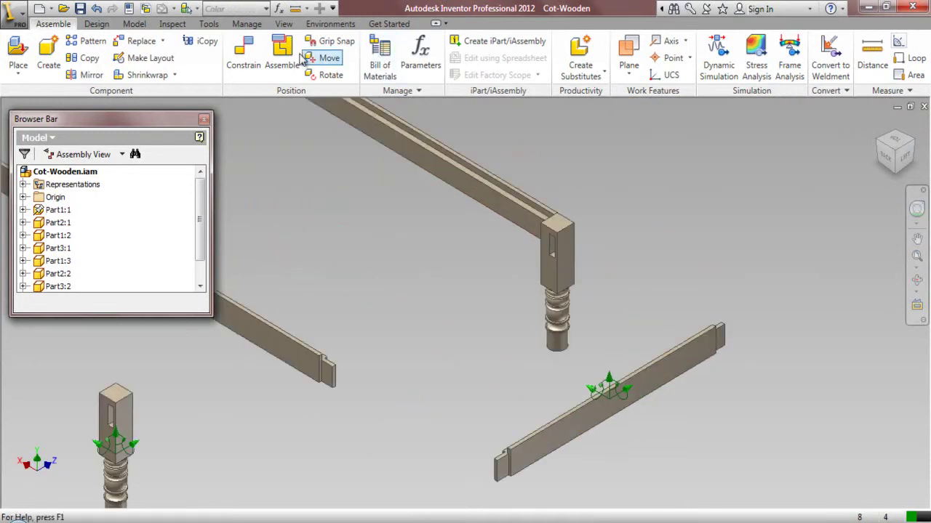
left_click(244, 52)
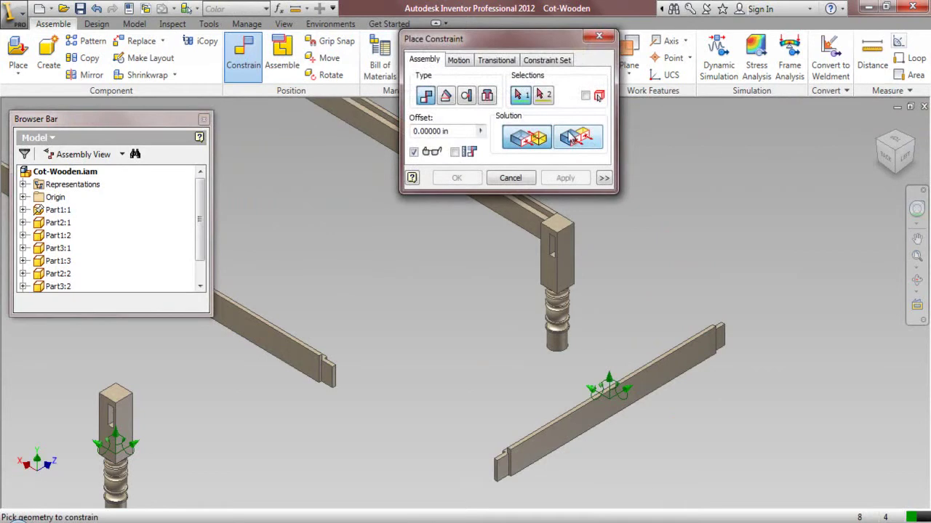
left_click(572, 138)
left_click(567, 256)
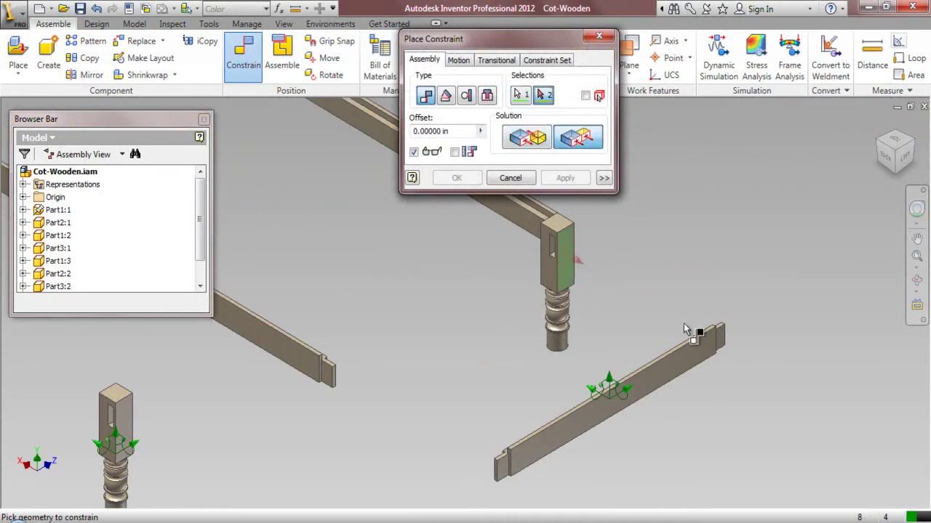
left_click(693, 357)
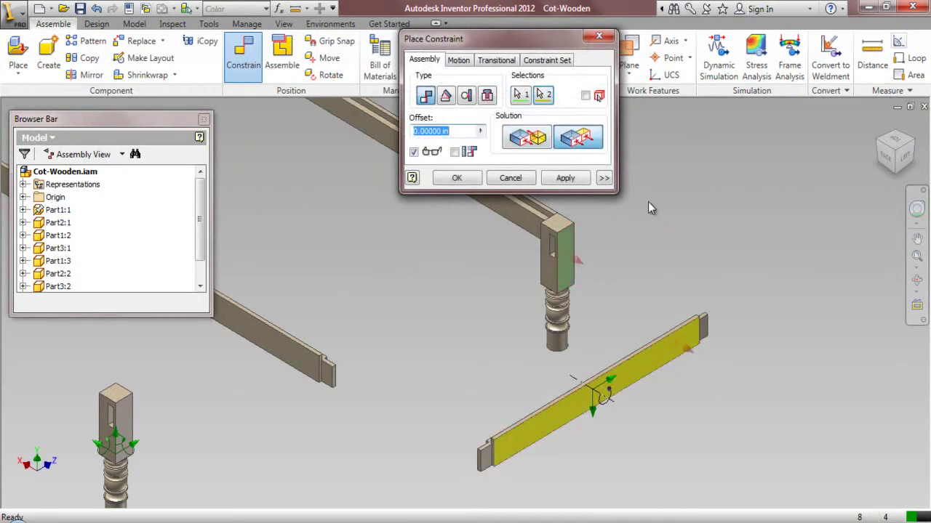
left_click(571, 179)
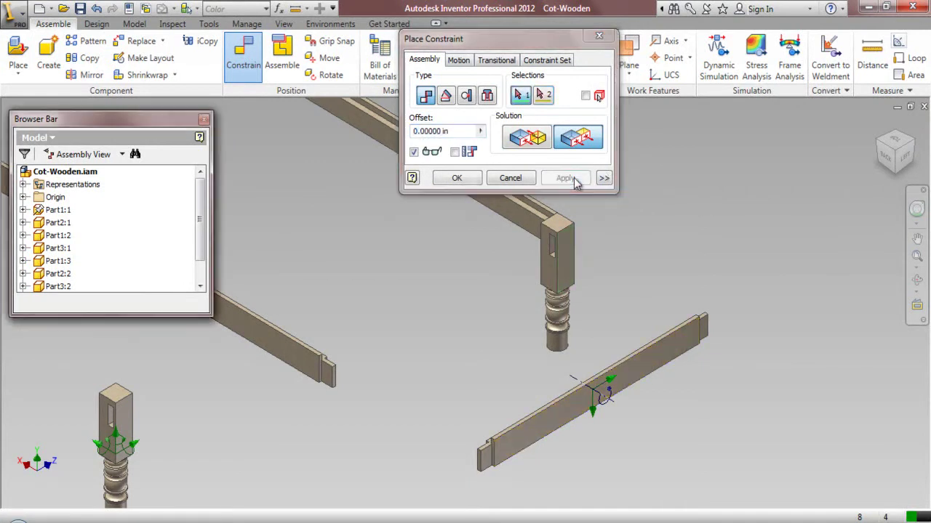
- Constrain the second Part3 rail's top edge face flush with the first post's top face at zero offset
left_click(562, 233)
scroll(698, 320, "down", 4)
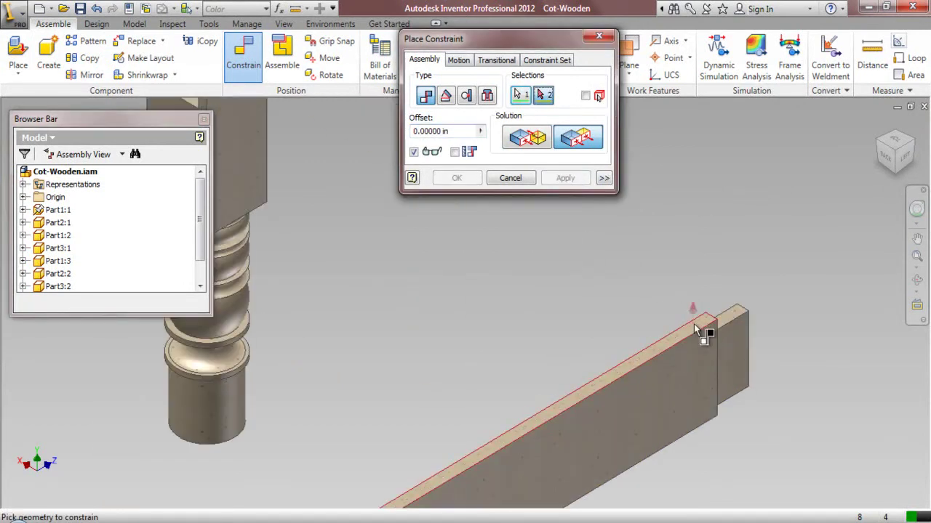
left_click(694, 329)
scroll(653, 328, "up", 4)
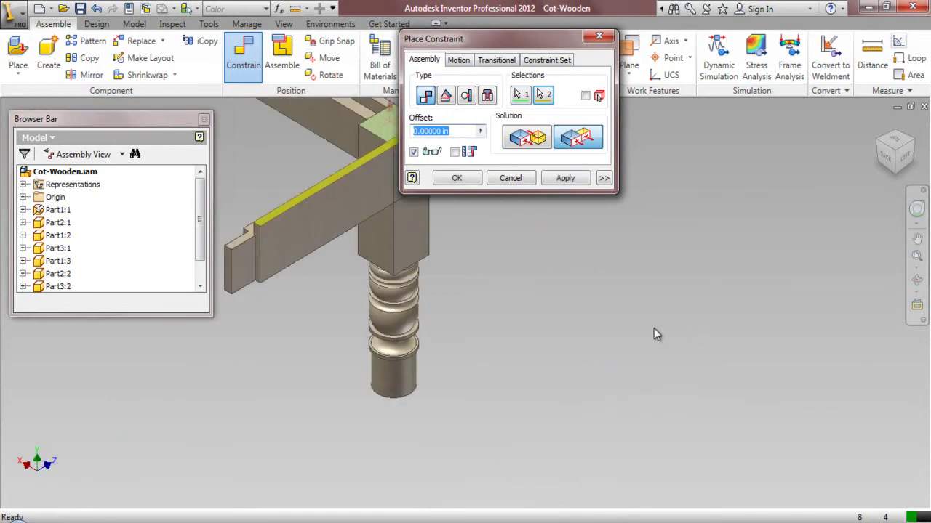
left_click(571, 179)
- Mate the first post's slotted face against the second Part3 rail's end shoulder with zero offset, seating the tenon
scroll(495, 218, "down", 5)
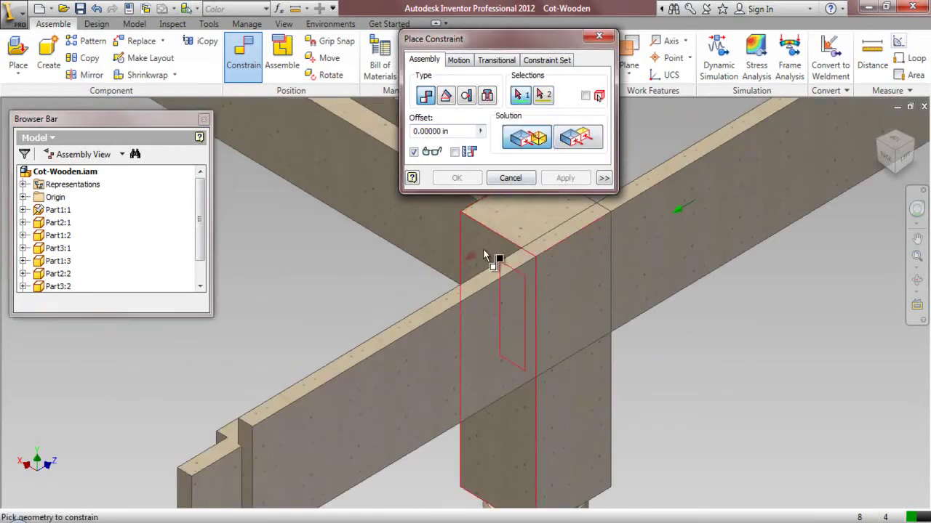
left_click(492, 256)
scroll(499, 367, "up", 6)
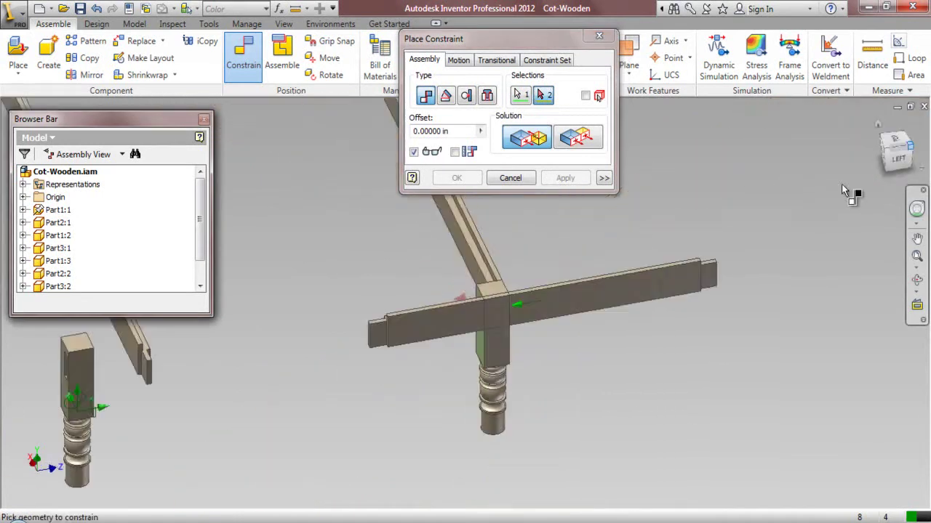
scroll(472, 360, "down", 2)
scroll(445, 336, "down", 4)
left_click(446, 335)
left_click(565, 179)
left_click(882, 159)
scroll(635, 279, "down", 2)
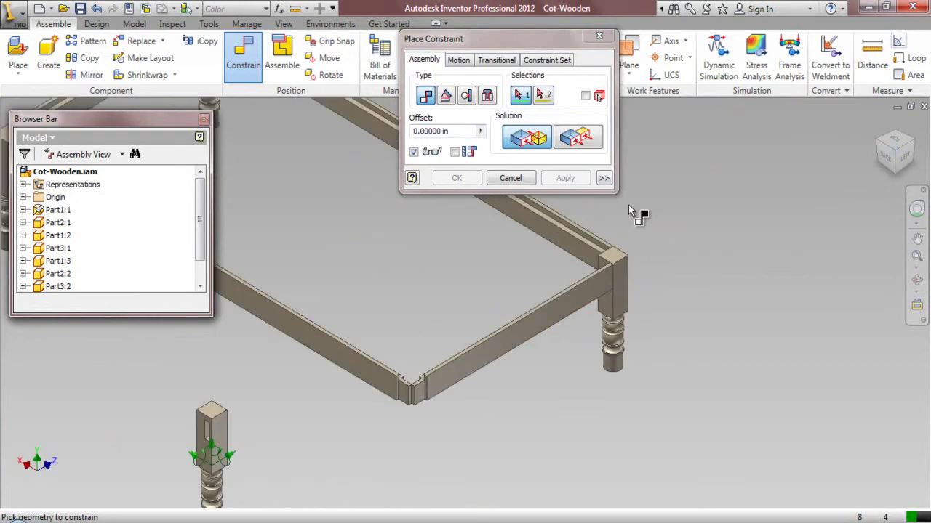
left_click(510, 178)
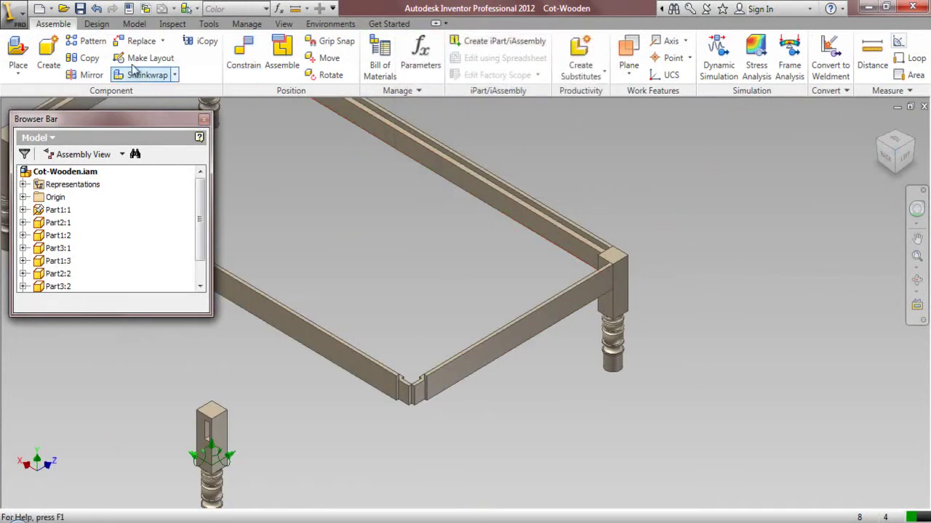
- Rotate the fourth Part1 post freehand so its slotted faces turn toward the open corner between the two rails
scroll(432, 238, "up", 3)
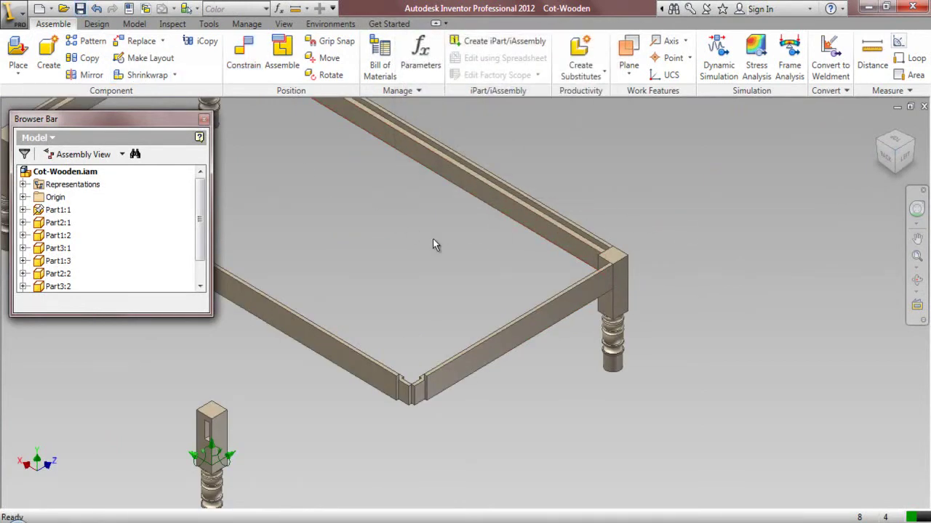
scroll(296, 409, "down", 3)
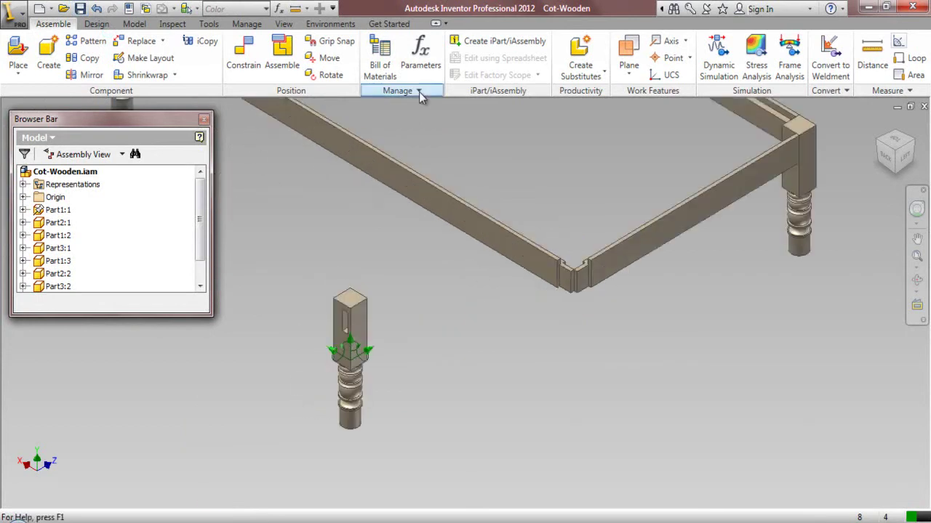
left_click(329, 75)
left_click(342, 338)
left_click_drag(318, 352, 311, 384)
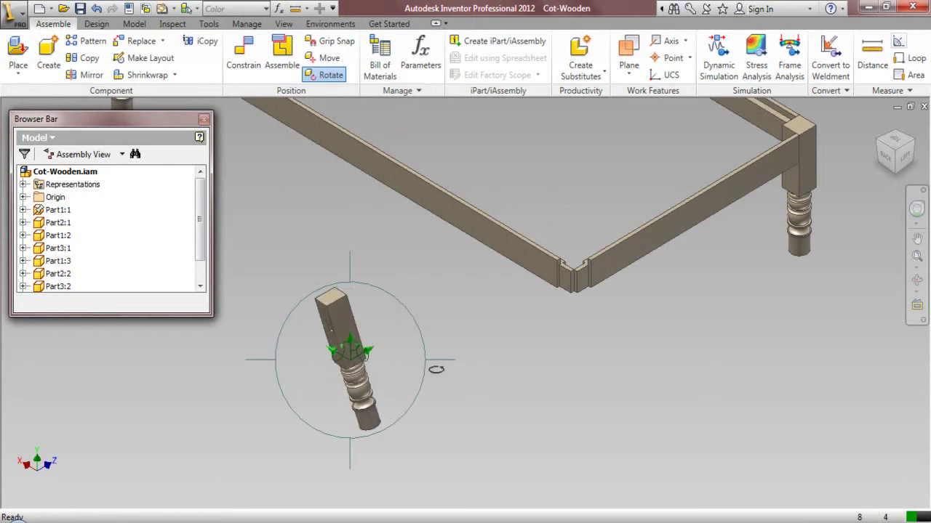
left_click_drag(436, 366, 361, 403)
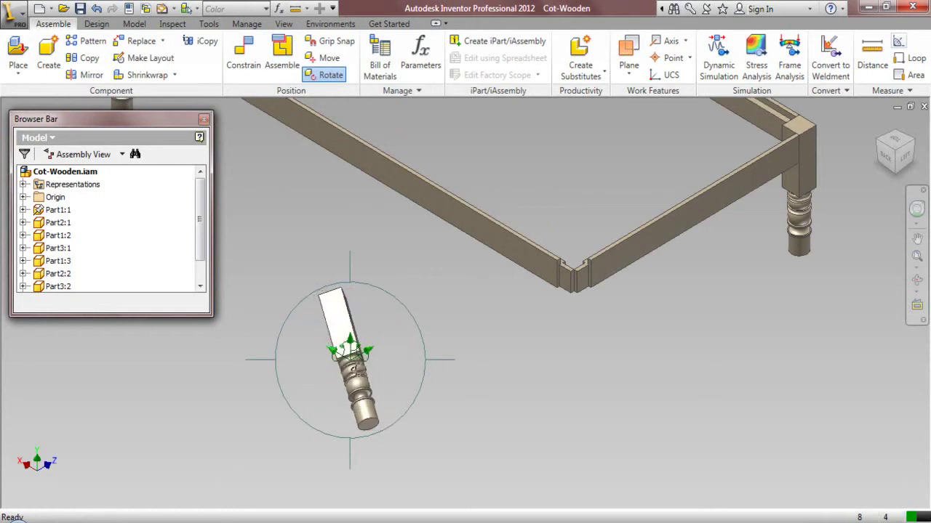
left_click_drag(351, 275, 367, 319)
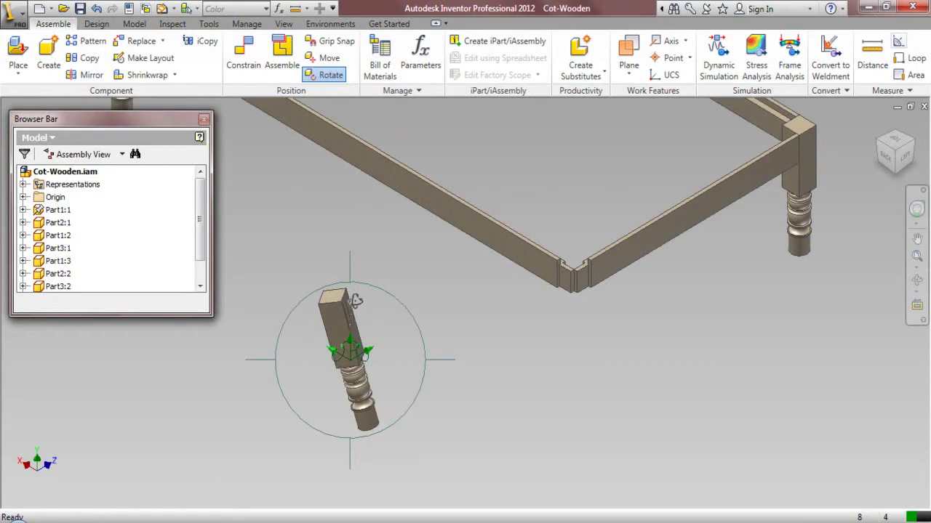
right_click(365, 304)
left_click(385, 307)
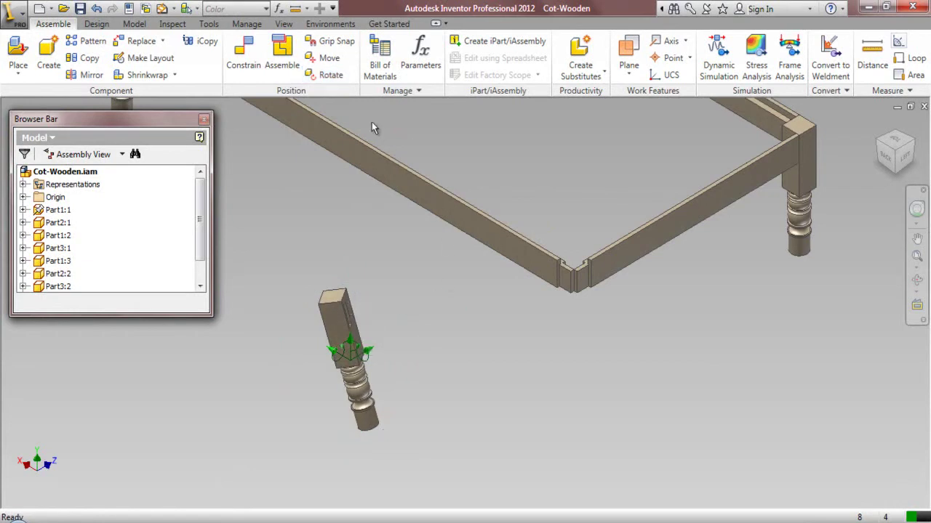
- Constrain the fourth post's plain side face flush with the second Part3 rail's outer face at zero offset
left_click(245, 62)
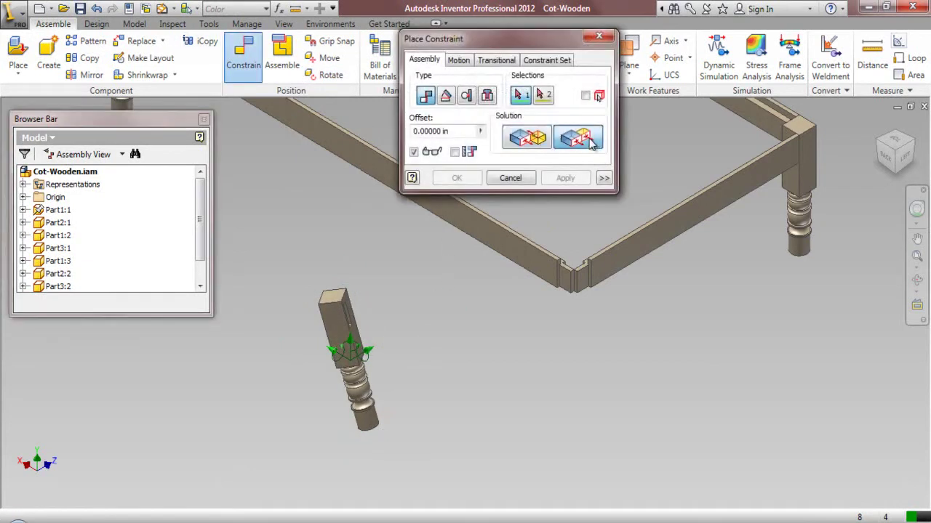
left_click(634, 256)
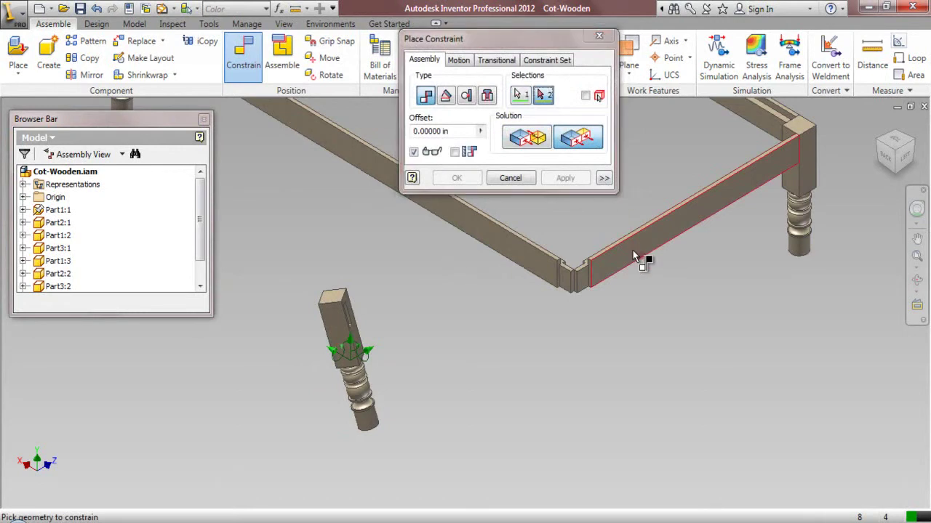
left_click(340, 344)
left_click(565, 178)
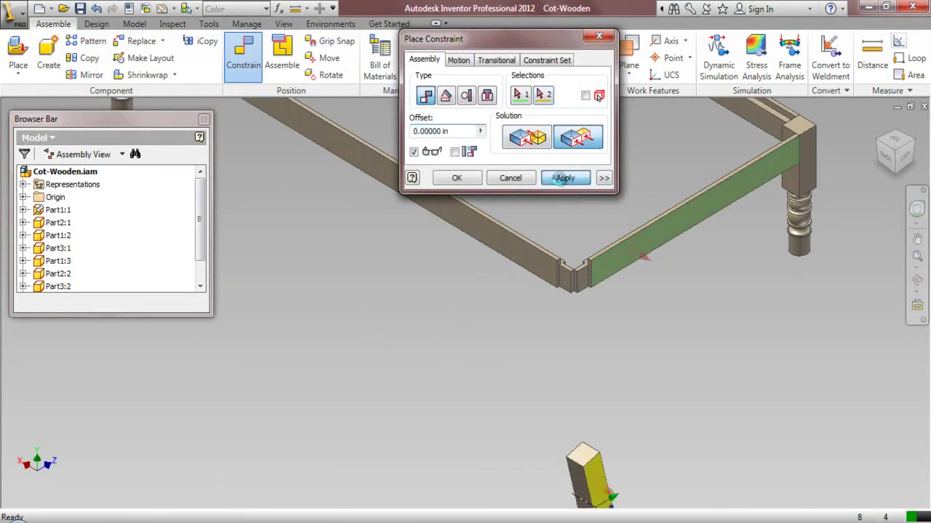
left_click(510, 178)
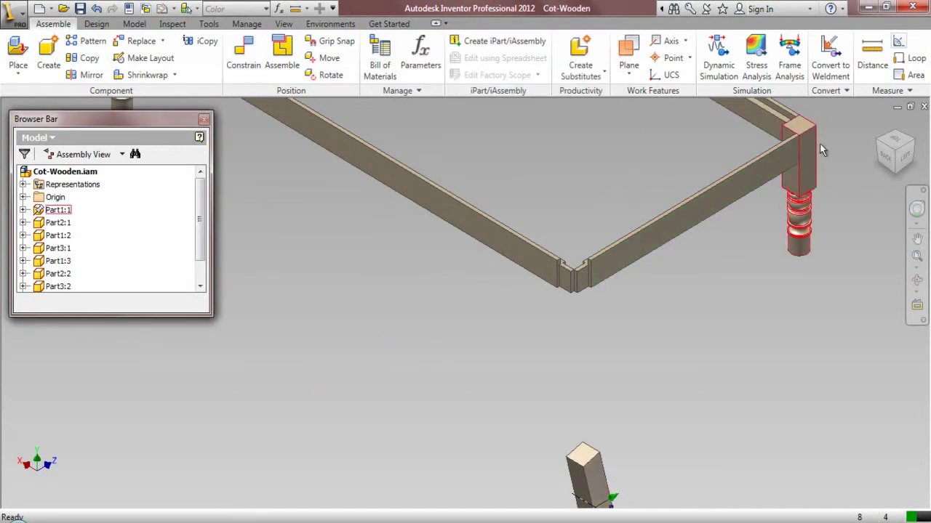
- Move the fourth post nearer the open corner and constrain its top face flush with the second Part3 rail's top edge face at zero offset
left_click(895, 137)
scroll(401, 230, "down", 3)
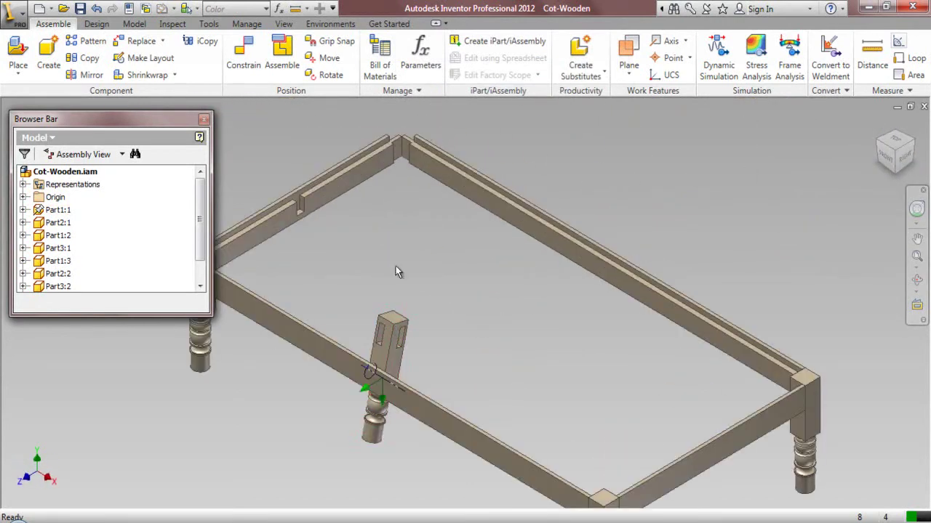
left_click_drag(397, 332, 409, 198)
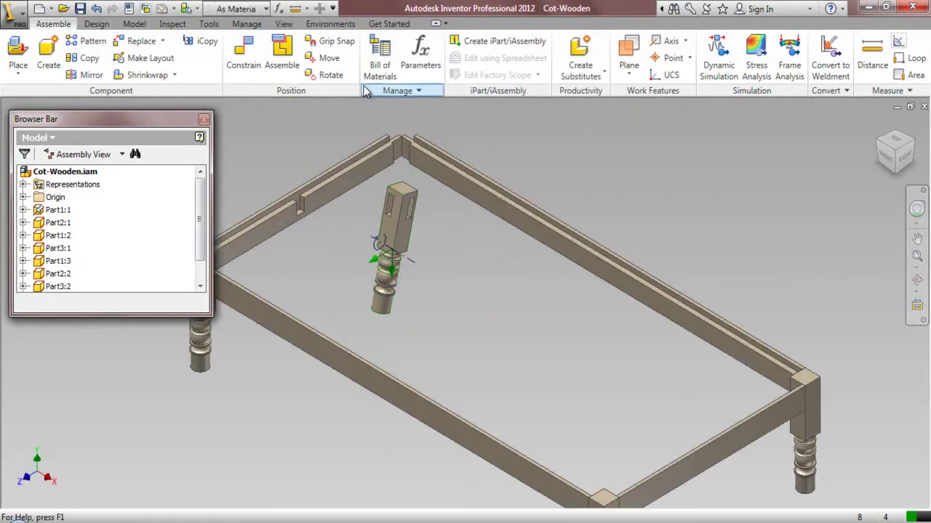
left_click(242, 58)
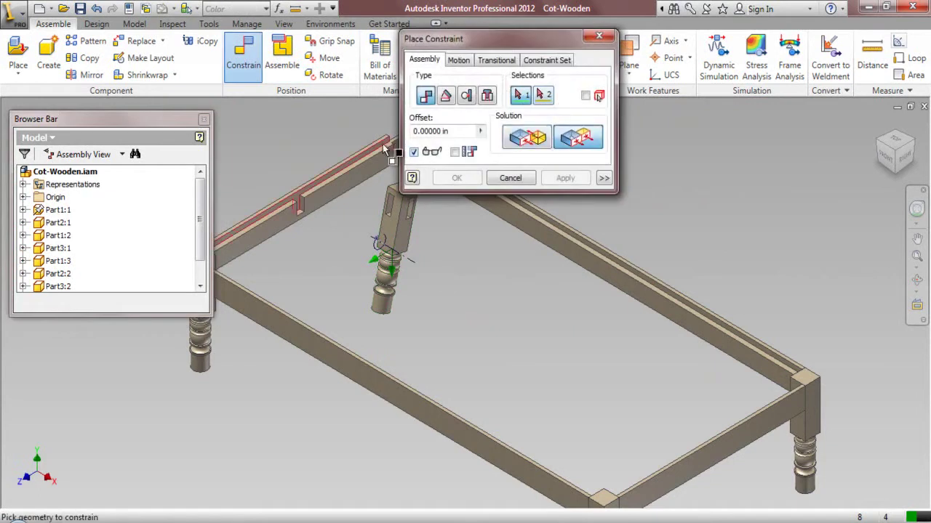
scroll(380, 148, "down", 5)
left_click(367, 139)
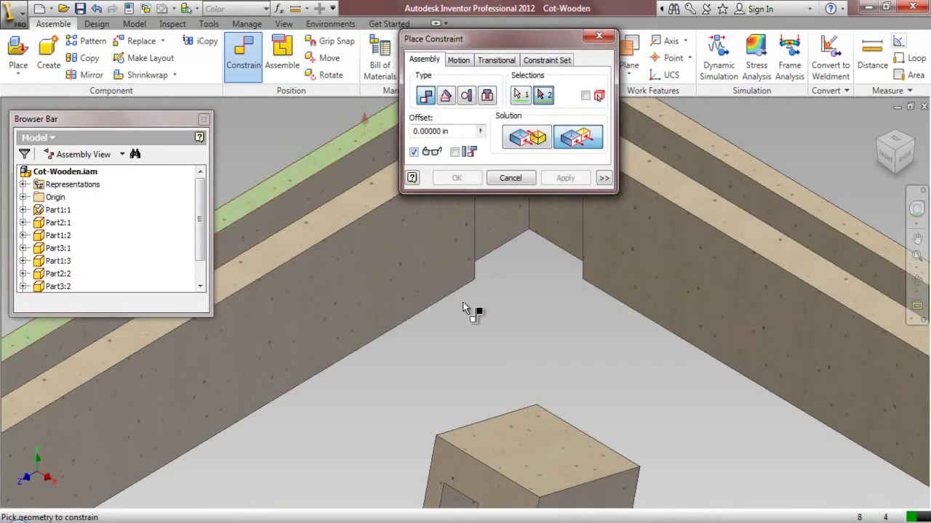
left_click(529, 447)
scroll(529, 329, "up", 5)
left_click(565, 178)
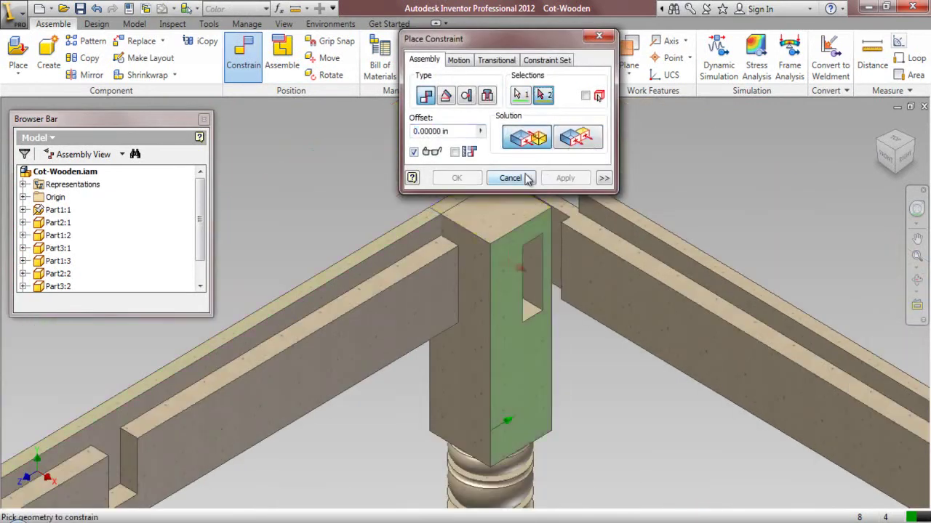
- Constrain the fourth post's other plain outer face flush with the adjoining Part2 rail's outer face at zero offset, closing the last corner
left_click(243, 59)
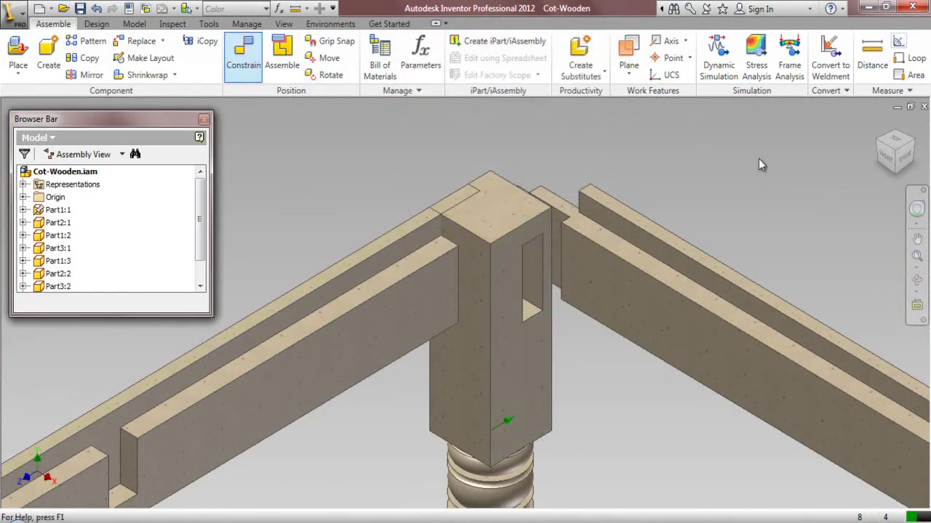
left_click(913, 149)
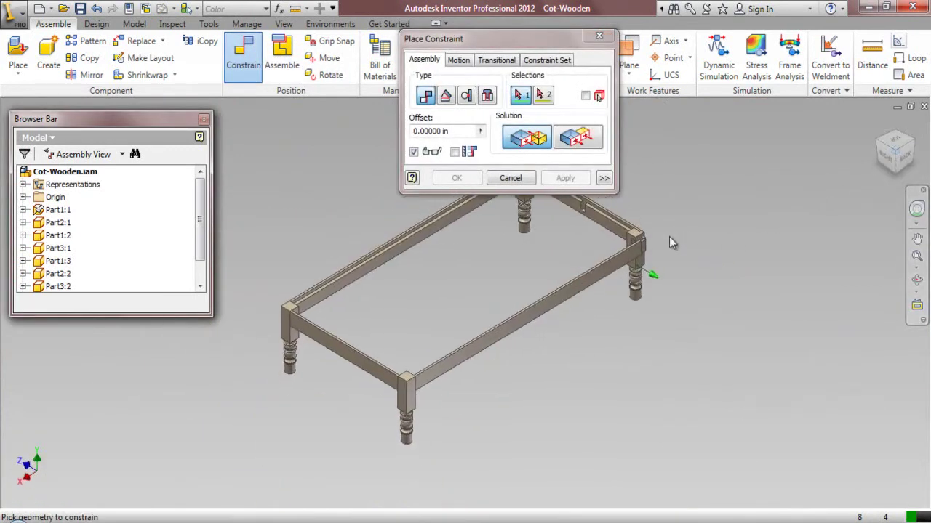
scroll(692, 248, "down", 5)
left_click(580, 139)
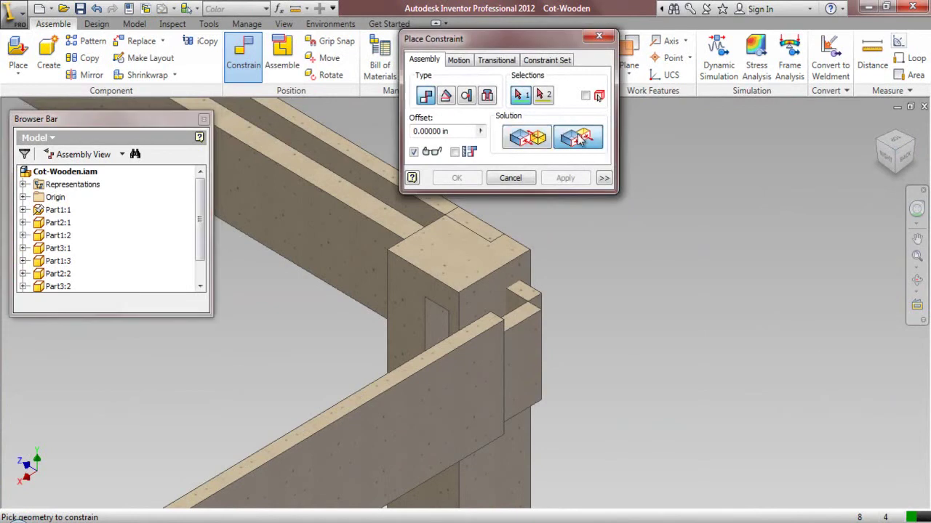
left_click(513, 447)
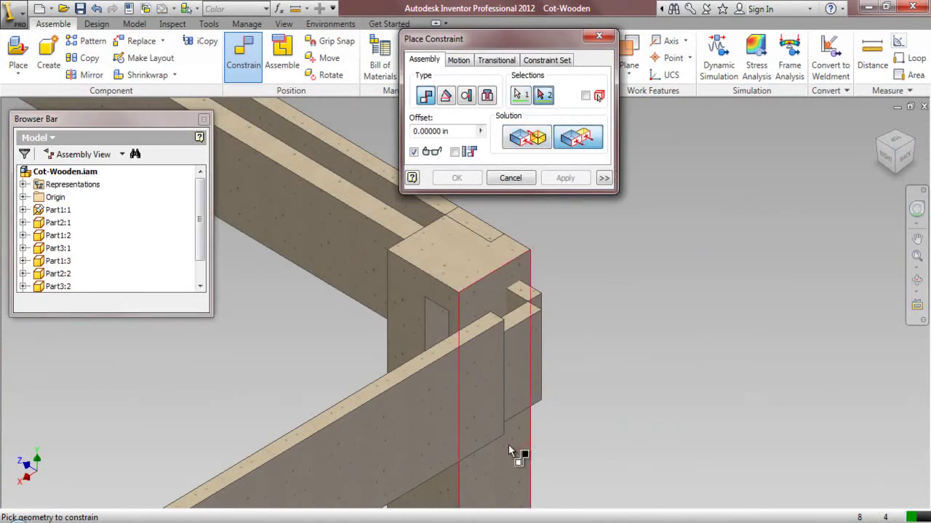
left_click(457, 416)
left_click(565, 178)
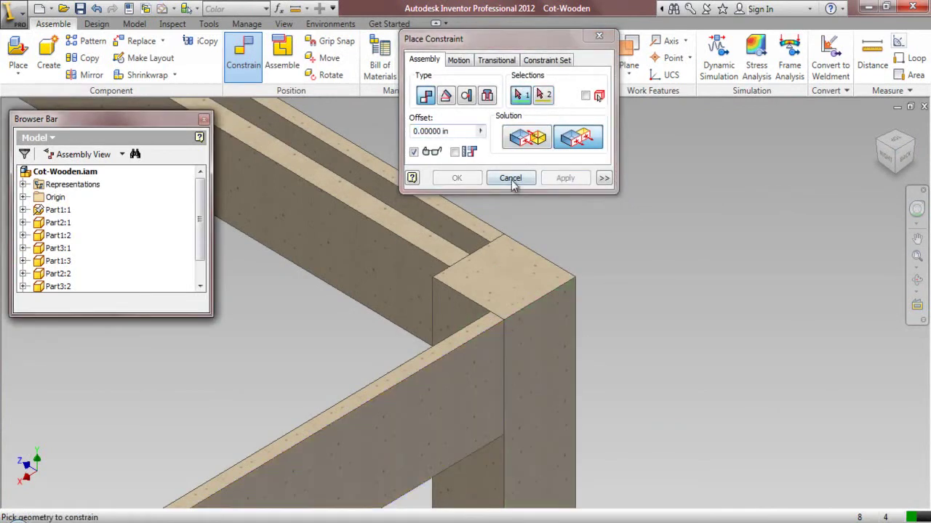
left_click(511, 179)
left_click(917, 258)
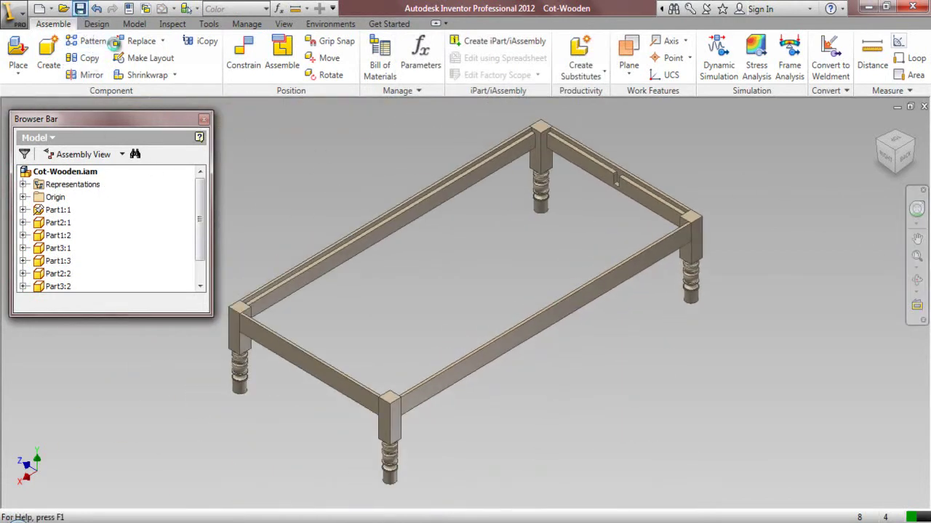
- Analyze interference between post Part1:2 as the first set and rail Part2:1 as the second set
left_click(172, 24)
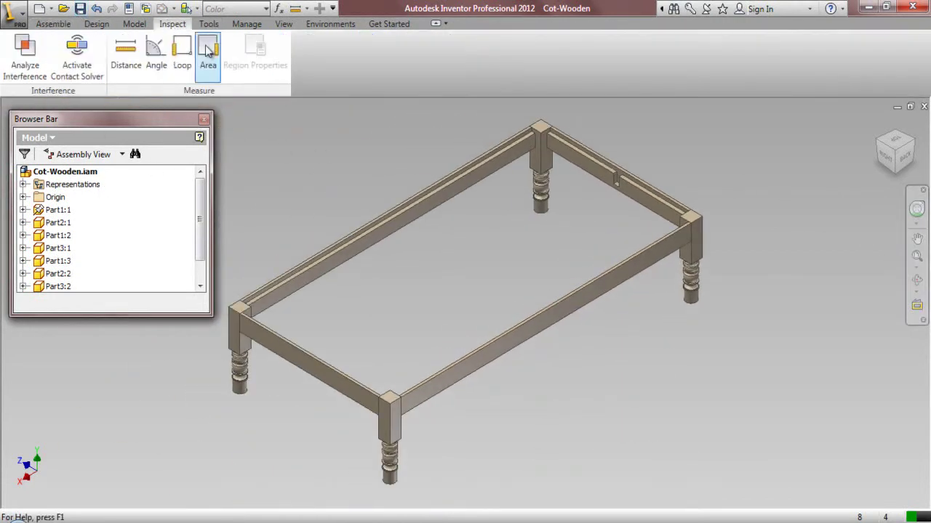
left_click(24, 52)
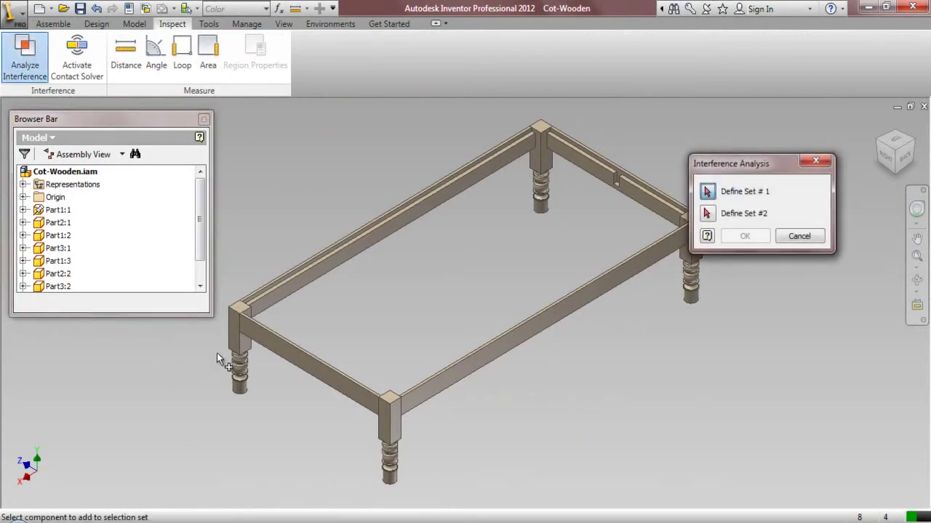
left_click(237, 356)
left_click(707, 213)
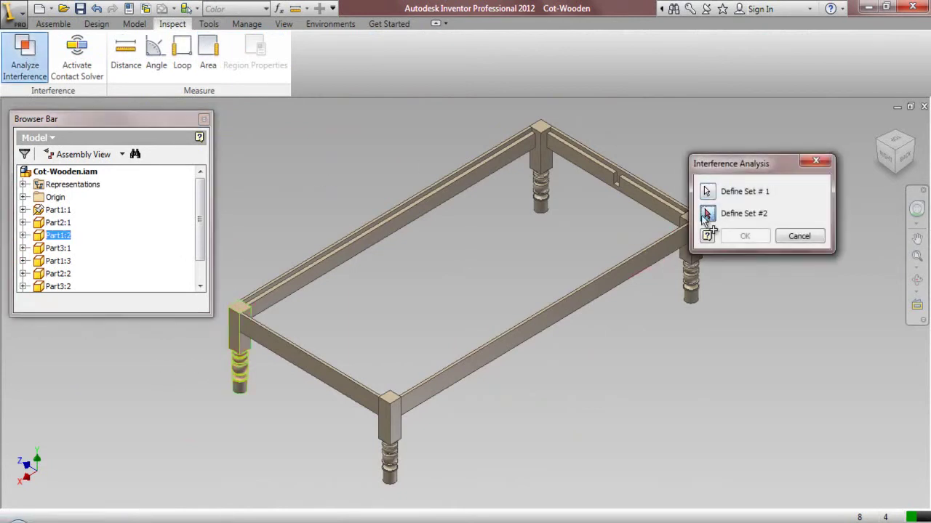
left_click(269, 287)
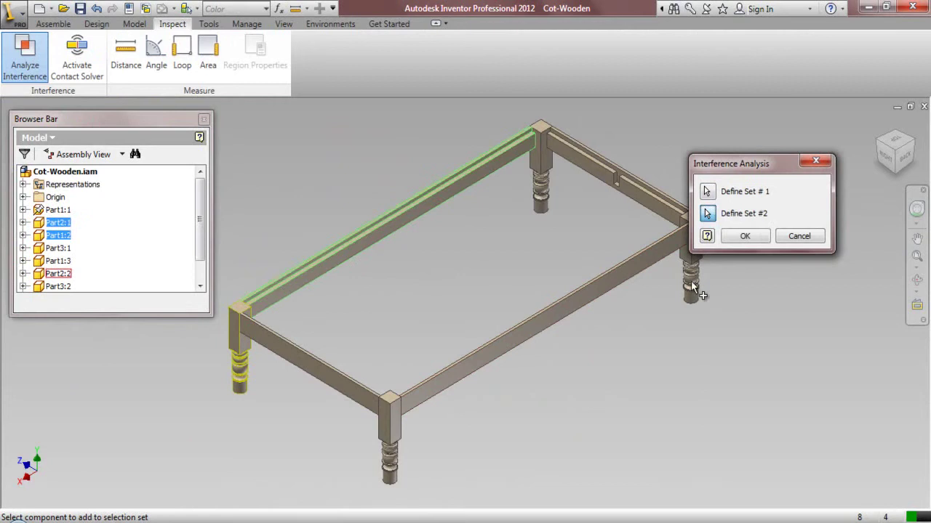
left_click(743, 239)
left_click(529, 304)
- Analyze interference between rail Part3:1 as the first set and post Part1:2 as the second set
left_click(5, 47)
left_click(291, 345)
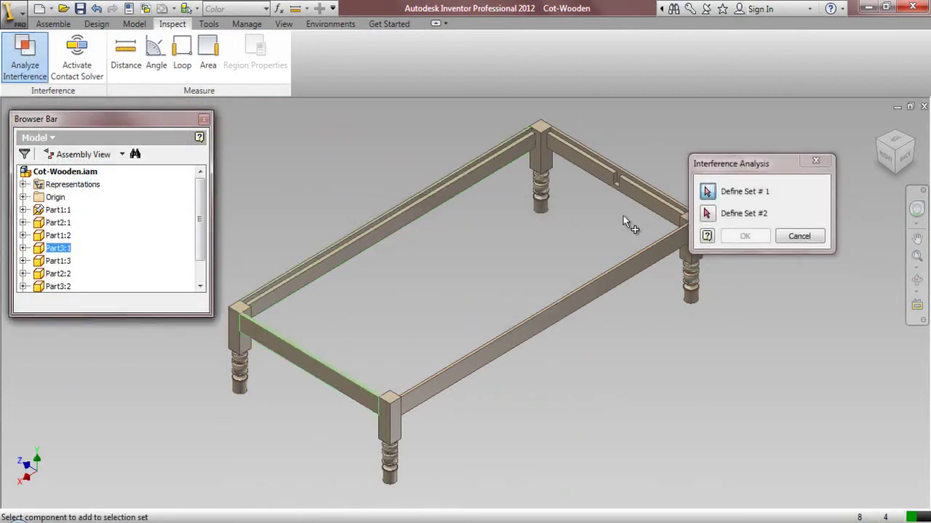
left_click(706, 213)
left_click(232, 359)
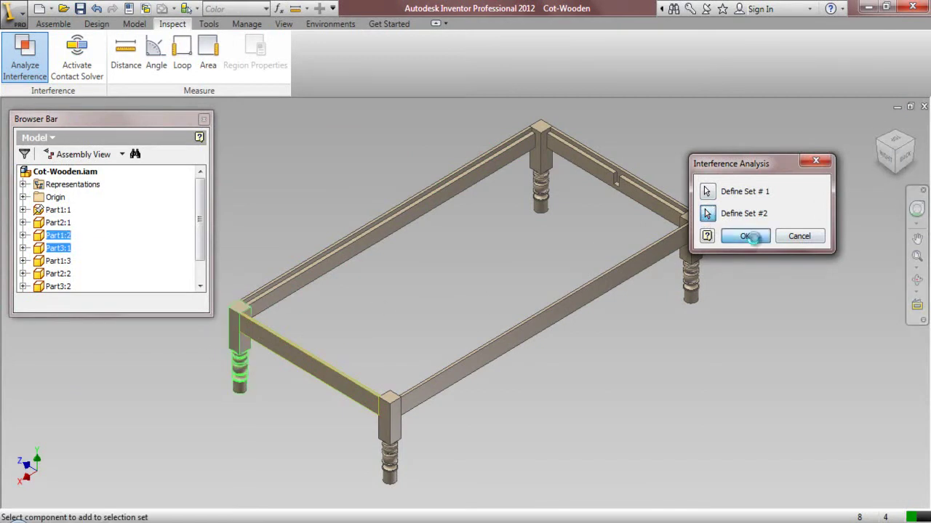
left_click(743, 236)
left_click(533, 299)
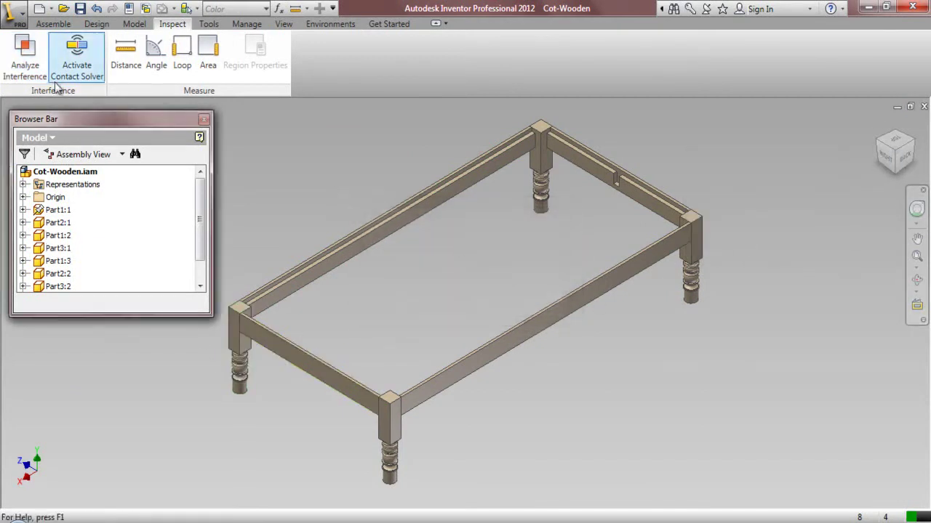
- Start another interference analysis with post Part1:3 as the first set
left_click(28, 66)
left_click(389, 447)
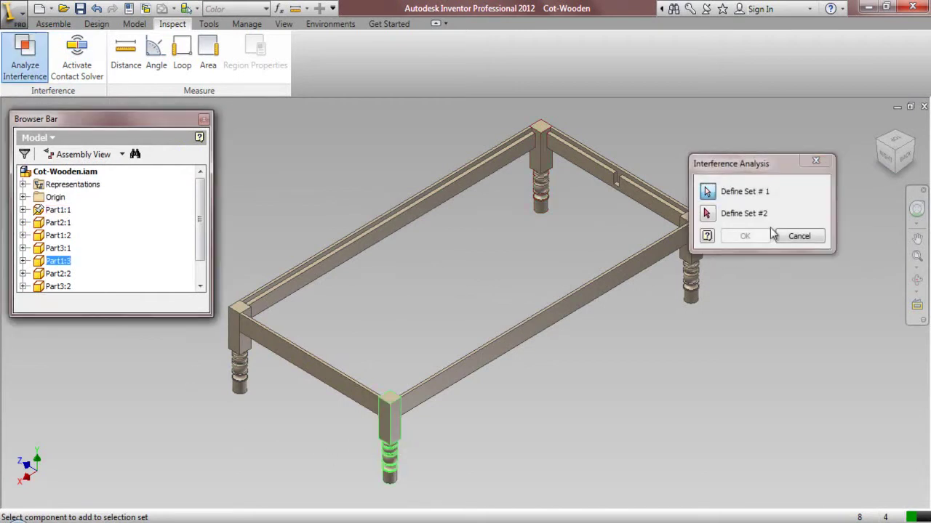